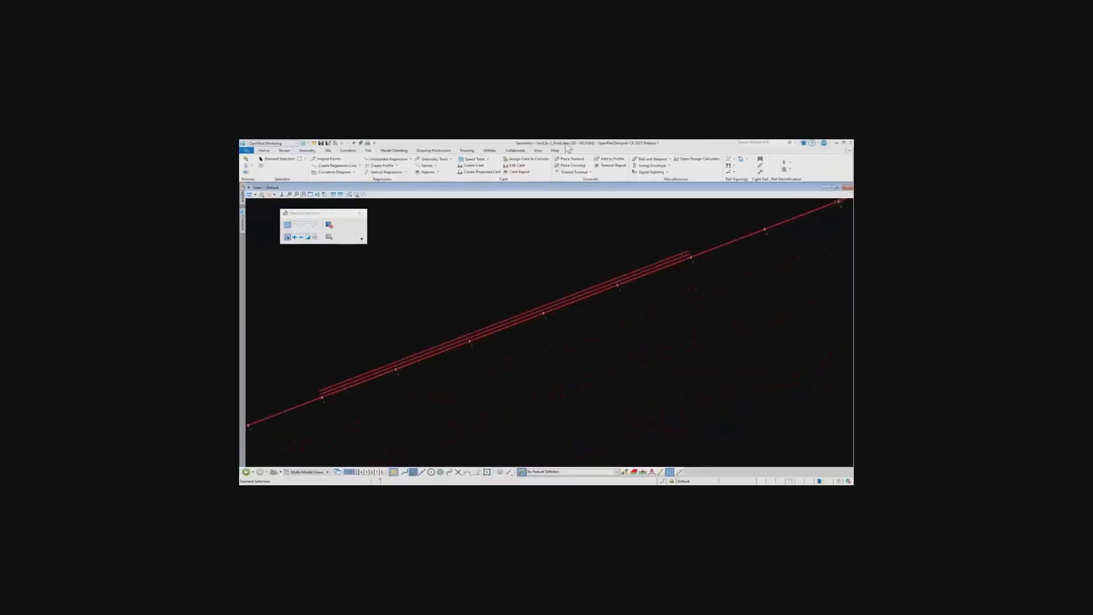
Examine the Track Mainline and the offsets of both siding tracks near station 300
{"action": "left_click", "coordinate": [307, 151]}
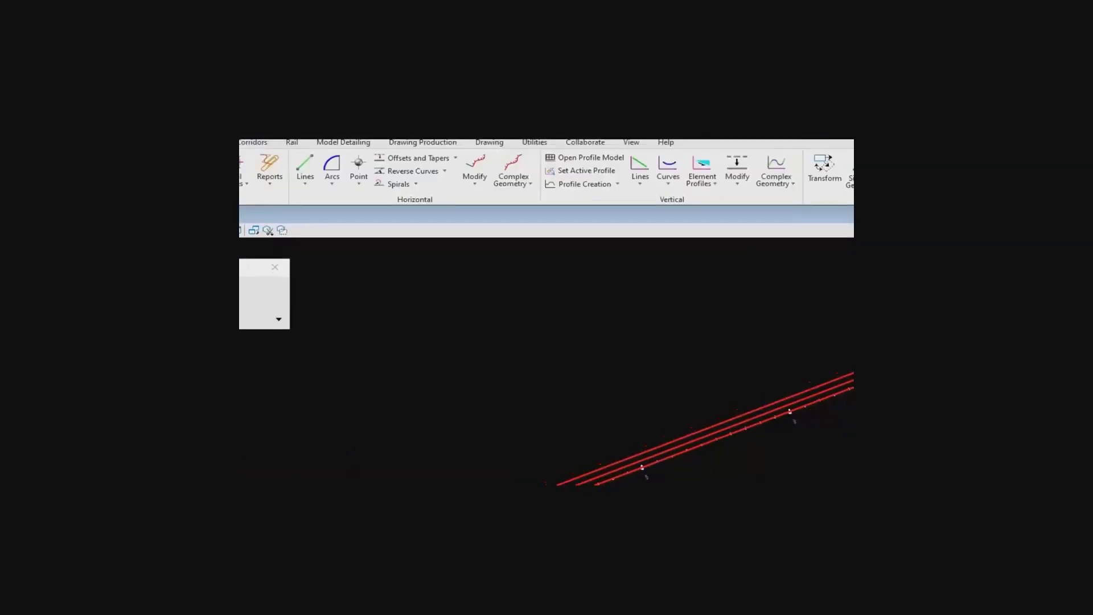
{"action": "left_click_drag", "start_coordinate": [457, 219], "coordinate": [497, 219]}
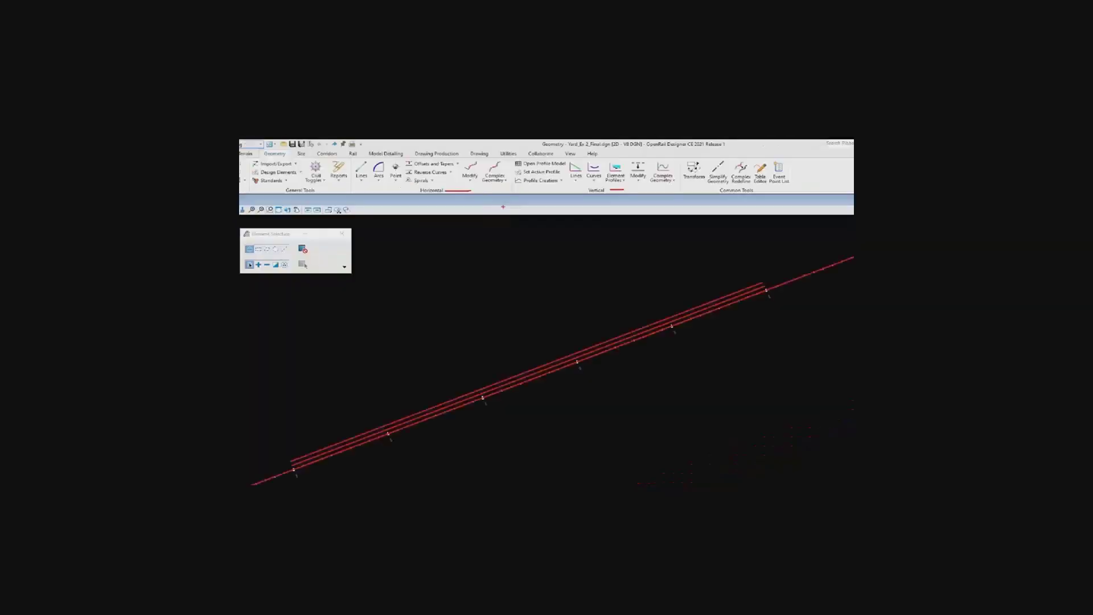
{"action": "scroll", "coordinate": [425, 356], "scroll_direction": "up", "scroll_amount": 3}
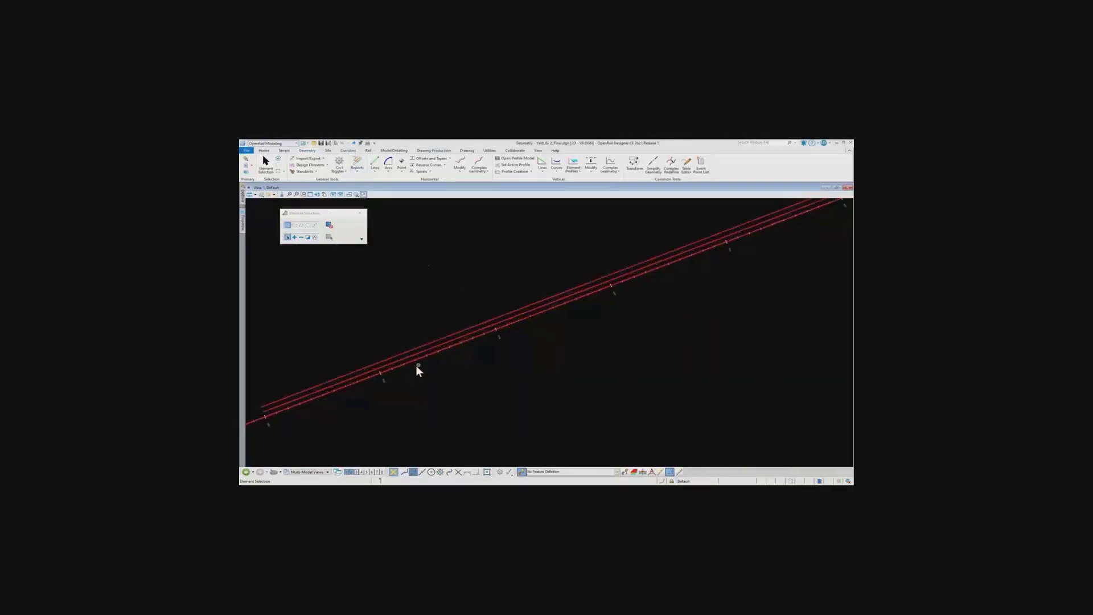
{"action": "scroll", "coordinate": [398, 369], "scroll_direction": "up", "scroll_amount": 2}
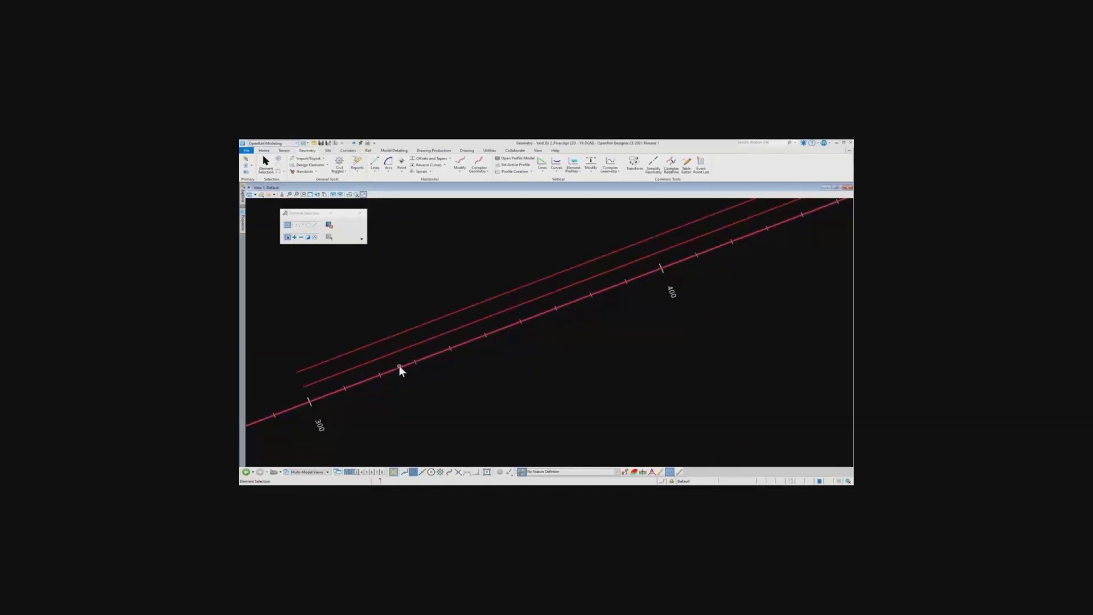
{"action": "left_click", "coordinate": [410, 364]}
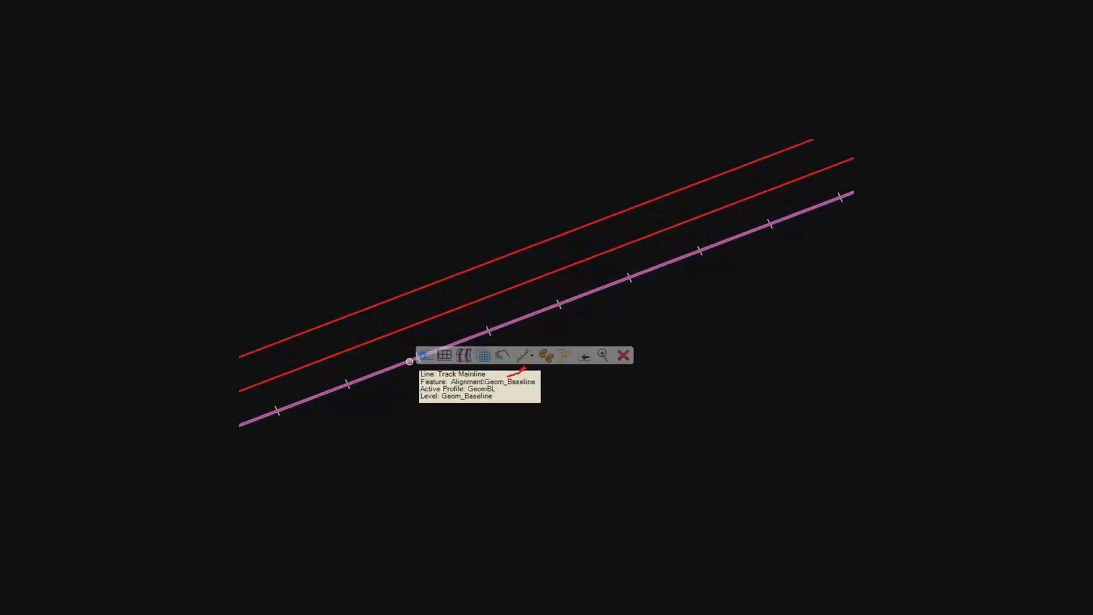
{"action": "left_click", "coordinate": [248, 389]}
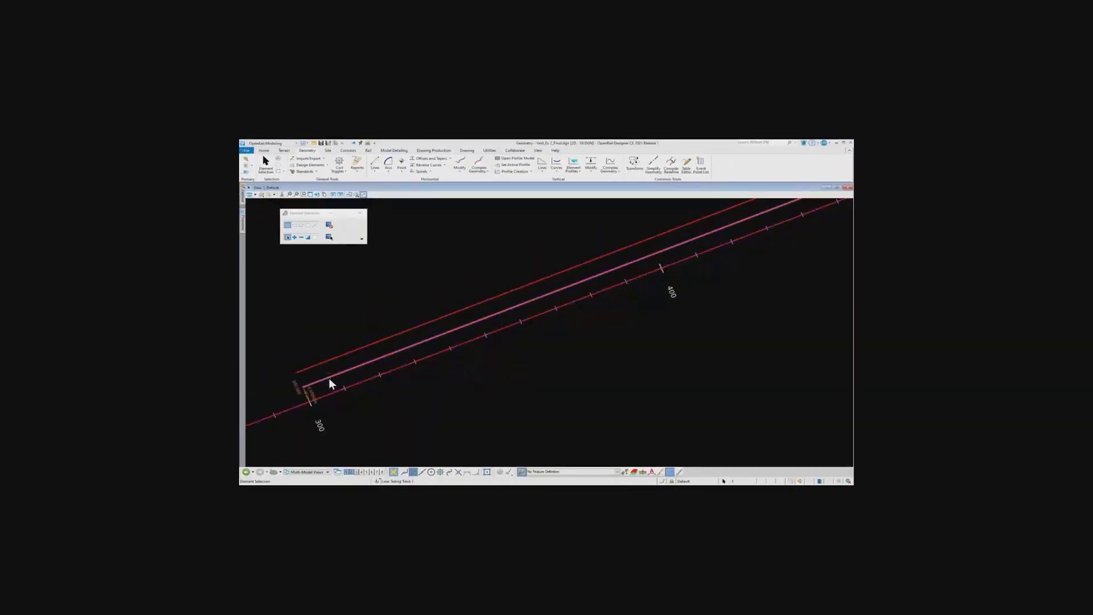
{"action": "scroll", "coordinate": [424, 372], "scroll_direction": "up", "scroll_amount": 3}
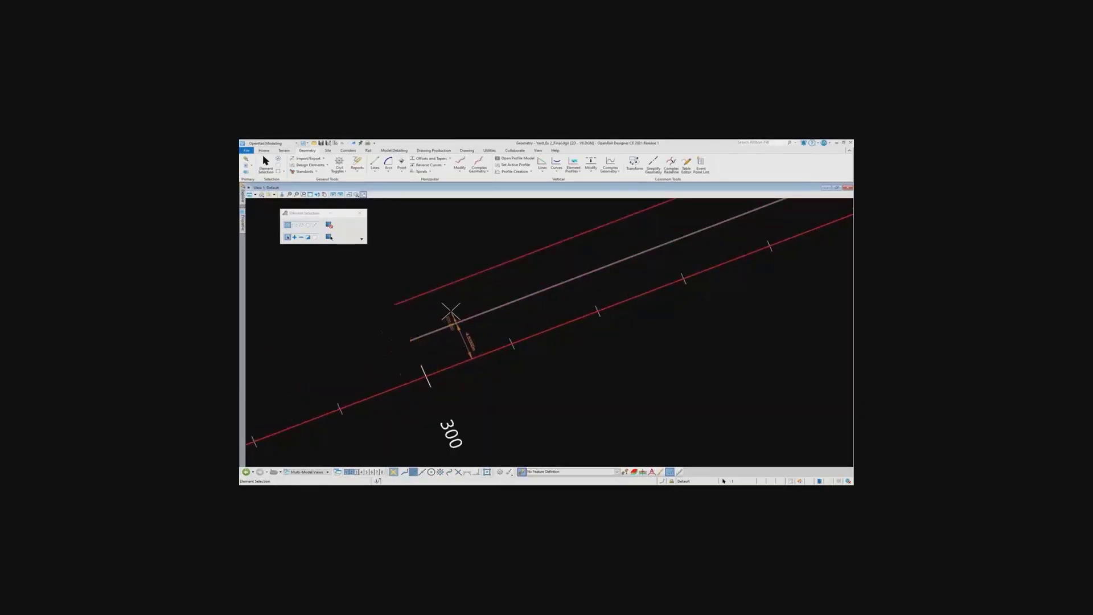
{"action": "right_click", "coordinate": [432, 294]}
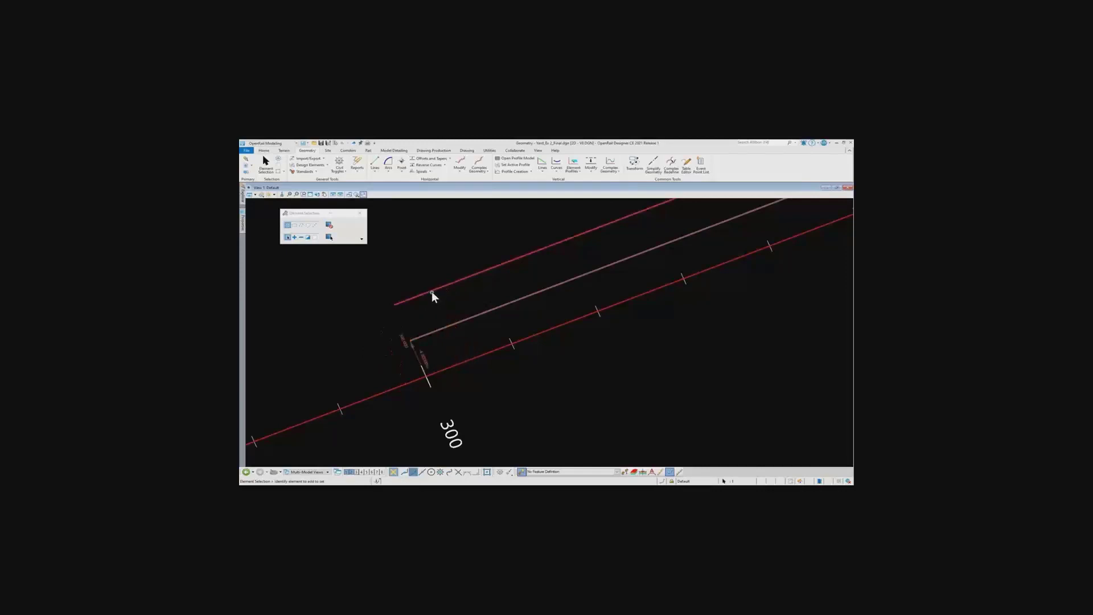
{"action": "left_click", "coordinate": [431, 292]}
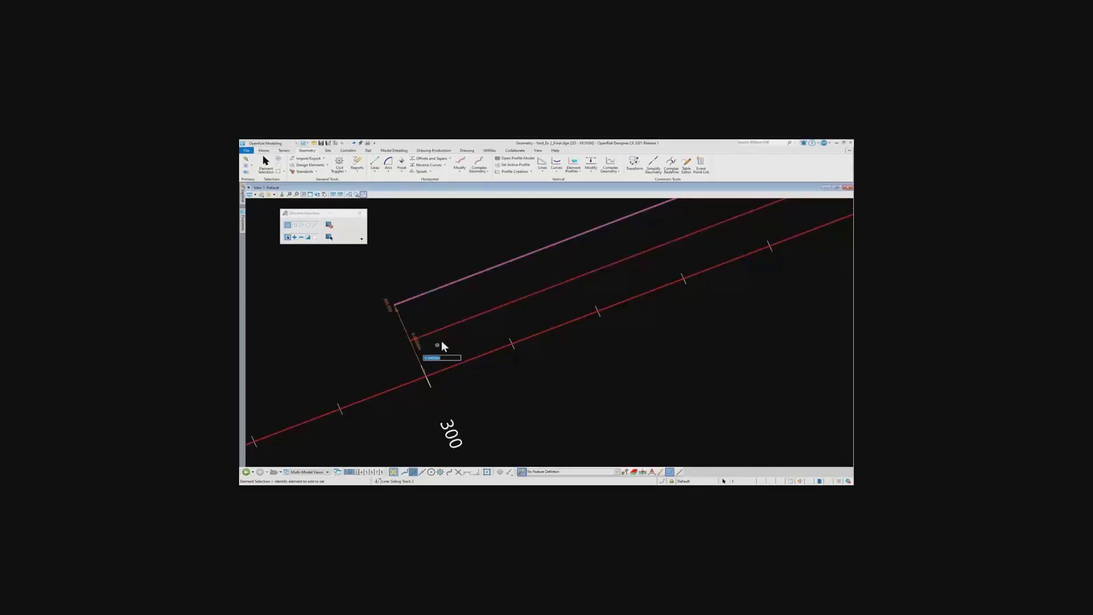
{"action": "left_click", "coordinate": [421, 308]}
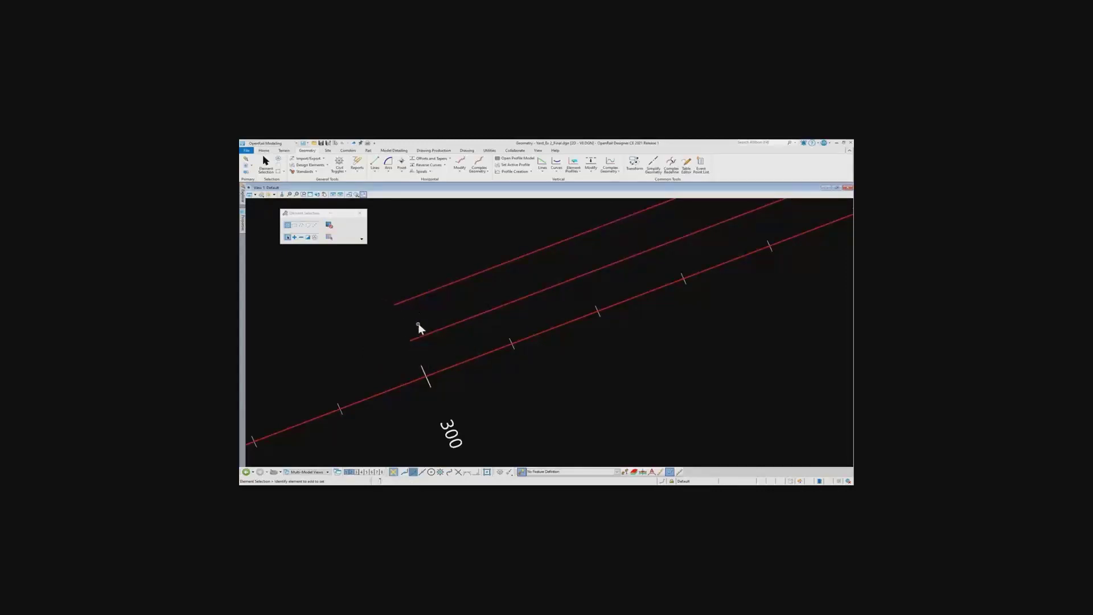
Start a turnout on the Track Mainline beyond the siding tracks' far end, with its toe point at station 850
{"action": "scroll", "coordinate": [460, 343], "scroll_direction": "down", "scroll_amount": 5}
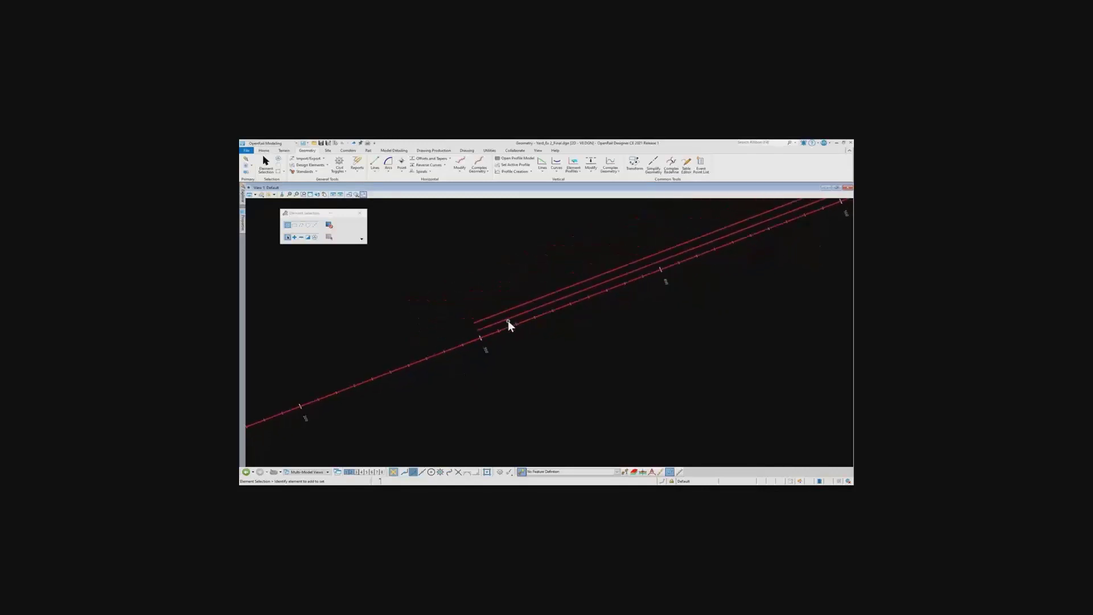
{"action": "middle_click_drag", "start_coordinate": [671, 288], "coordinate": [476, 344]}
{"action": "middle_click_drag", "start_coordinate": [628, 297], "coordinate": [492, 358]}
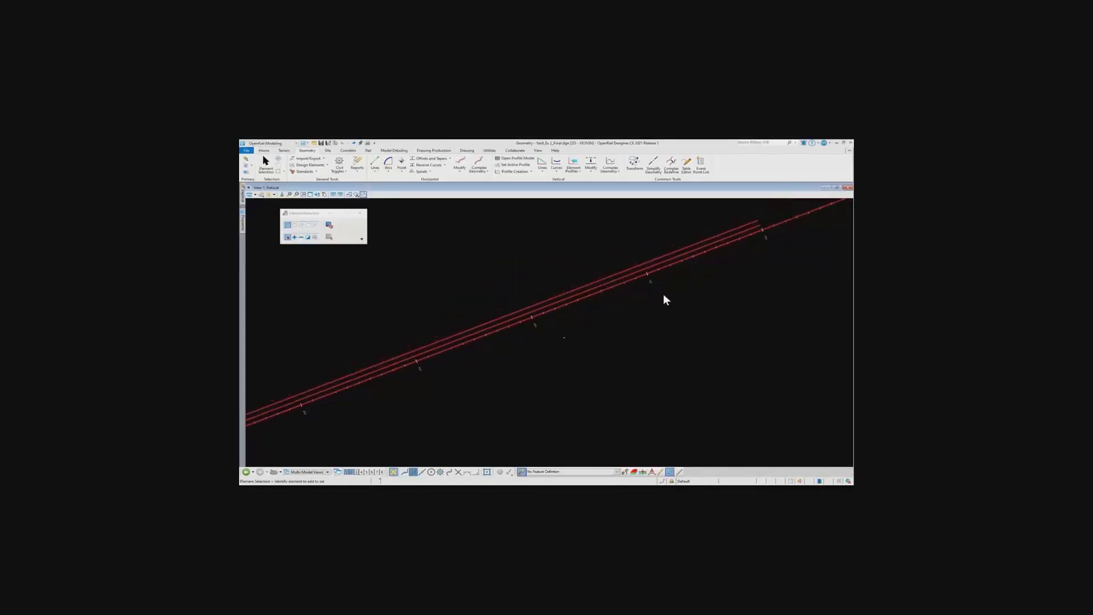
{"action": "middle_click_drag", "start_coordinate": [680, 292], "coordinate": [541, 347]}
{"action": "scroll", "coordinate": [671, 275], "scroll_direction": "up", "scroll_amount": 3}
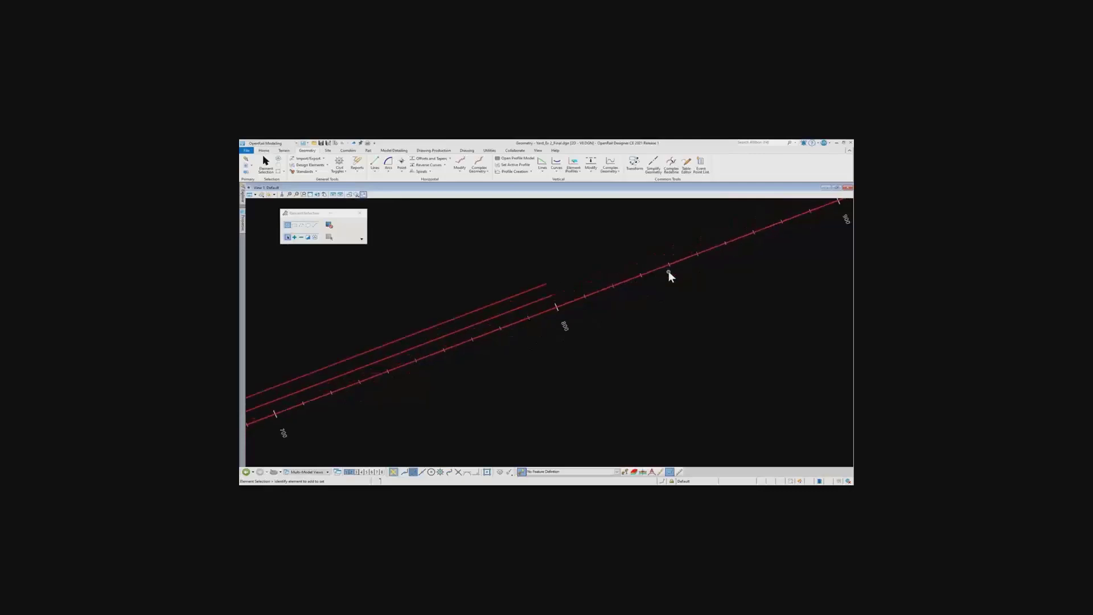
{"action": "middle_click_drag", "start_coordinate": [675, 278], "coordinate": [613, 336]}
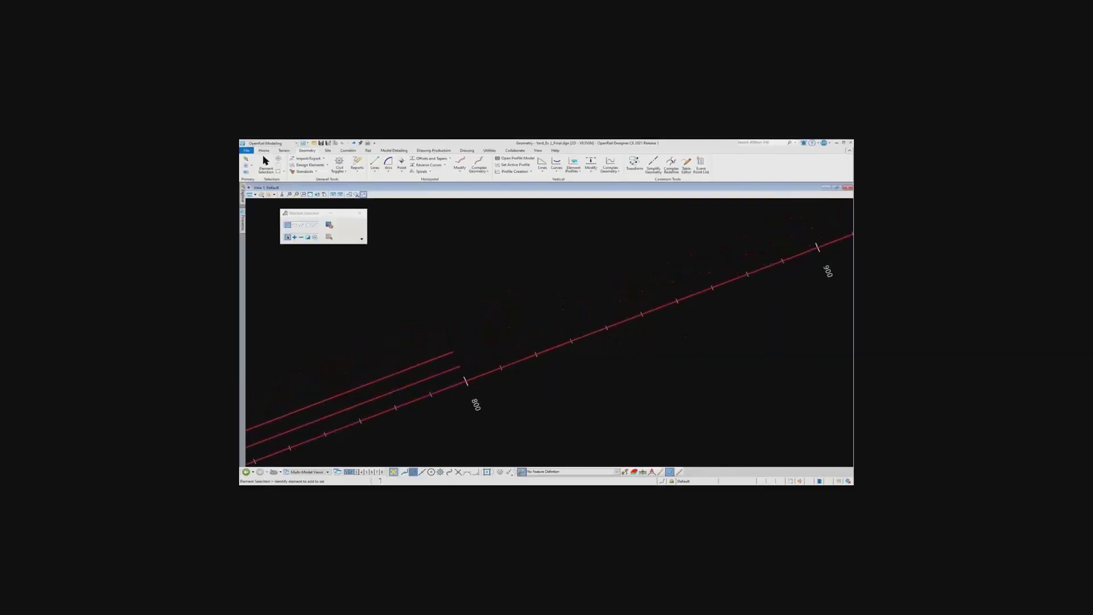
{"action": "left_click", "coordinate": [369, 151]}
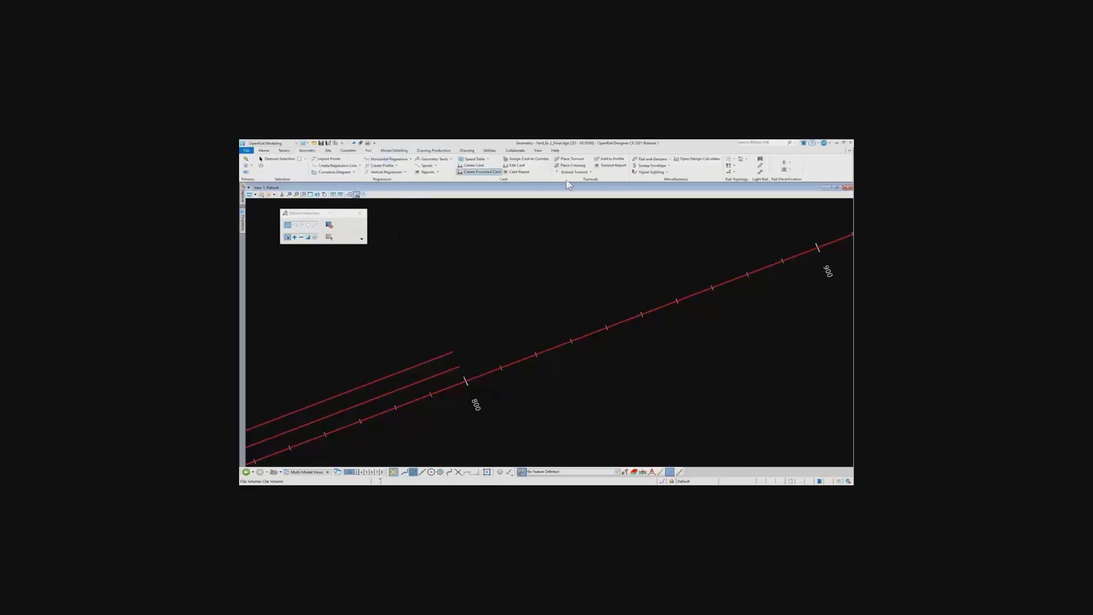
{"action": "left_click", "coordinate": [573, 160]}
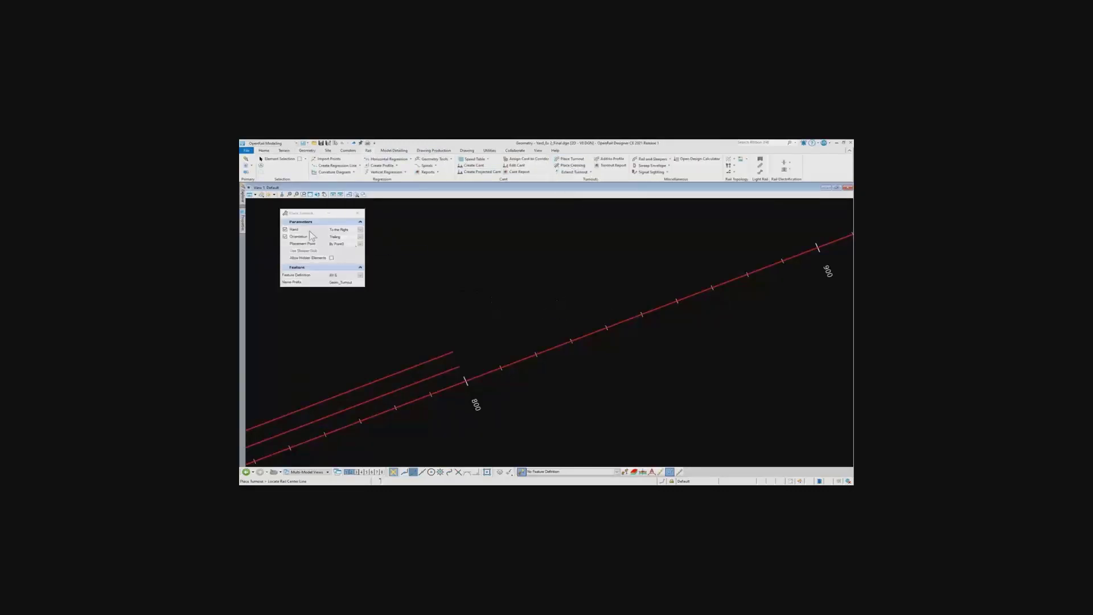
{"action": "left_click_drag", "start_coordinate": [311, 213], "coordinate": [353, 214]}
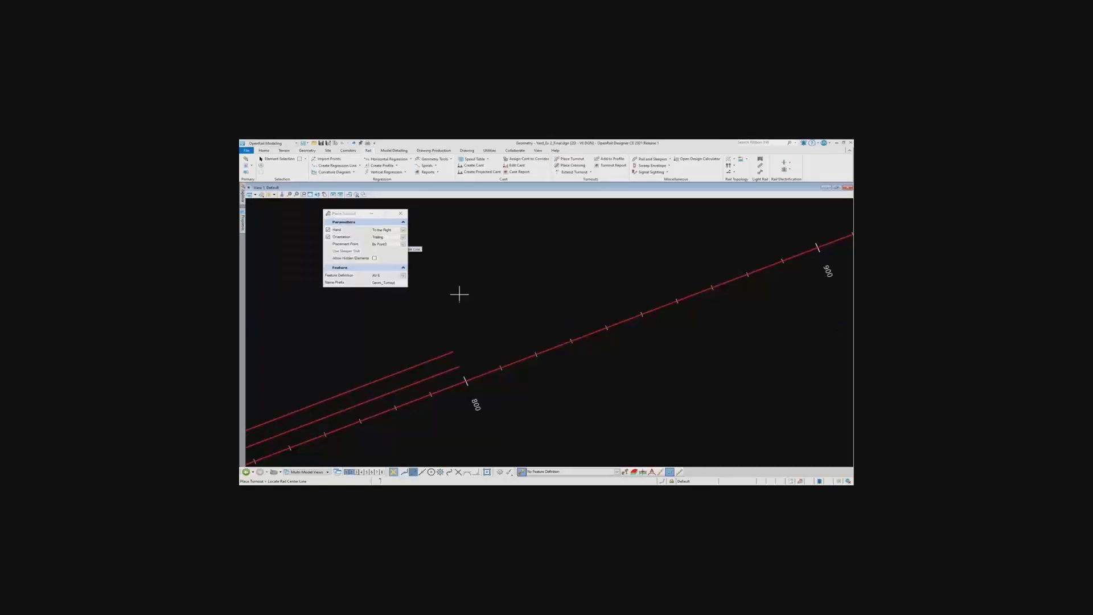
{"action": "left_click", "coordinate": [568, 346]}
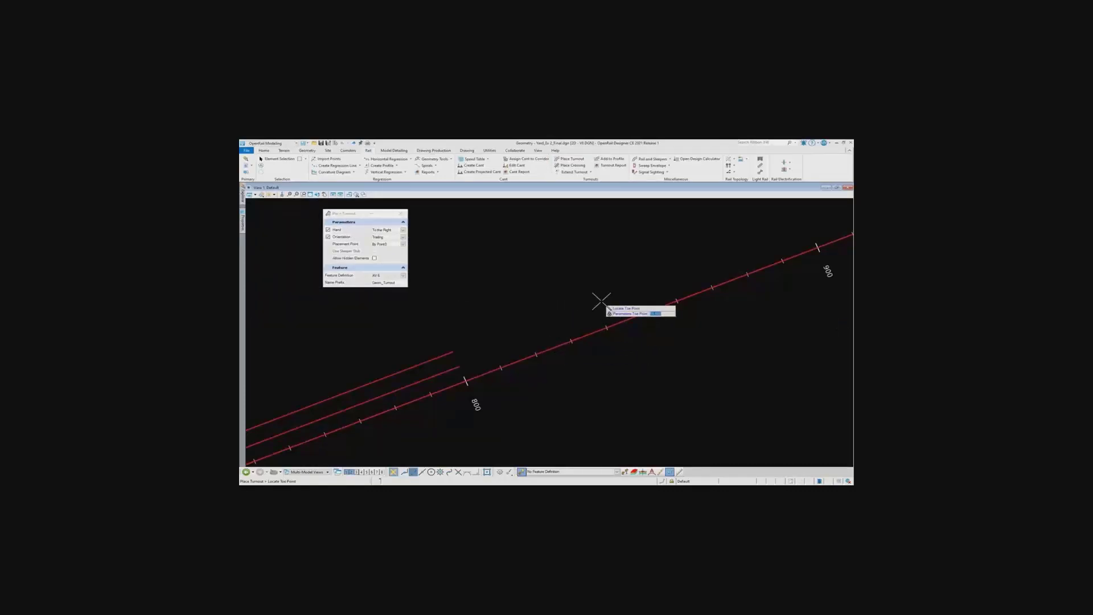
{"action": "type", "text": "840"}
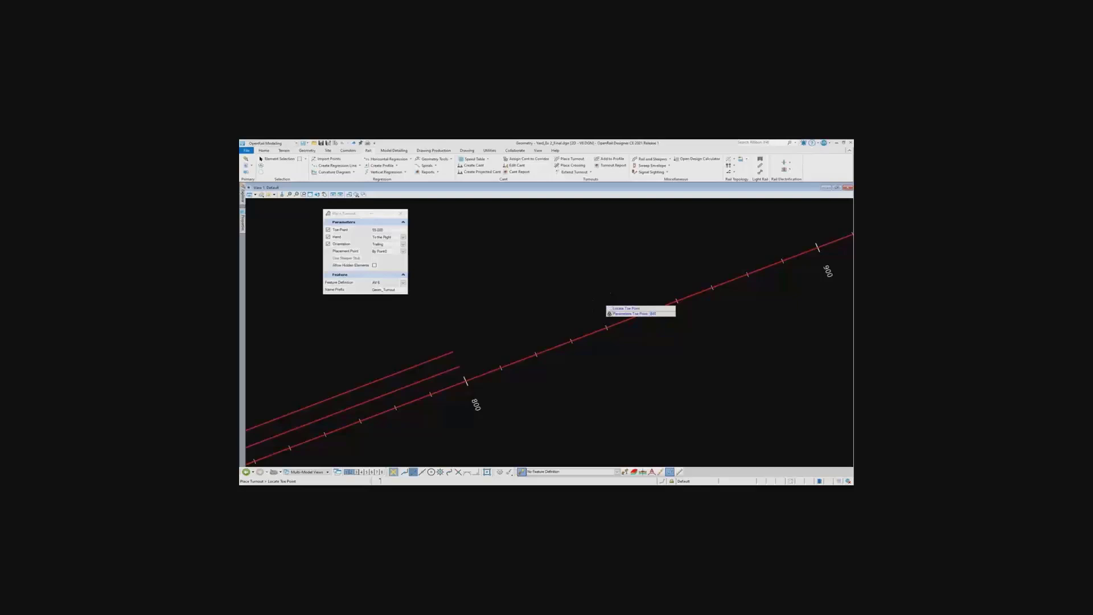
{"action": "key", "text": "Return"}
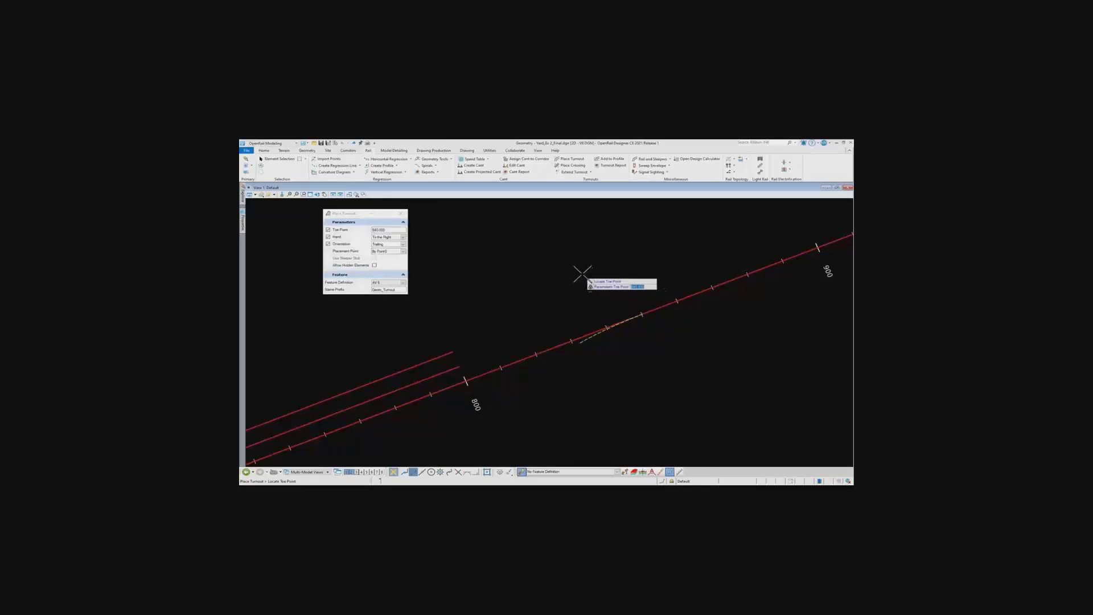
Set the turnout's hand to To The Left, keep feature definition AV 6, and place it with trailing orientation
{"action": "left_click", "coordinate": [403, 238]}
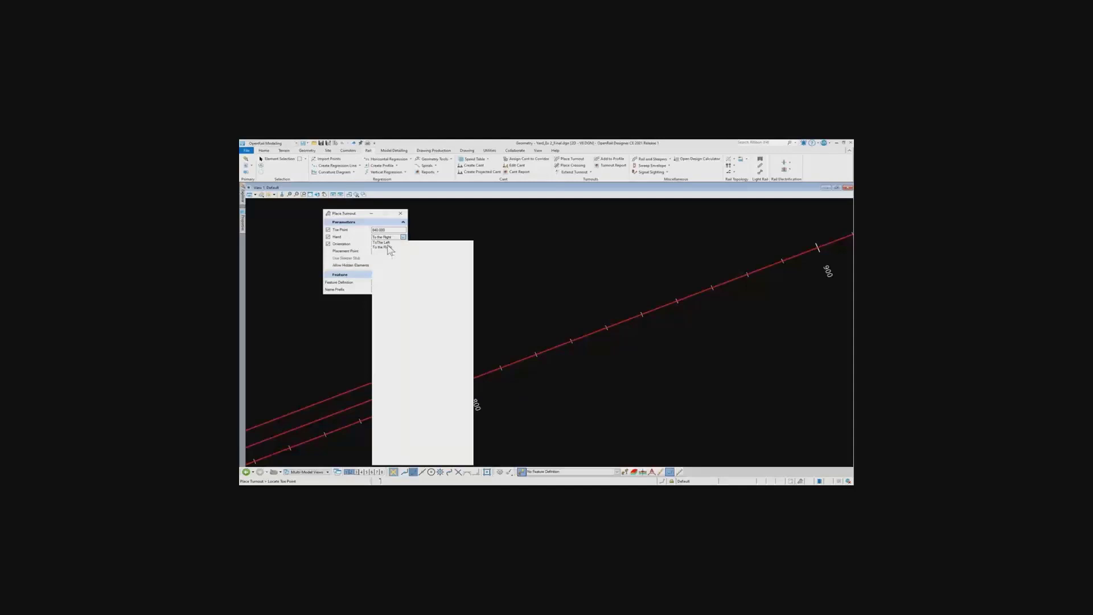
{"action": "left_click", "coordinate": [381, 242]}
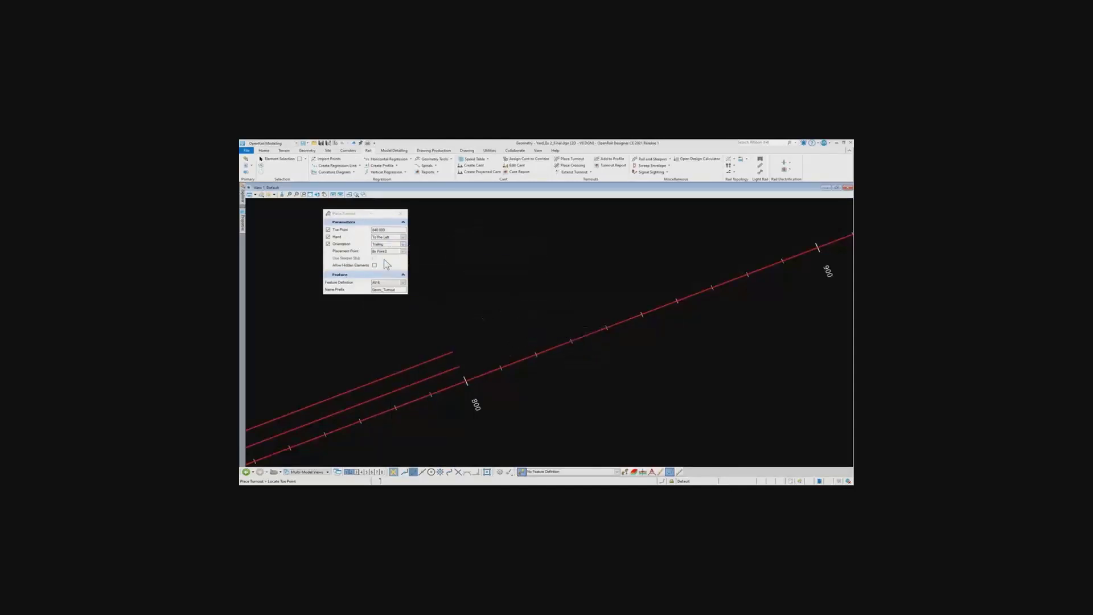
{"action": "left_click", "coordinate": [403, 283]}
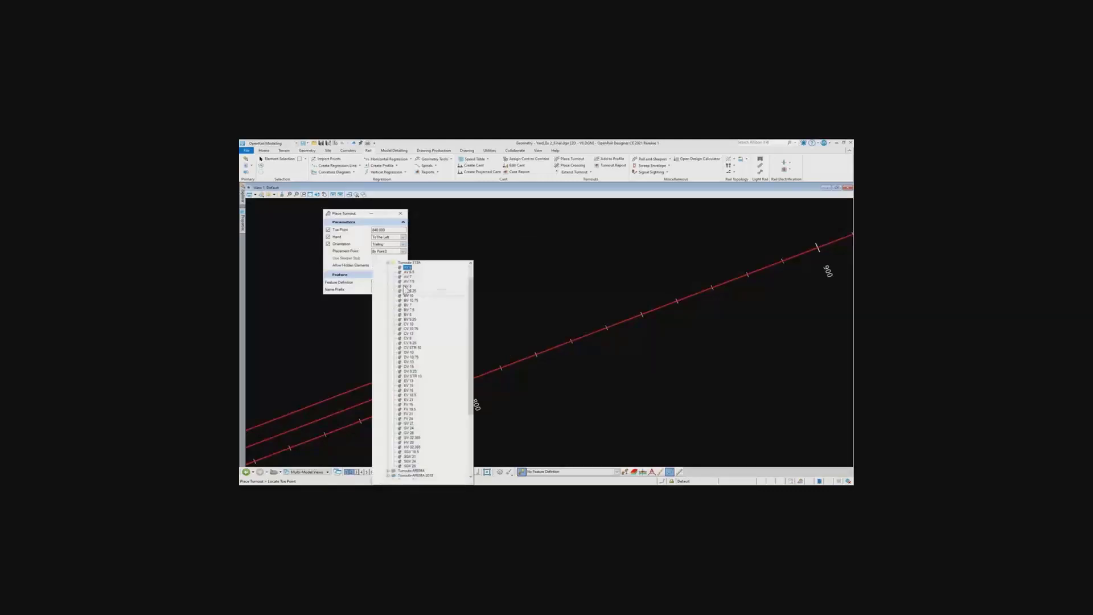
{"action": "left_click", "coordinate": [389, 264]}
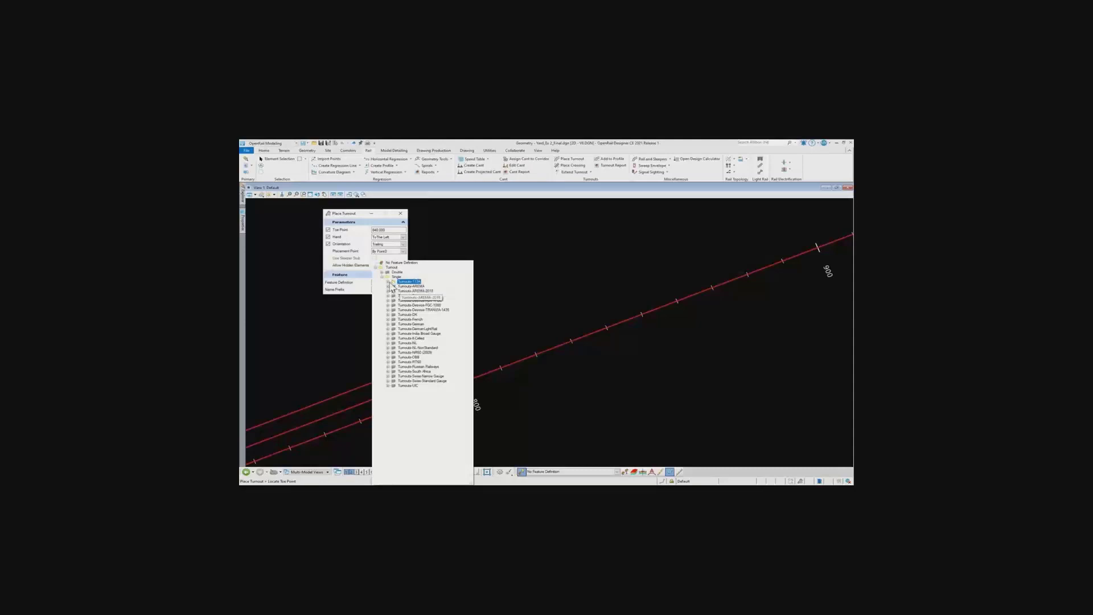
{"action": "left_click", "coordinate": [388, 282]}
{"action": "left_click", "coordinate": [404, 278]}
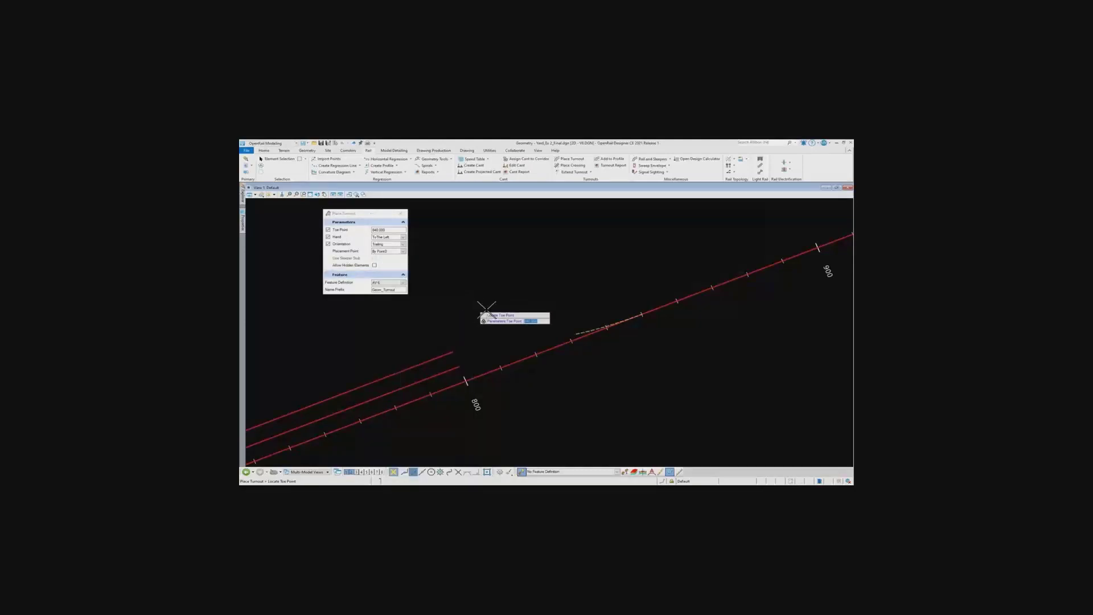
{"action": "left_click", "coordinate": [518, 319]}
{"action": "left_click", "coordinate": [518, 320]}
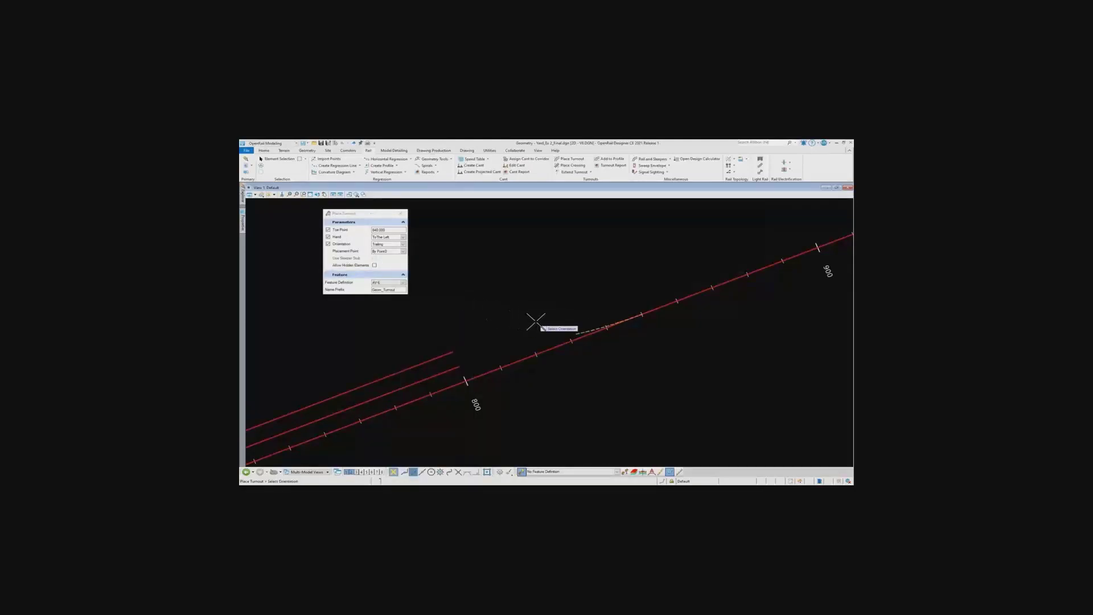
{"action": "left_click", "coordinate": [535, 321]}
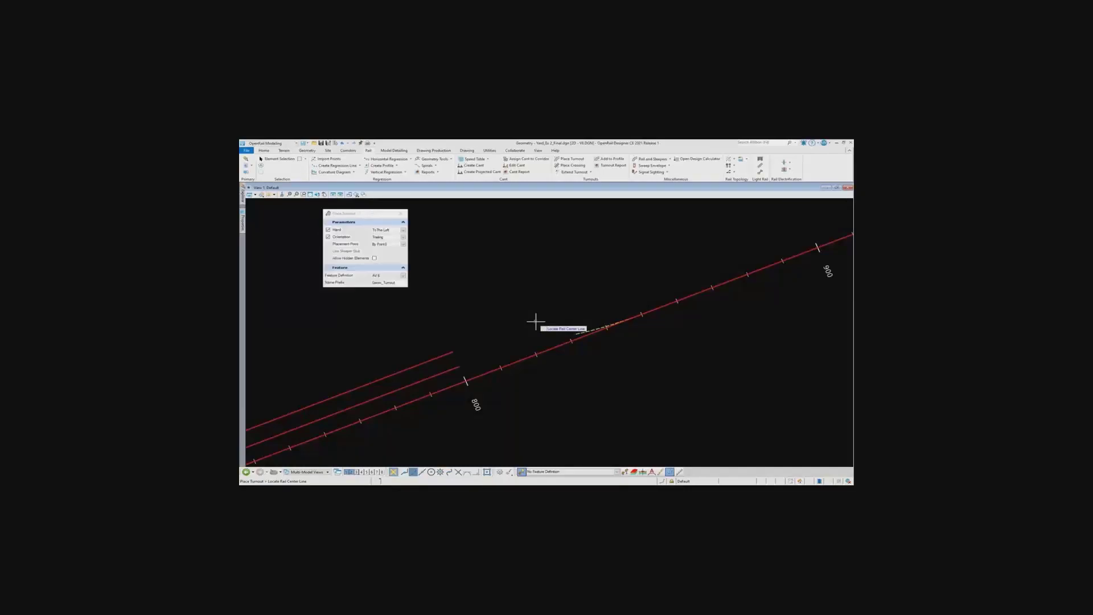
{"action": "left_click", "coordinate": [535, 322]}
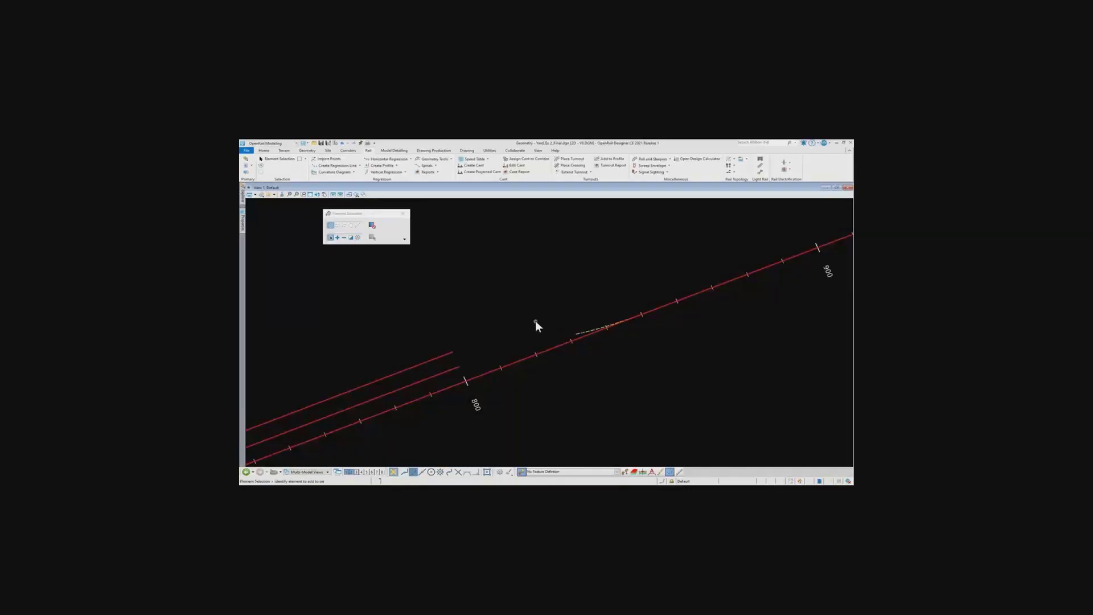
Edit the feature name of the newly placed AV 6 turnout in its properties
{"action": "scroll", "coordinate": [593, 335], "scroll_direction": "up", "scroll_amount": 3}
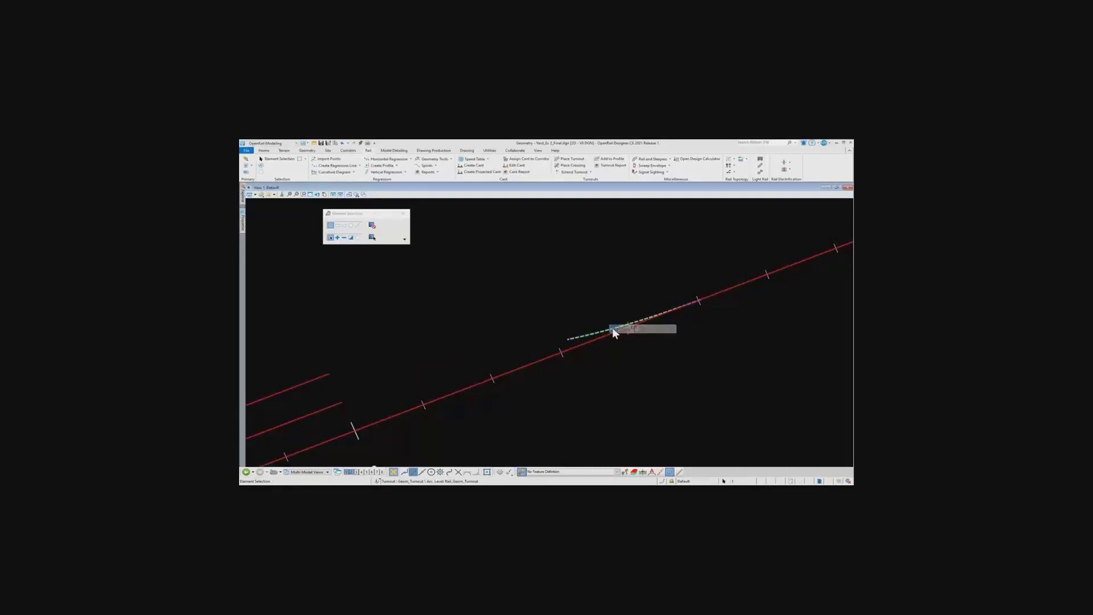
{"action": "left_click", "coordinate": [613, 326]}
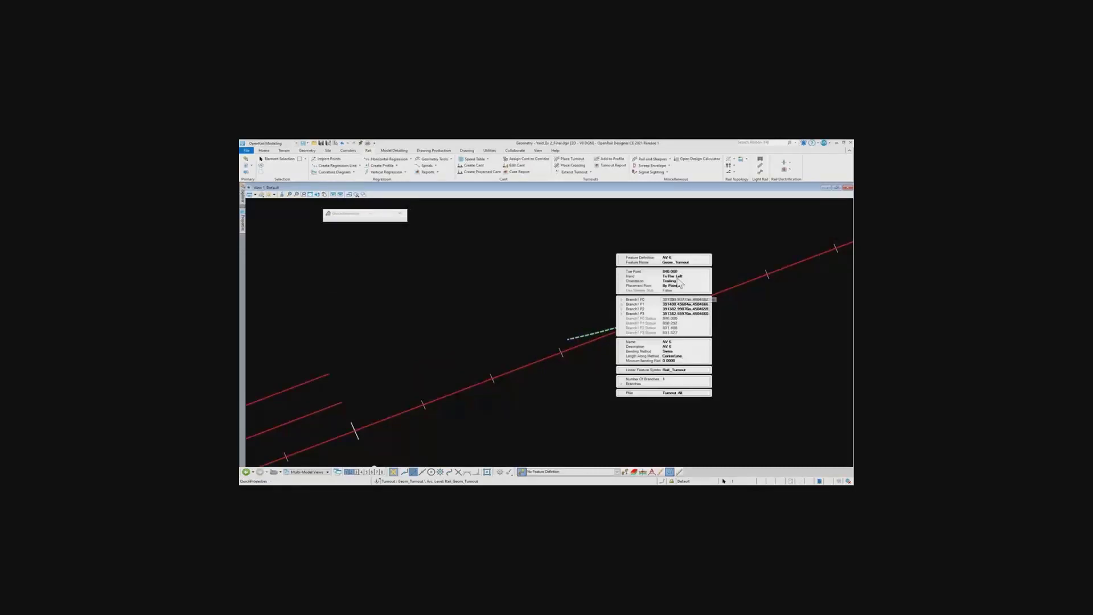
{"action": "left_click", "coordinate": [690, 262]}
{"action": "double_click", "coordinate": [701, 262]}
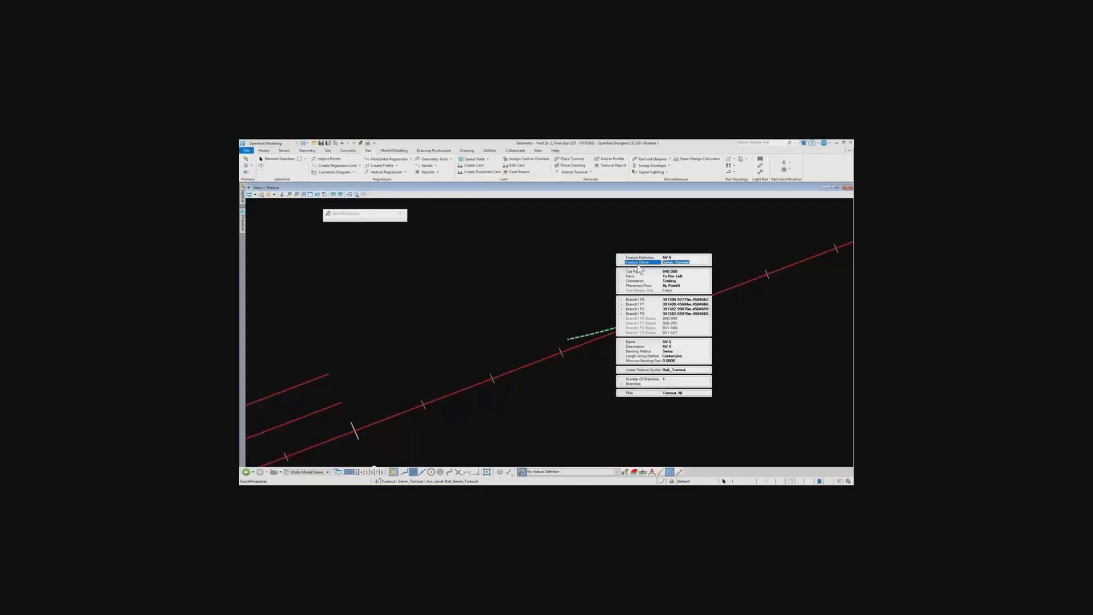
{"action": "type", "text": "Y"}
{"action": "left_click", "coordinate": [582, 299]}
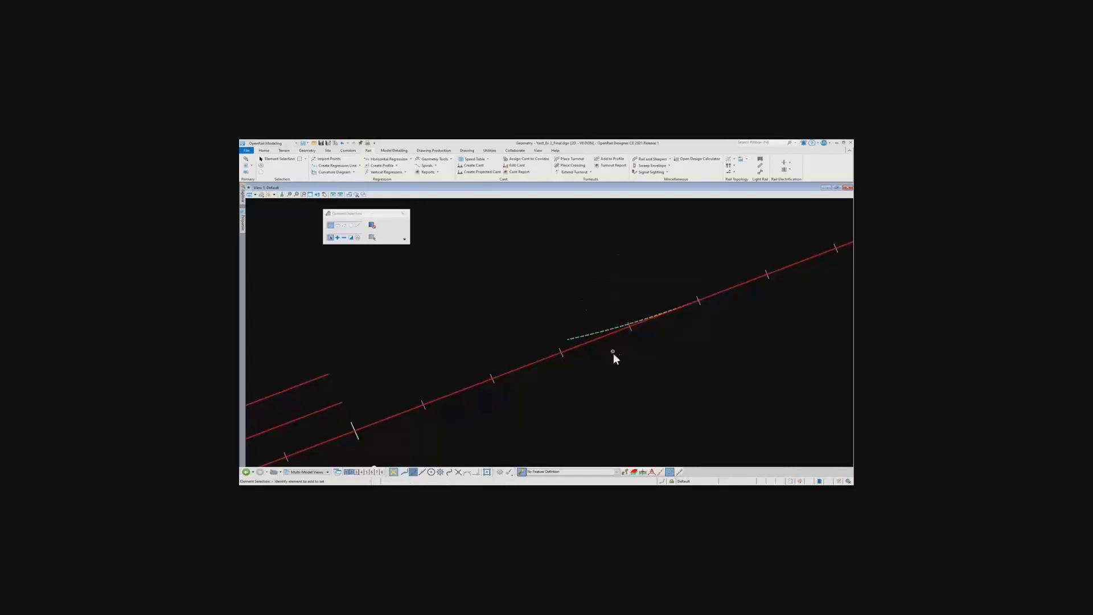
Extend the AV 6 turnout by line from its branch end toward the sidings, with an end distance of 25
{"action": "scroll", "coordinate": [614, 354], "scroll_direction": "down", "scroll_amount": 1}
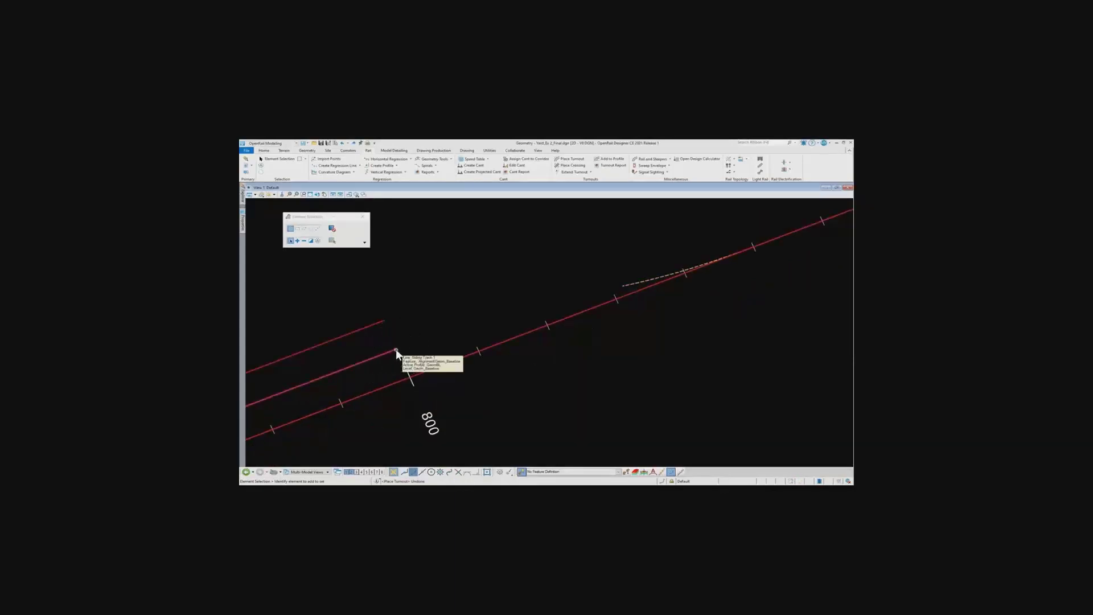
{"action": "left_click", "coordinate": [590, 172]}
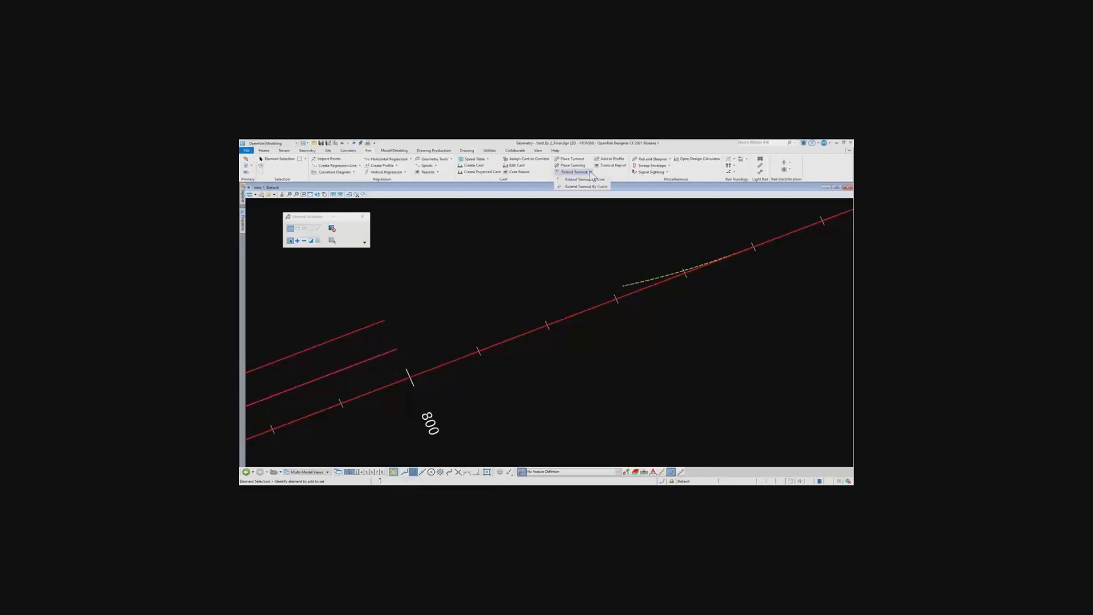
{"action": "left_click", "coordinate": [598, 181]}
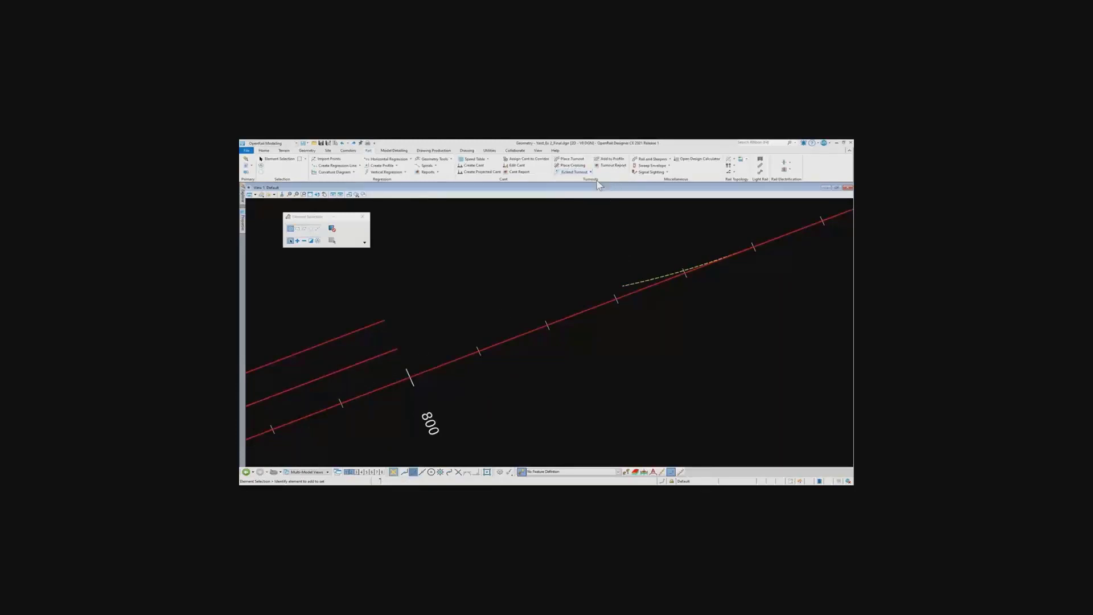
{"action": "left_click", "coordinate": [631, 283]}
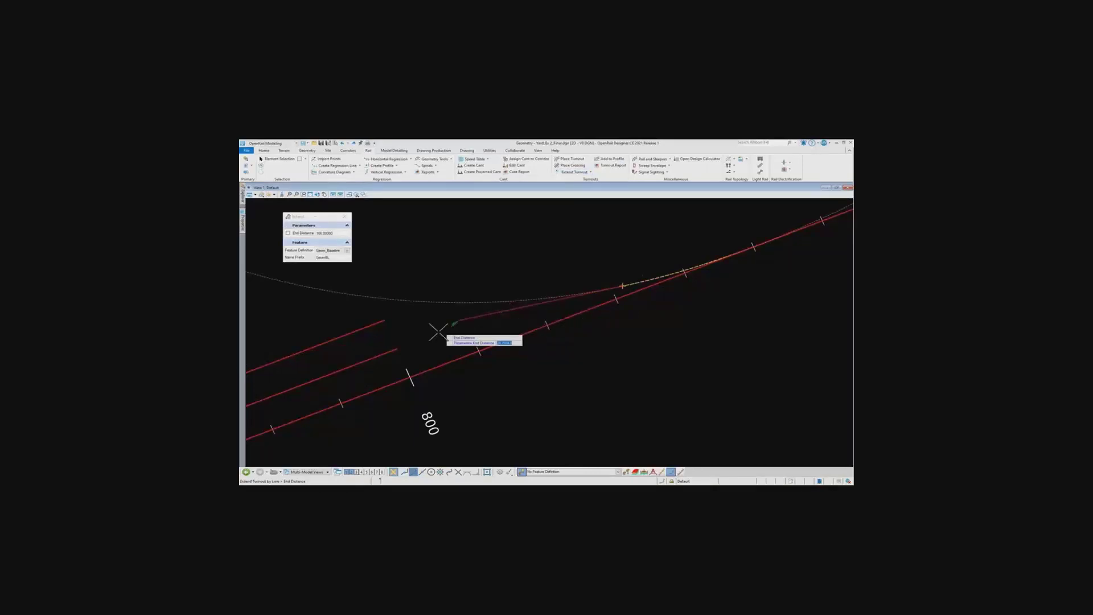
{"action": "type", "text": "25"}
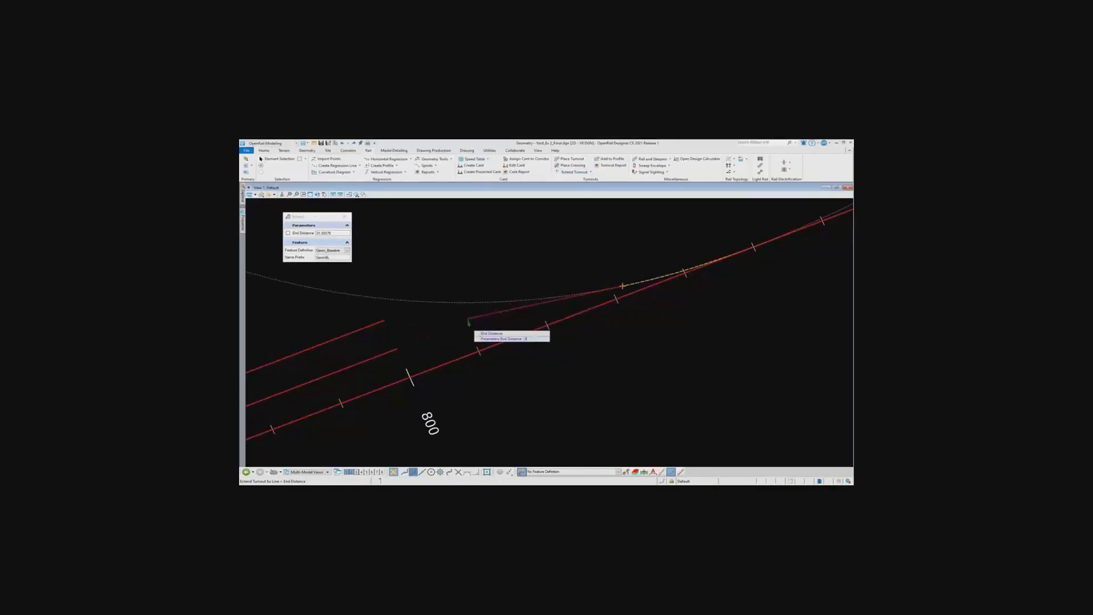
{"action": "key", "text": "Return"}
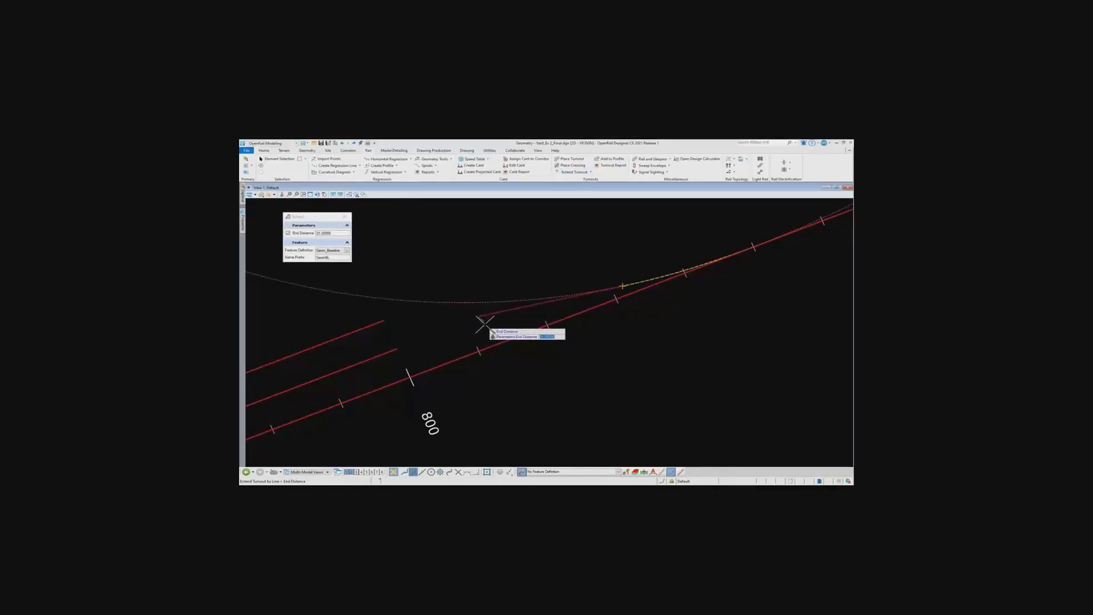
{"action": "left_click", "coordinate": [485, 322]}
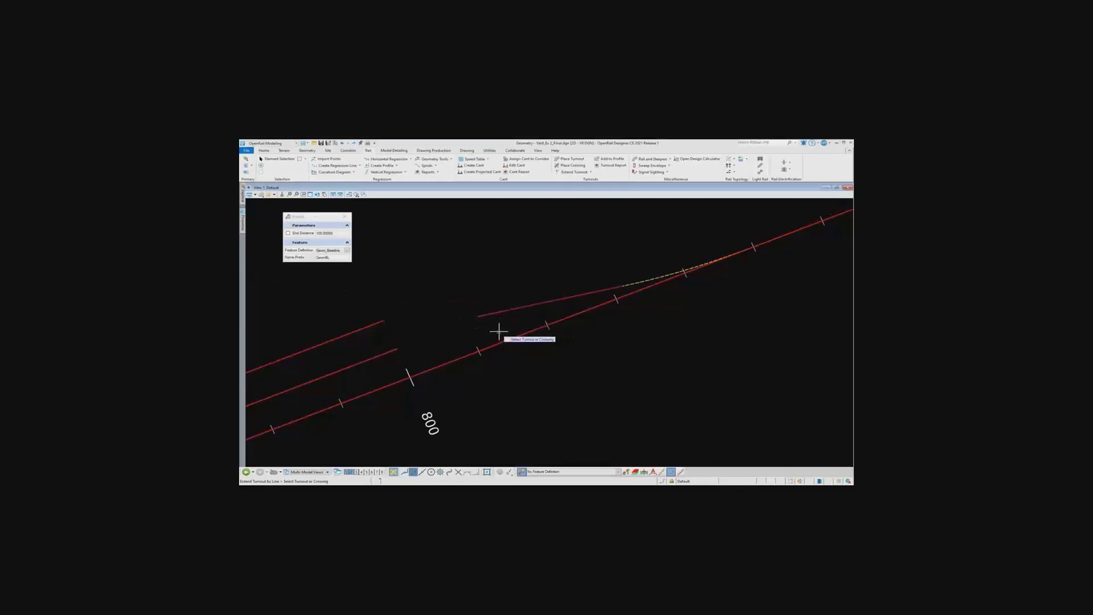
{"action": "key", "text": "Escape"}
Connect the turnout's extension line to the nearer siding track with a simple arc of radius 125 m, trimming both elements
{"action": "left_click", "coordinate": [310, 151]}
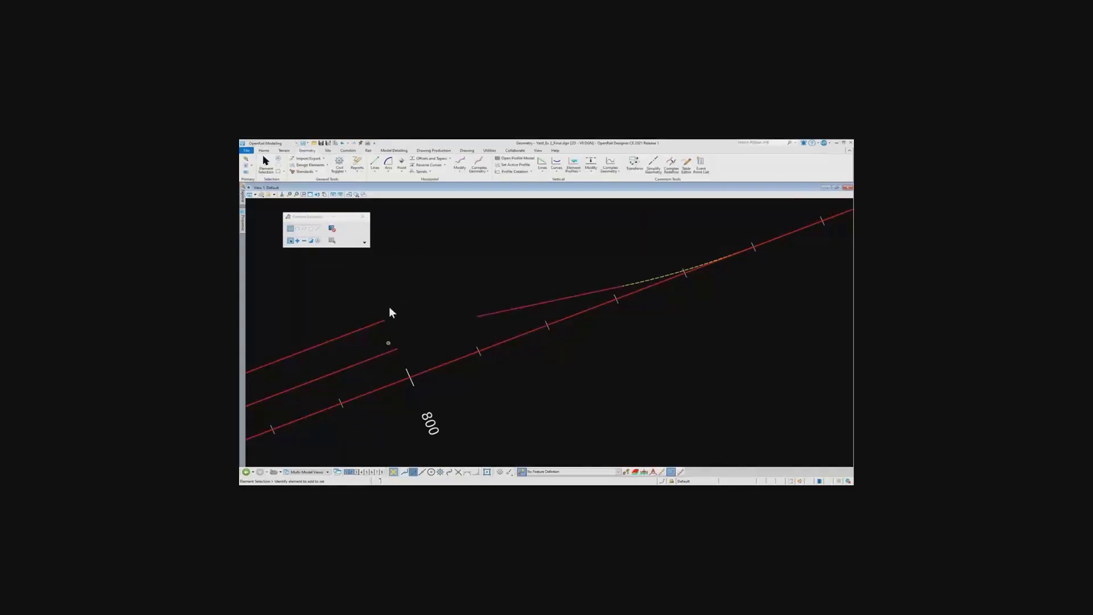
{"action": "left_click", "coordinate": [389, 171]}
{"action": "mouse_move", "coordinate": [485, 217]}
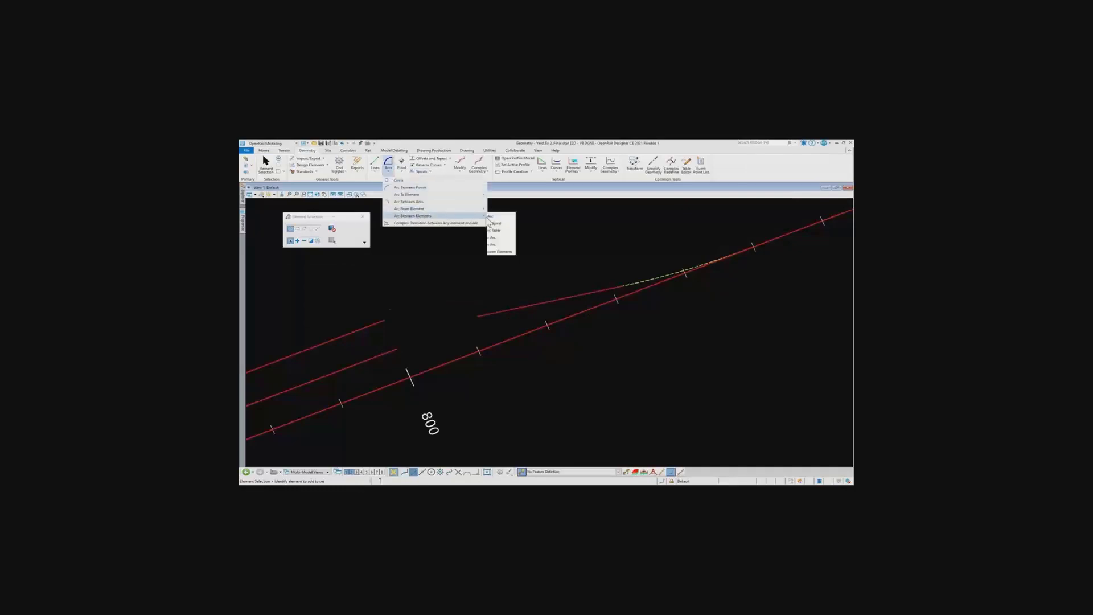
{"action": "left_click", "coordinate": [504, 216]}
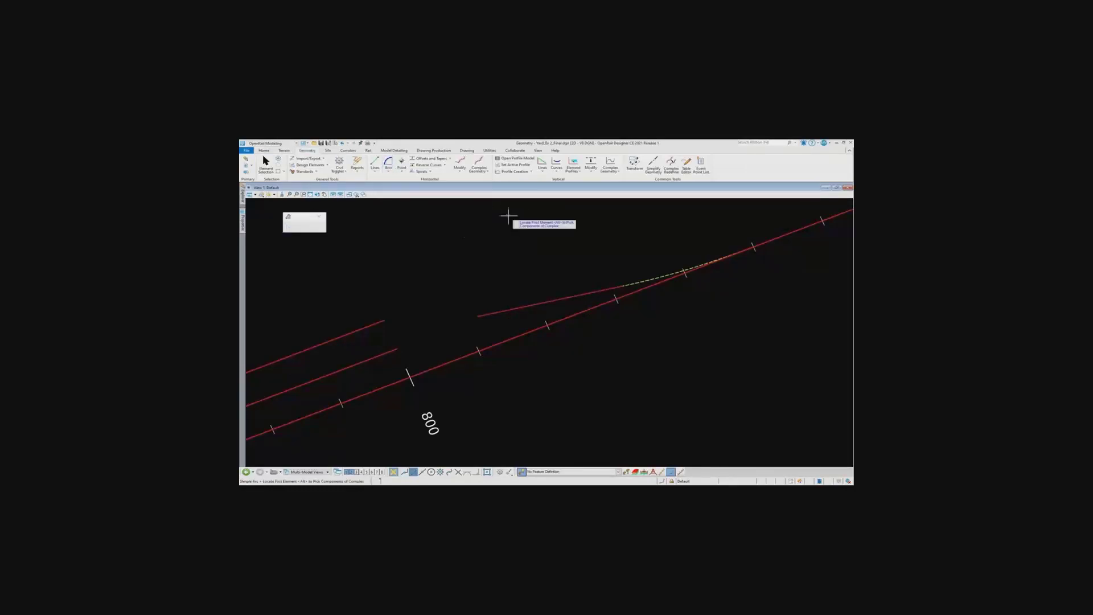
{"action": "left_click", "coordinate": [492, 312]}
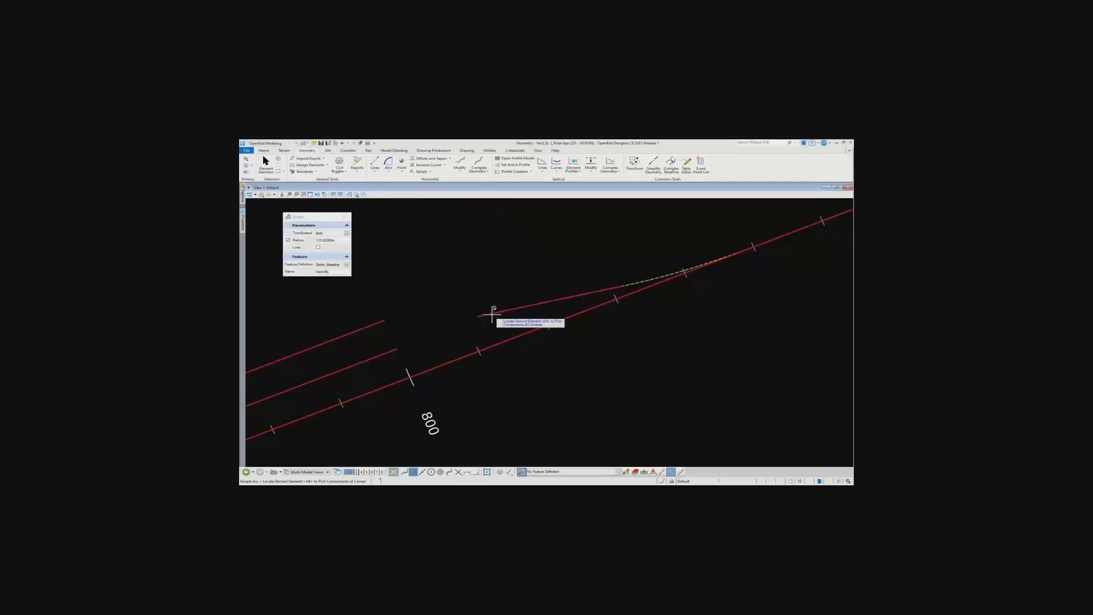
{"action": "left_click", "coordinate": [393, 352]}
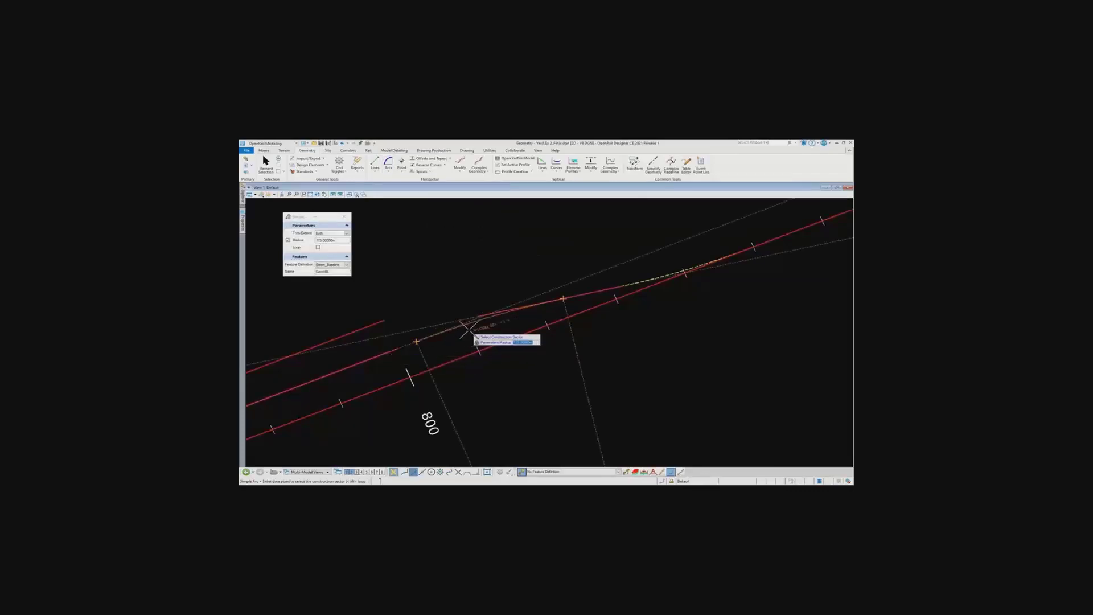
{"action": "type", "text": "12"}
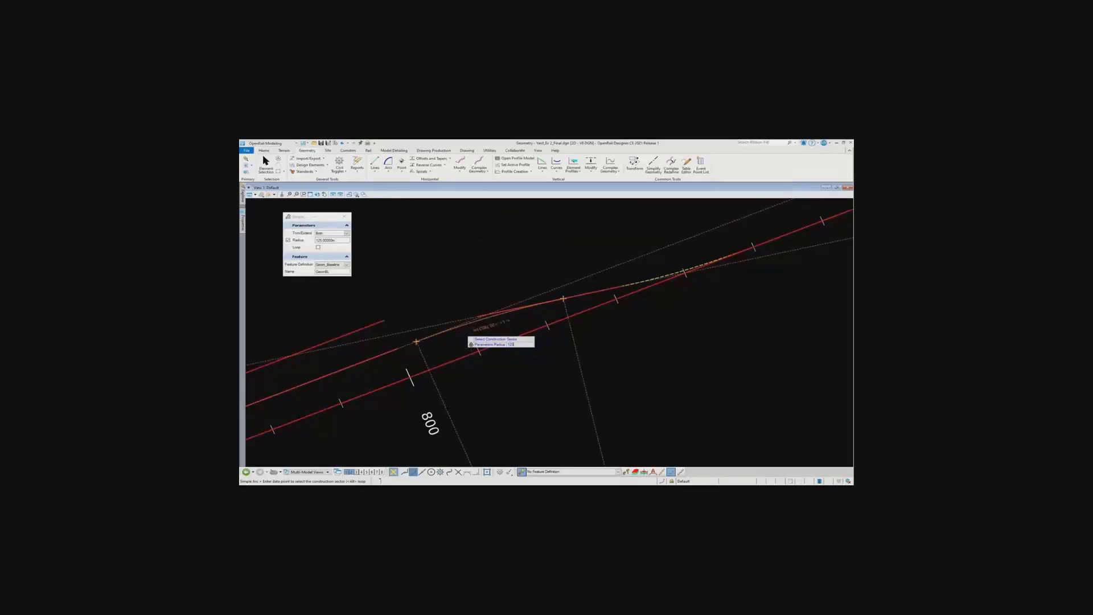
{"action": "type", "text": "5.00000m"}
{"action": "left_click", "coordinate": [493, 332]}
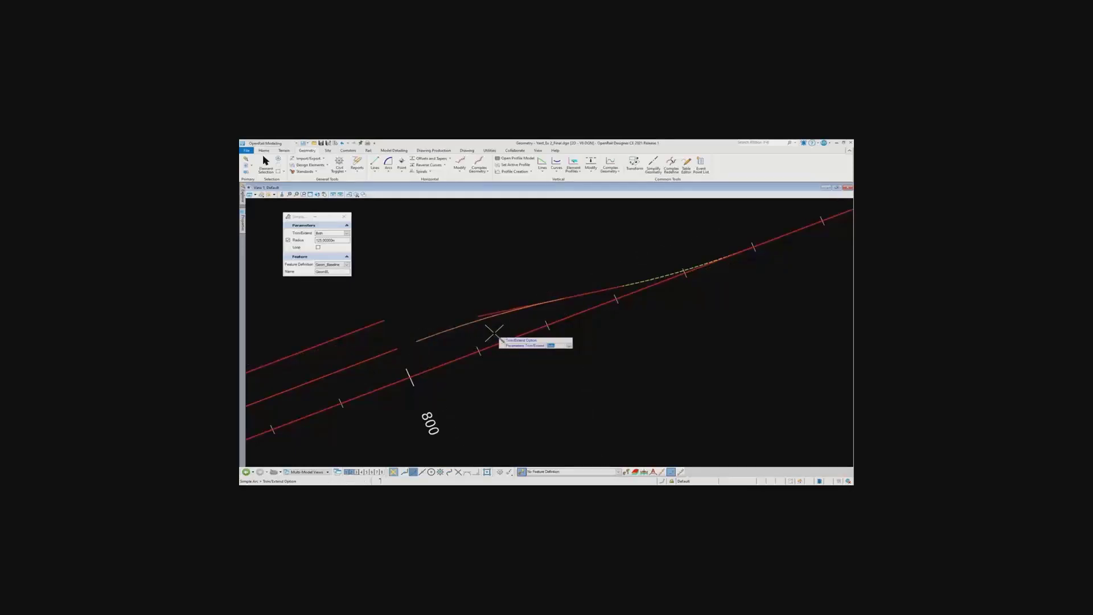
{"action": "left_click", "coordinate": [493, 333]}
{"action": "right_click", "coordinate": [495, 331]}
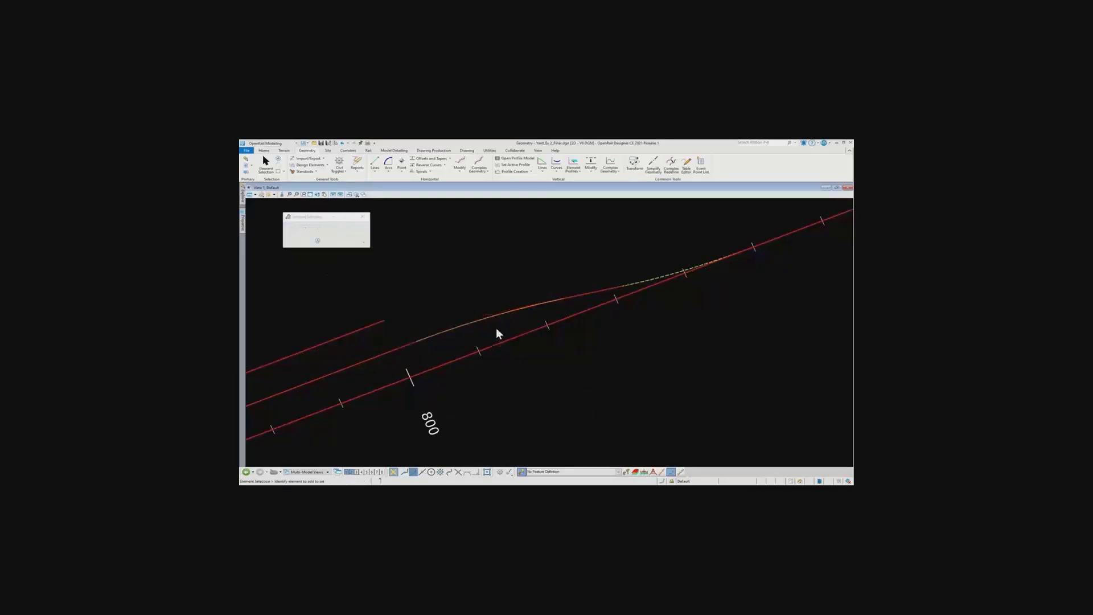
Inspect the new connecting arc and the extension line between the first turnout and the nearer siding
{"action": "left_click", "coordinate": [499, 313]}
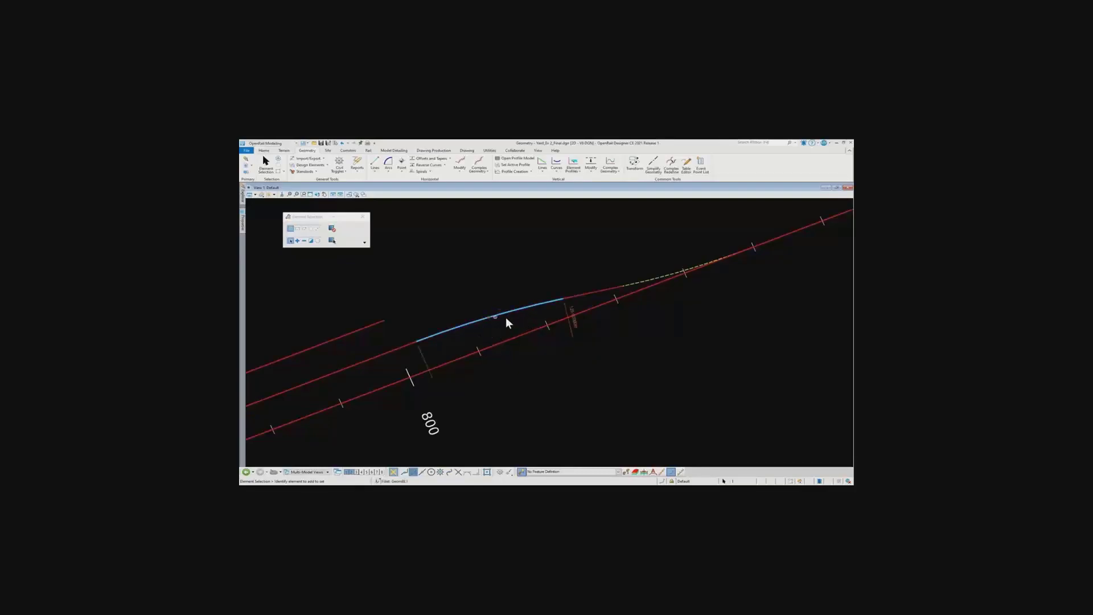
{"action": "left_click", "coordinate": [599, 290]}
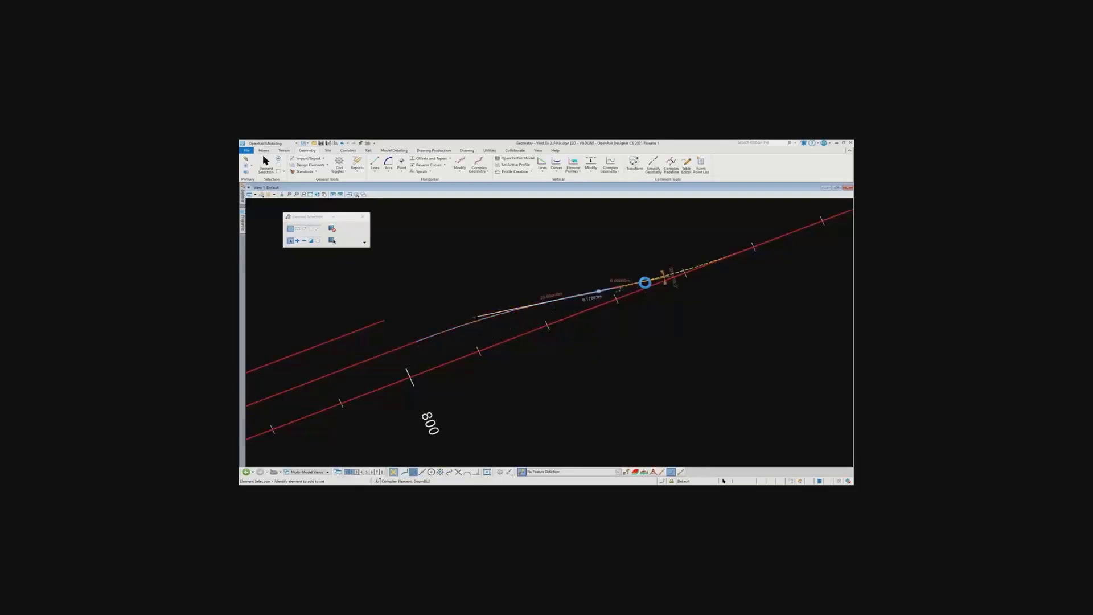
{"action": "left_click", "coordinate": [647, 333]}
{"action": "scroll", "coordinate": [625, 306], "scroll_direction": "down", "scroll_amount": 2}
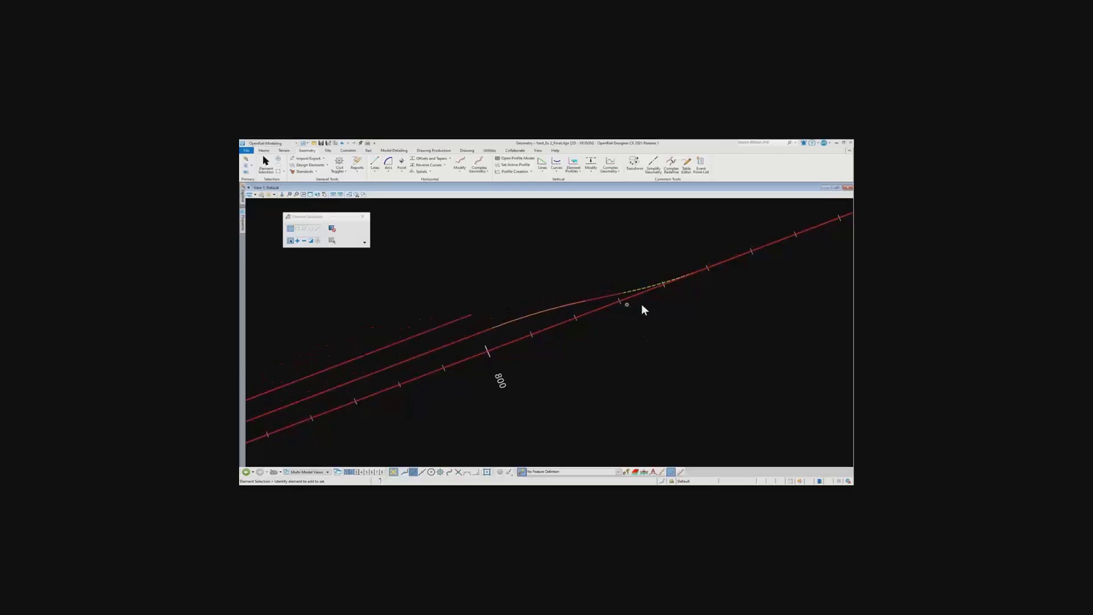
{"action": "mouse_move", "coordinate": [710, 299]}
{"action": "middle_mouse_down"}
{"action": "mouse_move", "coordinate": [590, 358]}
{"action": "mouse_move", "coordinate": [687, 301]}
{"action": "mouse_move", "coordinate": [632, 325]}
{"action": "middle_mouse_up"}
{"action": "scroll", "coordinate": [646, 320], "scroll_direction": "down", "scroll_amount": 3}
{"action": "scroll", "coordinate": [643, 321], "scroll_direction": "up", "scroll_amount": 1}
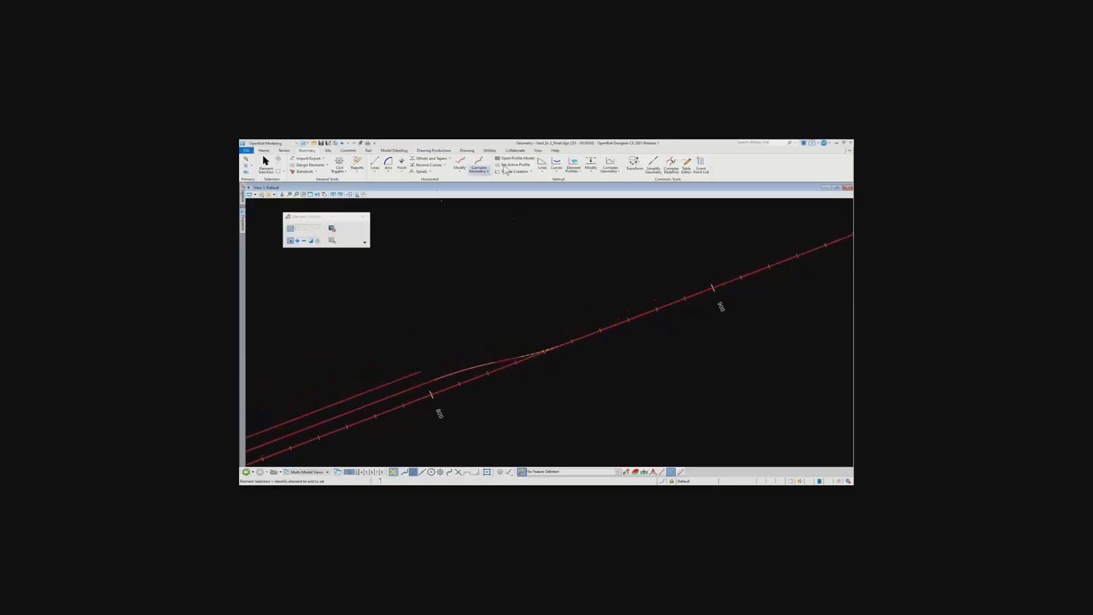
Place a second AV 6 turnout on the Track Mainline at toe point 900, with hand To The Left and trailing orientation
{"action": "left_click", "coordinate": [367, 151]}
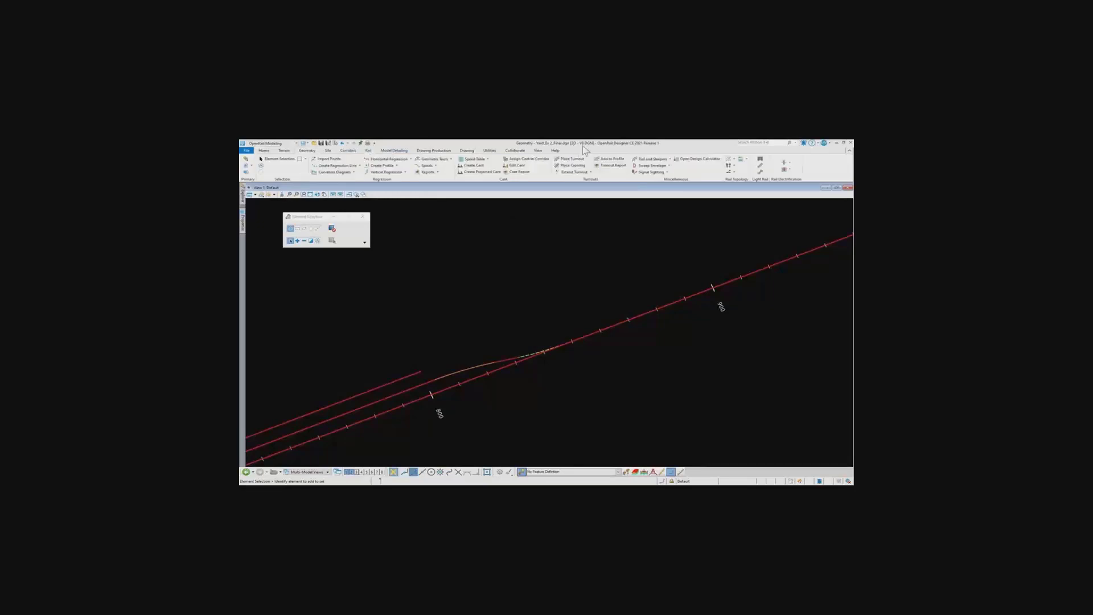
{"action": "left_click", "coordinate": [572, 158]}
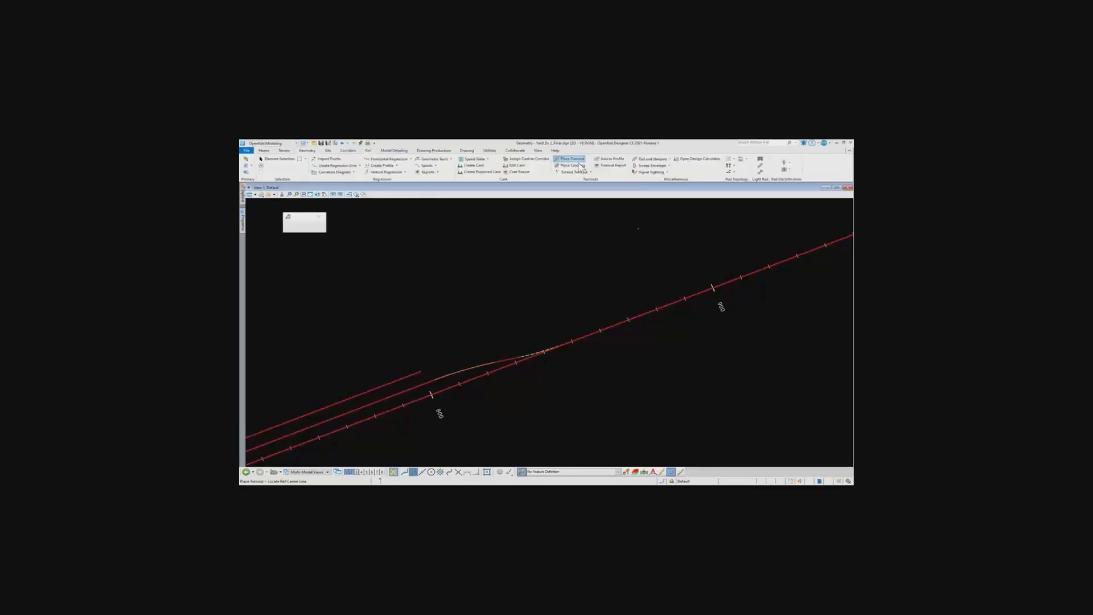
{"action": "left_click", "coordinate": [692, 295]}
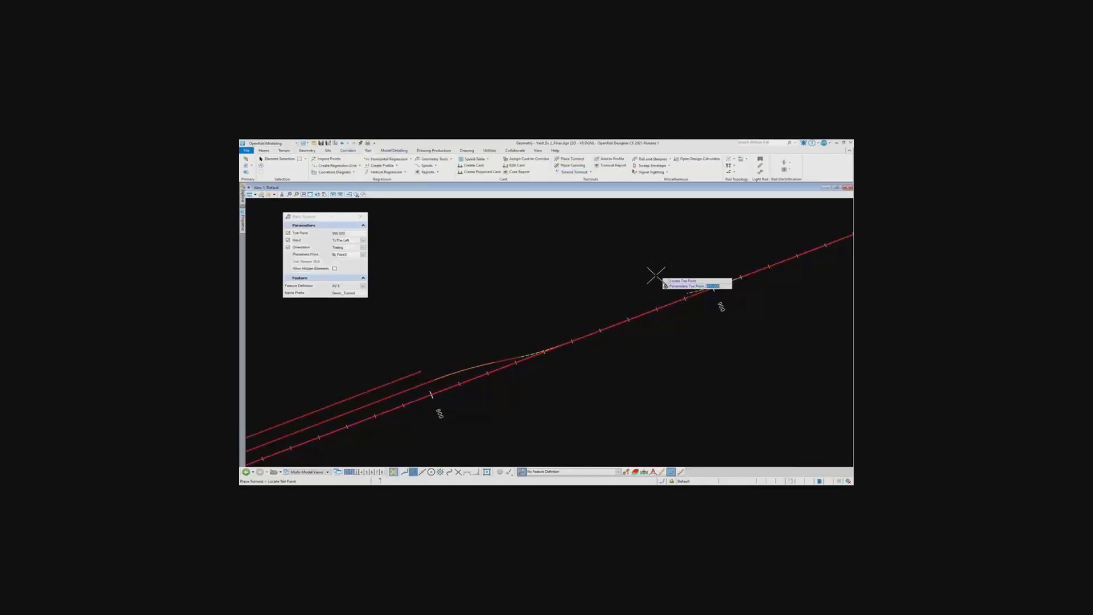
{"action": "type", "text": "8"}
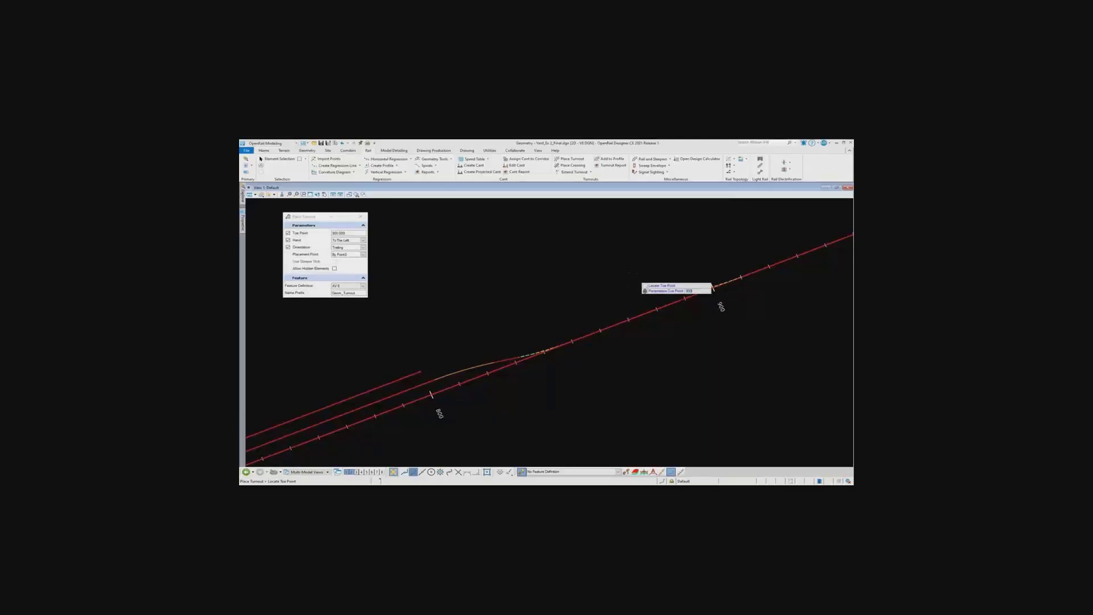
{"action": "key", "text": "Return"}
{"action": "scroll", "coordinate": [672, 302], "scroll_direction": "up", "scroll_amount": 2}
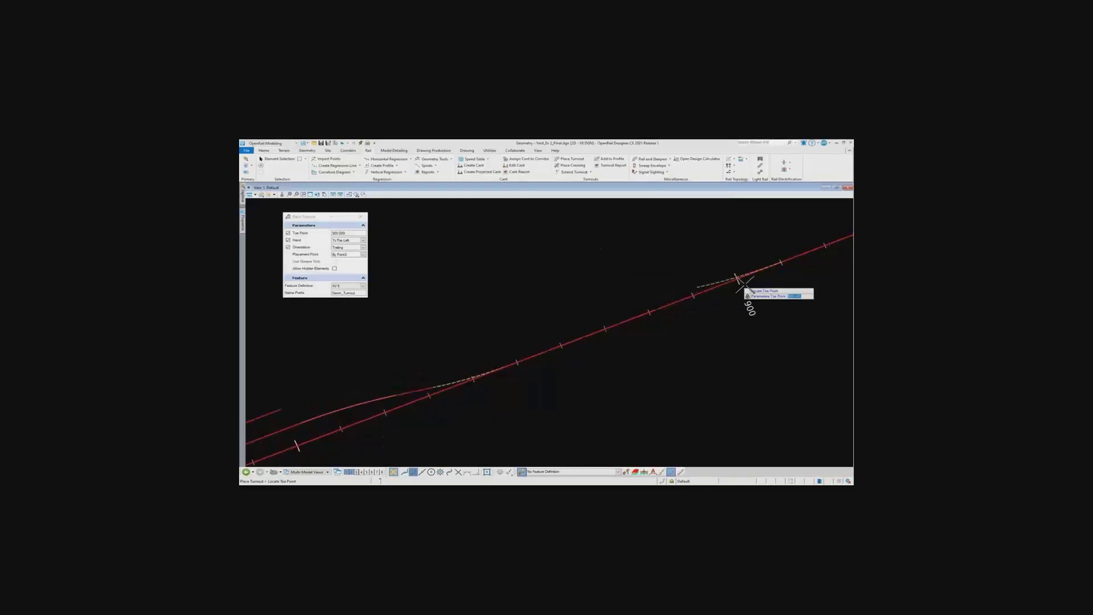
{"action": "middle_click_drag", "start_coordinate": [751, 282], "coordinate": [636, 312]}
{"action": "scroll", "coordinate": [636, 312], "scroll_direction": "up", "scroll_amount": 1}
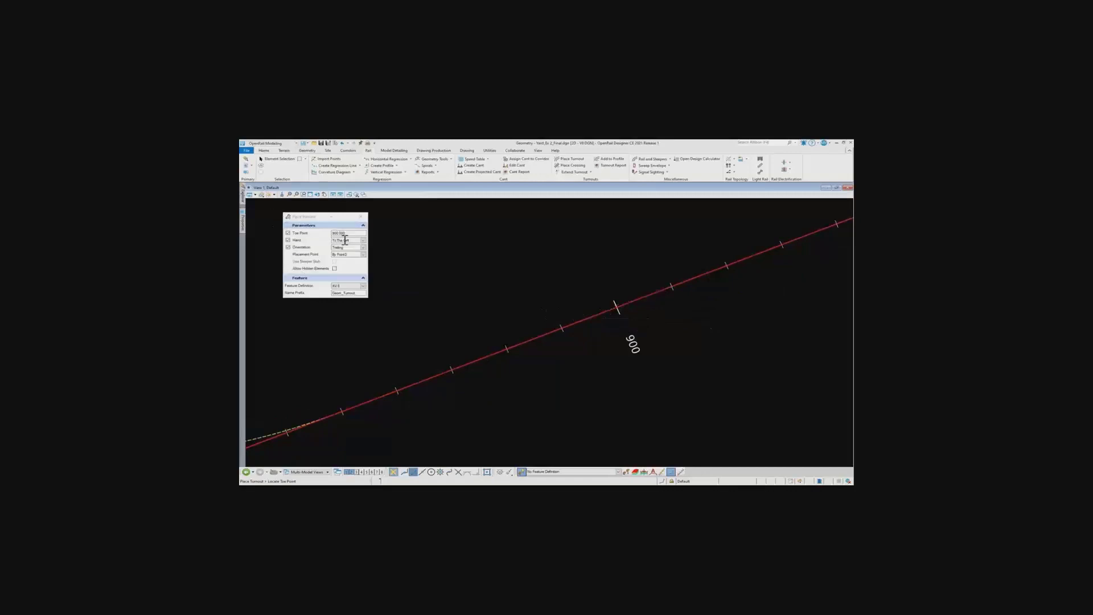
{"action": "left_click", "coordinate": [565, 291]}
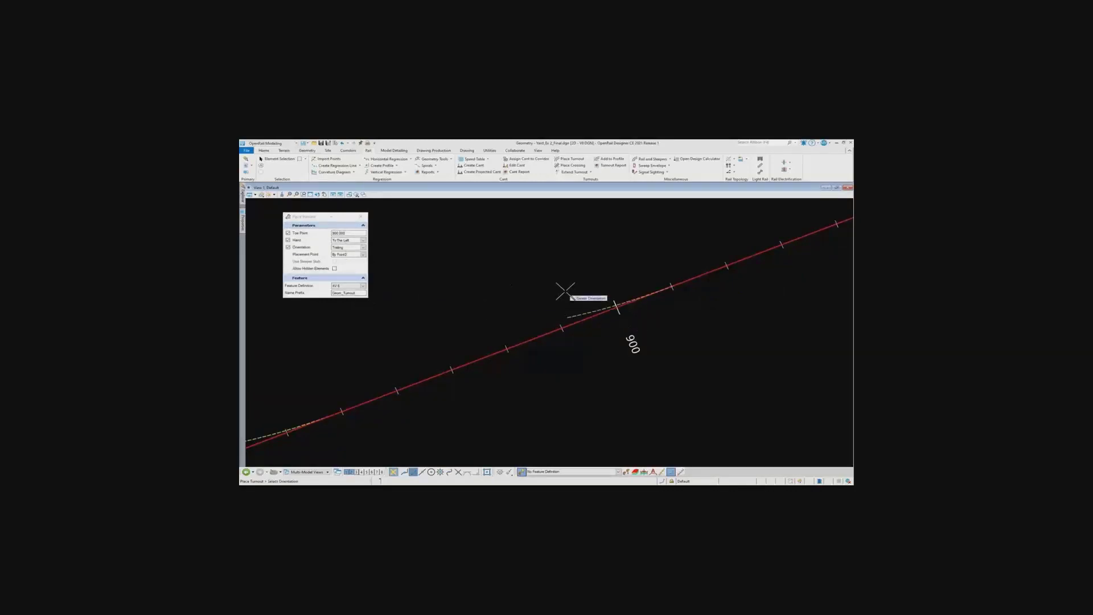
{"action": "left_click", "coordinate": [566, 291]}
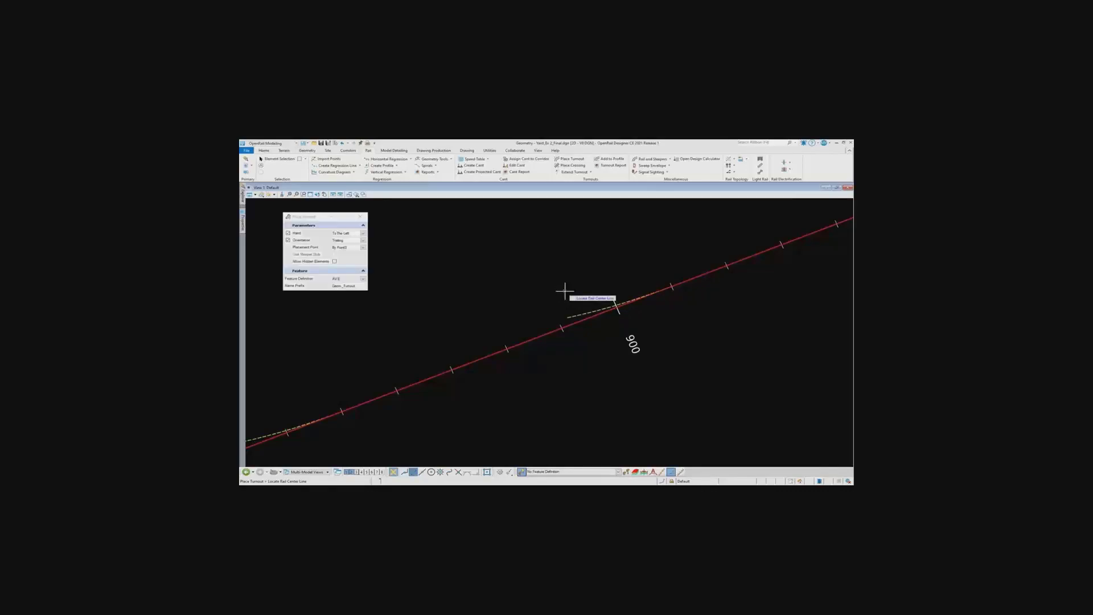
{"action": "right_click", "coordinate": [565, 291]}
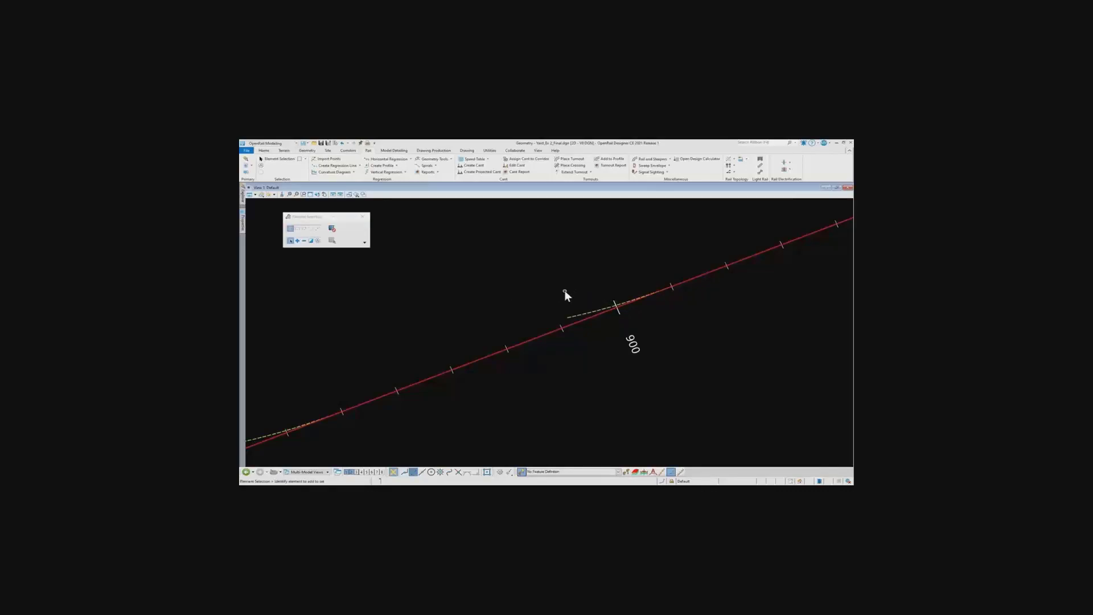
Set the feature name of the turnout at station 900 to T2
{"action": "left_click", "coordinate": [588, 317]}
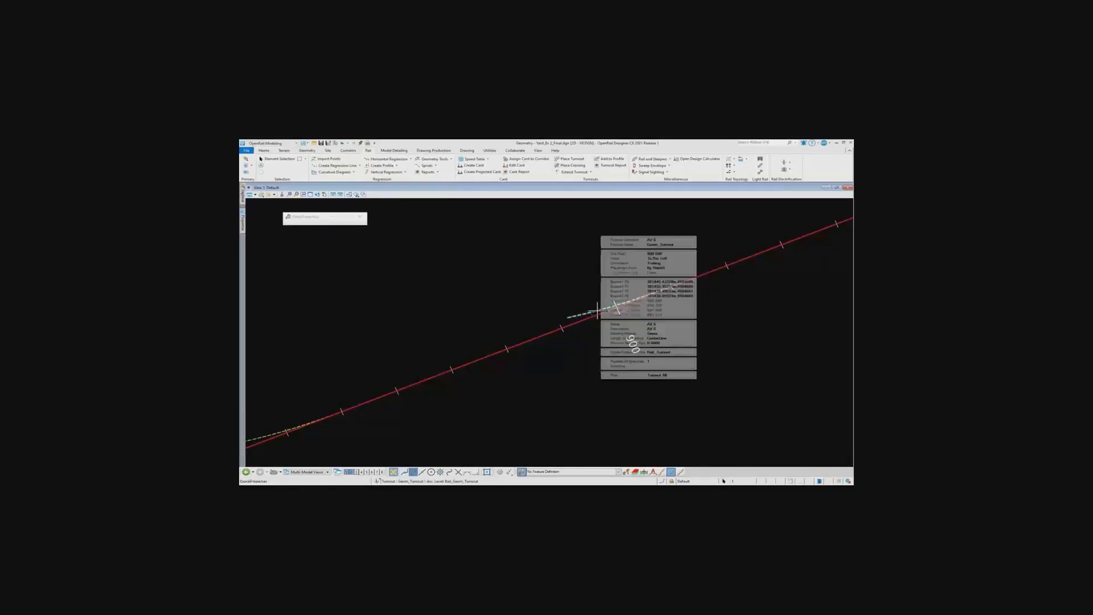
{"action": "left_click", "coordinate": [686, 245]}
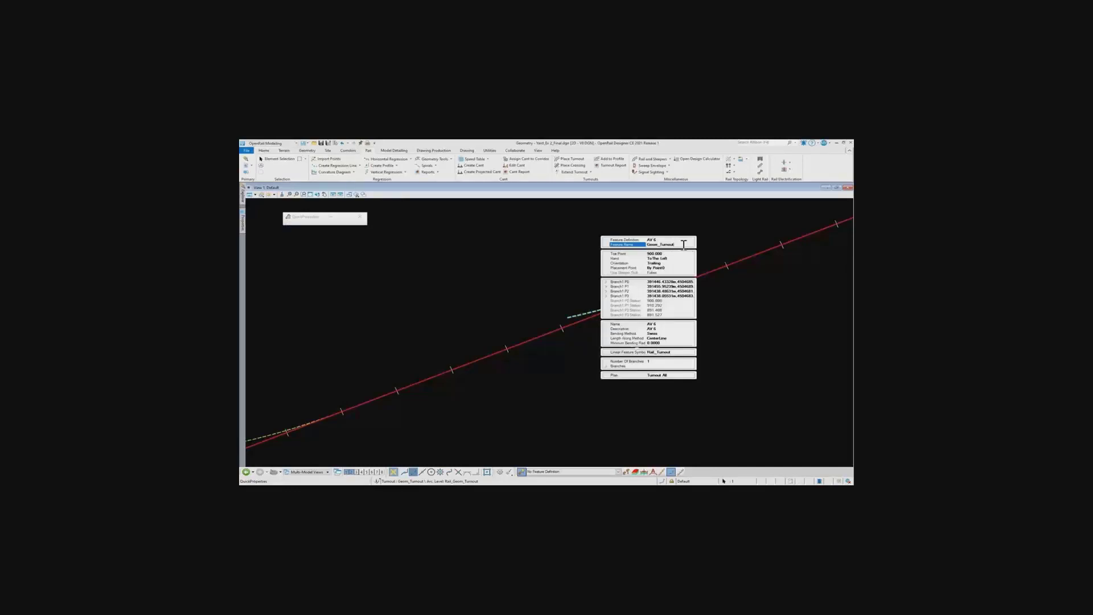
{"action": "left_click_drag", "start_coordinate": [684, 245], "coordinate": [625, 243]}
{"action": "type", "text": "T2"}
{"action": "key", "text": "Return"}
{"action": "left_click", "coordinate": [562, 286]}
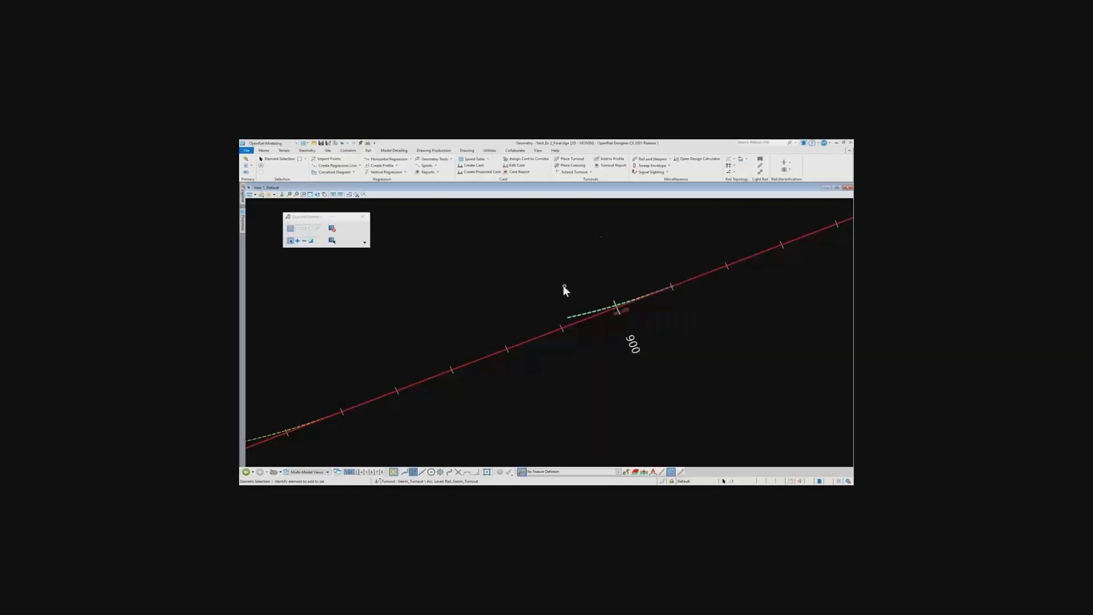
Open the Geometry Connector for joining the turnout at station 900 to the farther siding track
{"action": "scroll", "coordinate": [580, 318], "scroll_direction": "down", "scroll_amount": 1}
{"action": "scroll", "coordinate": [580, 317], "scroll_direction": "down", "scroll_amount": 2}
{"action": "middle_click_drag", "start_coordinate": [499, 351], "coordinate": [583, 339]}
{"action": "scroll", "coordinate": [634, 330], "scroll_direction": "up", "scroll_amount": 1}
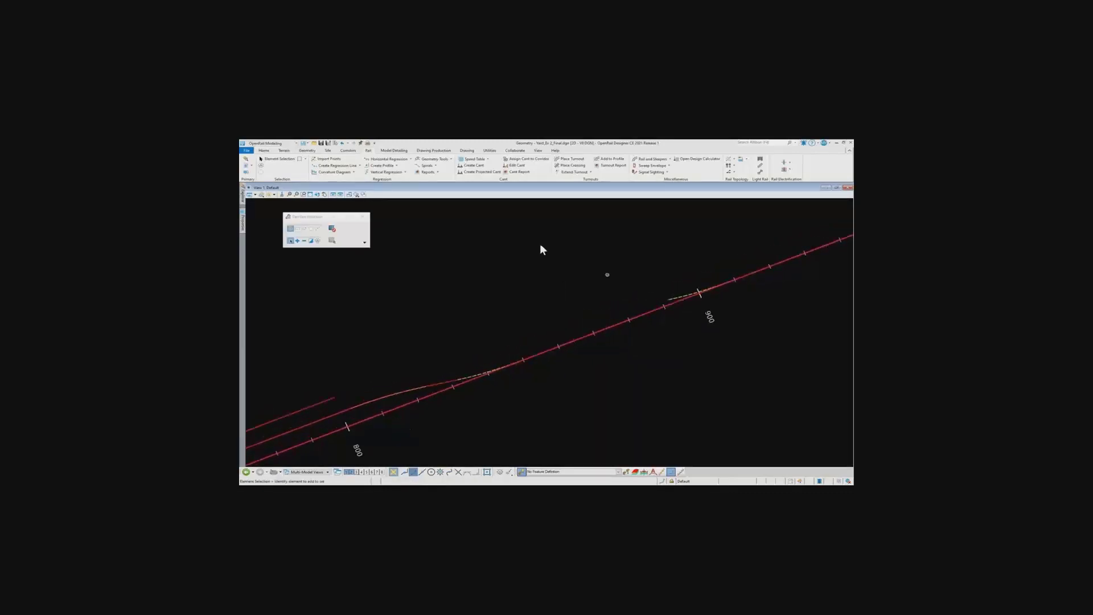
{"action": "left_click", "coordinate": [671, 300]}
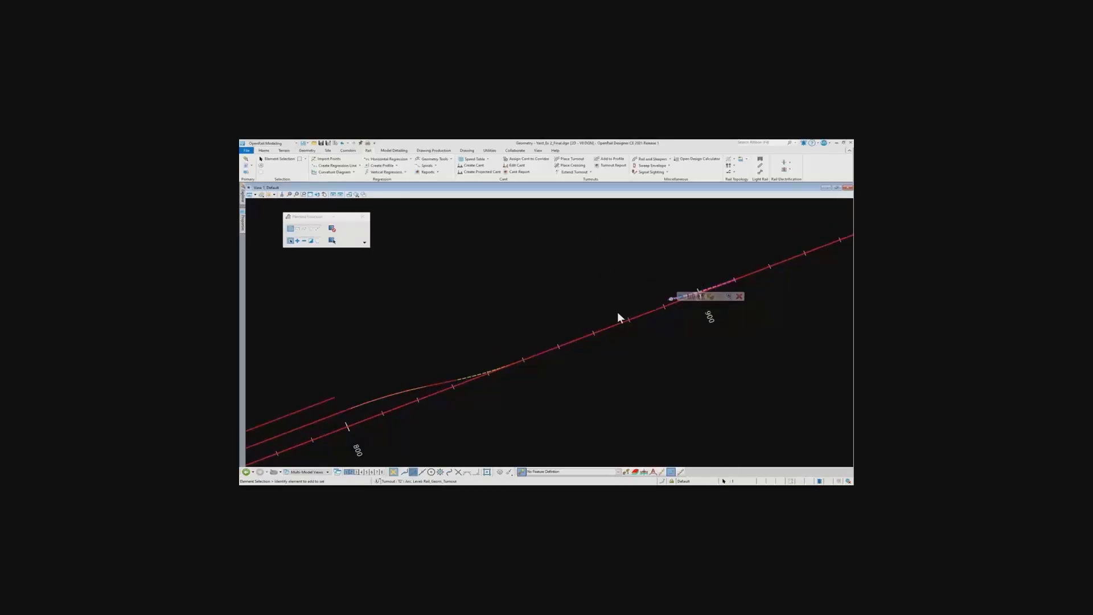
{"action": "left_click", "coordinate": [330, 399]}
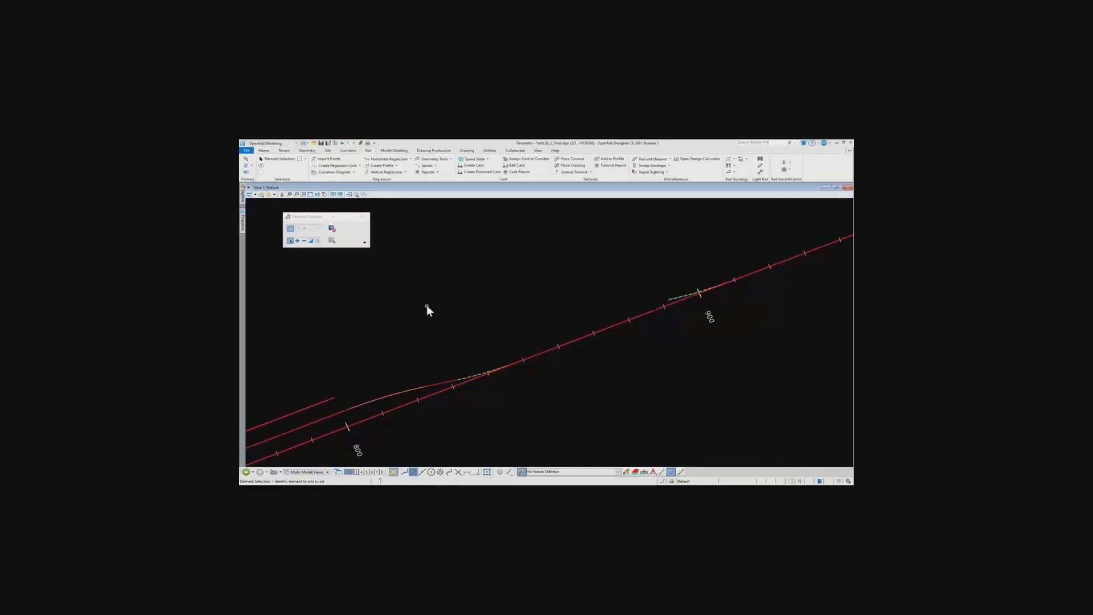
{"action": "left_click", "coordinate": [450, 159]}
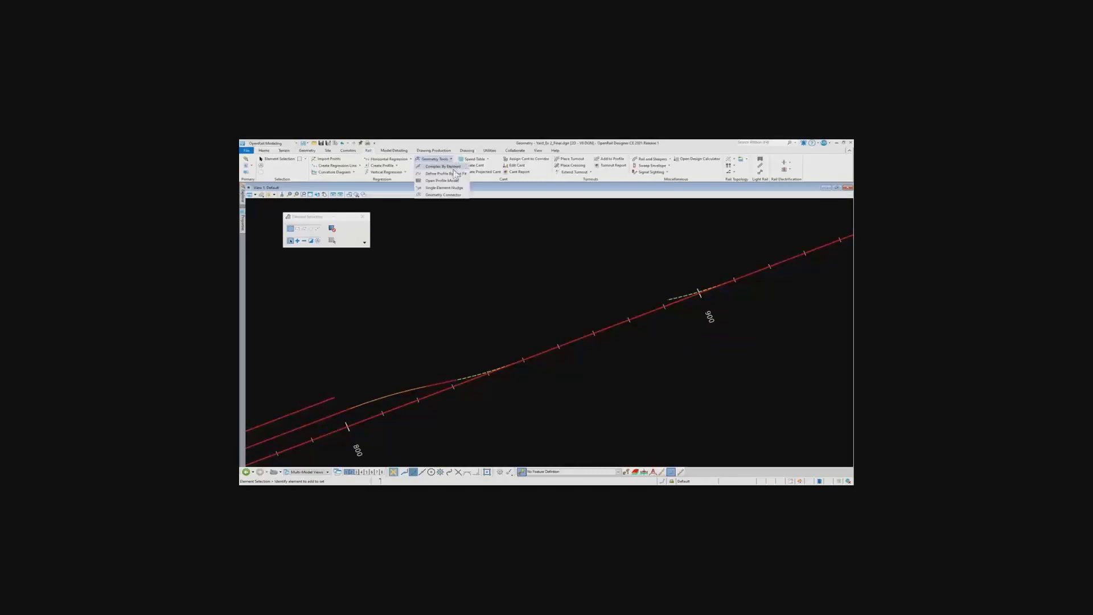
{"action": "left_click", "coordinate": [464, 196]}
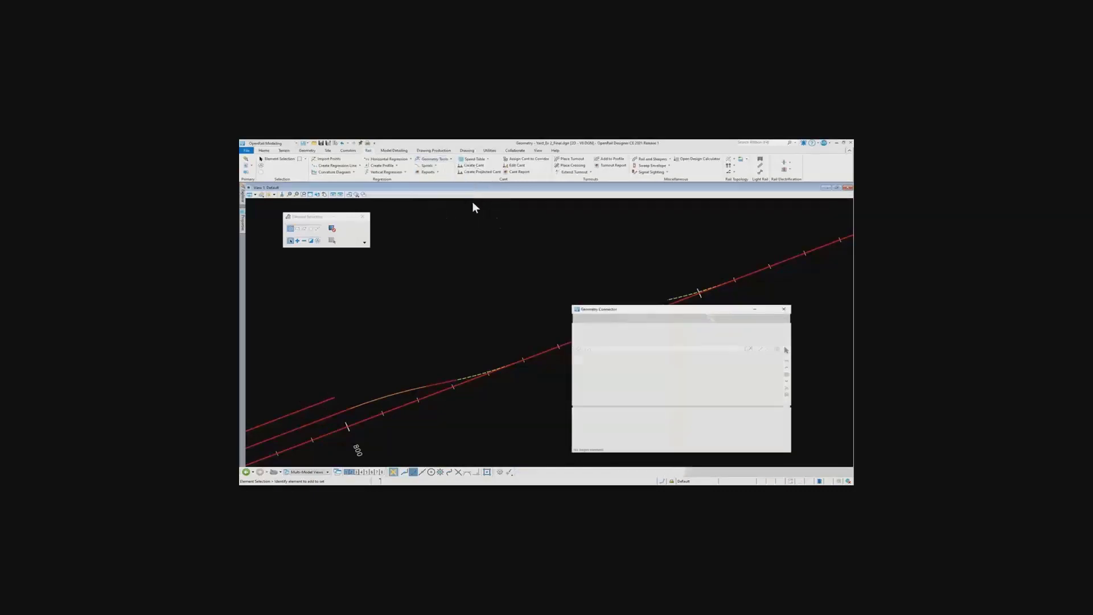
{"action": "left_click_drag", "start_coordinate": [648, 318], "coordinate": [709, 329]}
{"action": "middle_click_drag", "start_coordinate": [701, 281], "coordinate": [524, 277]}
{"action": "left_click_drag", "start_coordinate": [762, 333], "coordinate": [691, 313]}
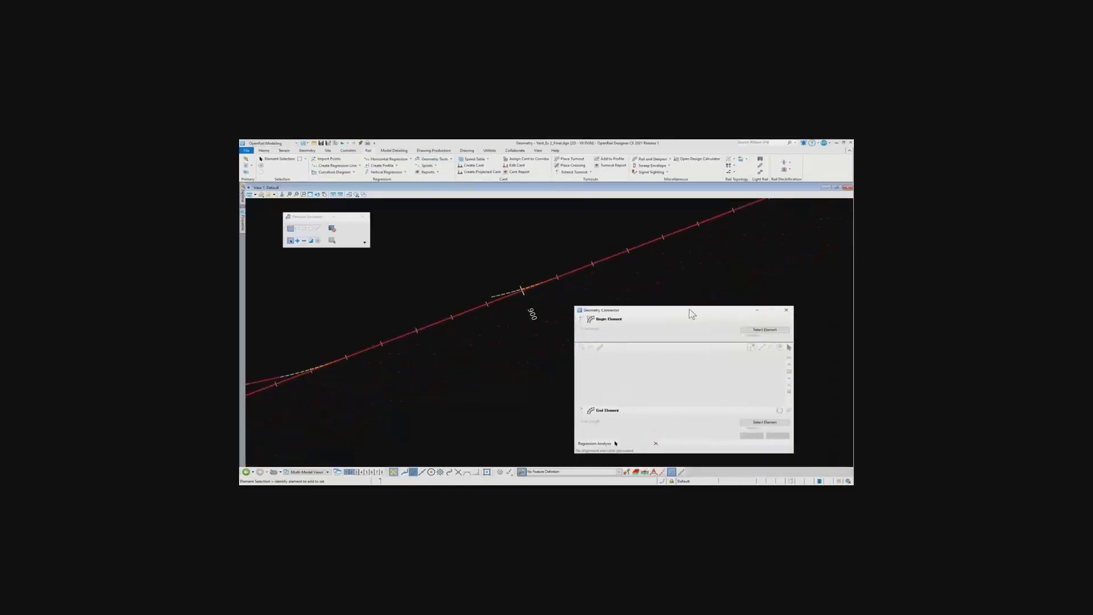
Set Siding Track 2 as the connector's begin element and the turnout at station 900 as its end turnout
{"action": "left_click", "coordinate": [767, 332]}
{"action": "scroll", "coordinate": [531, 302], "scroll_direction": "down", "scroll_amount": 1}
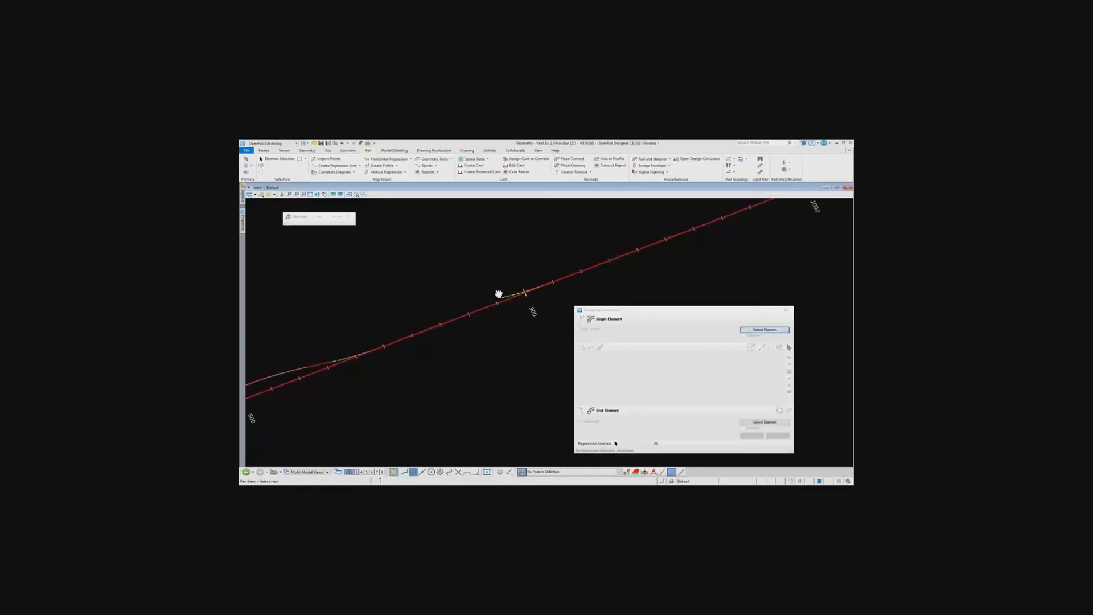
{"action": "middle_click_drag", "start_coordinate": [497, 293], "coordinate": [615, 253]}
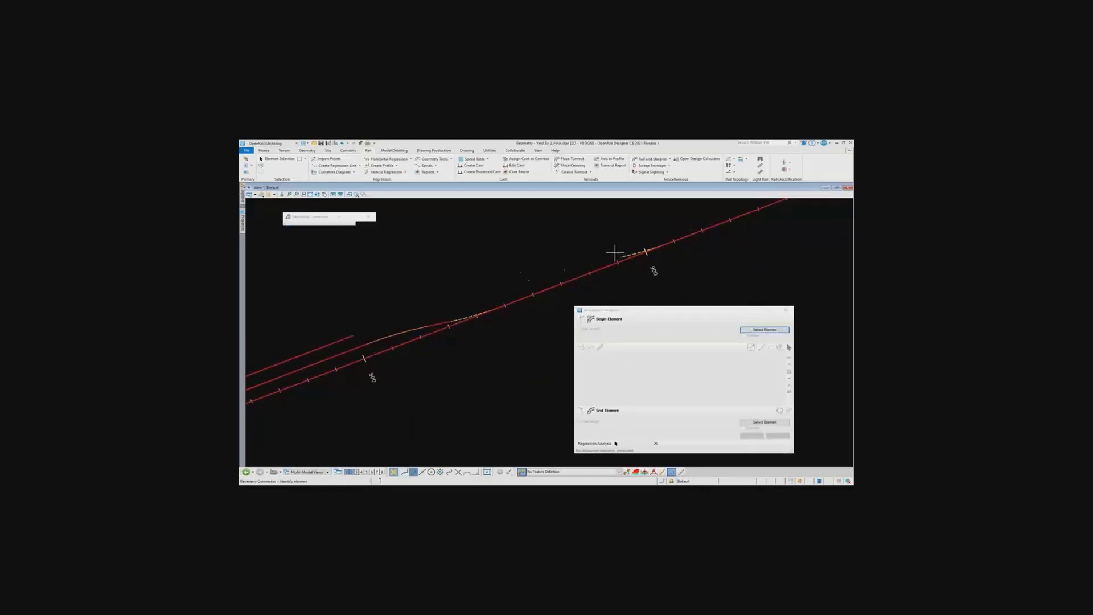
{"action": "left_click", "coordinate": [349, 337]}
{"action": "left_click", "coordinate": [408, 309]}
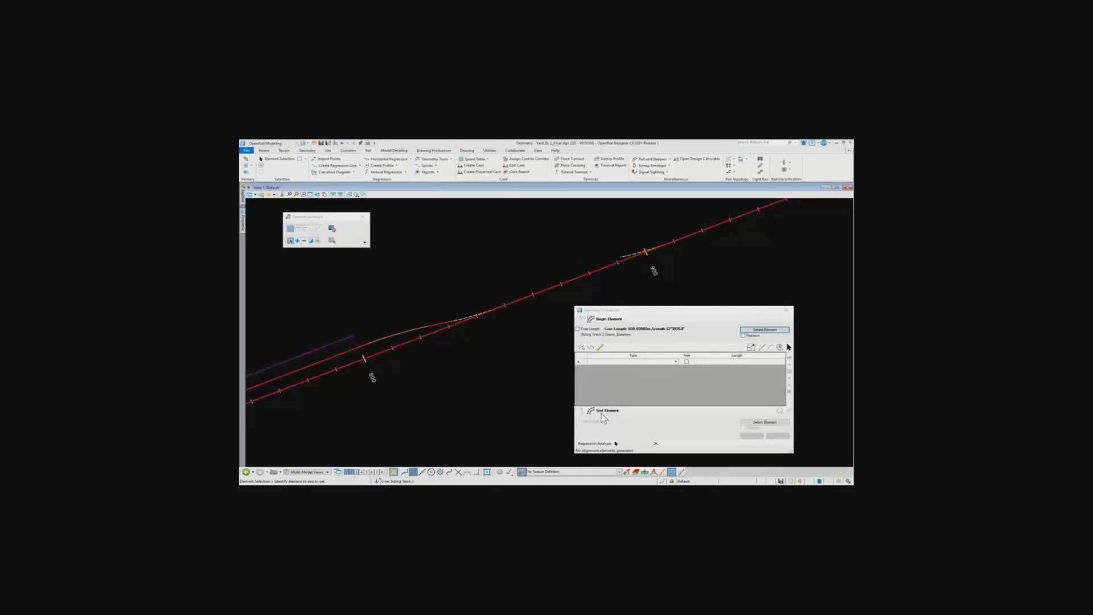
{"action": "left_click", "coordinate": [583, 410]}
{"action": "left_click", "coordinate": [759, 423]}
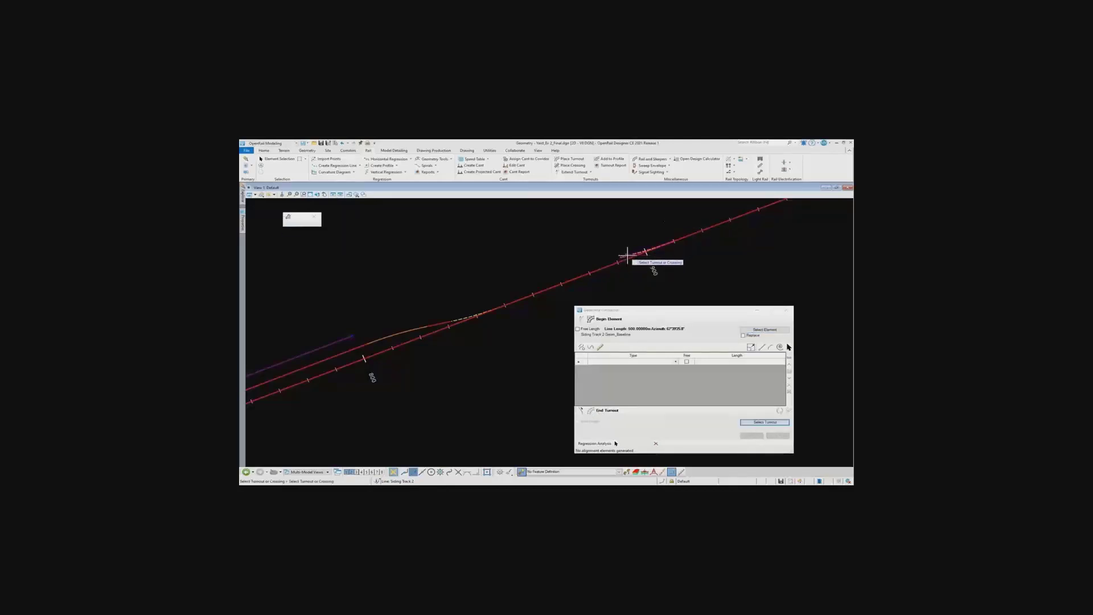
{"action": "left_click", "coordinate": [627, 255]}
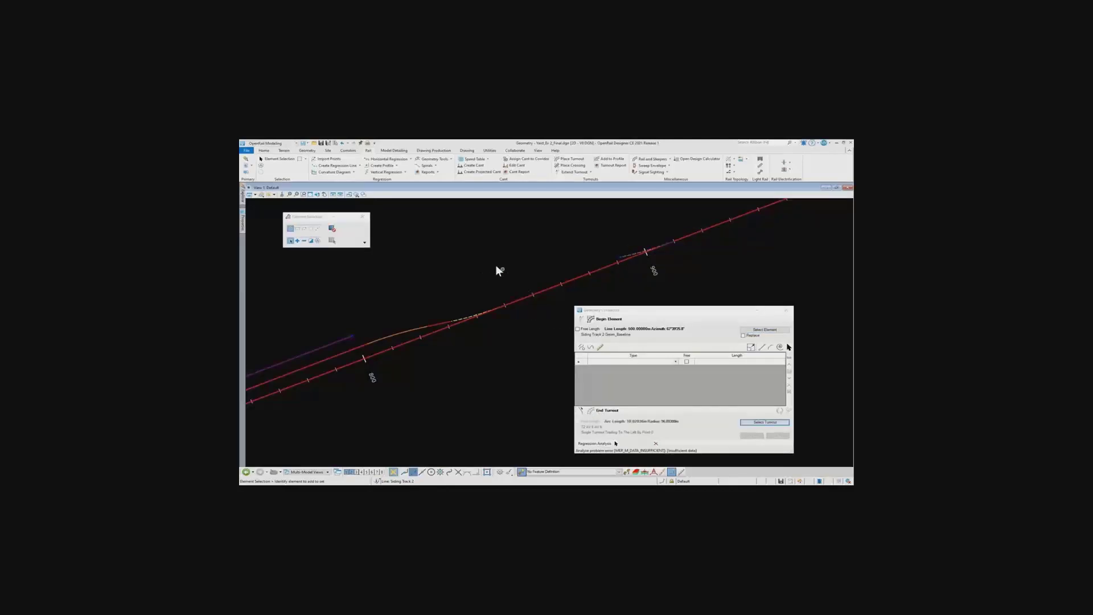
Add a line as the first connecting element, with a free length of 20 m
{"action": "scroll", "coordinate": [486, 288], "scroll_direction": "up", "scroll_amount": 1}
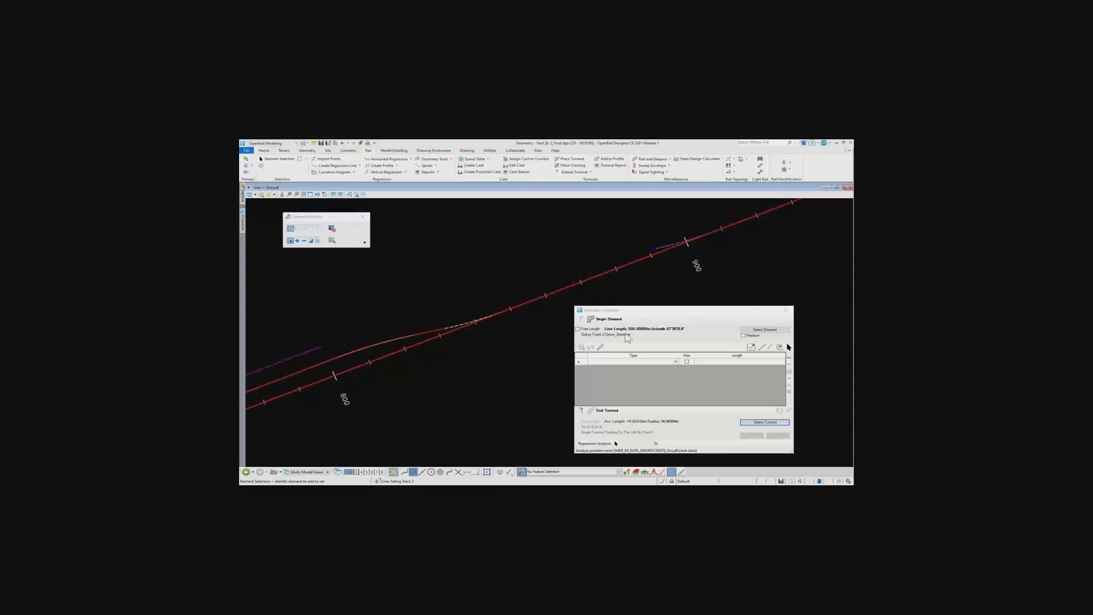
{"action": "left_click", "coordinate": [676, 362]}
{"action": "left_click", "coordinate": [676, 362]}
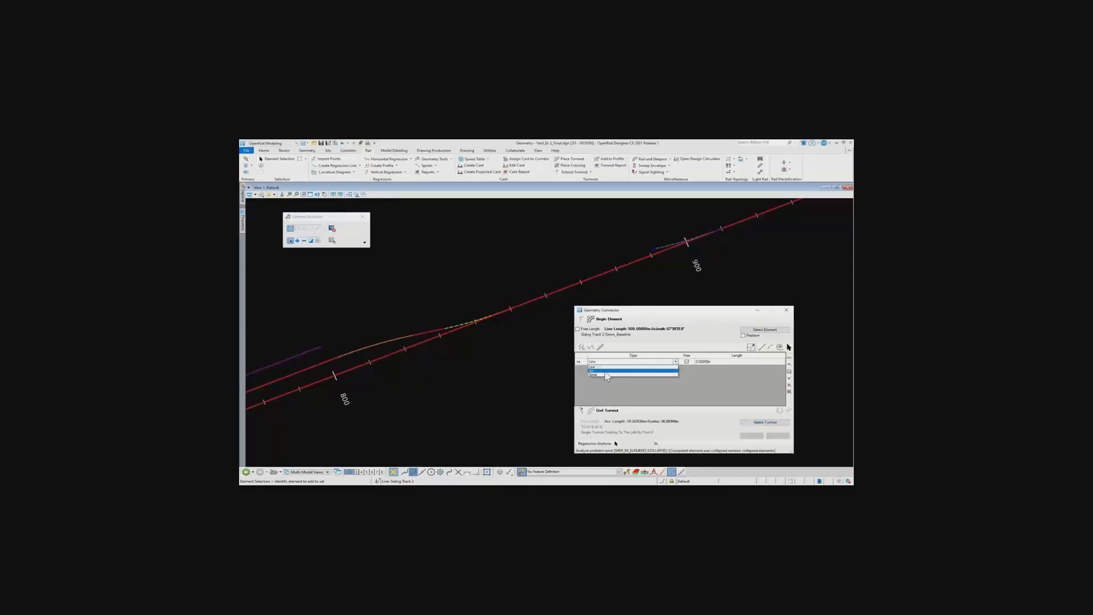
{"action": "left_click", "coordinate": [607, 368]}
{"action": "left_click", "coordinate": [684, 362]}
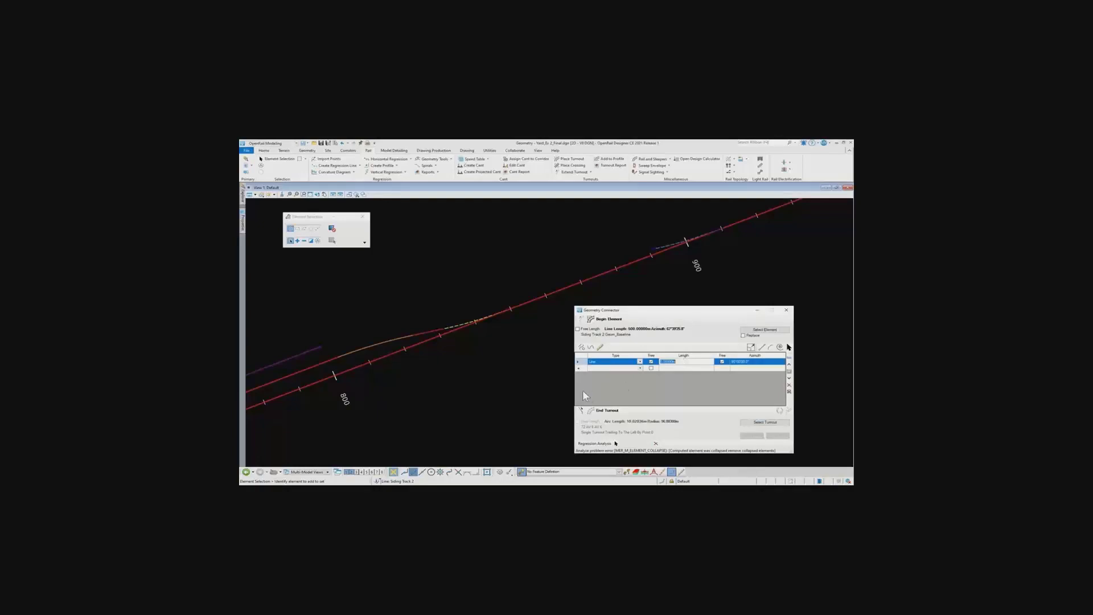
{"action": "left_click_drag", "start_coordinate": [573, 389], "coordinate": [532, 390]}
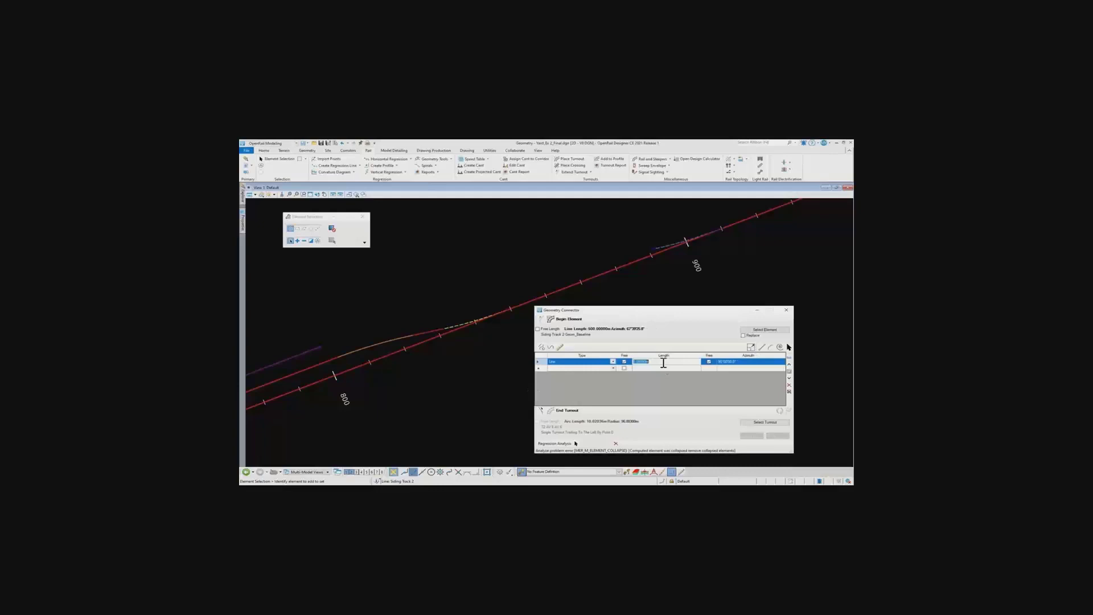
{"action": "type", "text": "3"}
{"action": "key", "text": "Return"}
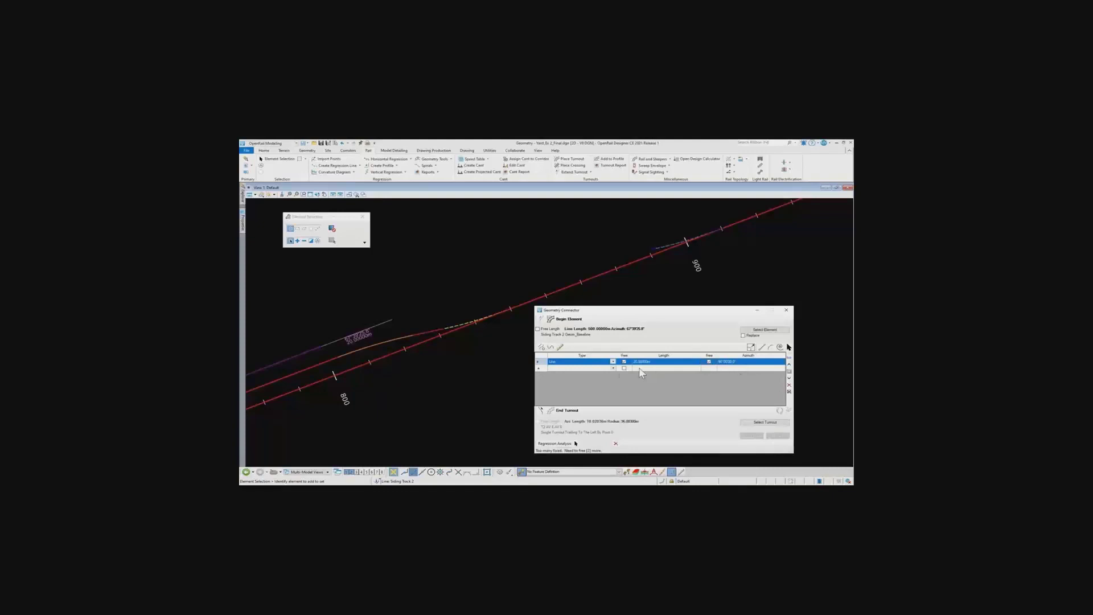
Add an arc after the line, with a length of 20 m and a radius of 96.883 m
{"action": "left_click", "coordinate": [612, 369]}
{"action": "left_click", "coordinate": [569, 378]}
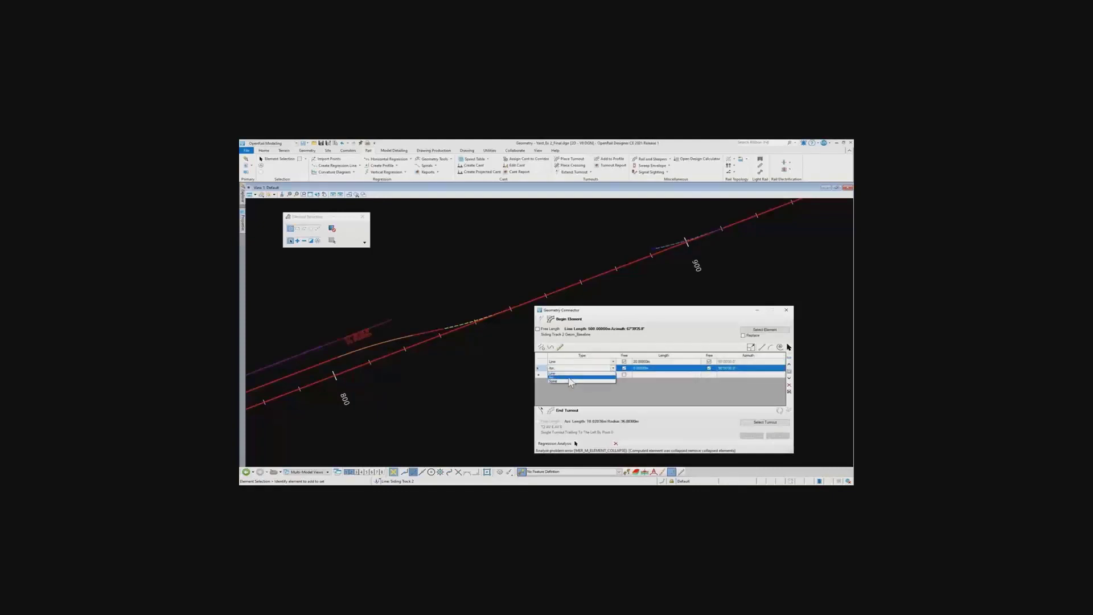
{"action": "left_click", "coordinate": [642, 368]}
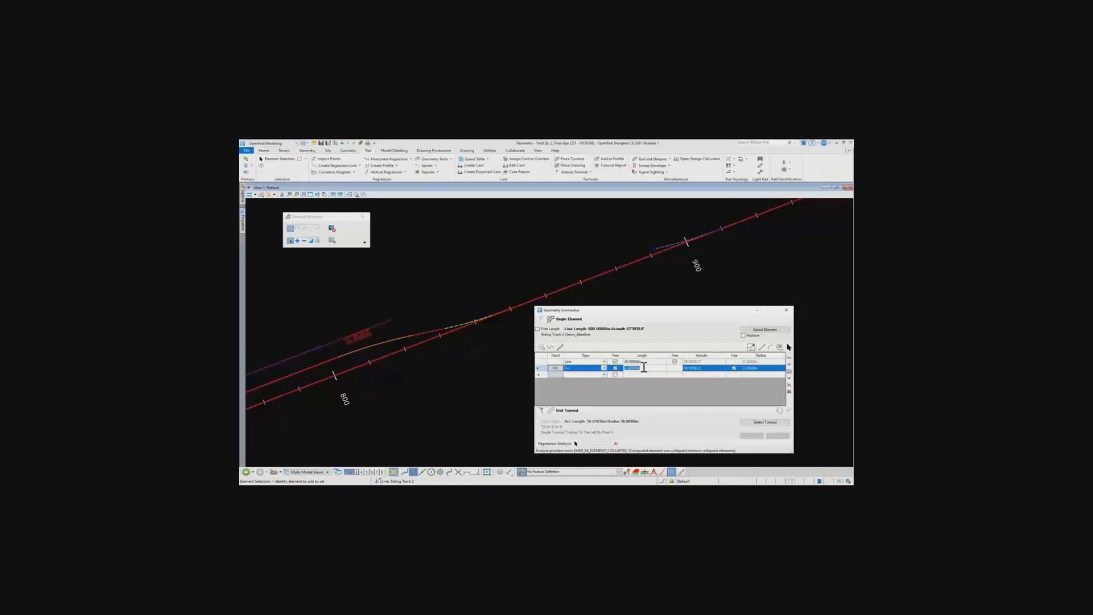
{"action": "type", "text": "20"}
{"action": "key", "text": "Return"}
{"action": "left_click", "coordinate": [764, 368]}
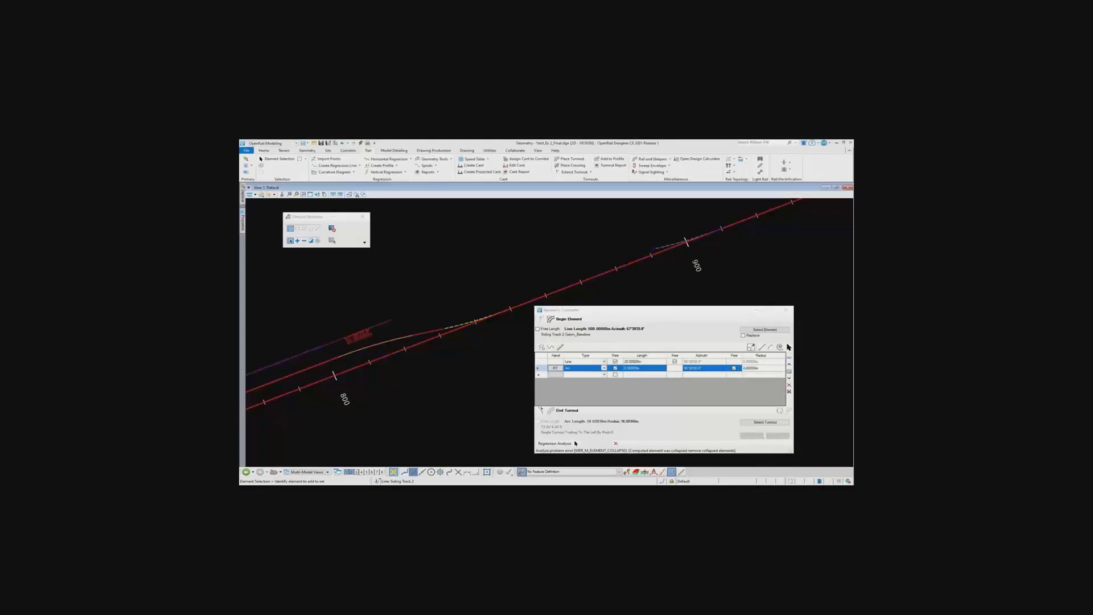
{"action": "left_click", "coordinate": [761, 367]}
{"action": "double_click", "coordinate": [760, 368]}
{"action": "type", "text": "96.883"}
{"action": "key", "text": "Return"}
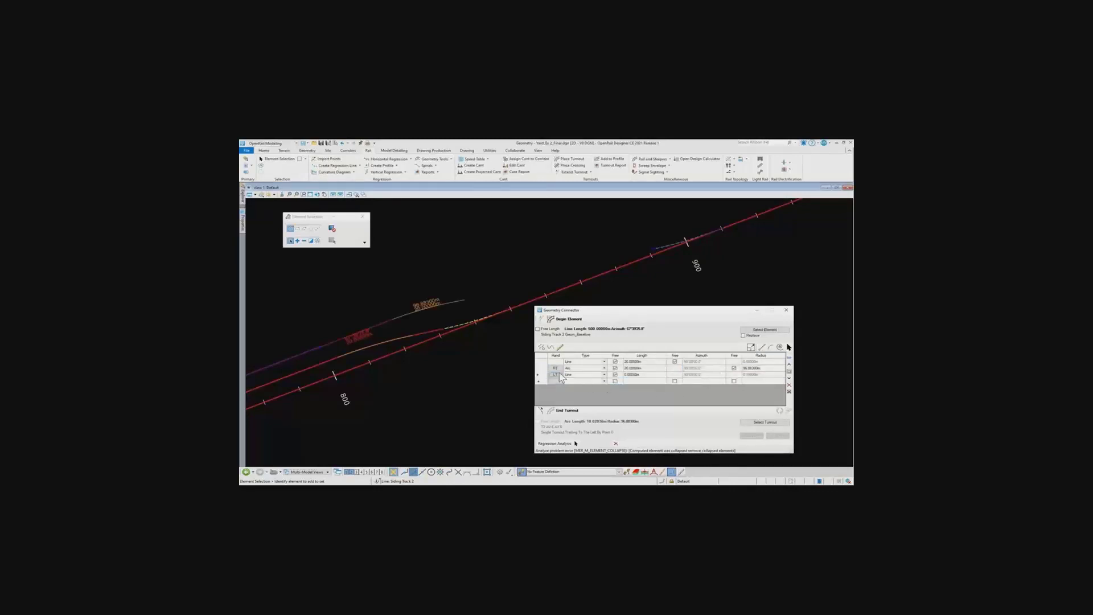
Add a second arc after the first, also with a length of 20 m and a radius of 96.883 m
{"action": "double_click", "coordinate": [605, 375]}
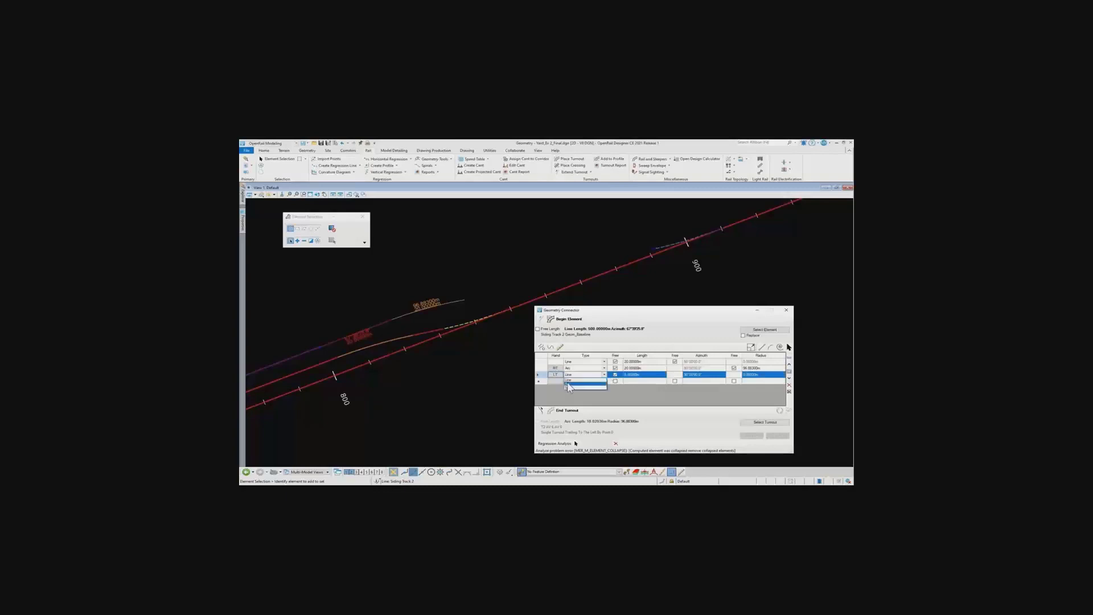
{"action": "left_click", "coordinate": [645, 376]}
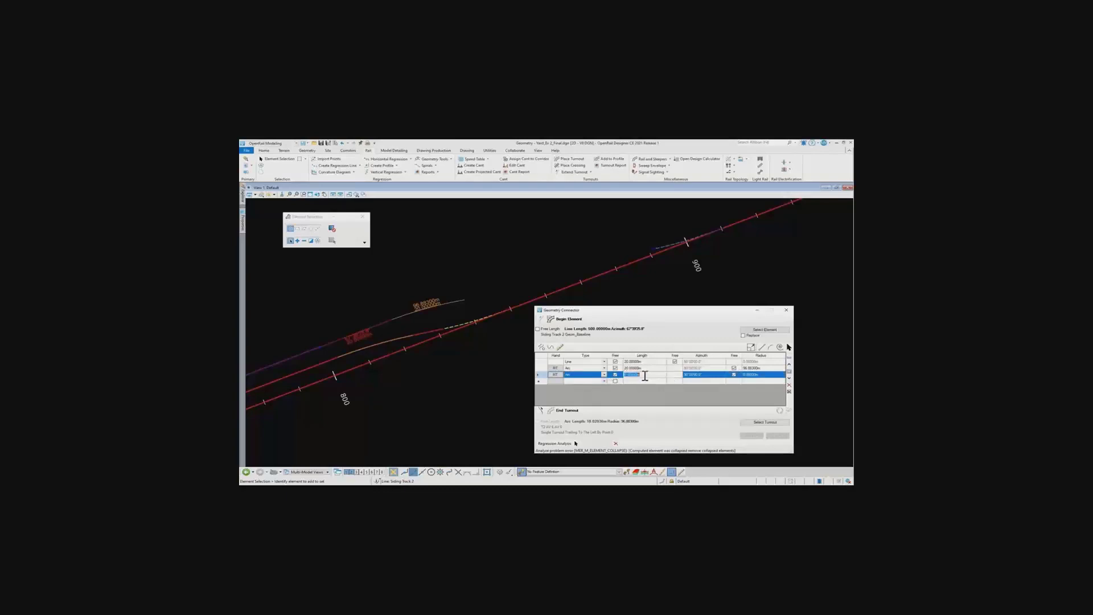
{"action": "type", "text": "20"}
{"action": "left_click", "coordinate": [758, 375]}
{"action": "type", "text": "96.8"}
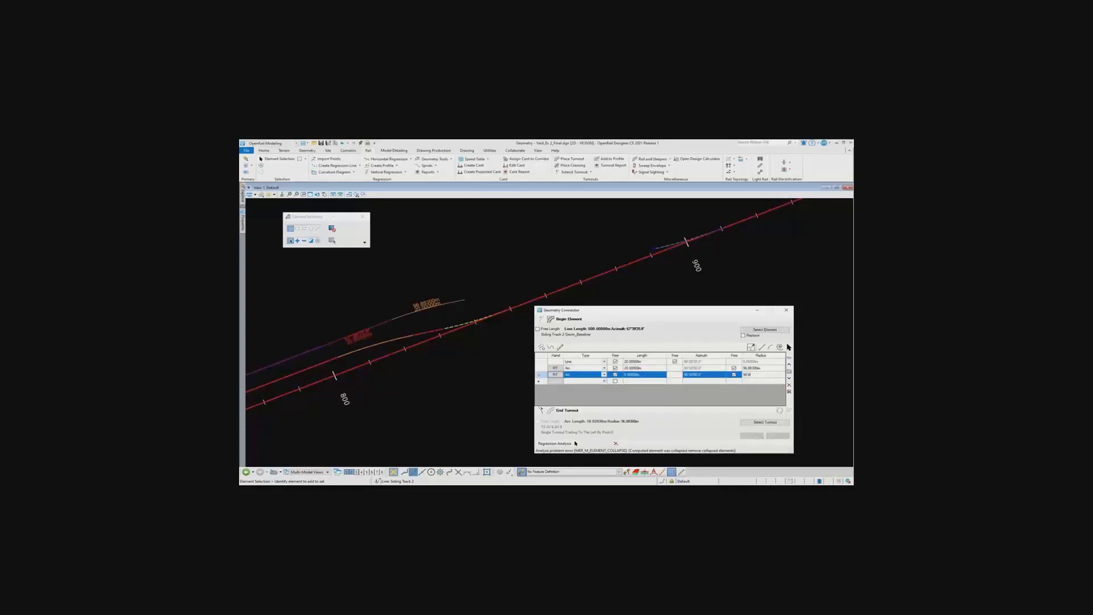
{"action": "type", "text": "83"}
{"action": "key", "text": "Return"}
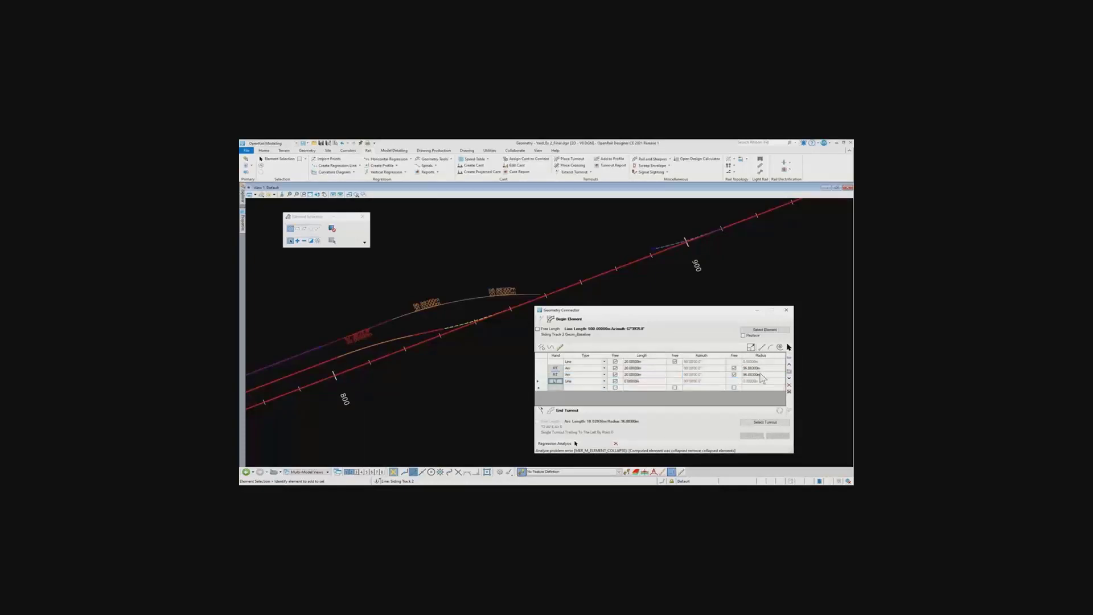
Remove the extra line elements below the second arc from the connector's element list
{"action": "left_click", "coordinate": [543, 389]}
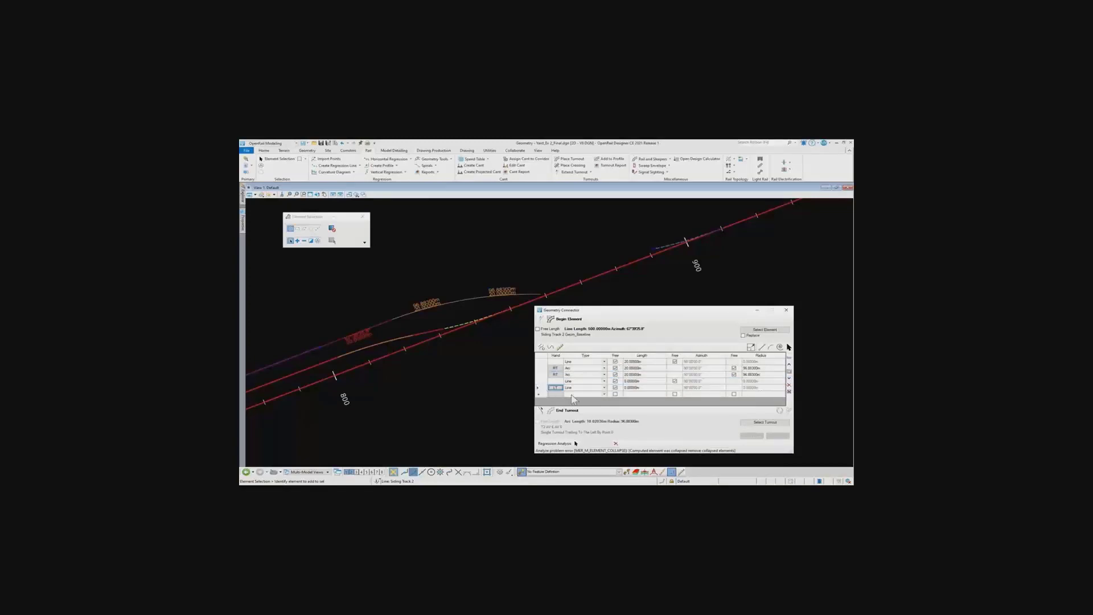
{"action": "left_click", "coordinate": [538, 387]}
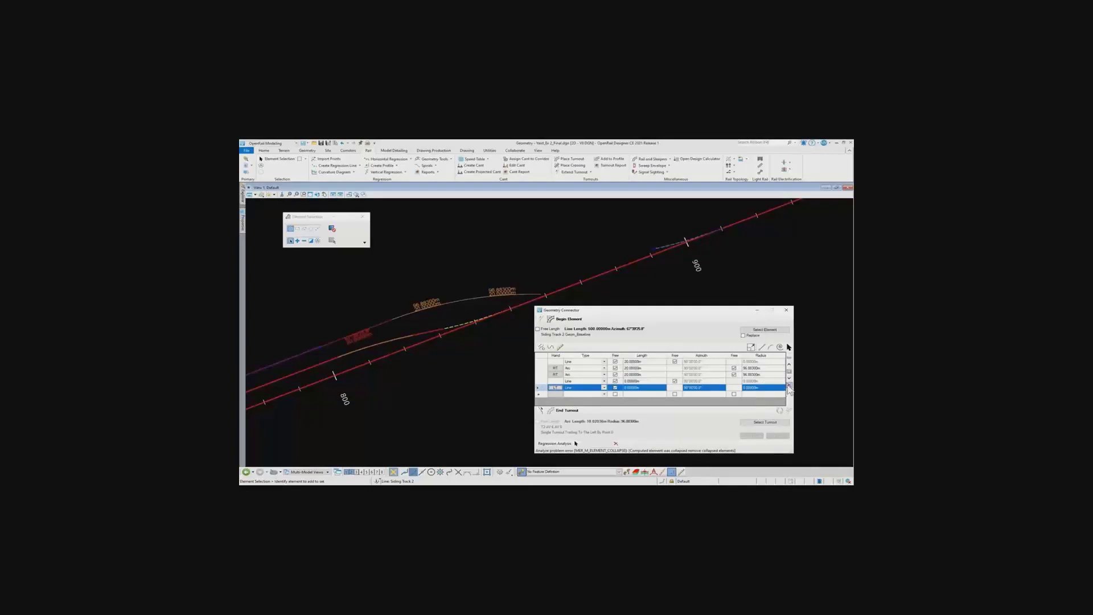
{"action": "left_click", "coordinate": [789, 384]}
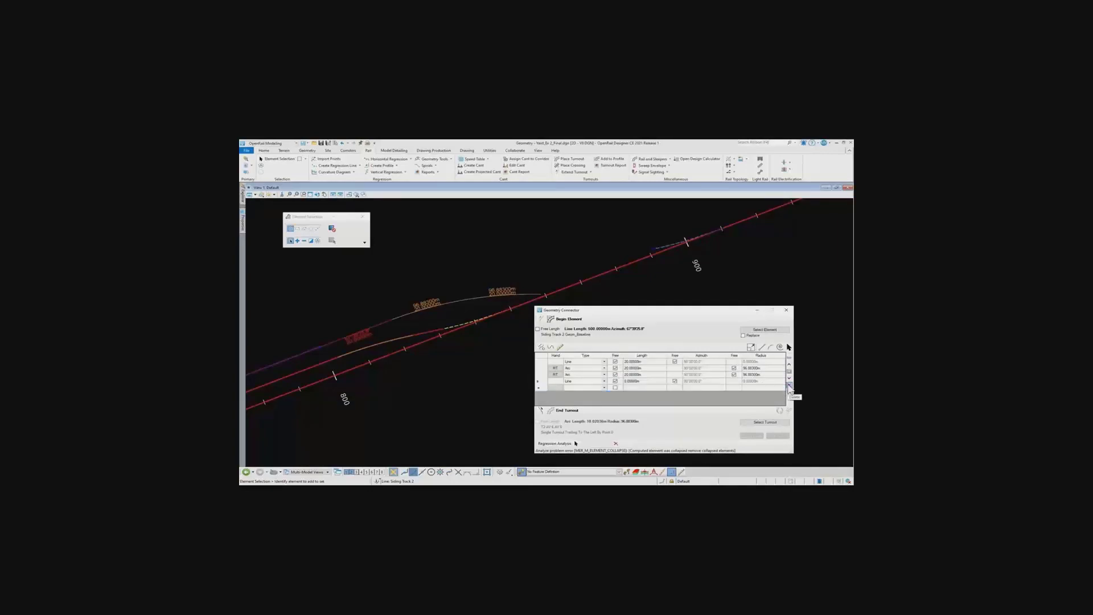
{"action": "left_click", "coordinate": [542, 381]}
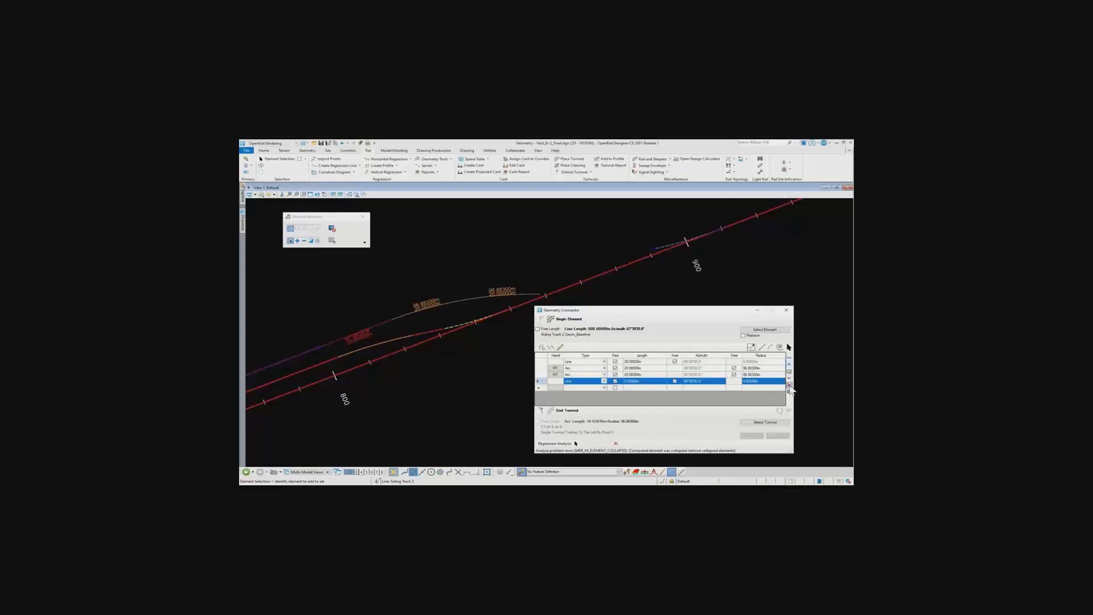
{"action": "left_click", "coordinate": [789, 385]}
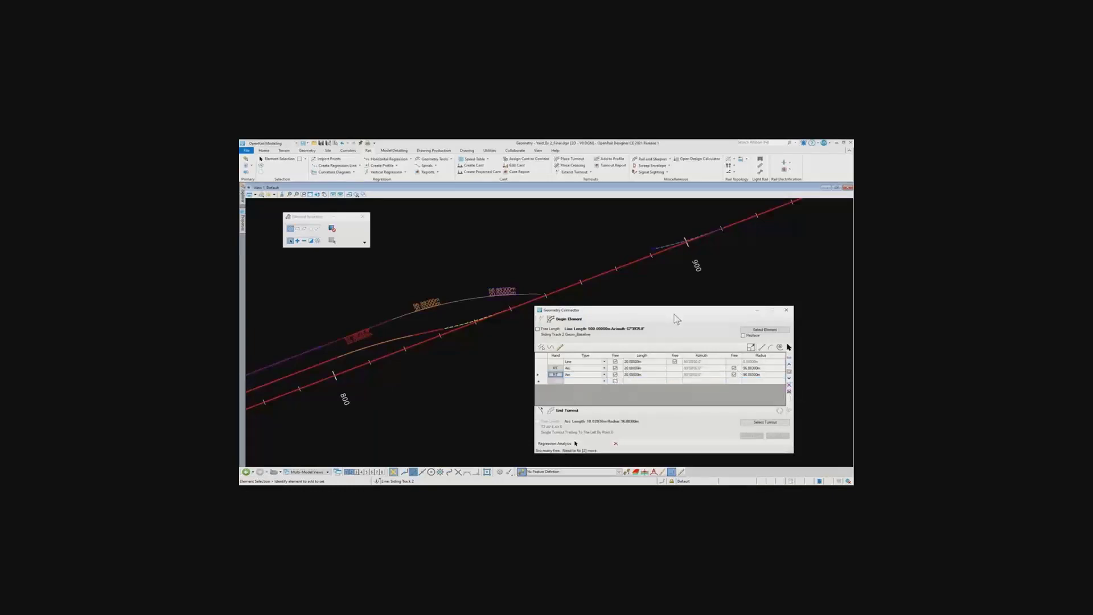
Fix the radii of both arcs by making them no longer free, and try to compute the connection
{"action": "left_click_drag", "start_coordinate": [676, 314], "coordinate": [705, 322]}
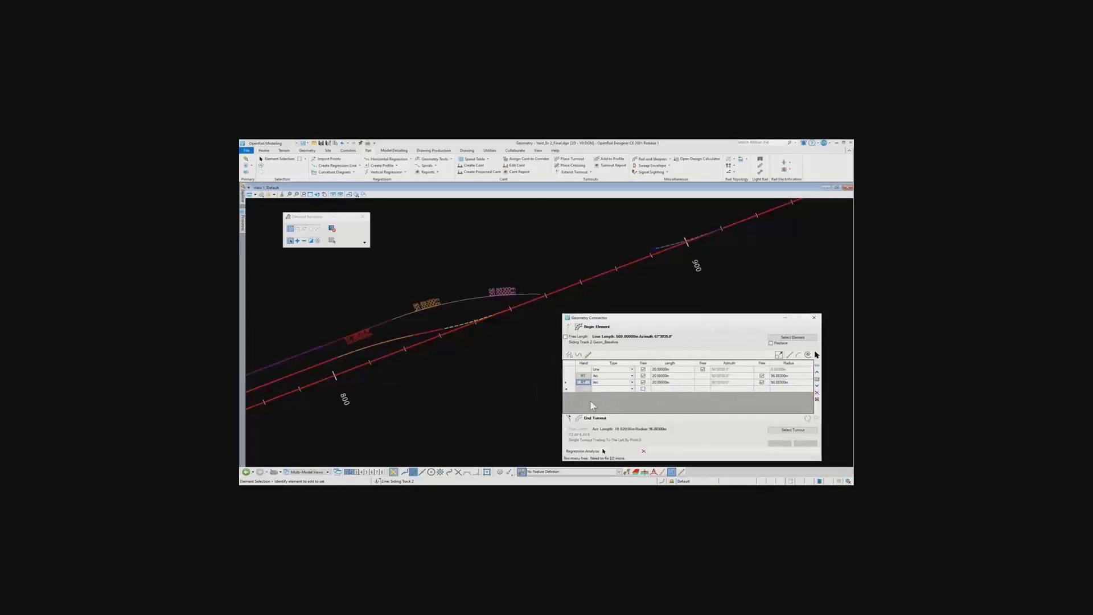
{"action": "left_click", "coordinate": [729, 382]}
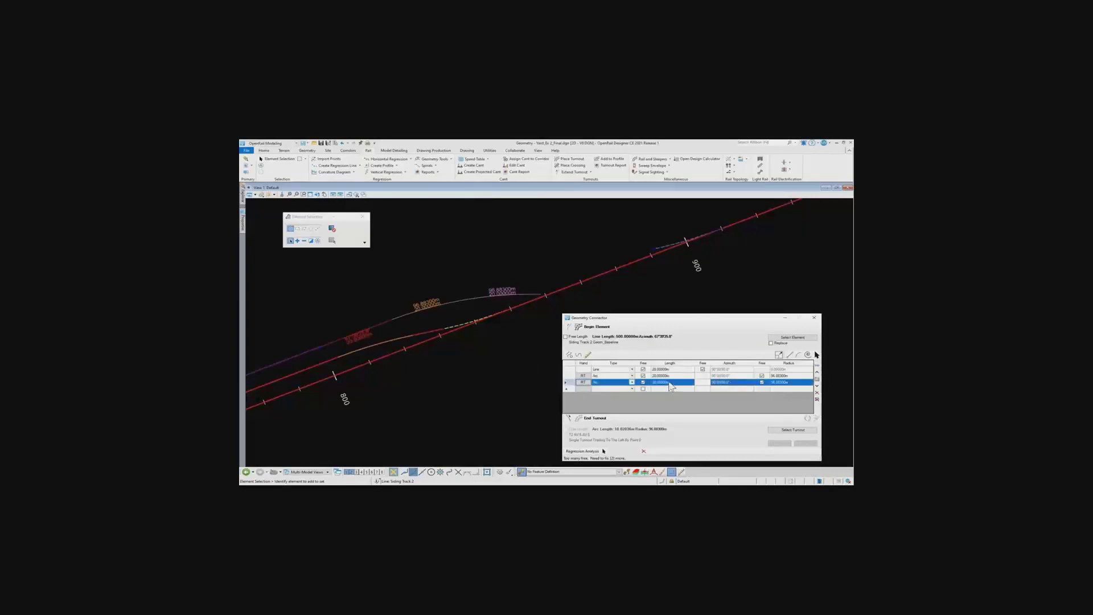
{"action": "left_click", "coordinate": [762, 382]}
{"action": "left_click", "coordinate": [762, 376]}
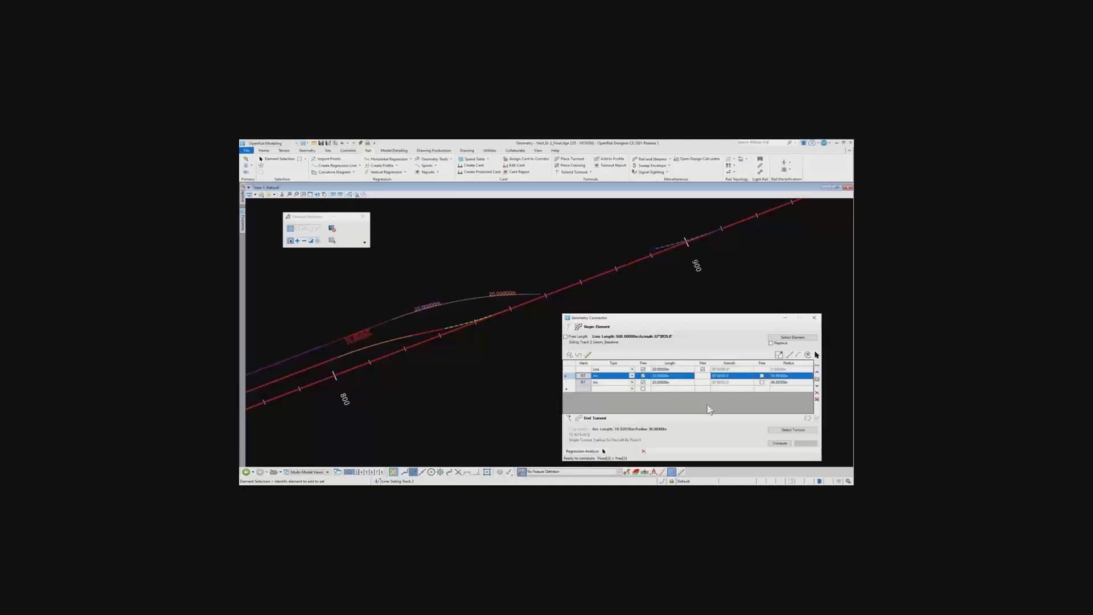
{"action": "scroll", "coordinate": [583, 285], "scroll_direction": "down", "scroll_amount": 1}
{"action": "middle_click_drag", "start_coordinate": [583, 286], "coordinate": [541, 286]}
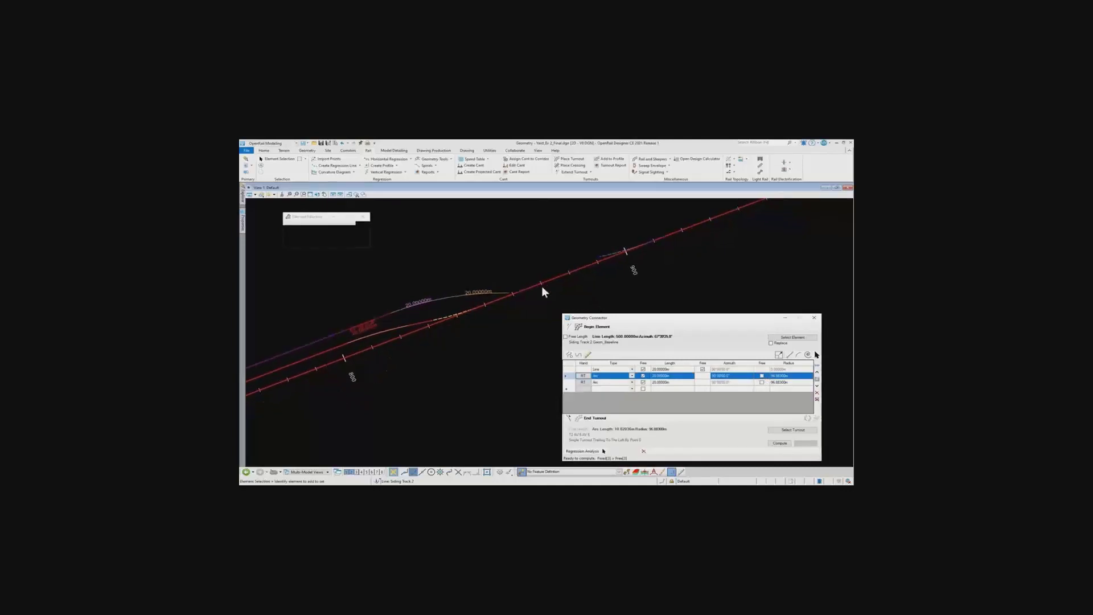
{"action": "left_click", "coordinate": [783, 445]}
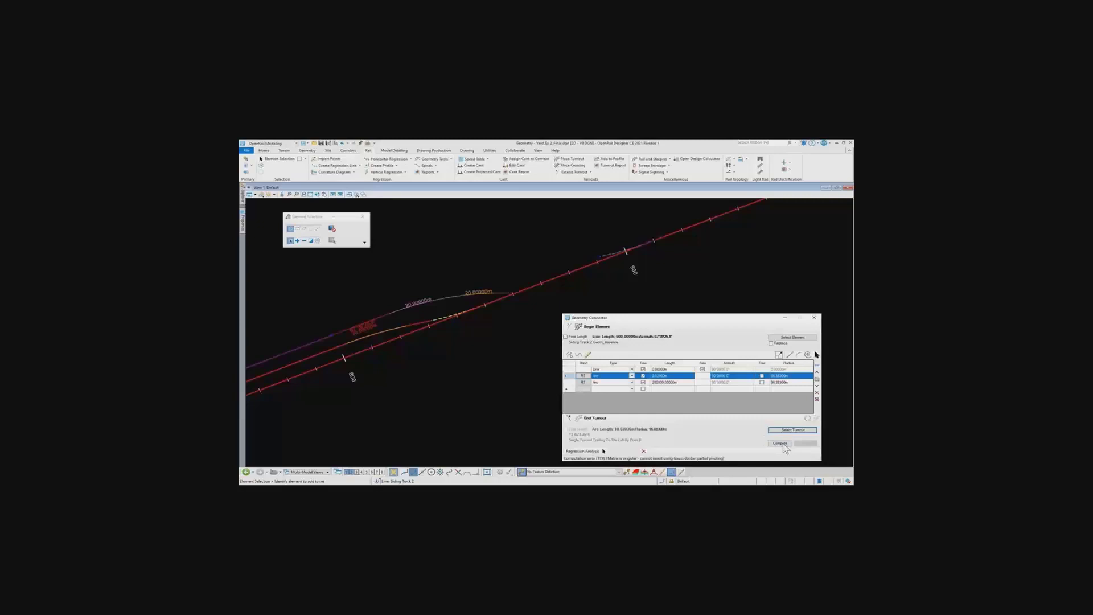
Restore the connector elements' 20 m lengths, compute the connection to turnout T2 with both arc radii fixed, and apply it
{"action": "left_click", "coordinate": [780, 444]}
{"action": "left_click", "coordinate": [793, 430]}
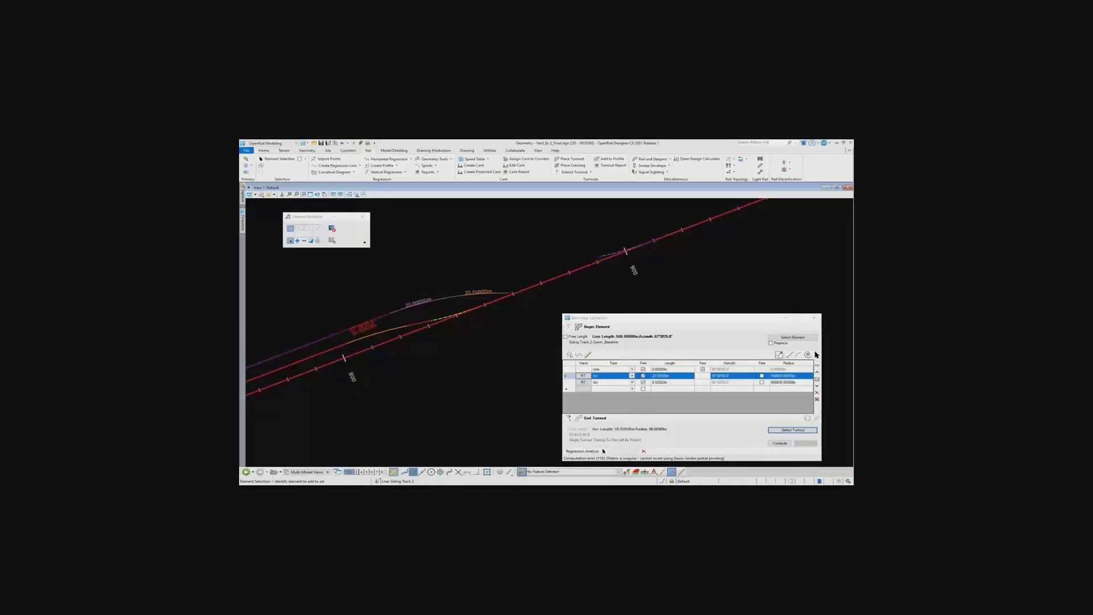
{"action": "left_click", "coordinate": [586, 383]}
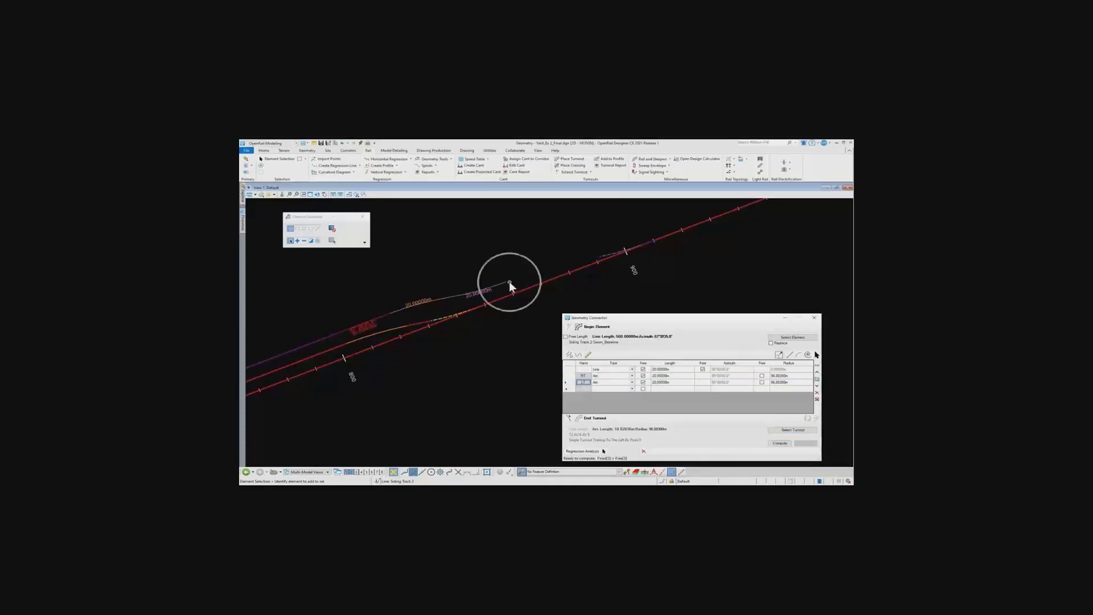
{"action": "left_click", "coordinate": [781, 444]}
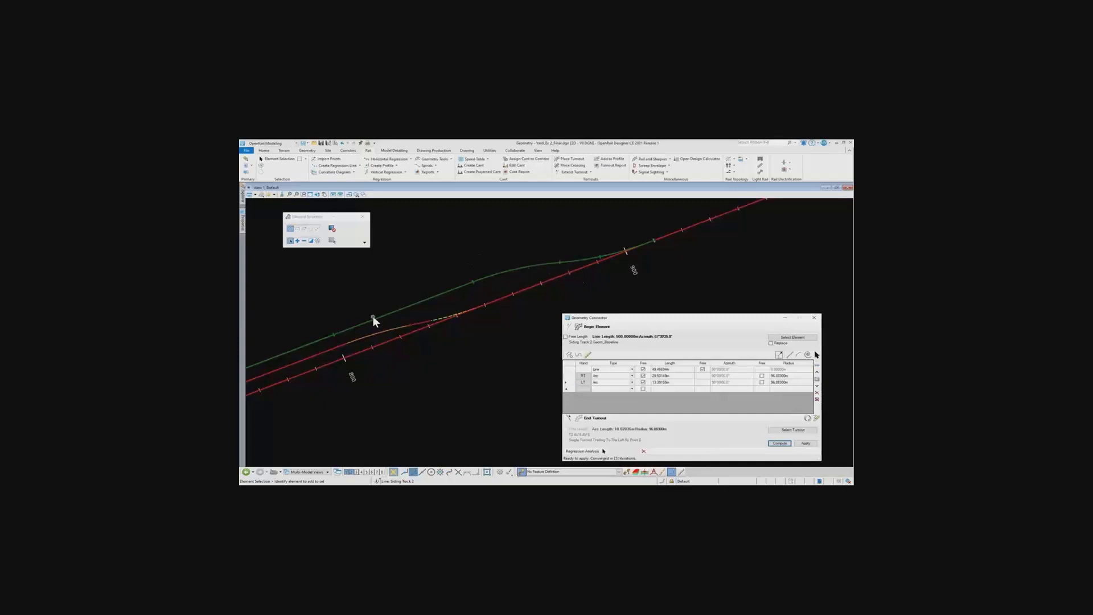
{"action": "left_click", "coordinate": [806, 444]}
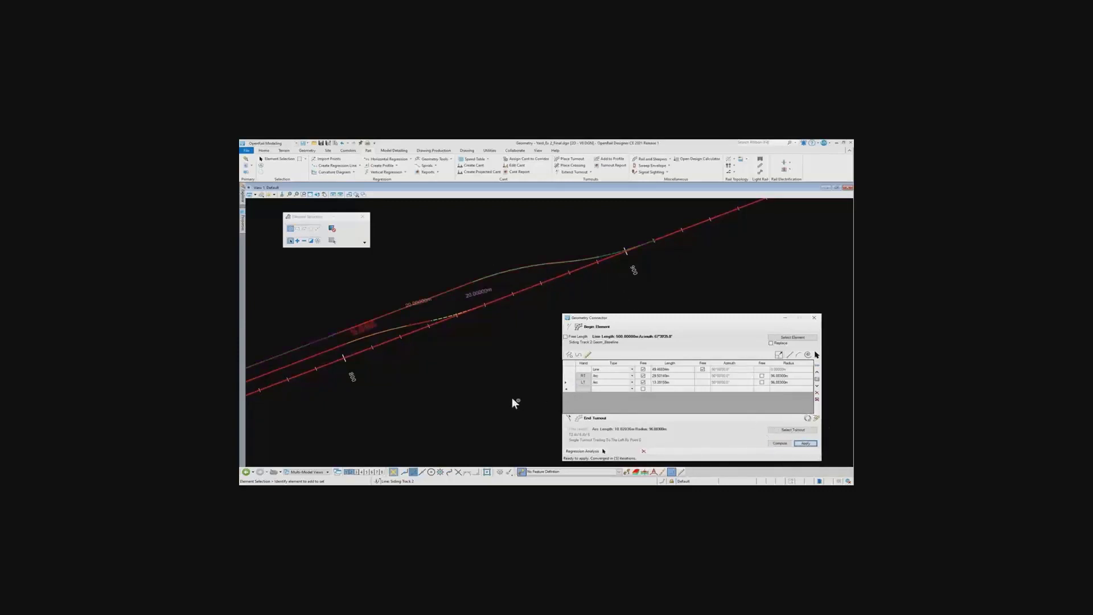
{"action": "scroll", "coordinate": [499, 351], "scroll_direction": "down", "scroll_amount": 1}
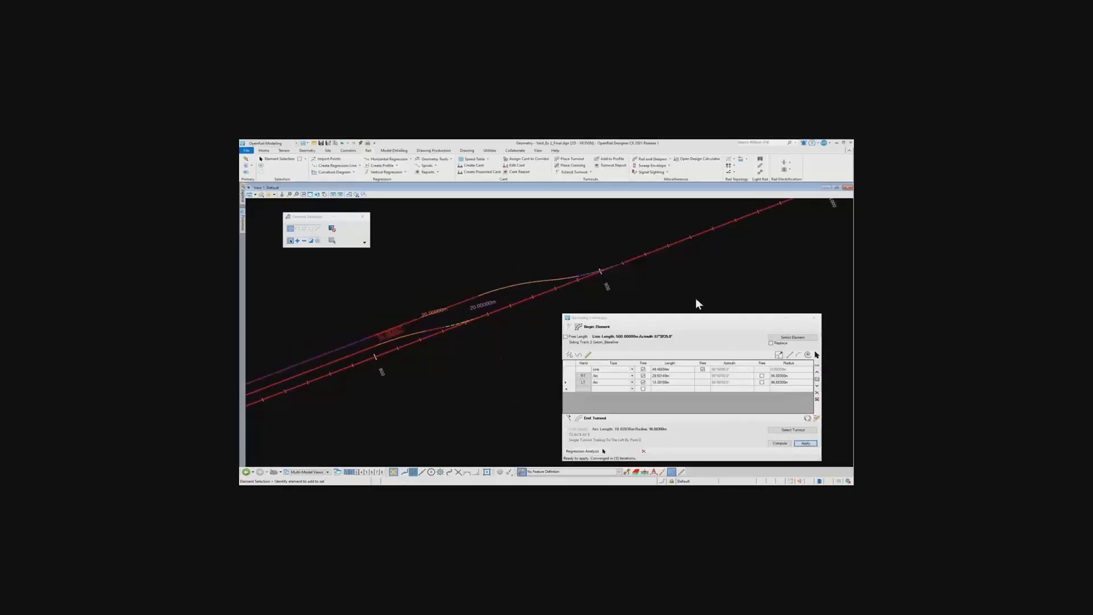
{"action": "left_click", "coordinate": [814, 319]}
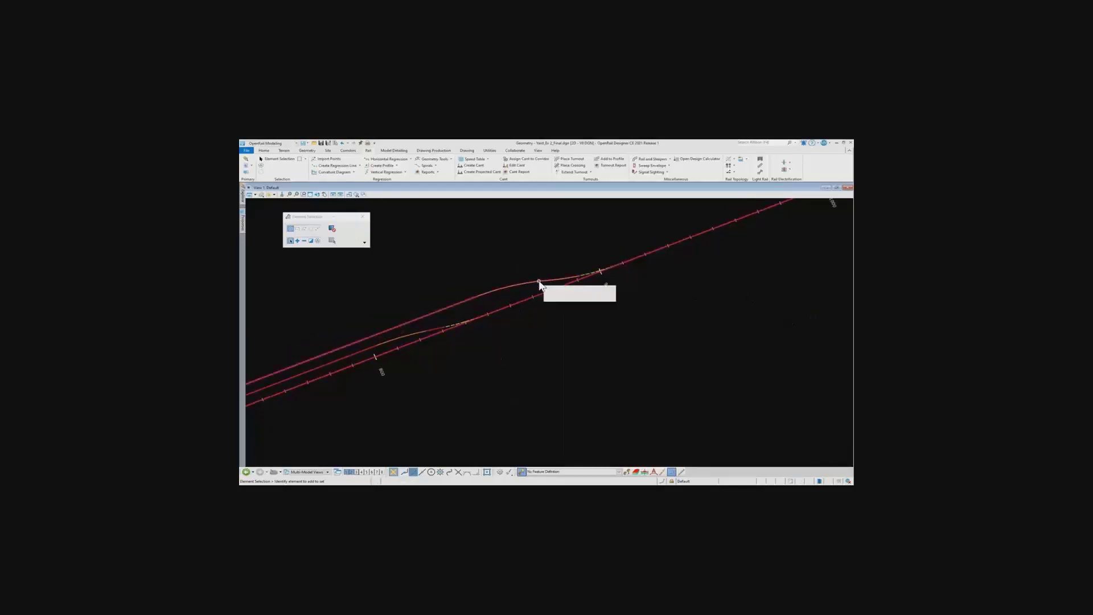
Examine the new connecting alignment between Siding Track 2 and the mainline turnout near station 900
{"action": "left_click", "coordinate": [540, 283]}
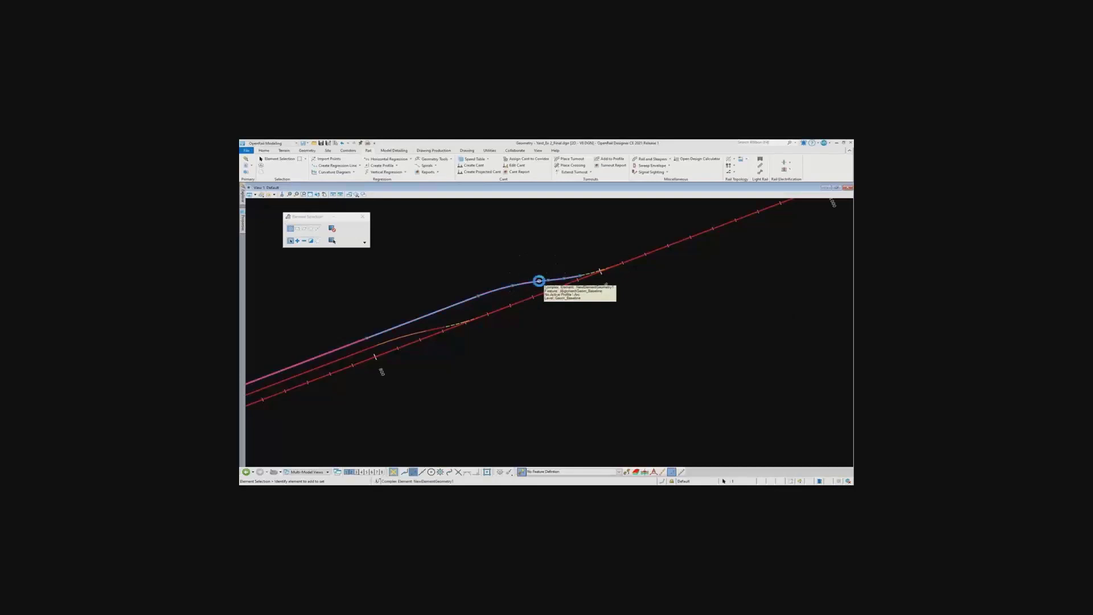
{"action": "left_click", "coordinate": [568, 331]}
{"action": "scroll", "coordinate": [563, 333], "scroll_direction": "down", "scroll_amount": 1}
{"action": "scroll", "coordinate": [564, 333], "scroll_direction": "up", "scroll_amount": 1}
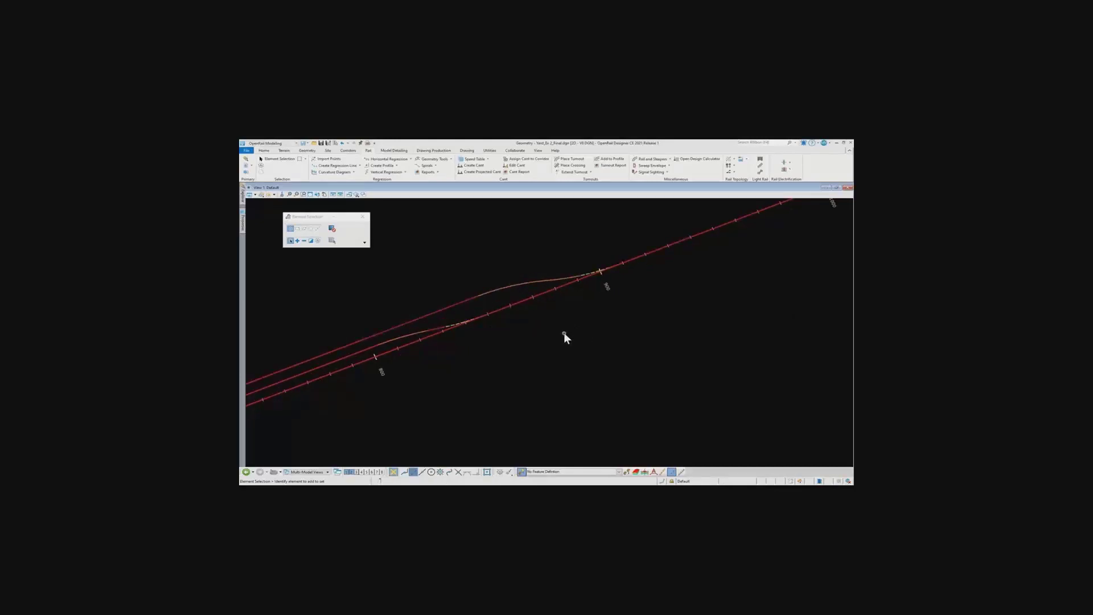
{"action": "middle_click_drag", "start_coordinate": [564, 333], "coordinate": [673, 322]}
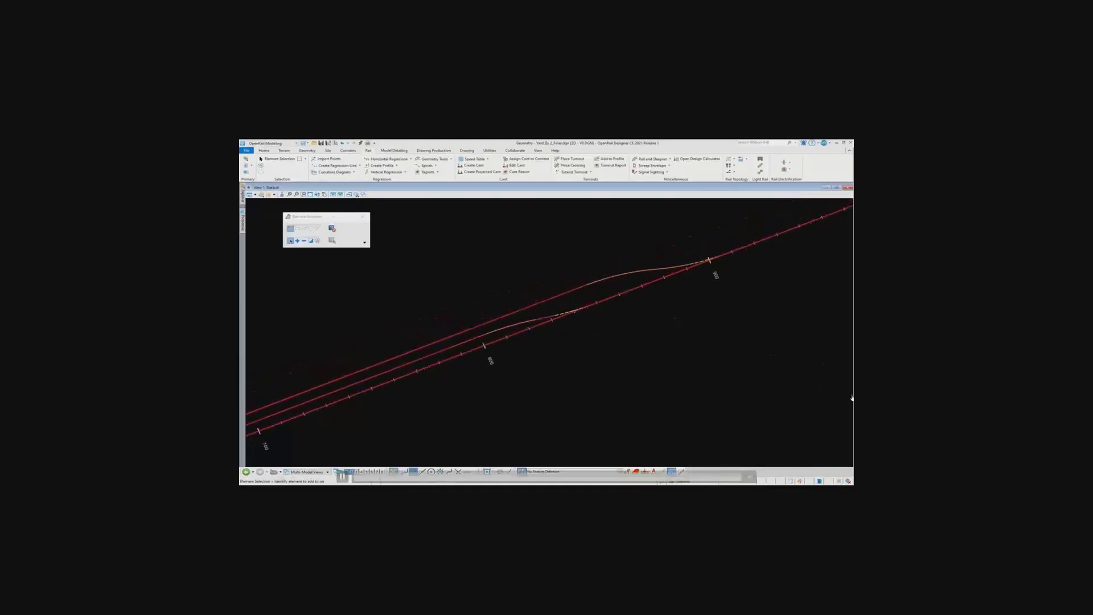
{"action": "scroll", "coordinate": [666, 342], "scroll_direction": "down", "scroll_amount": 2}
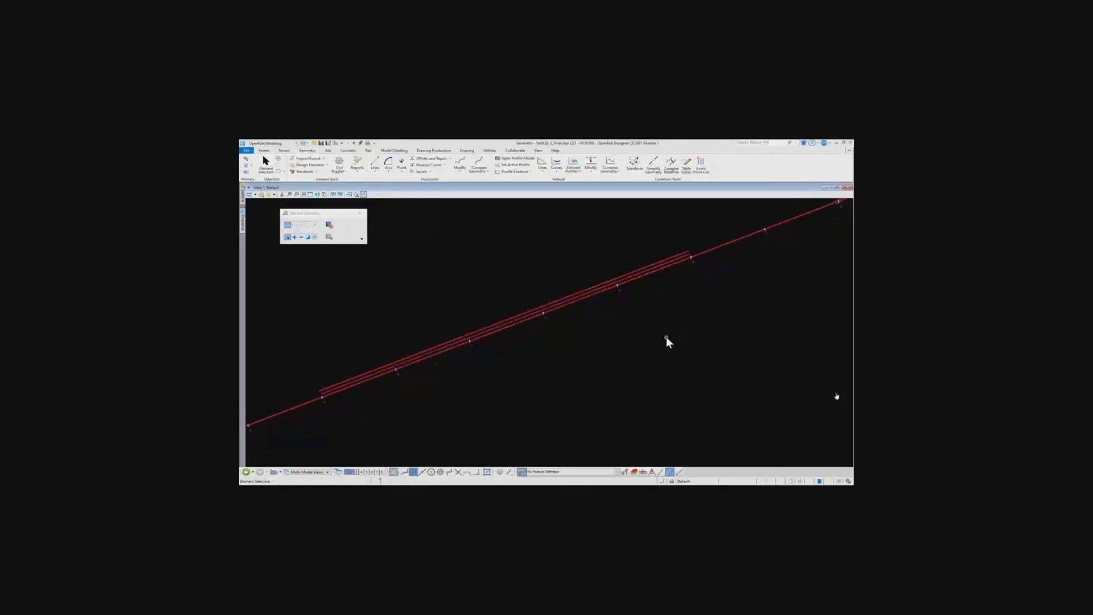
{"action": "scroll", "coordinate": [568, 347], "scroll_direction": "up", "scroll_amount": 3}
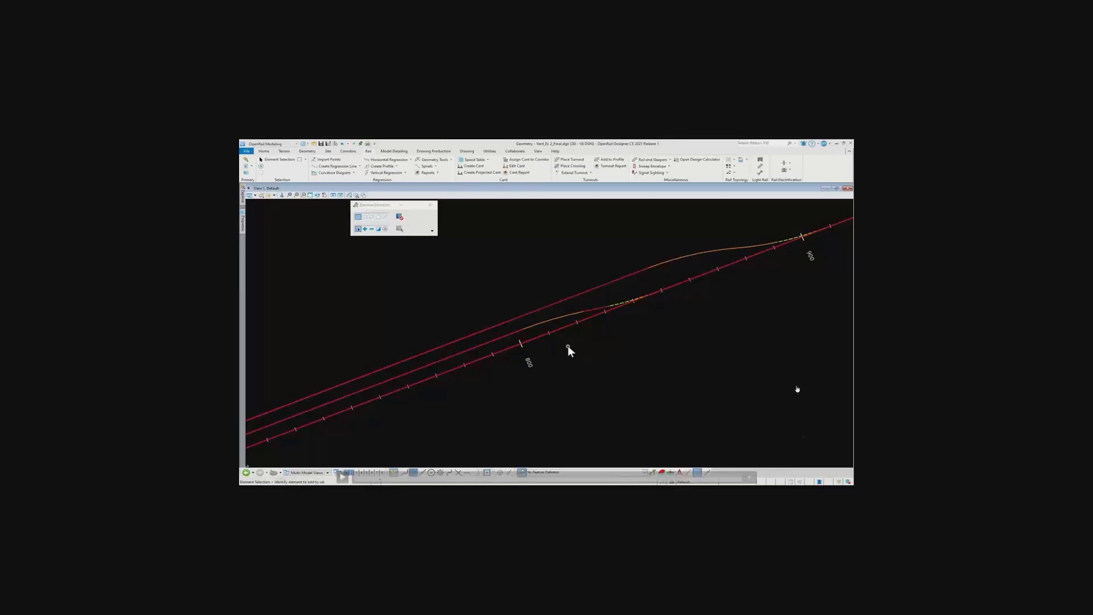
Place a right-hand, trailing single slip crossing on the siding nearest the mainline, with its toe point at 20
{"action": "scroll", "coordinate": [569, 345], "scroll_direction": "down", "scroll_amount": 4}
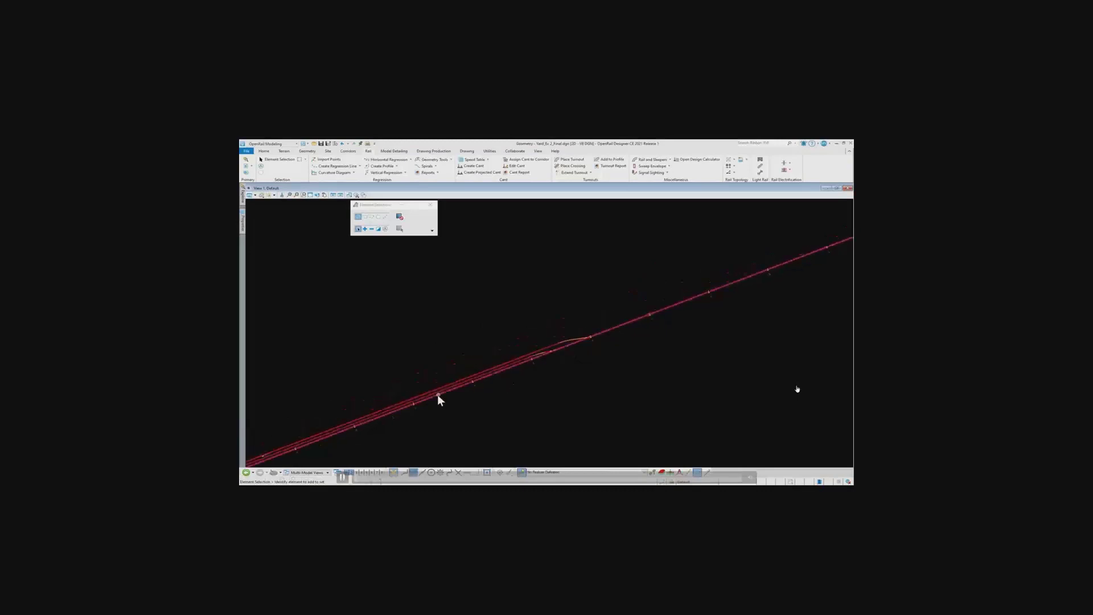
{"action": "middle_click_drag", "start_coordinate": [437, 395], "coordinate": [675, 289]}
{"action": "scroll", "coordinate": [460, 365], "scroll_direction": "up", "scroll_amount": 6}
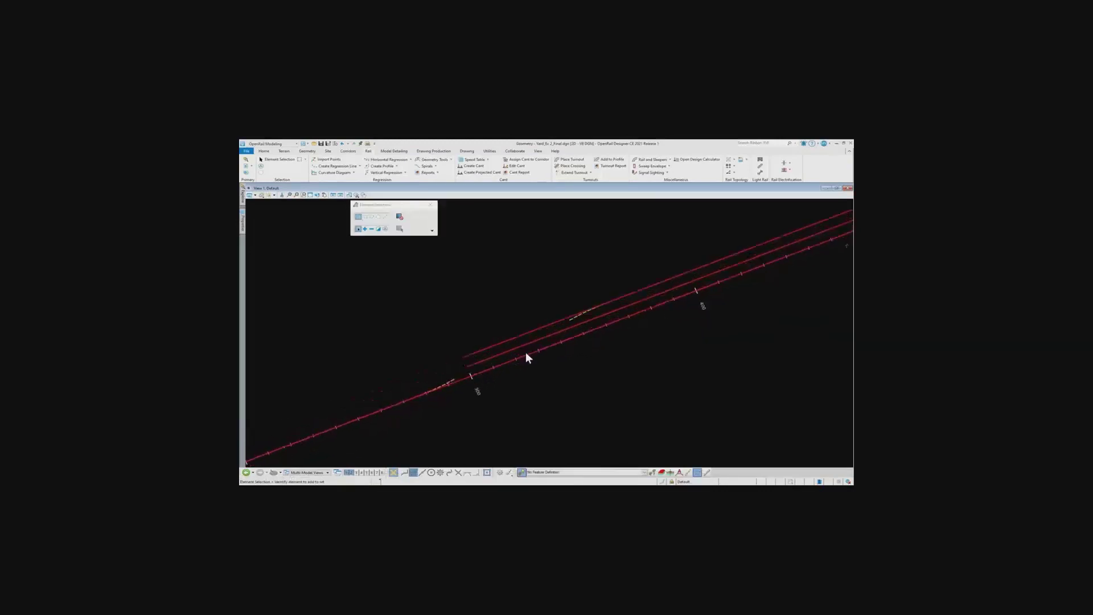
{"action": "scroll", "coordinate": [525, 352], "scroll_direction": "up", "scroll_amount": 2}
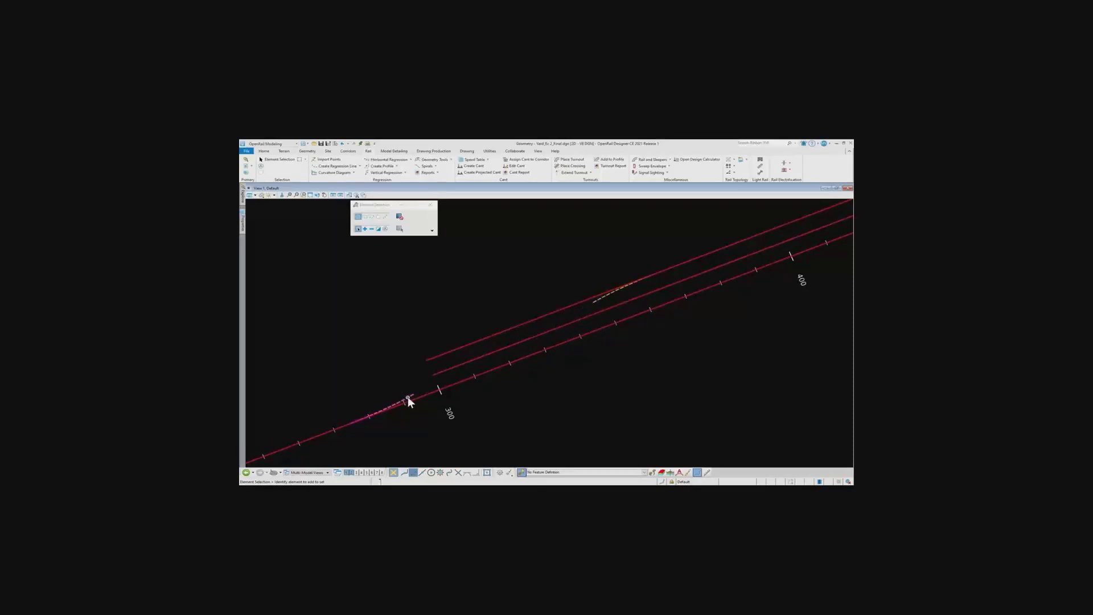
{"action": "left_click", "coordinate": [573, 165]}
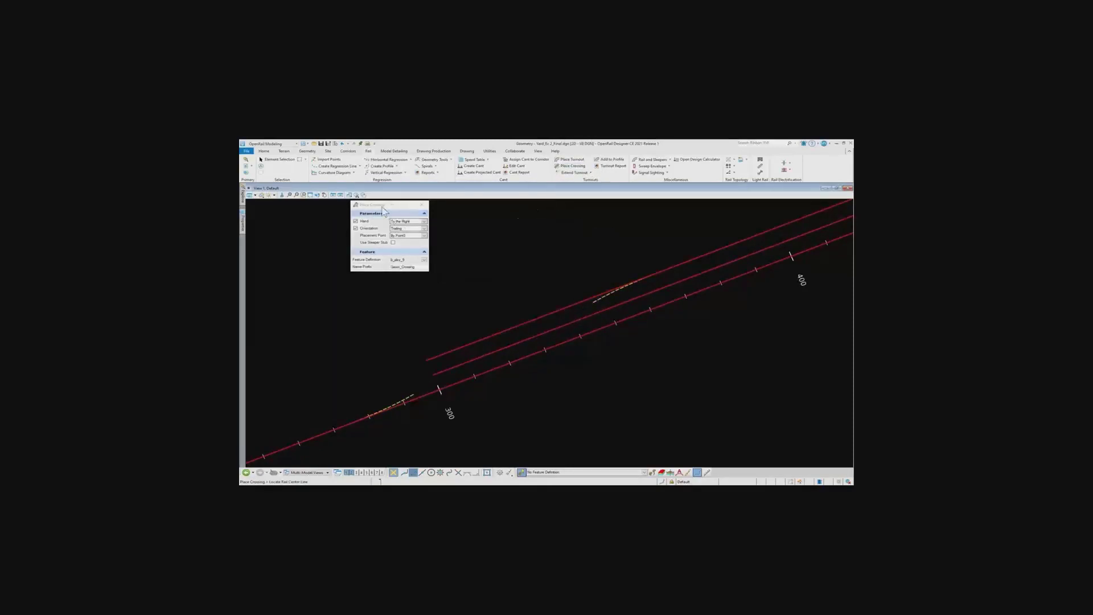
{"action": "left_click", "coordinate": [535, 335]}
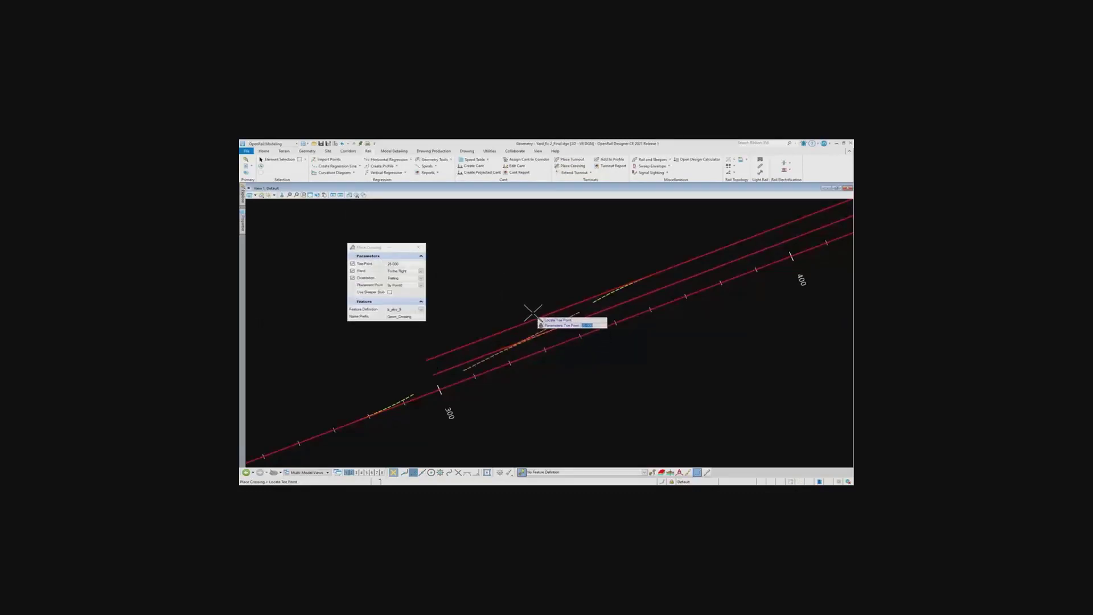
{"action": "type", "text": "2"}
{"action": "left_click", "coordinate": [422, 311]}
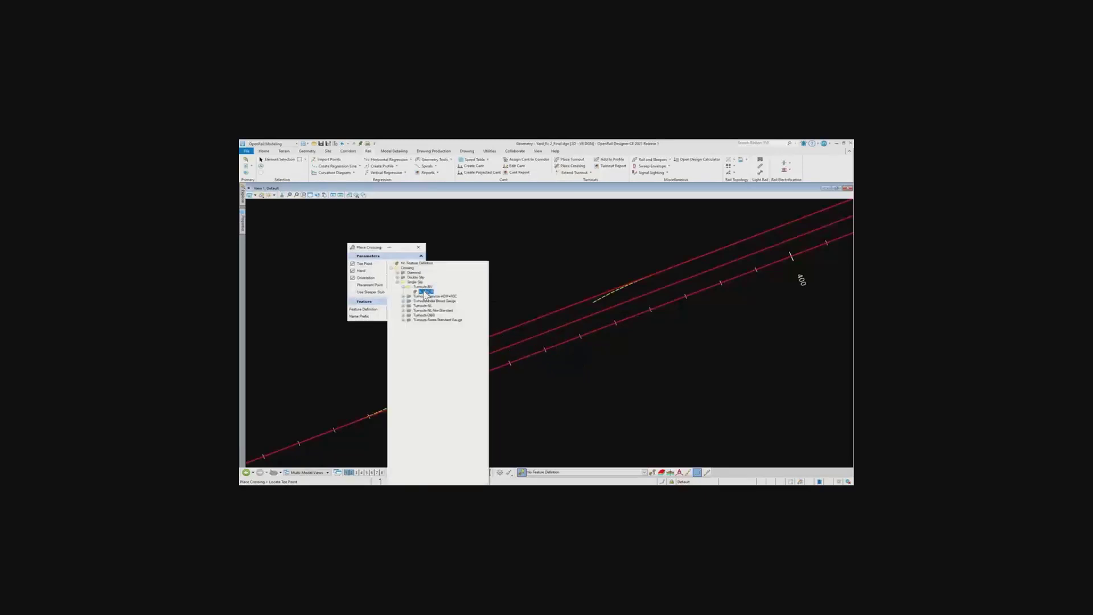
{"action": "left_click", "coordinate": [425, 290]}
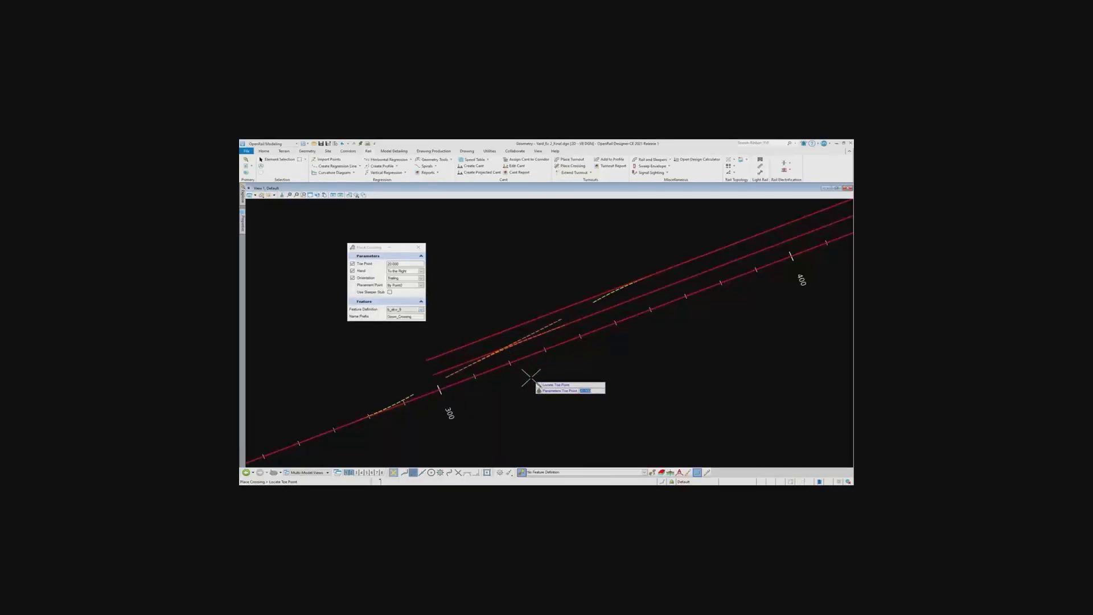
{"action": "left_click", "coordinate": [530, 377]}
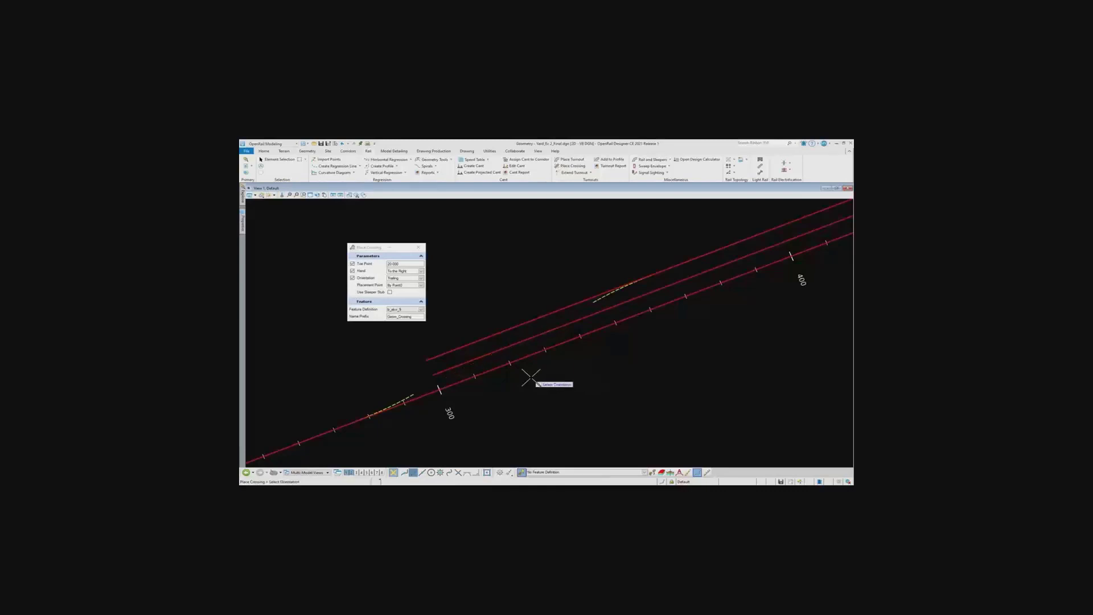
{"action": "left_click", "coordinate": [529, 377]}
Extend the single slip crossing by a straight line running back past the mainline turnout before station 300
{"action": "scroll", "coordinate": [481, 382], "scroll_direction": "up", "scroll_amount": 3}
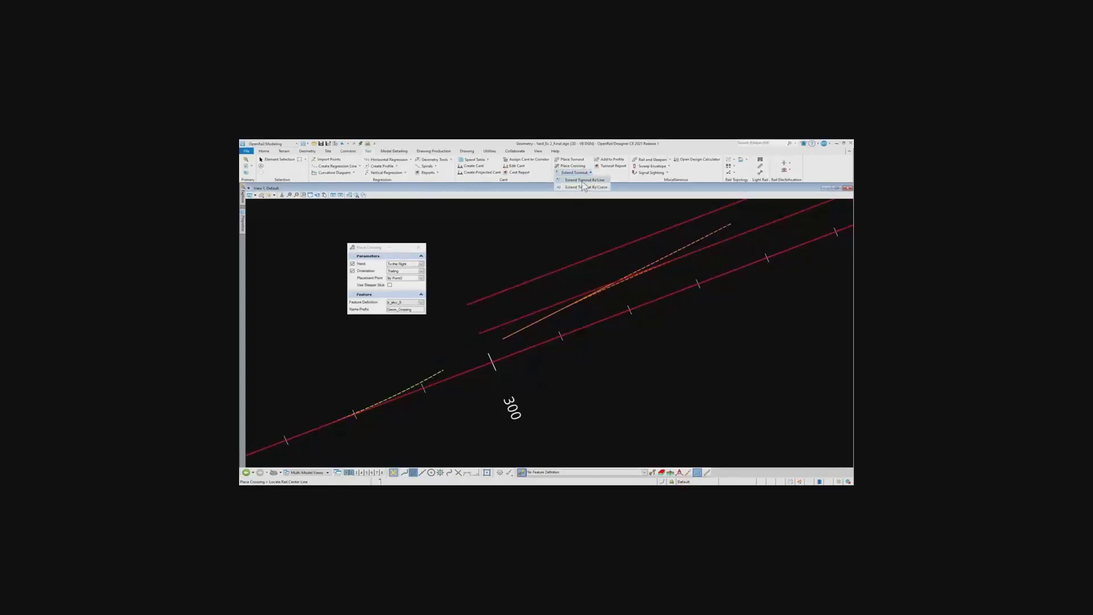
{"action": "left_click", "coordinate": [574, 172]}
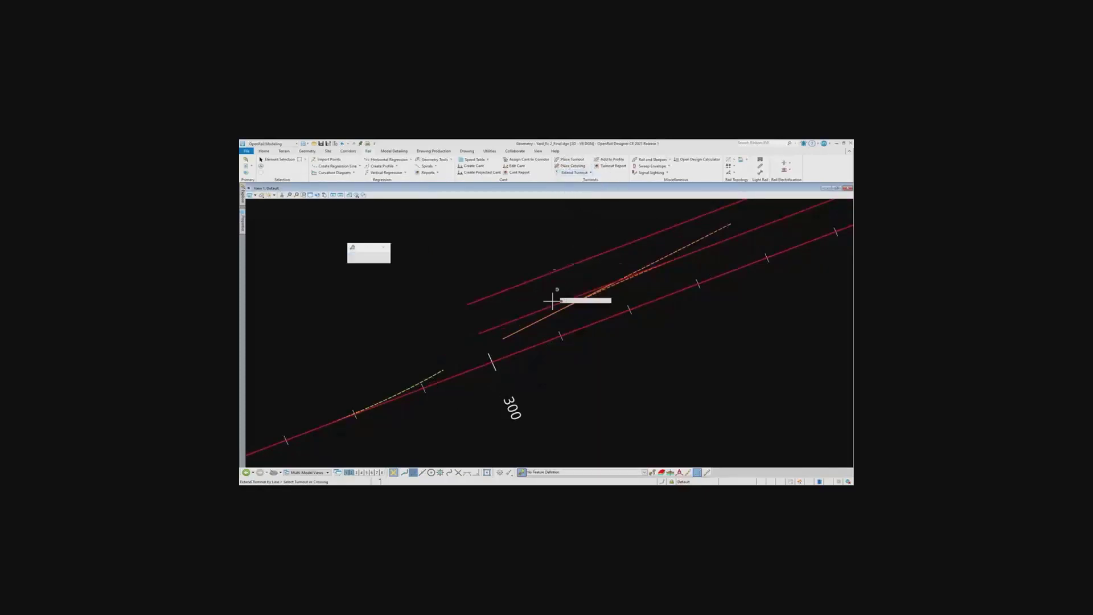
{"action": "left_click", "coordinate": [530, 324]}
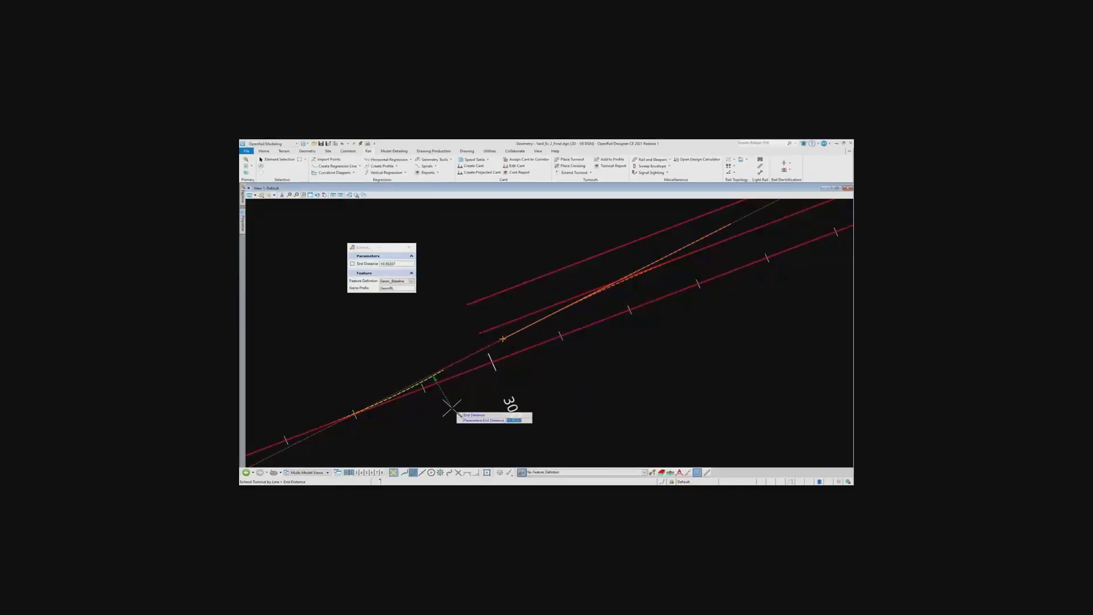
{"action": "type", "text": "5"}
{"action": "key", "text": "Return"}
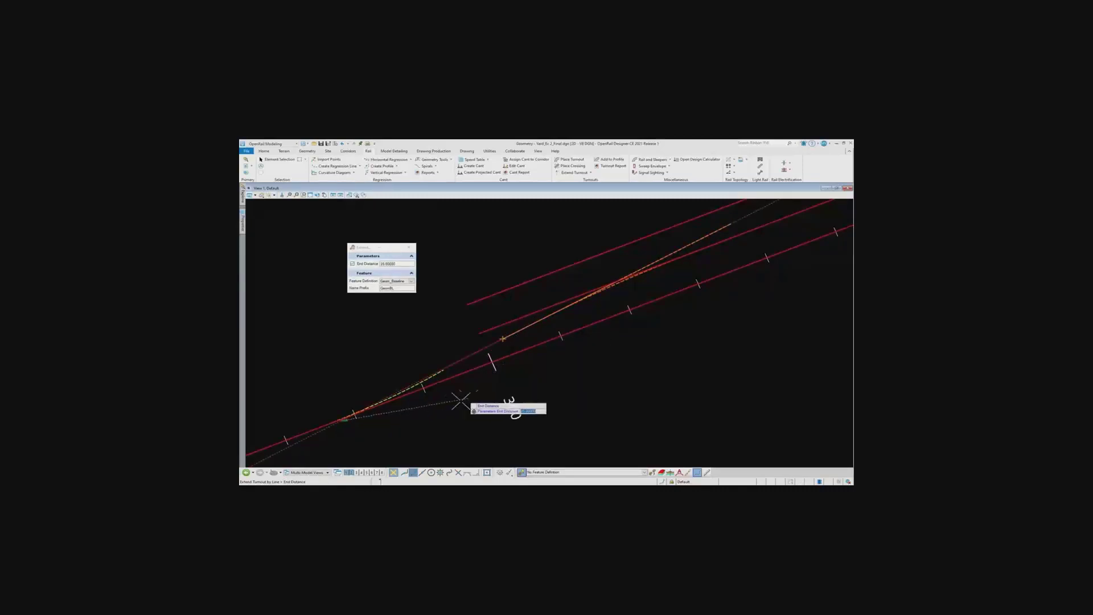
{"action": "left_click", "coordinate": [423, 441]}
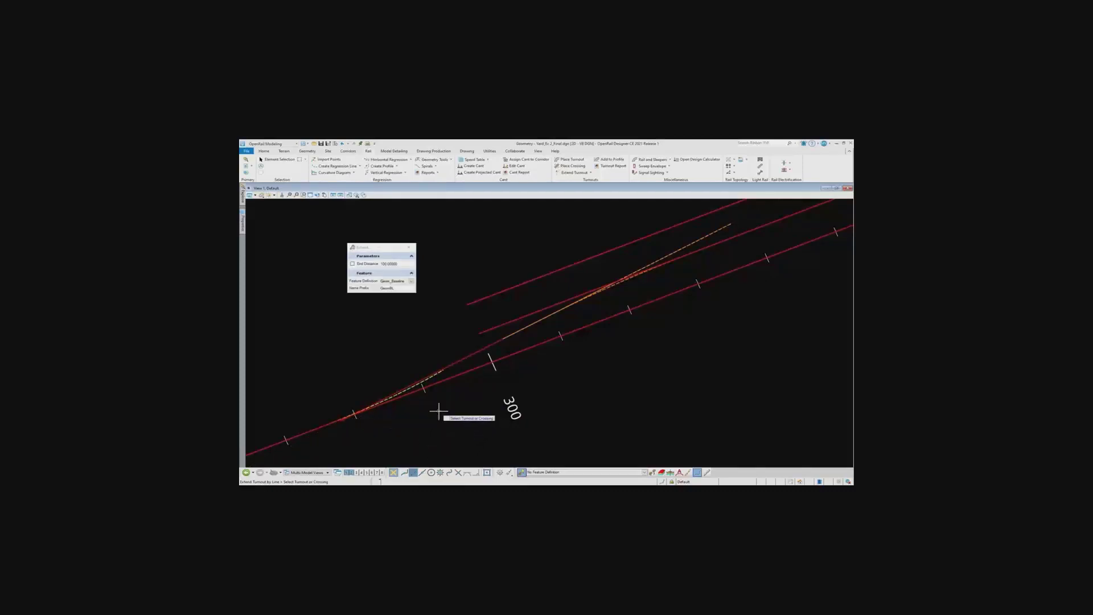
Extend the mainline turnout before station 300 by a straight line that crosses the crossing's extension
{"action": "scroll", "coordinate": [439, 409], "scroll_direction": "up", "scroll_amount": 4}
{"action": "left_click", "coordinate": [440, 316]}
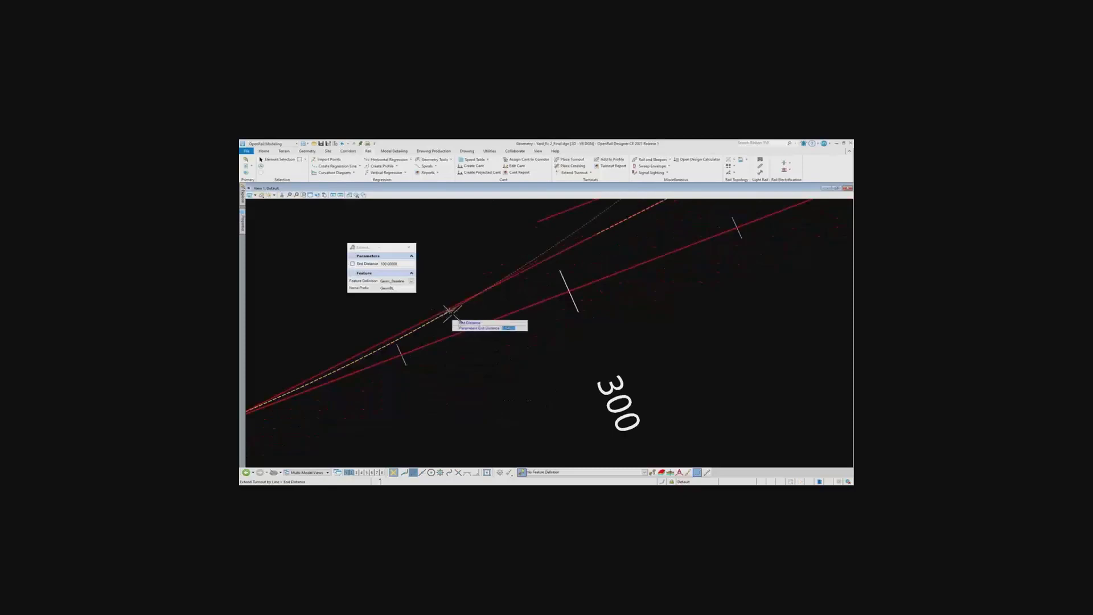
{"action": "scroll", "coordinate": [500, 265], "scroll_direction": "down", "scroll_amount": 3}
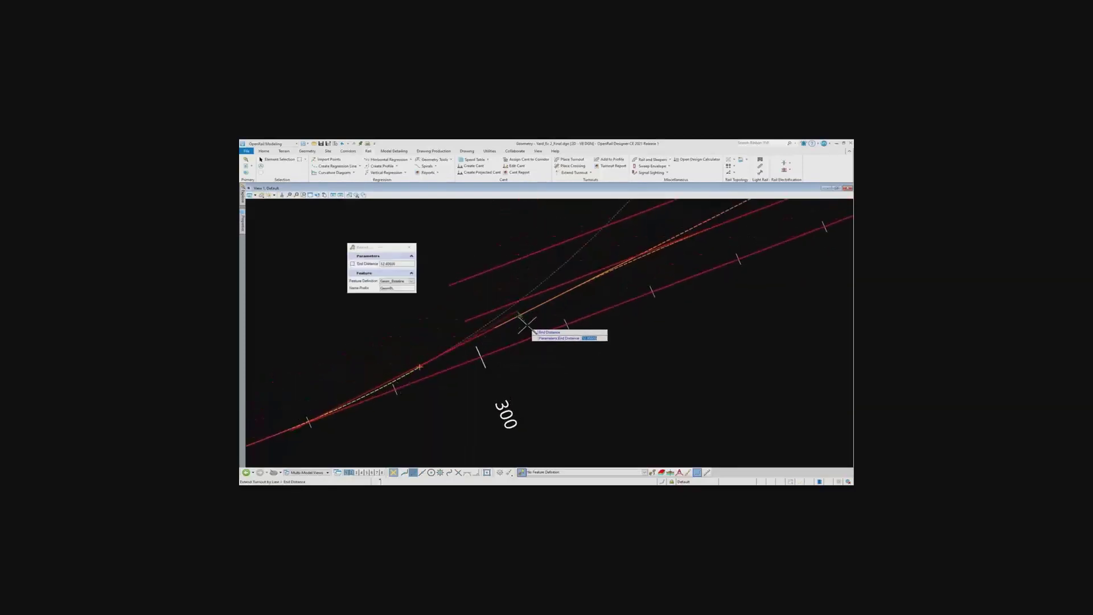
{"action": "type", "text": "8"}
{"action": "key", "text": "Return"}
{"action": "left_click", "coordinate": [521, 390]}
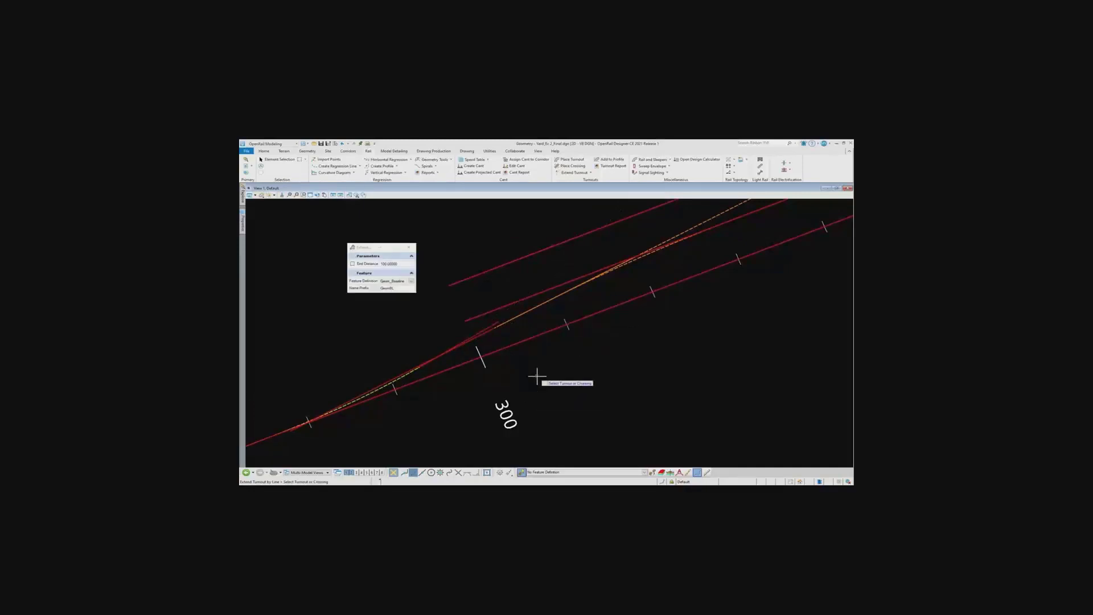
{"action": "key", "text": "Escape"}
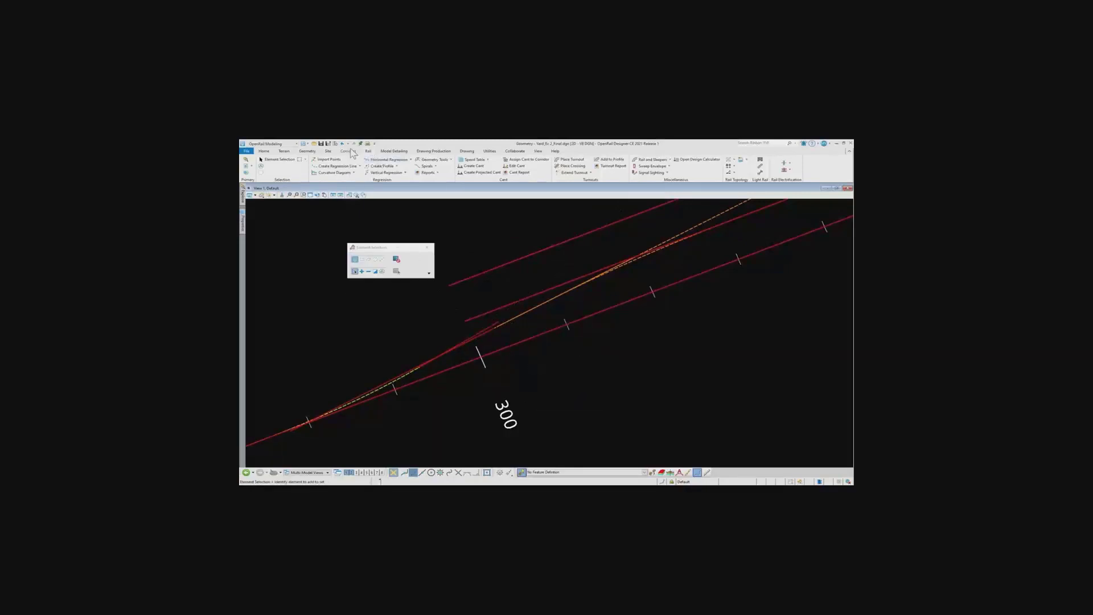
Join the turnout and crossing extension lines with a simple arc between elements, trimming both lines
{"action": "left_click", "coordinate": [307, 151]}
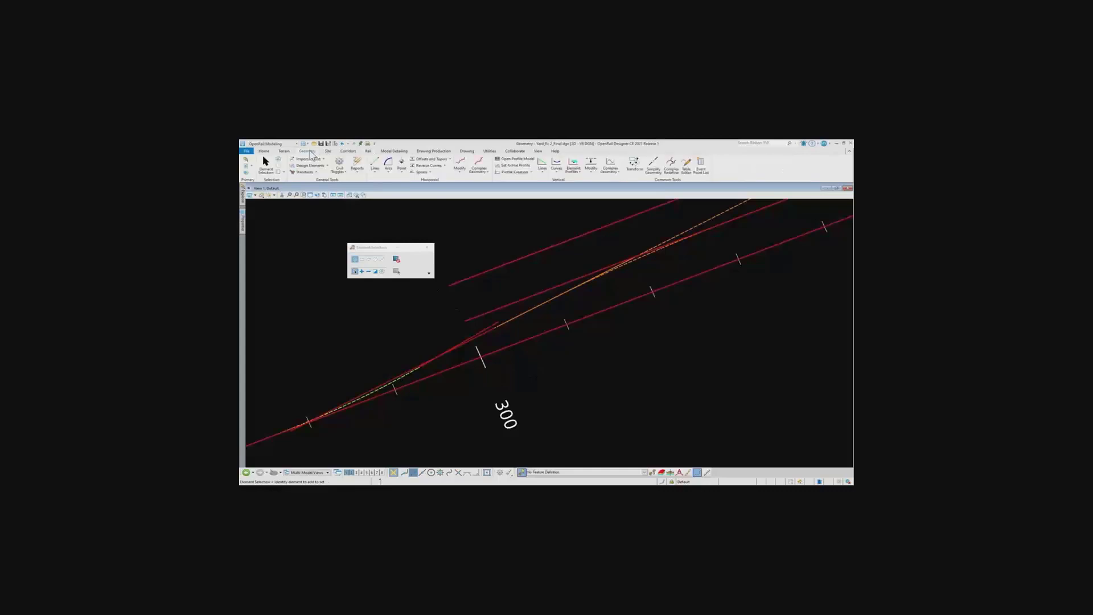
{"action": "left_click", "coordinate": [391, 173]}
{"action": "mouse_move", "coordinate": [472, 217]}
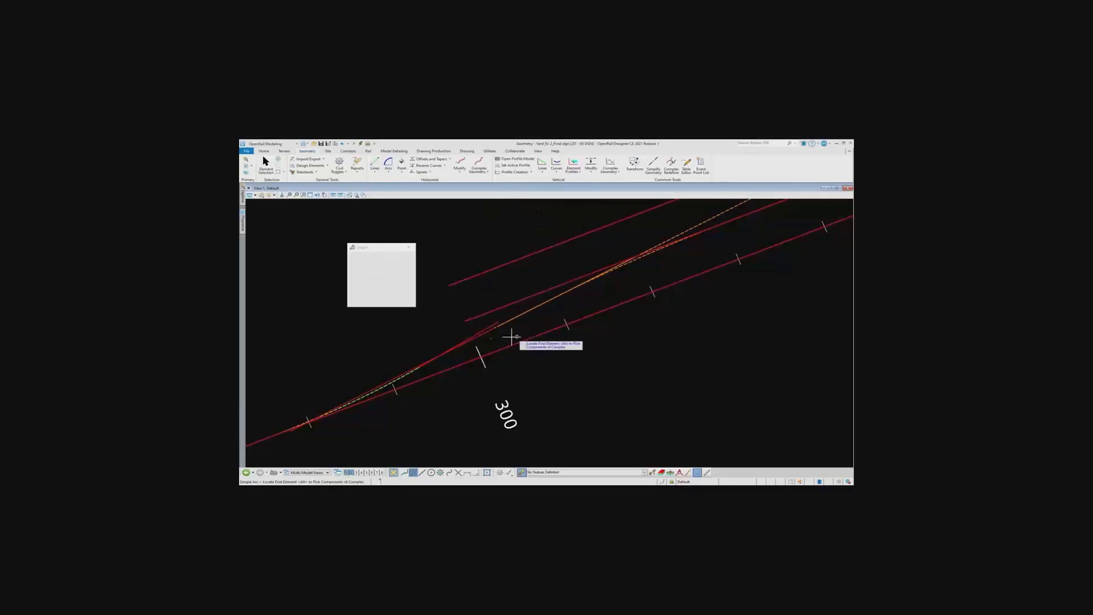
{"action": "scroll", "coordinate": [425, 376], "scroll_direction": "up", "scroll_amount": 2}
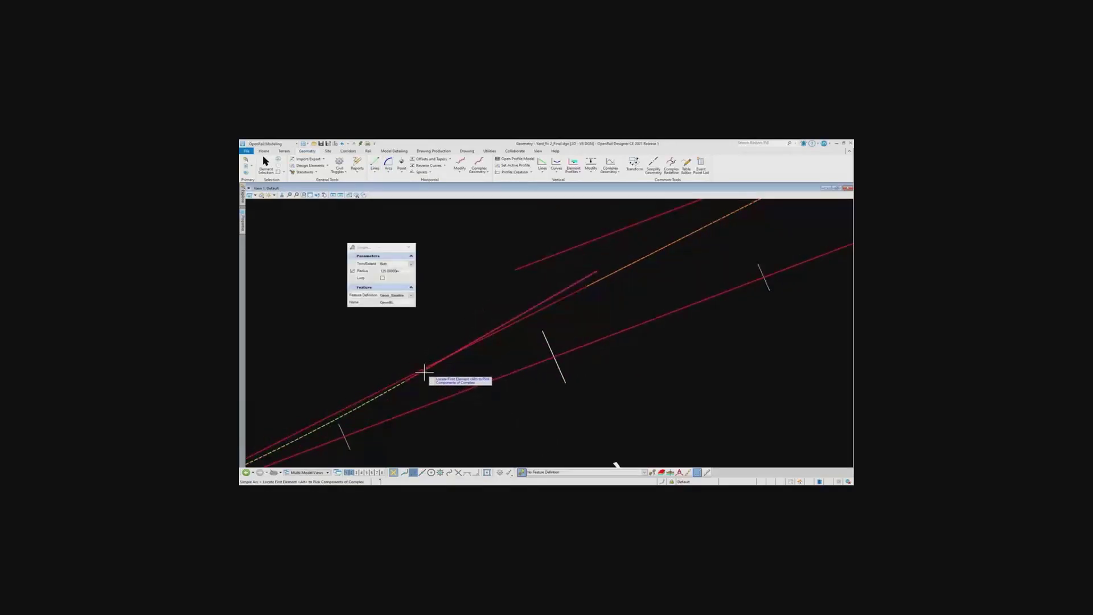
{"action": "left_click", "coordinate": [409, 369]}
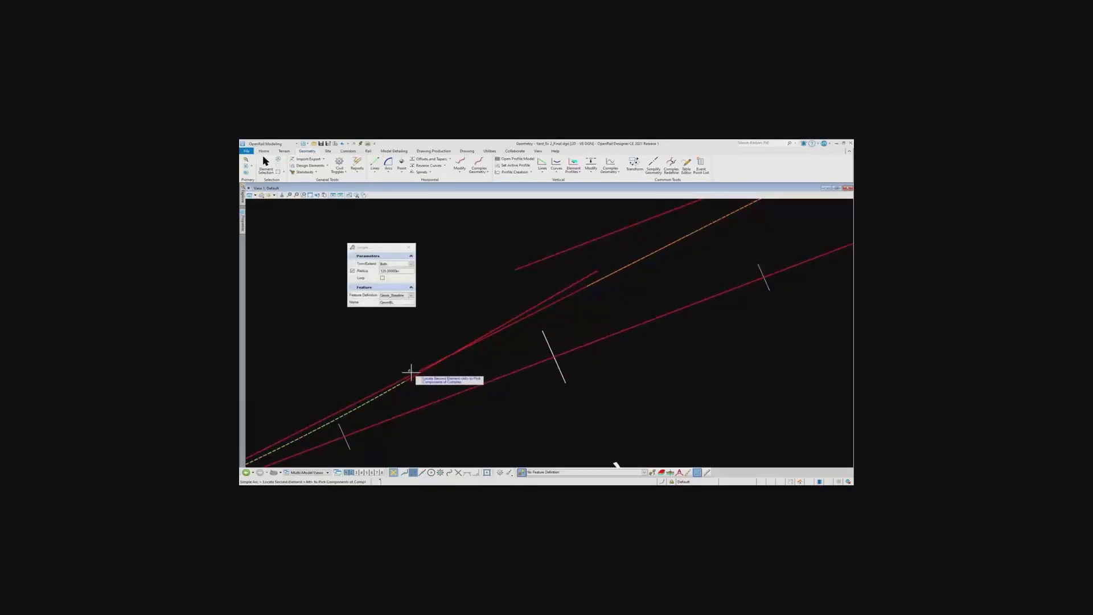
{"action": "left_click", "coordinate": [414, 376]}
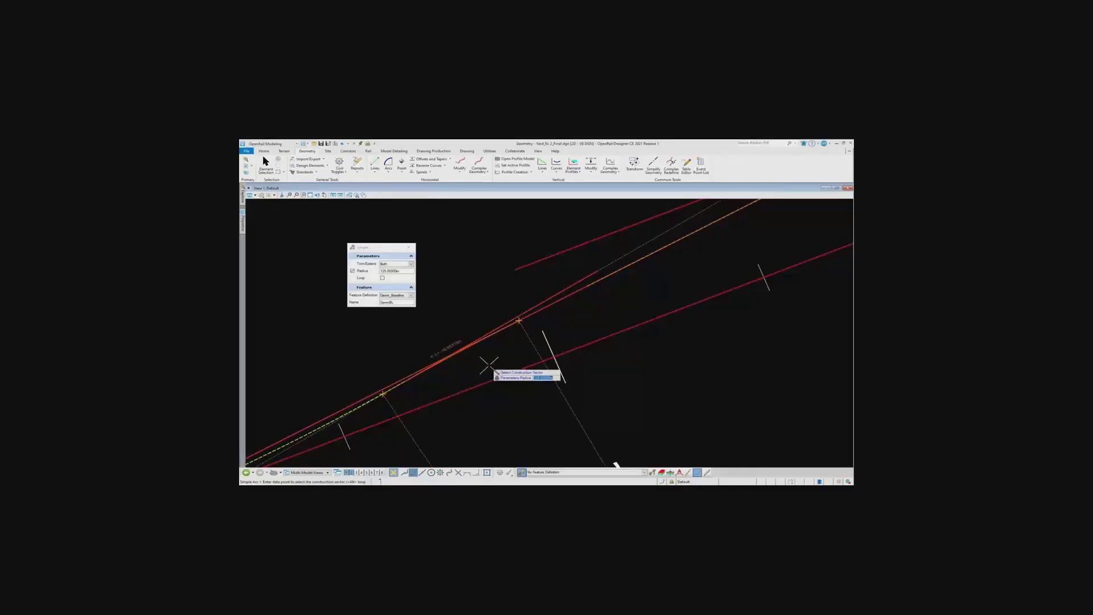
{"action": "left_click", "coordinate": [489, 365]}
{"action": "left_click", "coordinate": [489, 365]}
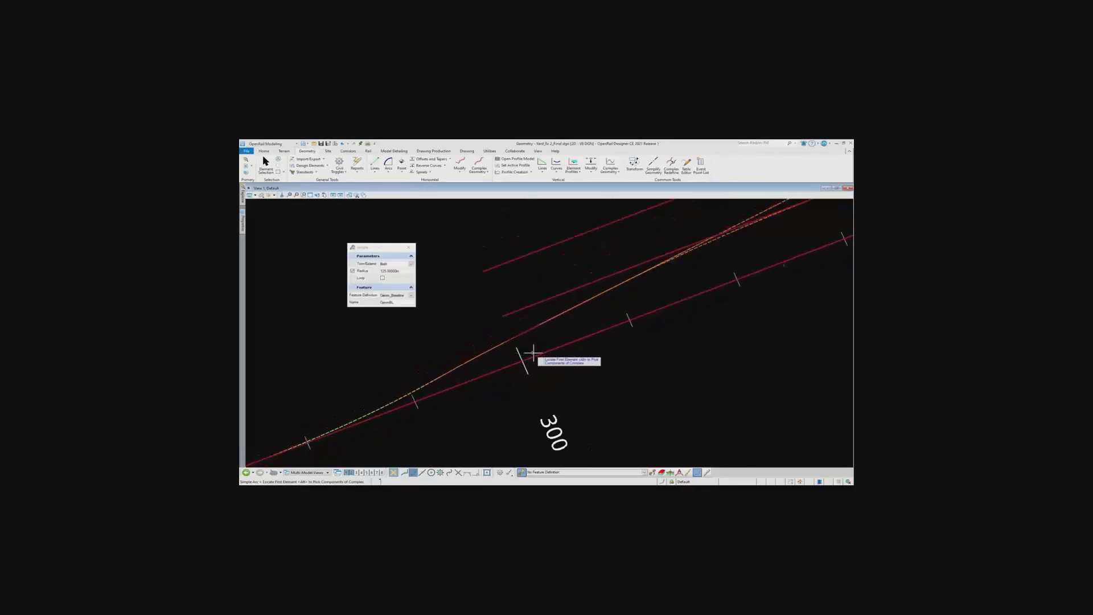
{"action": "scroll", "coordinate": [534, 354], "scroll_direction": "down", "scroll_amount": 1}
{"action": "middle_click_drag", "start_coordinate": [657, 309], "coordinate": [578, 343]}
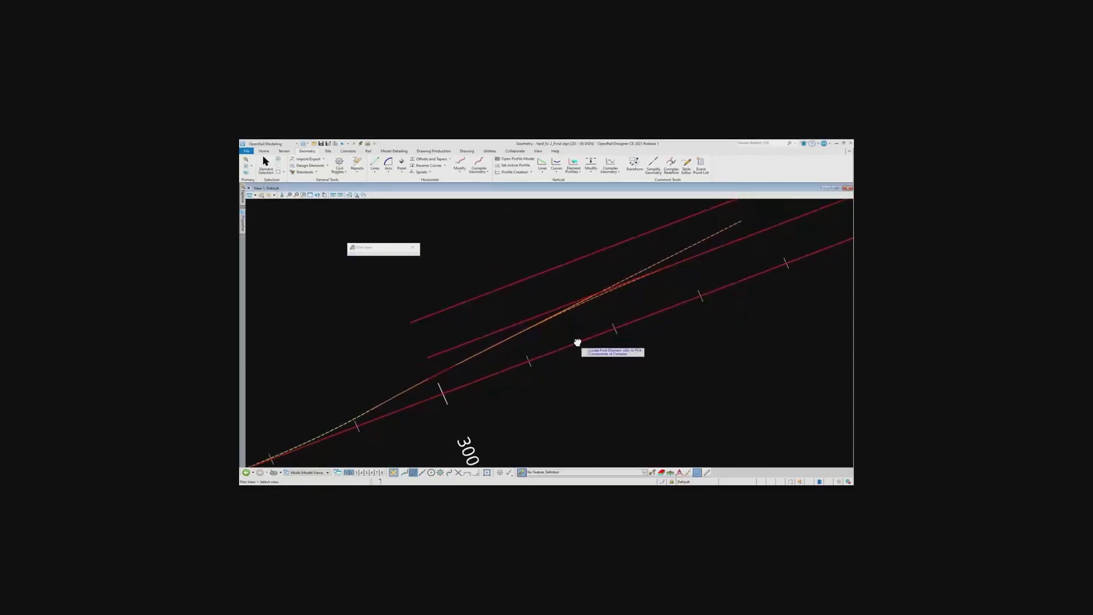
Link the single slip crossing to the outermost siding's turnout with a straight extension line and a simple arc between elements, trimming both
{"action": "key", "text": "Escape"}
{"action": "scroll", "coordinate": [606, 312], "scroll_direction": "down", "scroll_amount": 2}
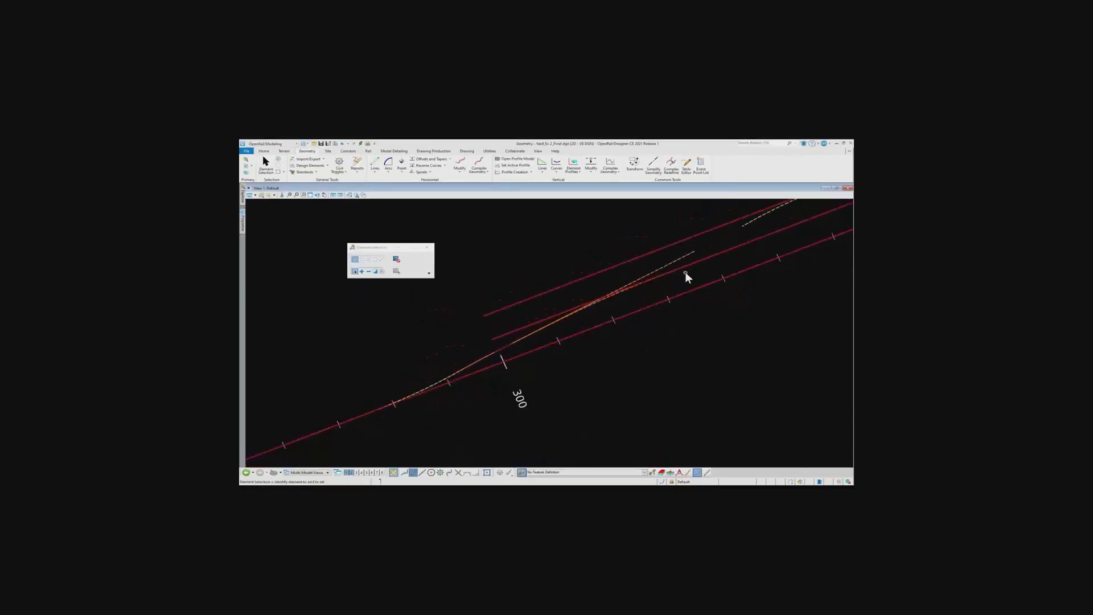
{"action": "middle_click_drag", "start_coordinate": [685, 272], "coordinate": [577, 319]}
{"action": "scroll", "coordinate": [644, 271], "scroll_direction": "up", "scroll_amount": 2}
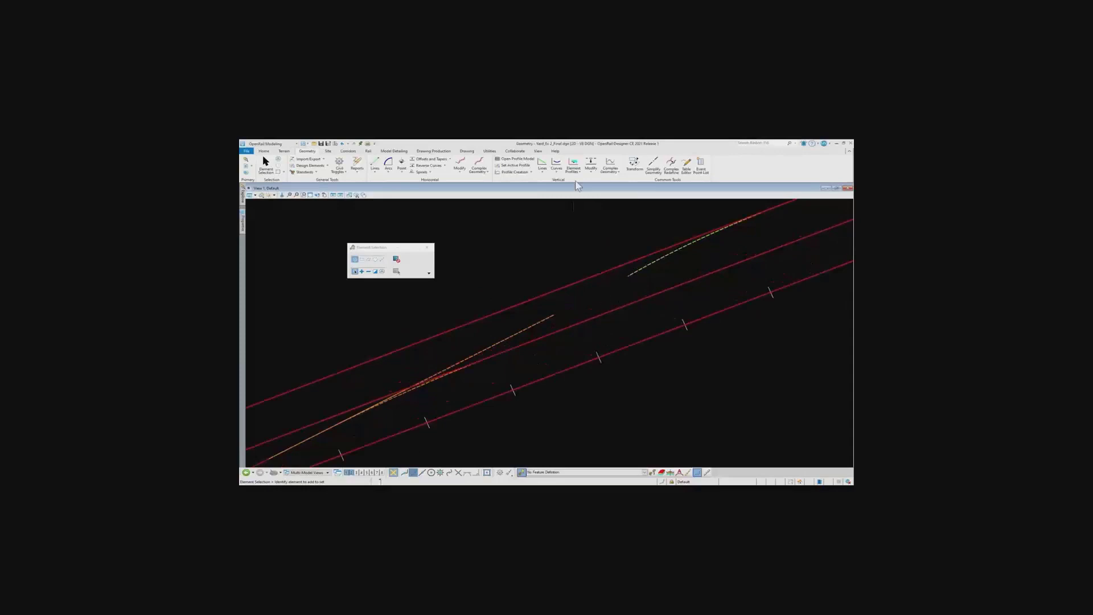
{"action": "left_click", "coordinate": [368, 151]}
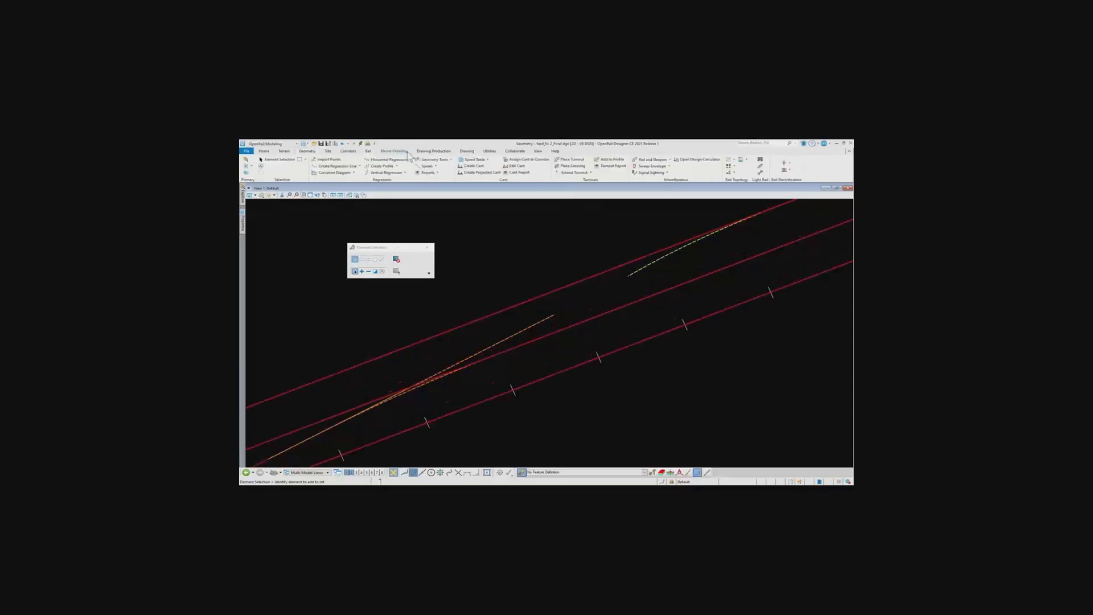
{"action": "left_click", "coordinate": [591, 173]}
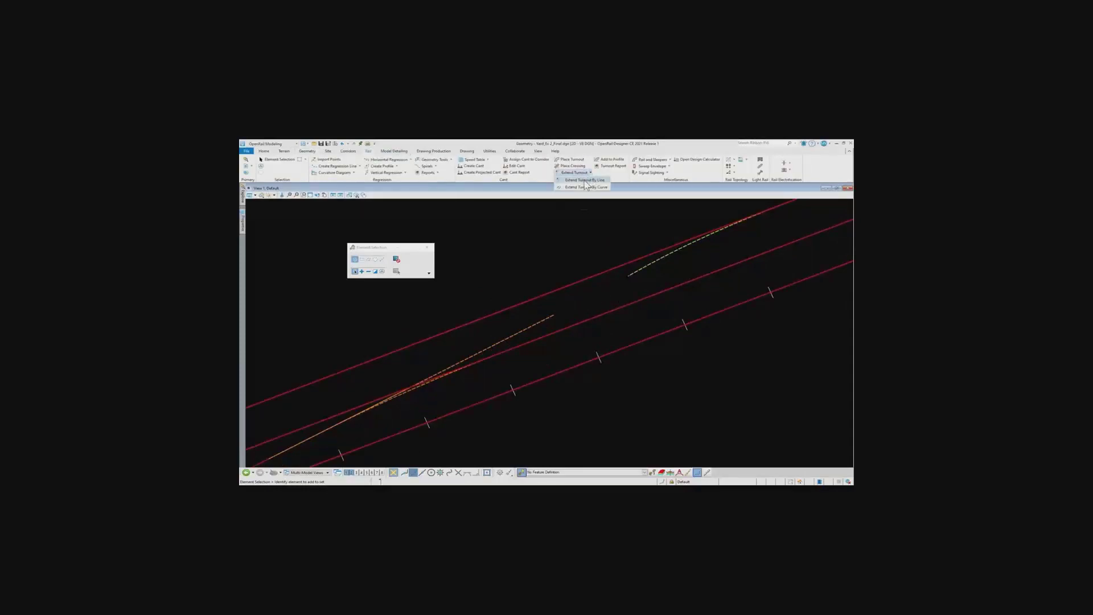
{"action": "left_click", "coordinate": [585, 181]}
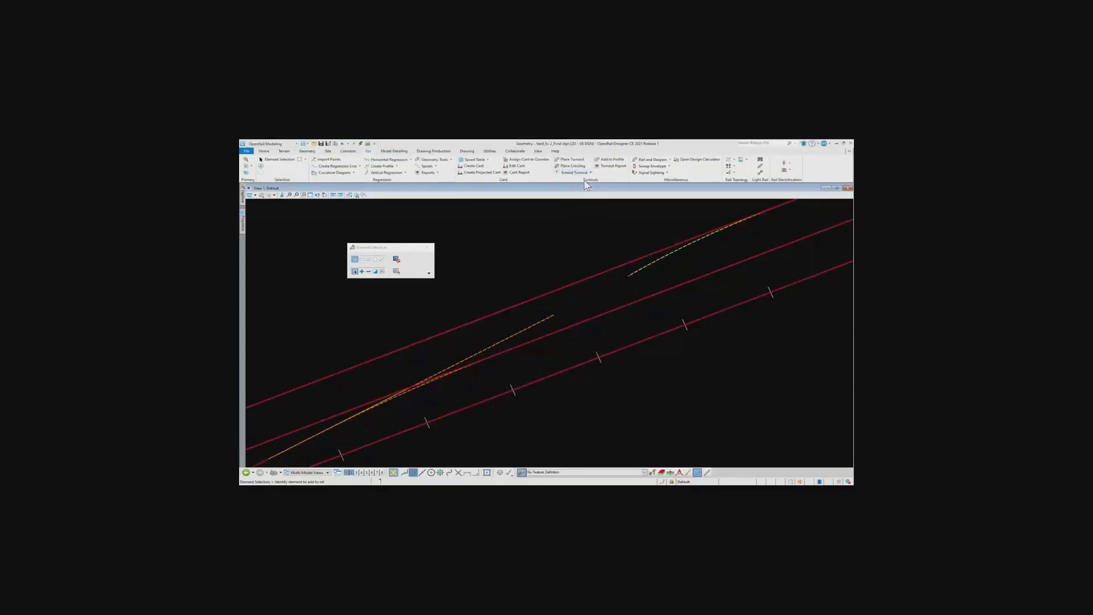
{"action": "left_click", "coordinate": [547, 320]}
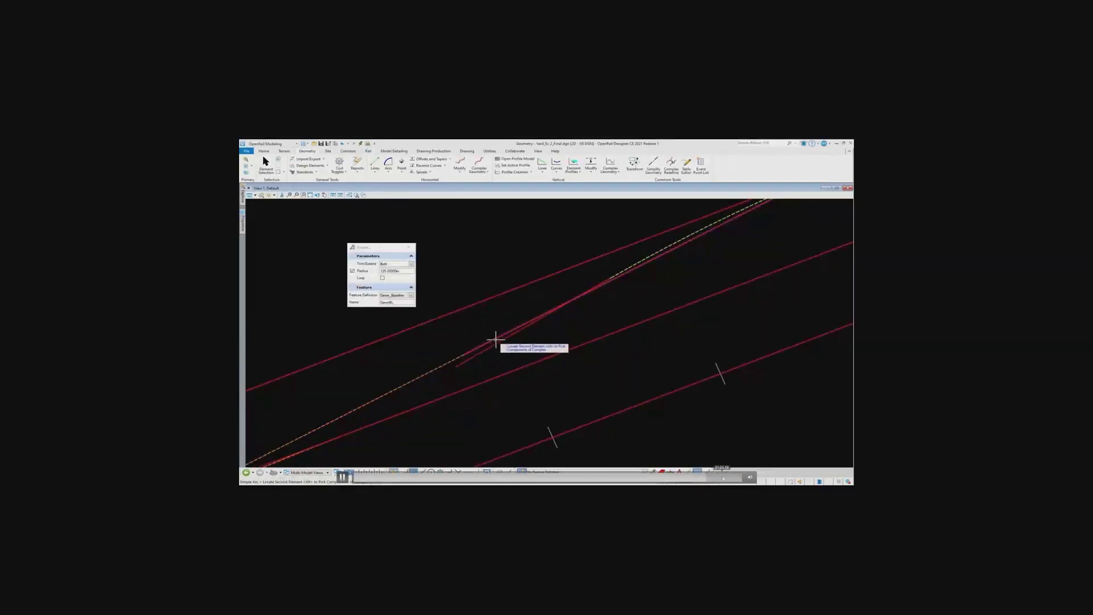
{"action": "scroll", "coordinate": [619, 312], "scroll_direction": "down", "scroll_amount": 4}
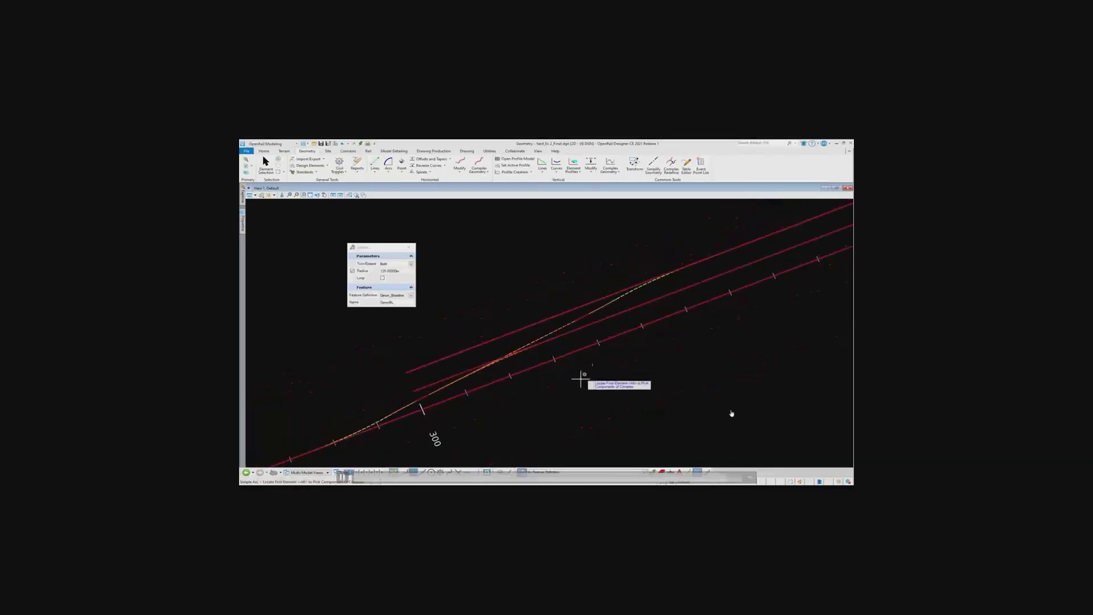
{"action": "mouse_move", "coordinate": [537, 388]}
{"action": "middle_mouse_down"}
{"action": "mouse_move", "coordinate": [542, 367]}
{"action": "mouse_move", "coordinate": [575, 346]}
{"action": "middle_mouse_up"}
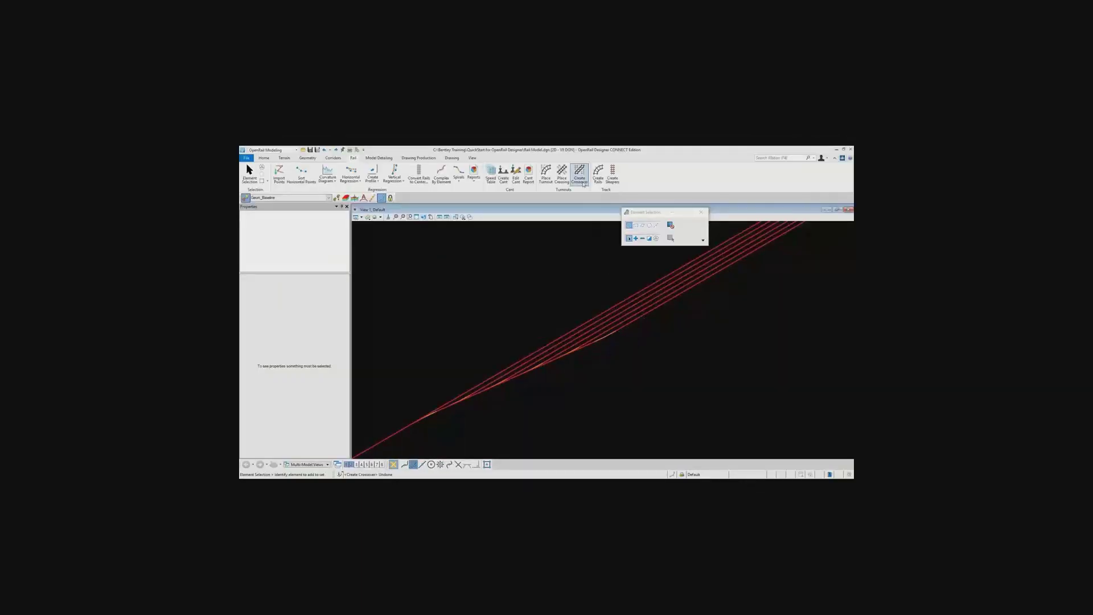
Create a b300_9 crossover between the uppermost track and the second track of the multi-track yard
{"action": "left_click", "coordinate": [583, 183]}
{"action": "scroll", "coordinate": [624, 303], "scroll_direction": "up", "scroll_amount": 3}
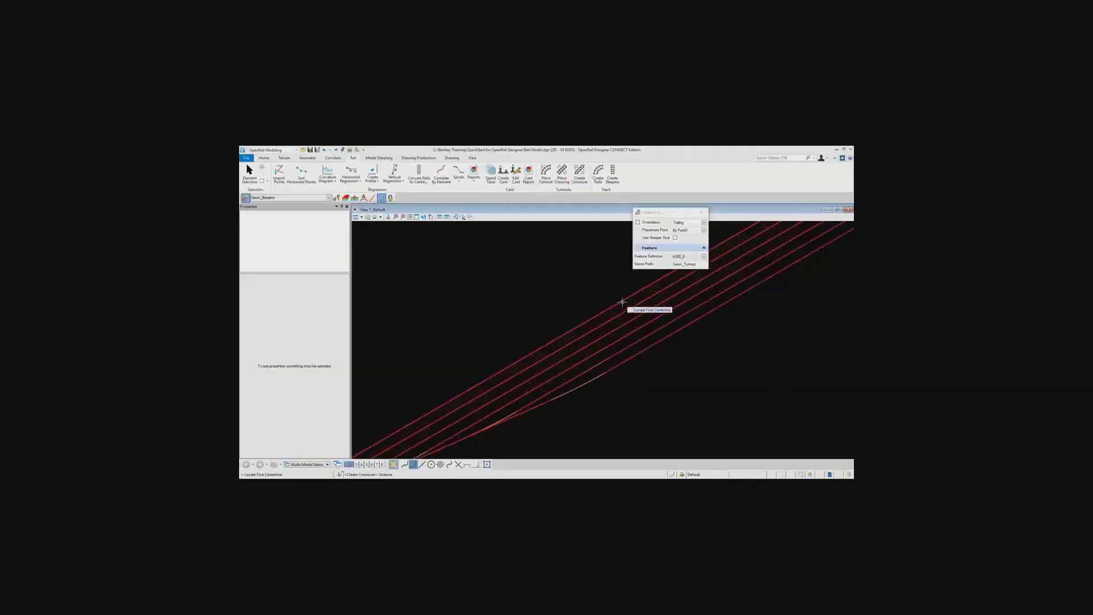
{"action": "left_click", "coordinate": [661, 296]}
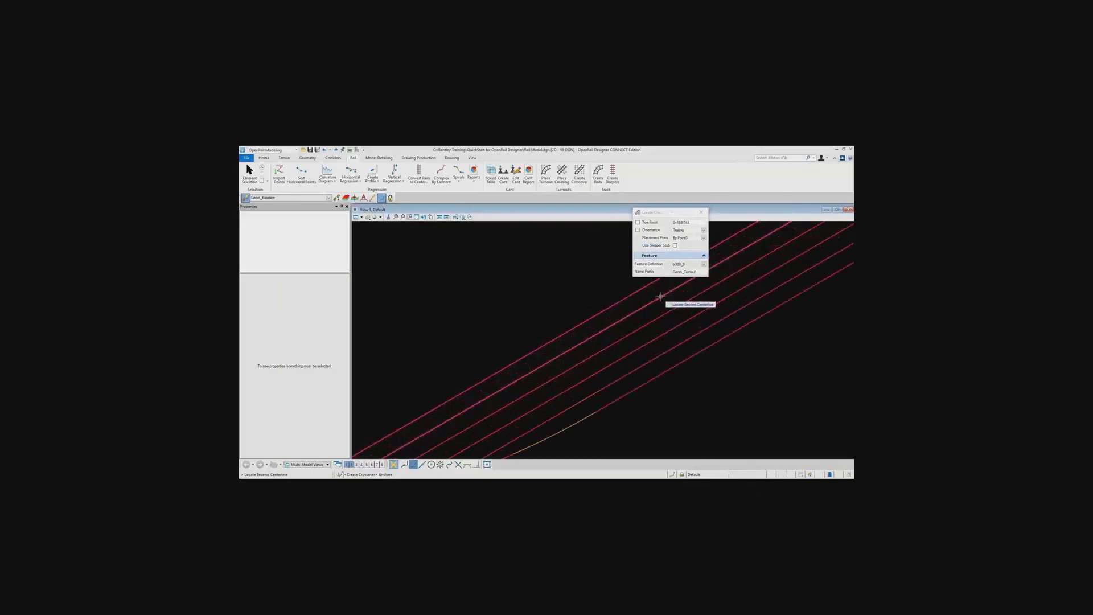
{"action": "left_click", "coordinate": [674, 284]}
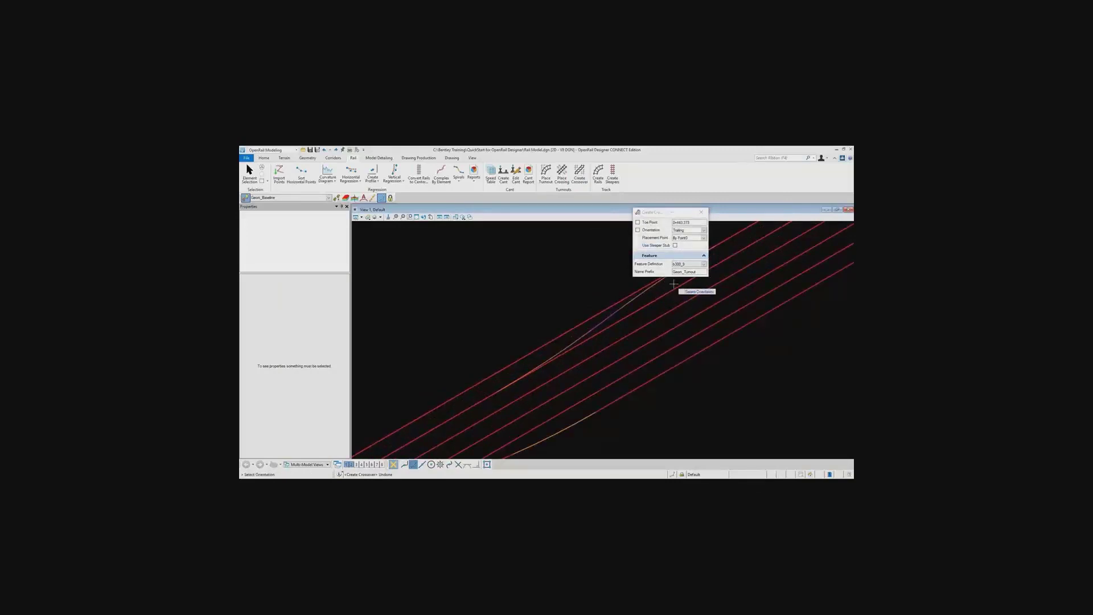
{"action": "right_click", "coordinate": [674, 283]}
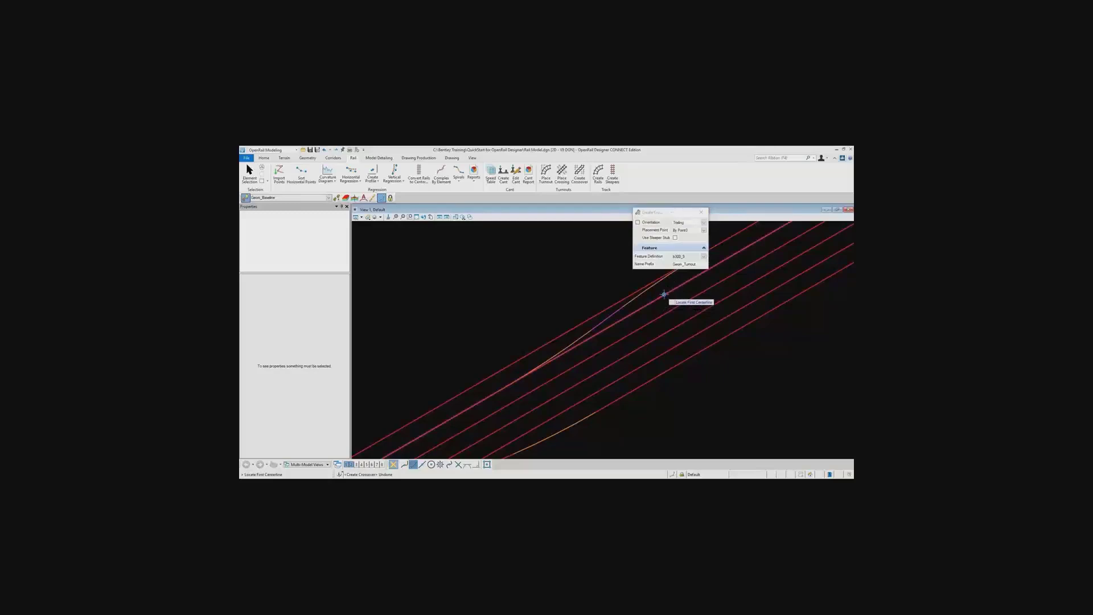
Create b300_9 crossovers between the second and third tracks and between the third and fourth tracks
{"action": "left_click", "coordinate": [690, 294]}
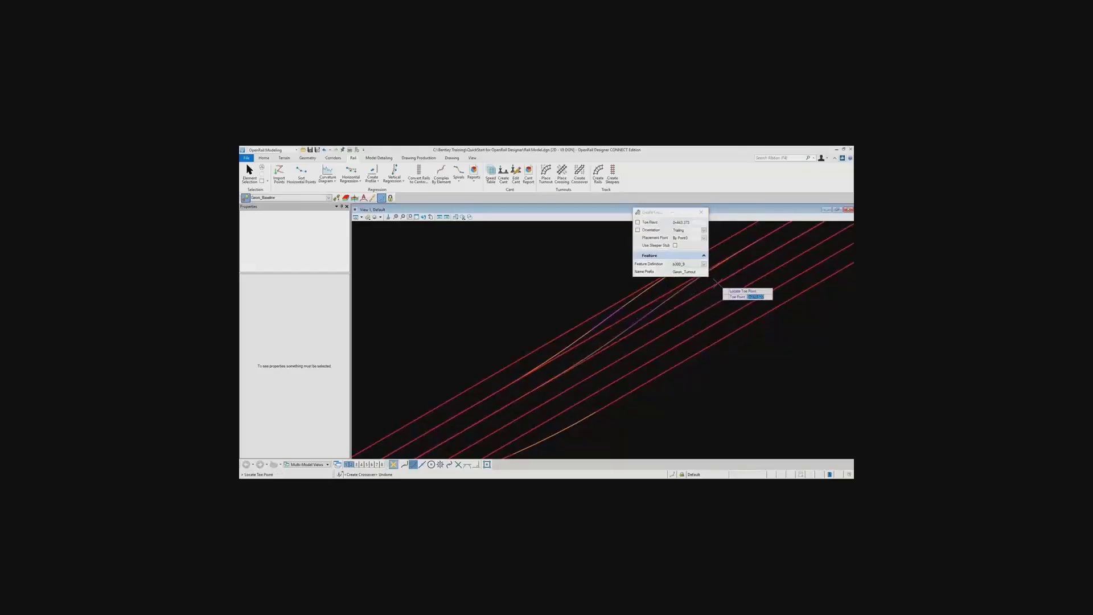
{"action": "left_click", "coordinate": [735, 265]}
{"action": "right_click", "coordinate": [737, 266]}
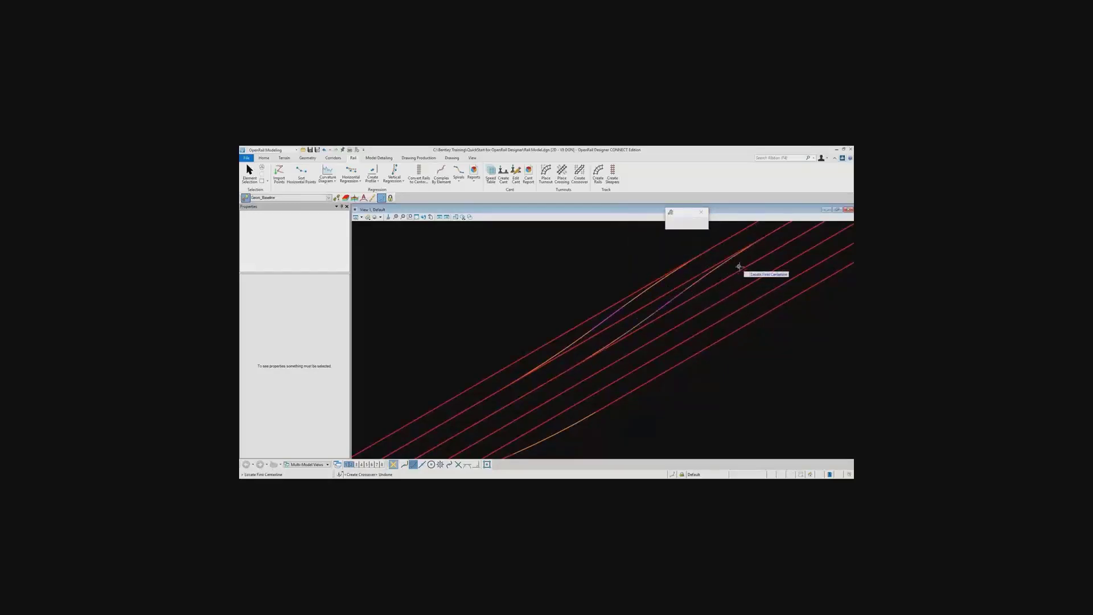
{"action": "left_click", "coordinate": [749, 265]}
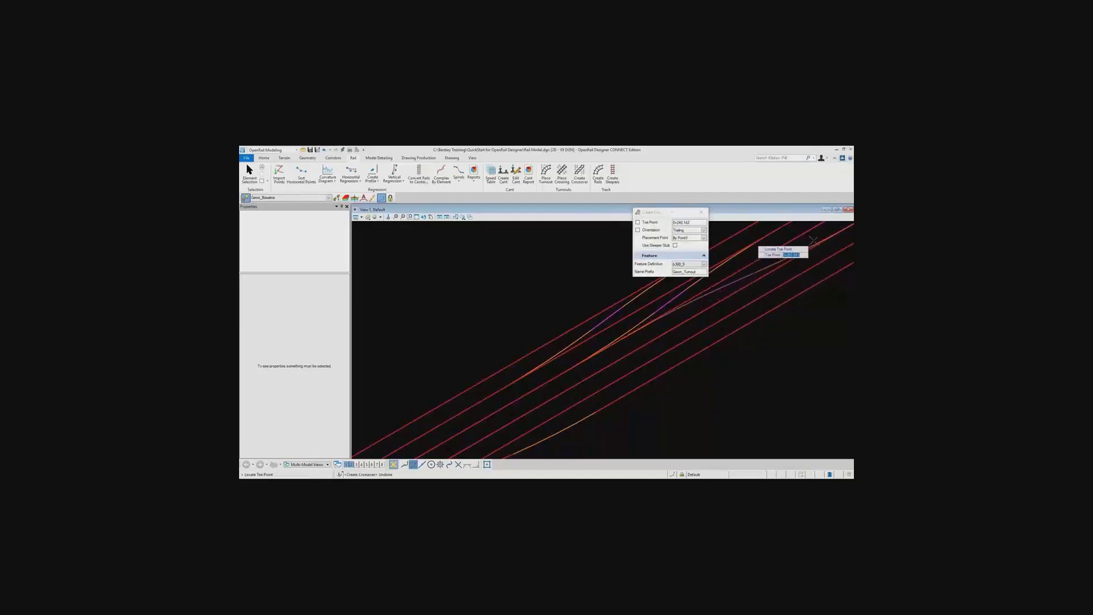
{"action": "left_click", "coordinate": [793, 243]}
{"action": "left_click", "coordinate": [804, 239]}
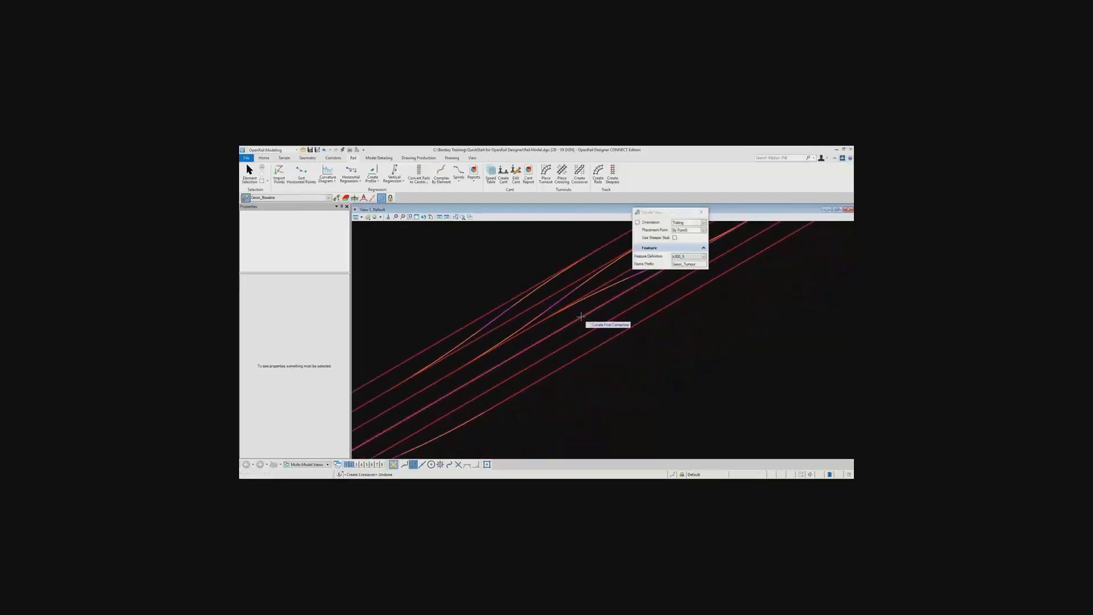
Create a b300_9 crossover between the fourth and fifth tracks of the yard
{"action": "left_click", "coordinate": [601, 315]}
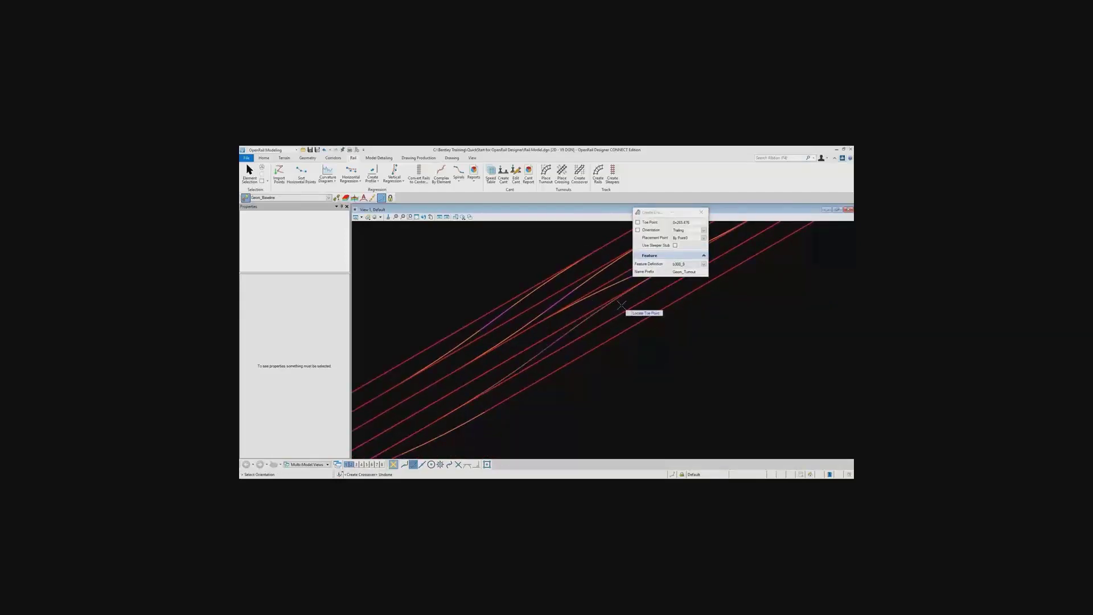
{"action": "left_click", "coordinate": [626, 304]}
{"action": "scroll", "coordinate": [695, 315], "scroll_direction": "down", "scroll_amount": 3}
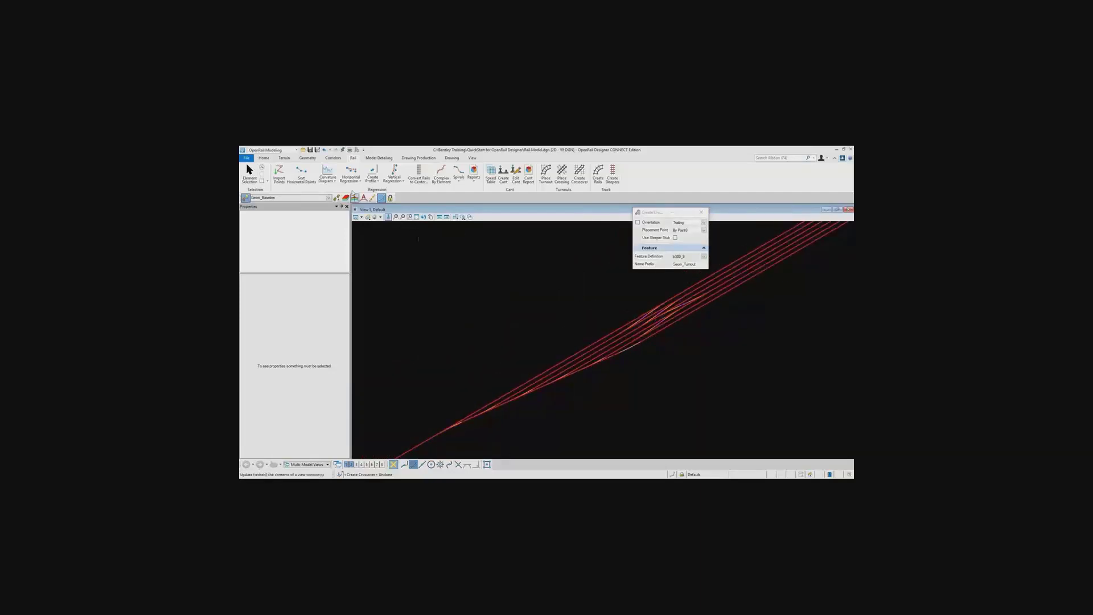
Set the single offset of the line that the second track depends on to 10 m
{"action": "left_click", "coordinate": [250, 172]}
{"action": "left_click", "coordinate": [569, 362]}
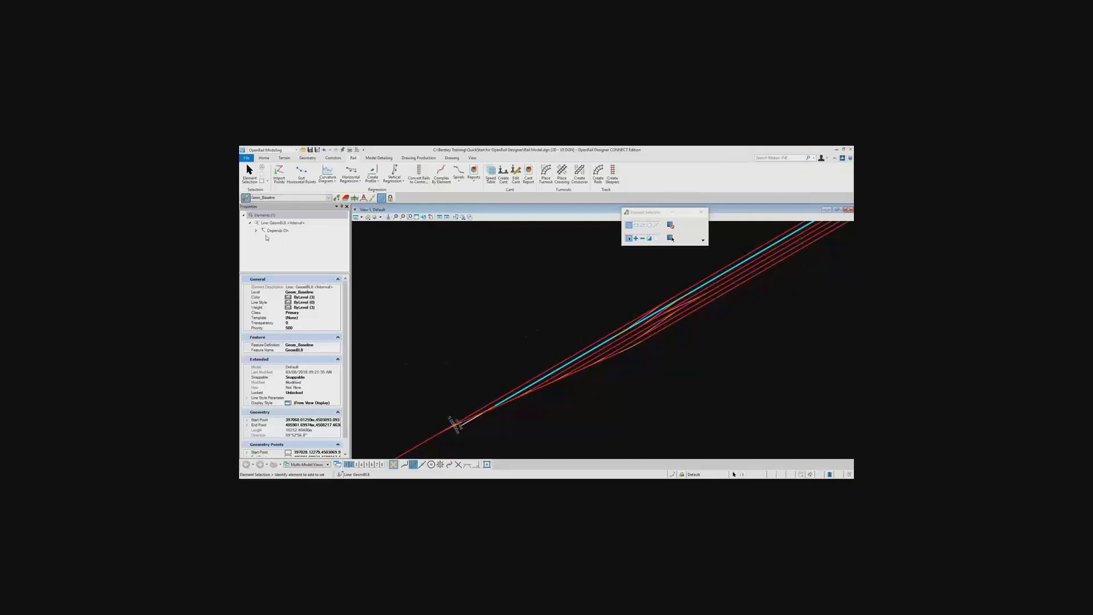
{"action": "left_click", "coordinate": [256, 230]}
{"action": "left_click", "coordinate": [282, 238]}
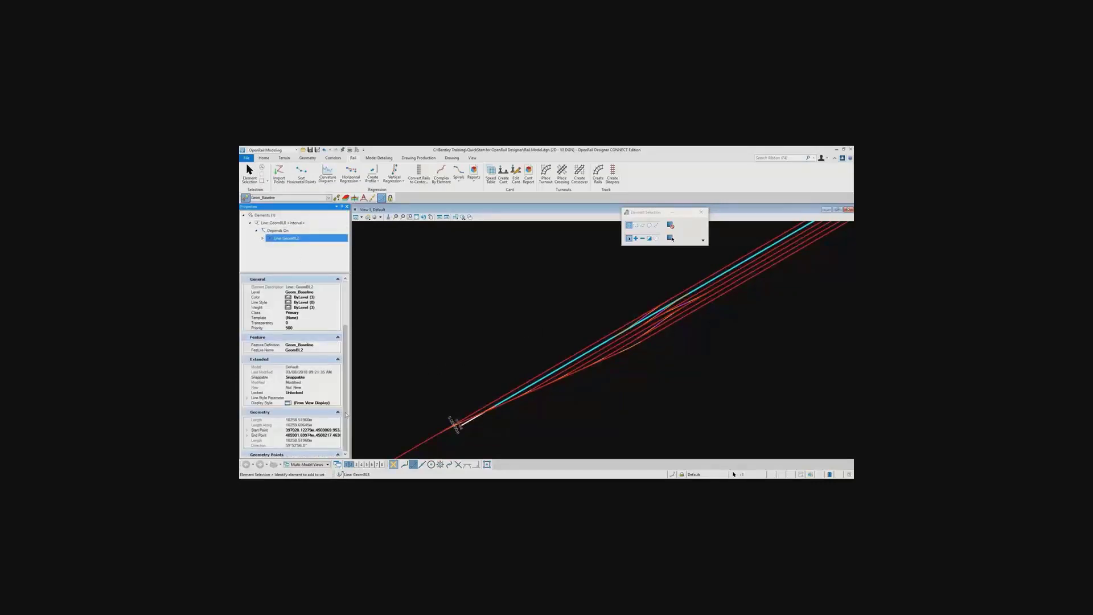
{"action": "scroll", "coordinate": [346, 418], "scroll_direction": "down", "scroll_amount": 3}
{"action": "left_click", "coordinate": [321, 426]}
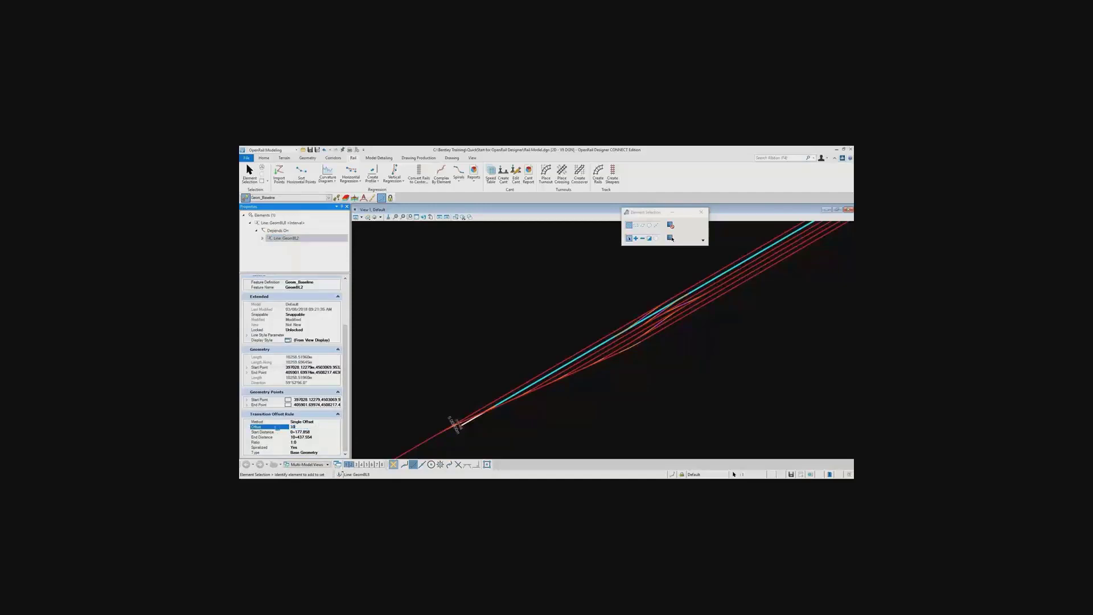
{"action": "key", "text": "Return"}
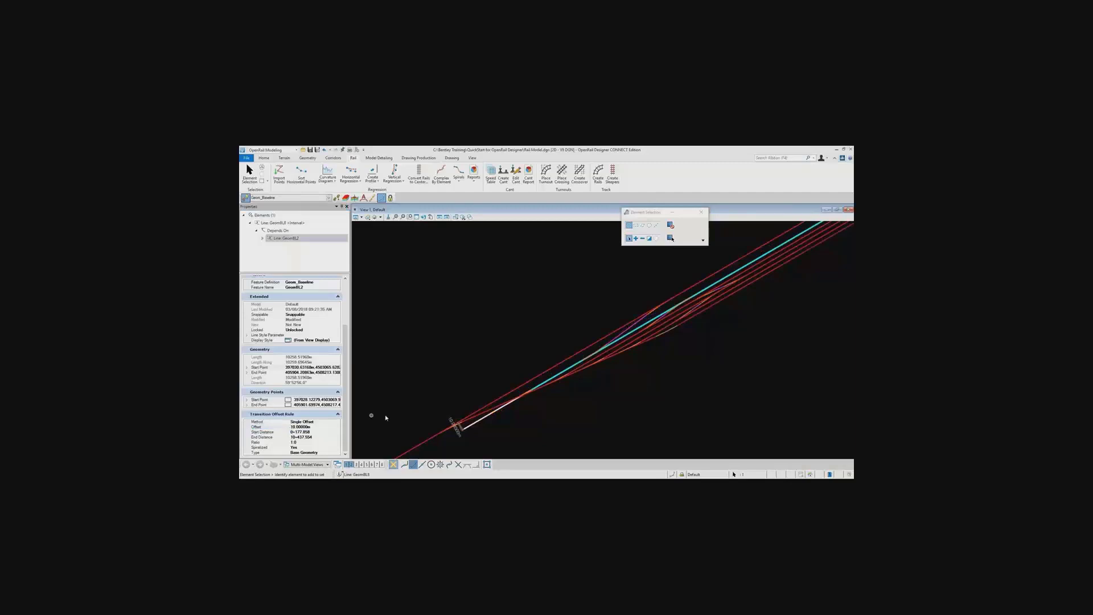
{"action": "left_click", "coordinate": [594, 380]}
Move the start point of the mainline a short distance north-west
{"action": "scroll", "coordinate": [652, 326], "scroll_direction": "up", "scroll_amount": 3}
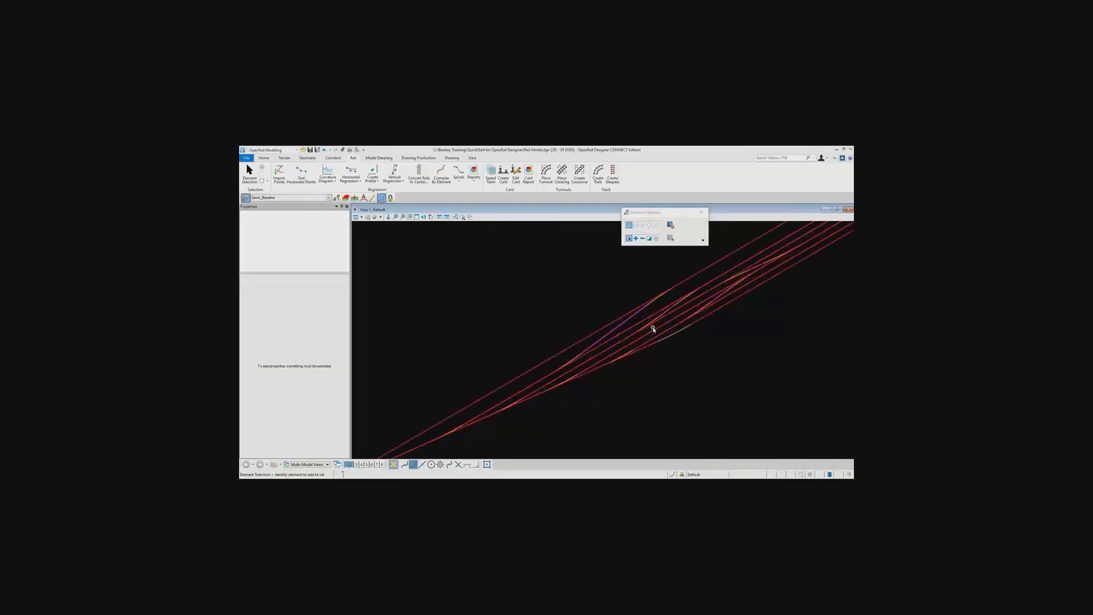
{"action": "middle_click_drag", "start_coordinate": [693, 315], "coordinate": [761, 264]}
{"action": "scroll", "coordinate": [638, 330], "scroll_direction": "down", "scroll_amount": 4}
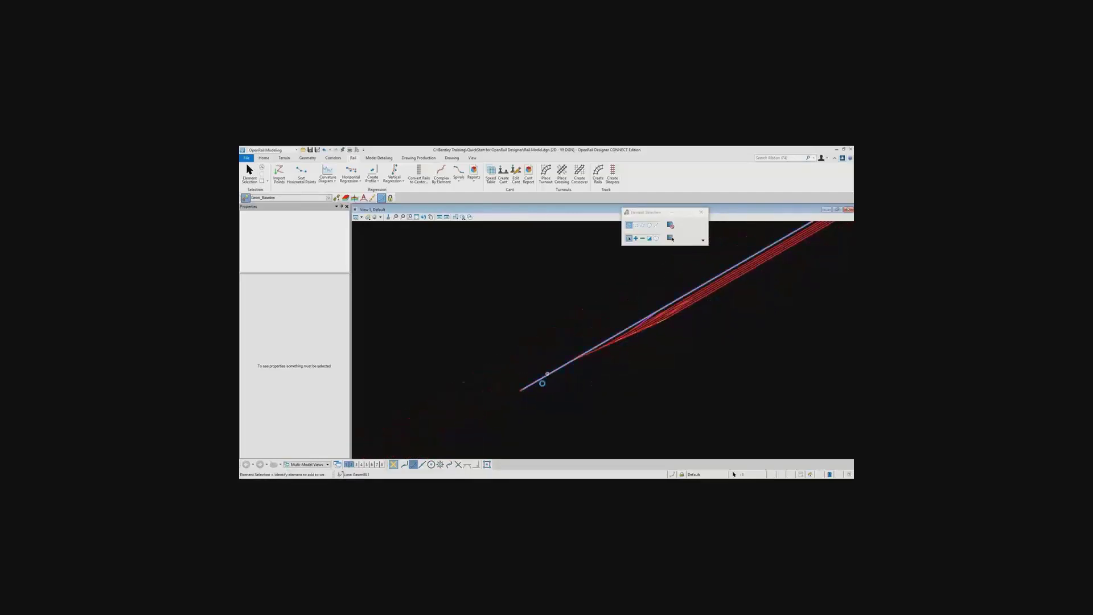
{"action": "left_click", "coordinate": [525, 394]}
{"action": "left_click", "coordinate": [521, 392]}
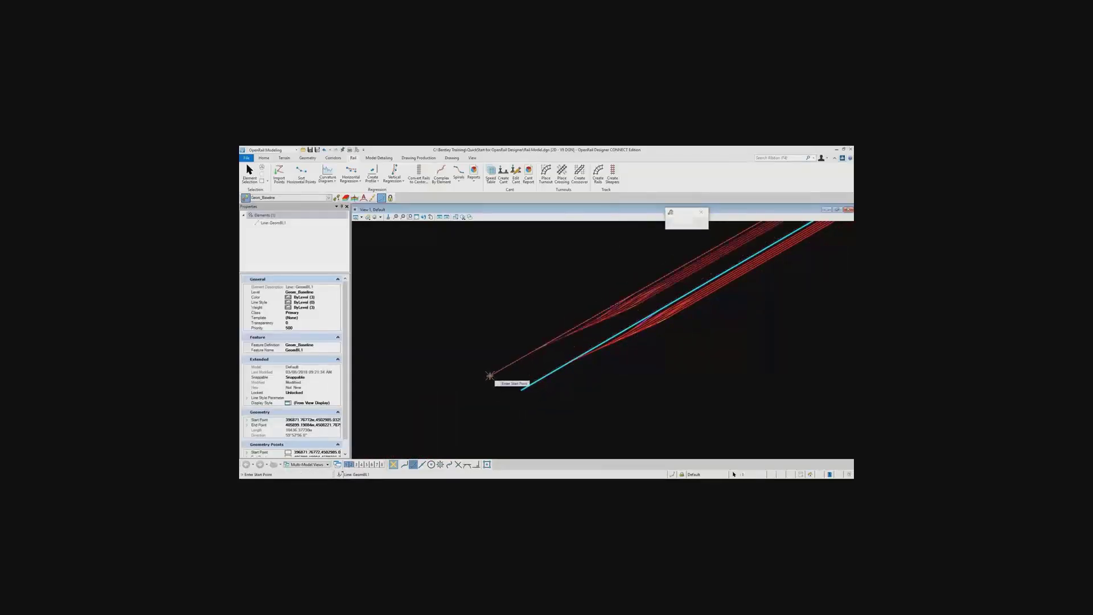
{"action": "left_click", "coordinate": [490, 376]}
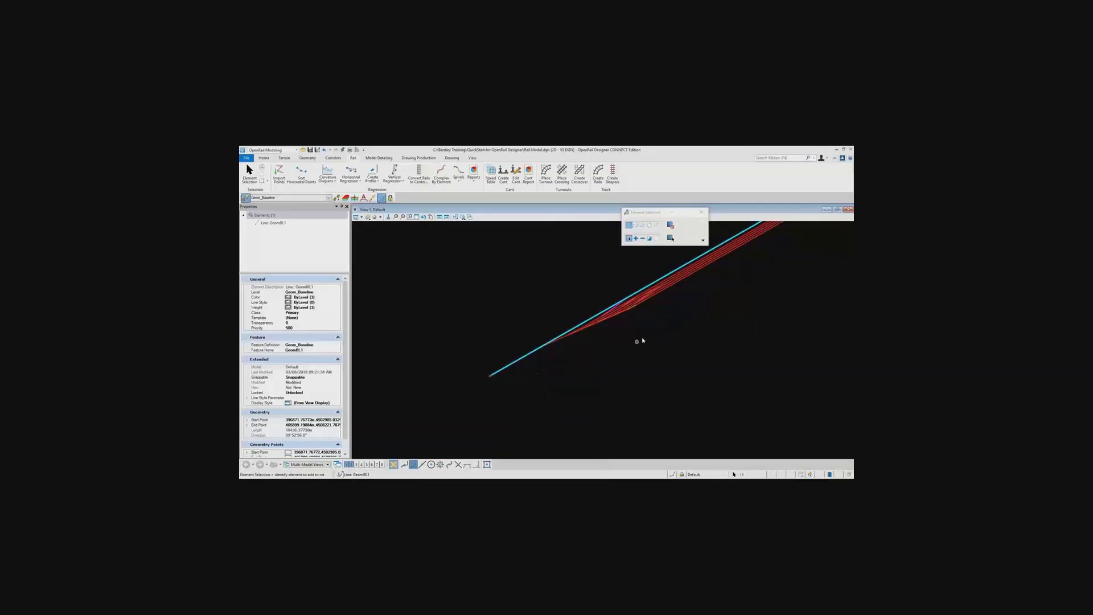
Edit the station of the first mainline turnout to shift it back toward the mainline's start
{"action": "scroll", "coordinate": [630, 310], "scroll_direction": "up", "scroll_amount": 5}
{"action": "middle_click_drag", "start_coordinate": [618, 339], "coordinate": [728, 332]}
{"action": "scroll", "coordinate": [698, 340], "scroll_direction": "down", "scroll_amount": 3}
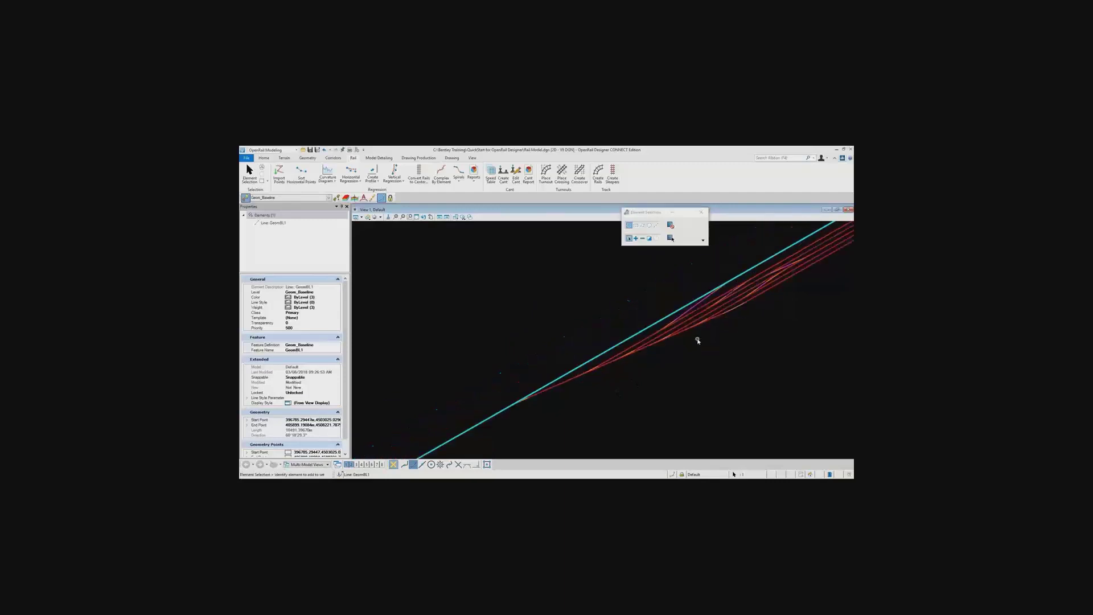
{"action": "left_click", "coordinate": [524, 401]}
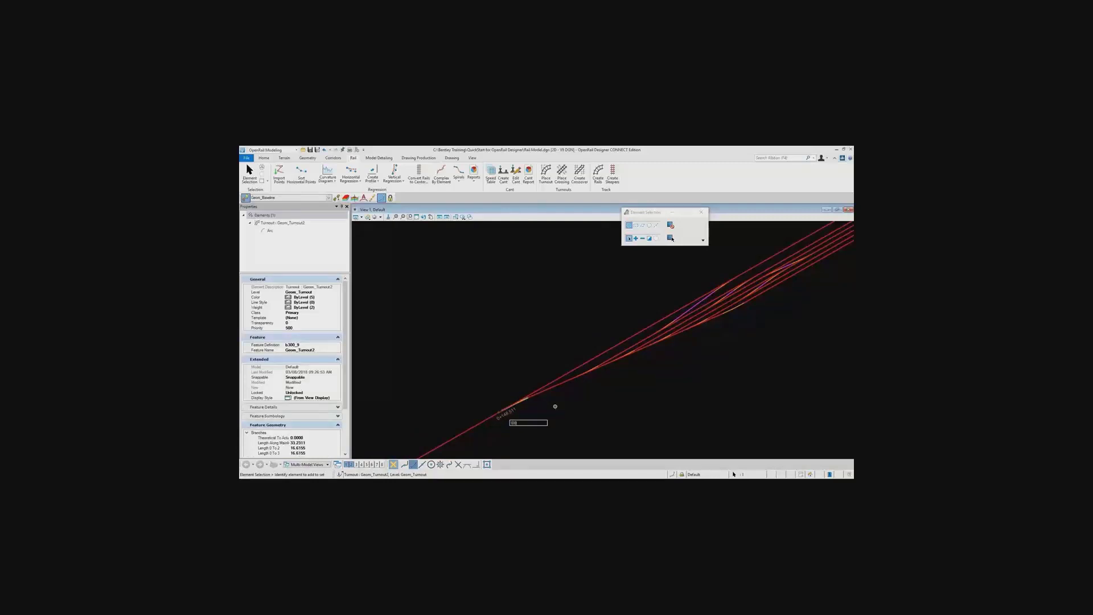
{"action": "key", "text": "Return"}
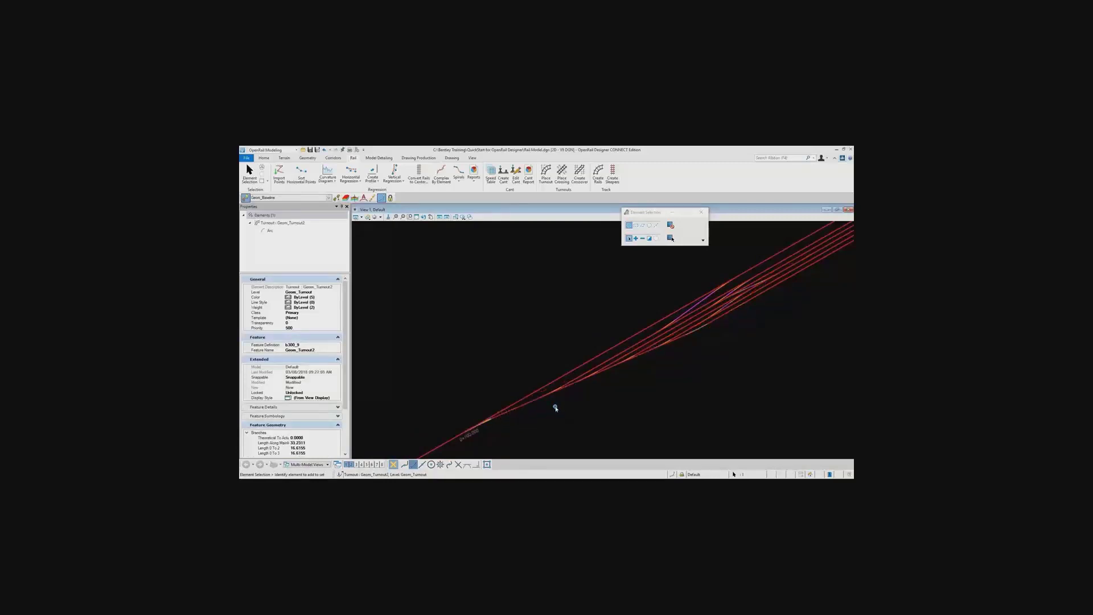
{"action": "left_click", "coordinate": [579, 330]}
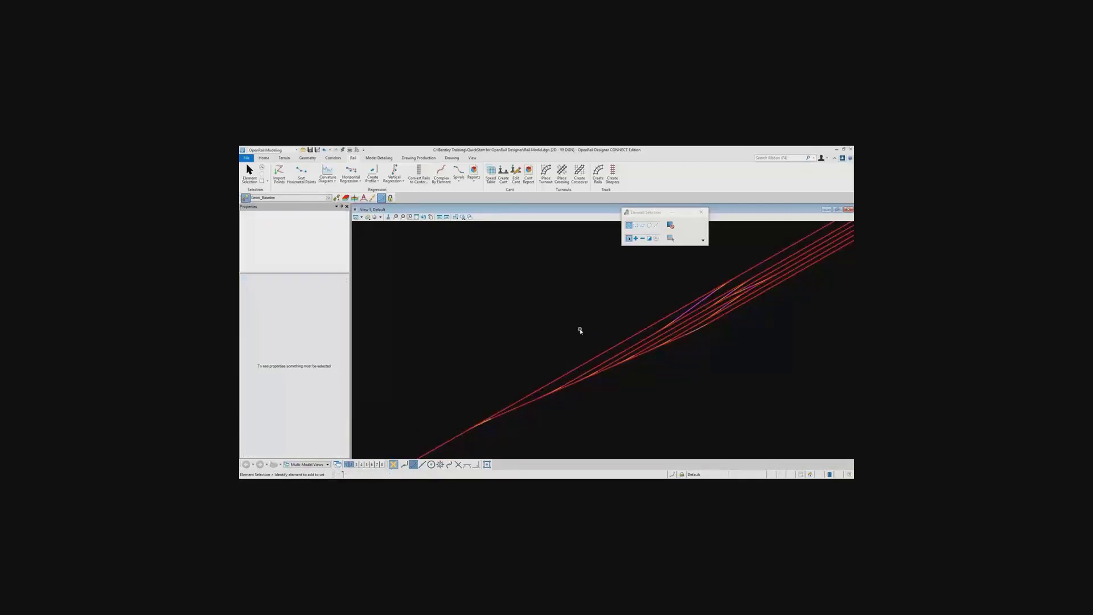
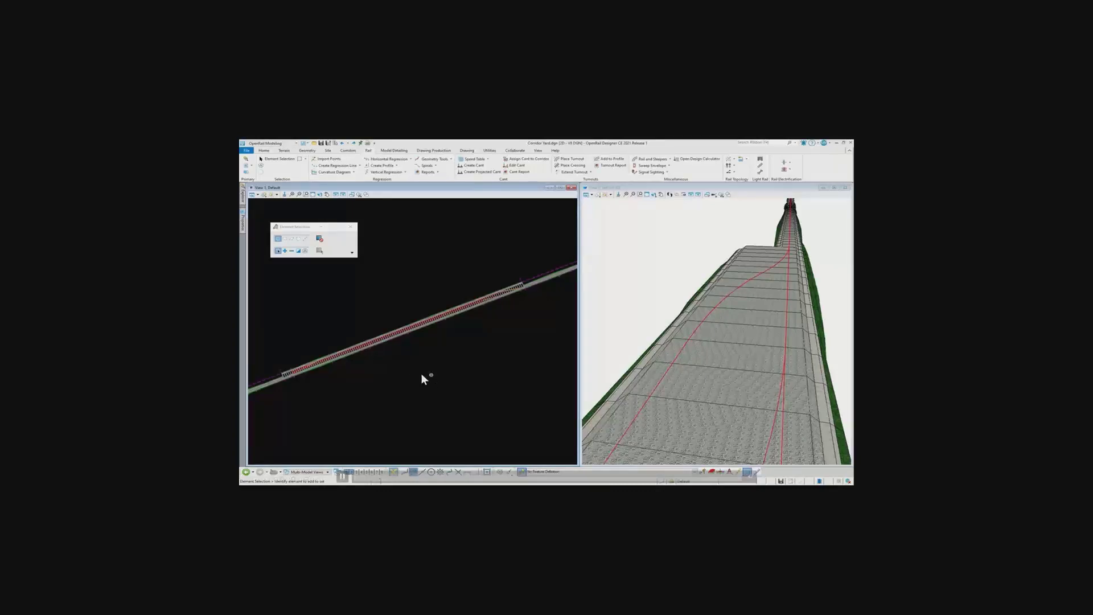
Start a new point control on the Track Mainline corridor in the yard area, locked to the corridor's start
{"action": "scroll", "coordinate": [410, 336], "scroll_direction": "up", "scroll_amount": 1}
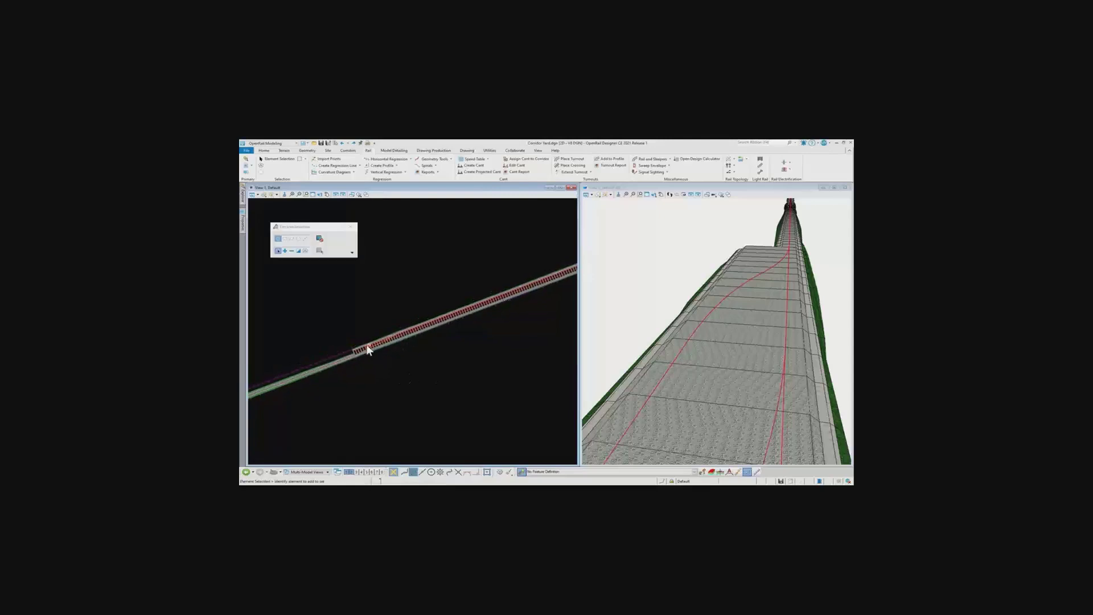
{"action": "scroll", "coordinate": [360, 356], "scroll_direction": "up", "scroll_amount": 2}
{"action": "scroll", "coordinate": [365, 354], "scroll_direction": "up", "scroll_amount": 2}
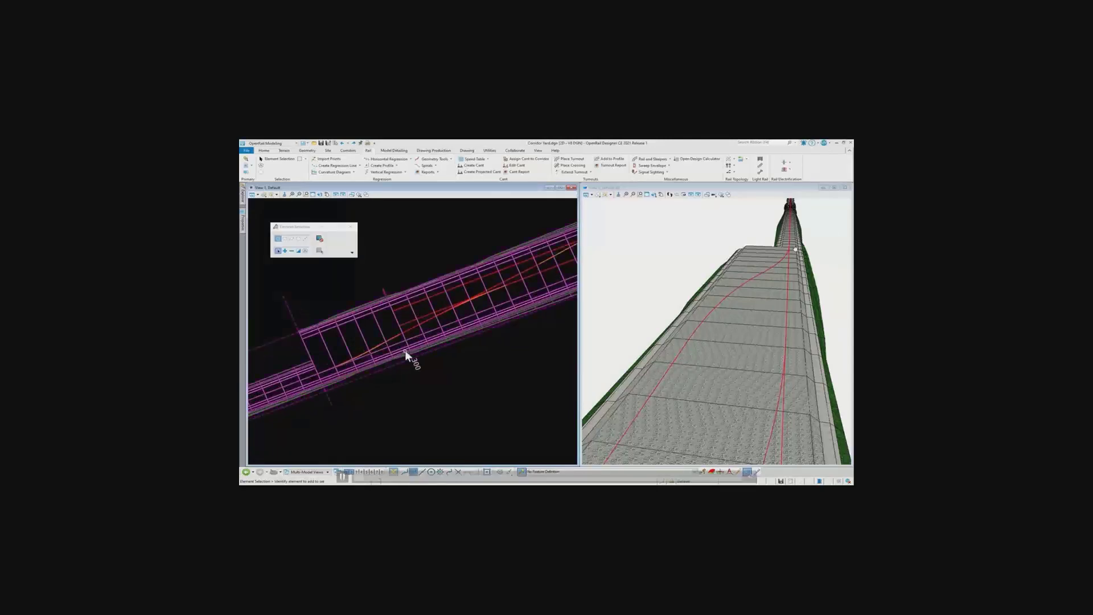
{"action": "scroll", "coordinate": [382, 367], "scroll_direction": "down", "scroll_amount": 4}
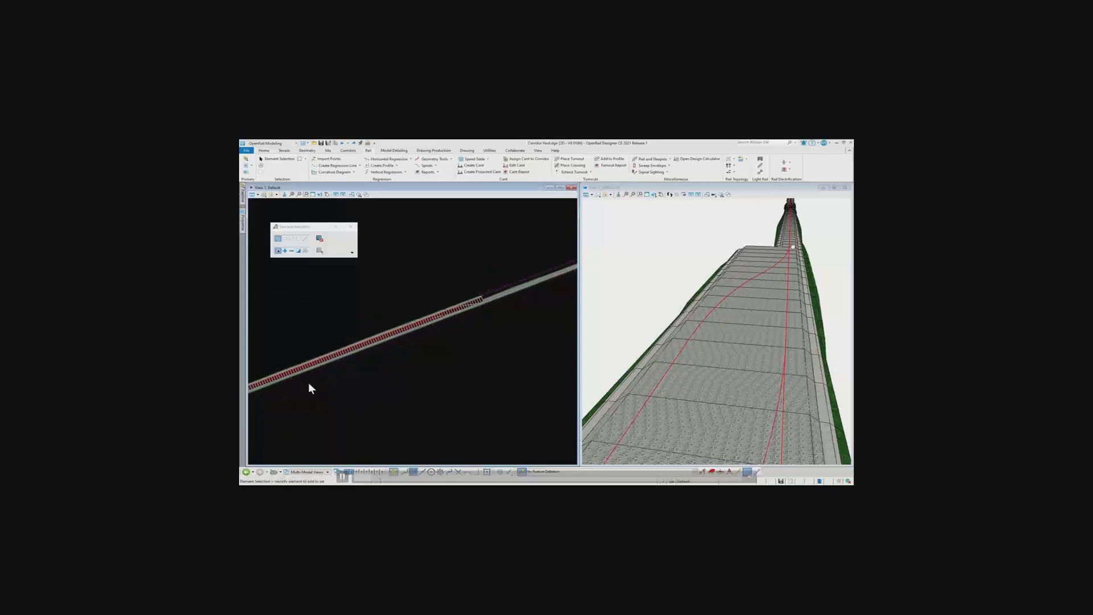
{"action": "scroll", "coordinate": [460, 318], "scroll_direction": "up", "scroll_amount": 4}
{"action": "middle_click_drag", "start_coordinate": [457, 318], "coordinate": [506, 312]}
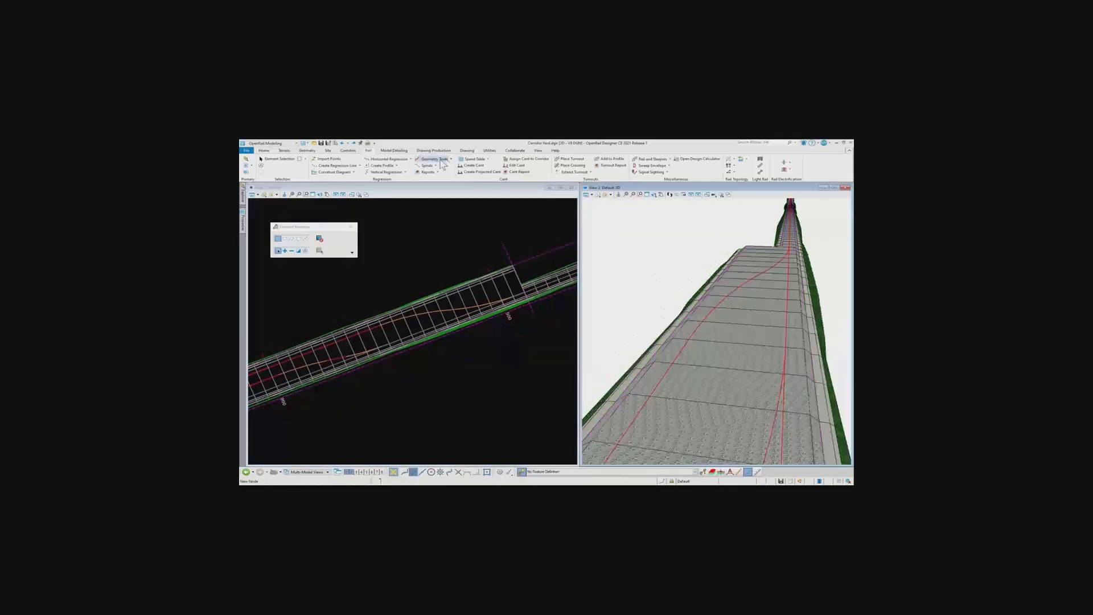
{"action": "left_click", "coordinate": [349, 151]}
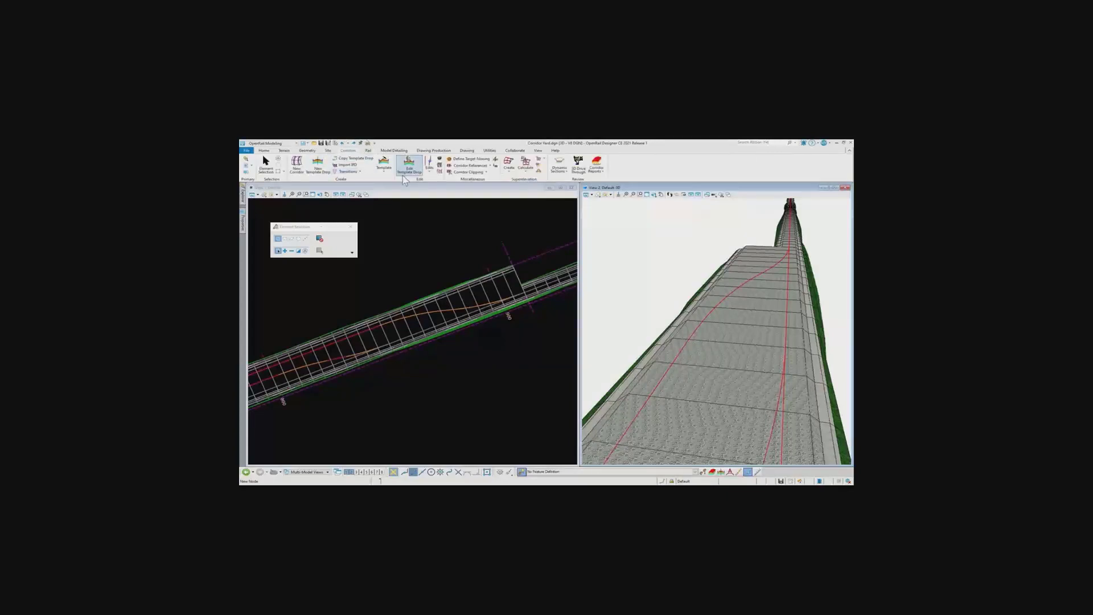
{"action": "left_click", "coordinate": [429, 175]}
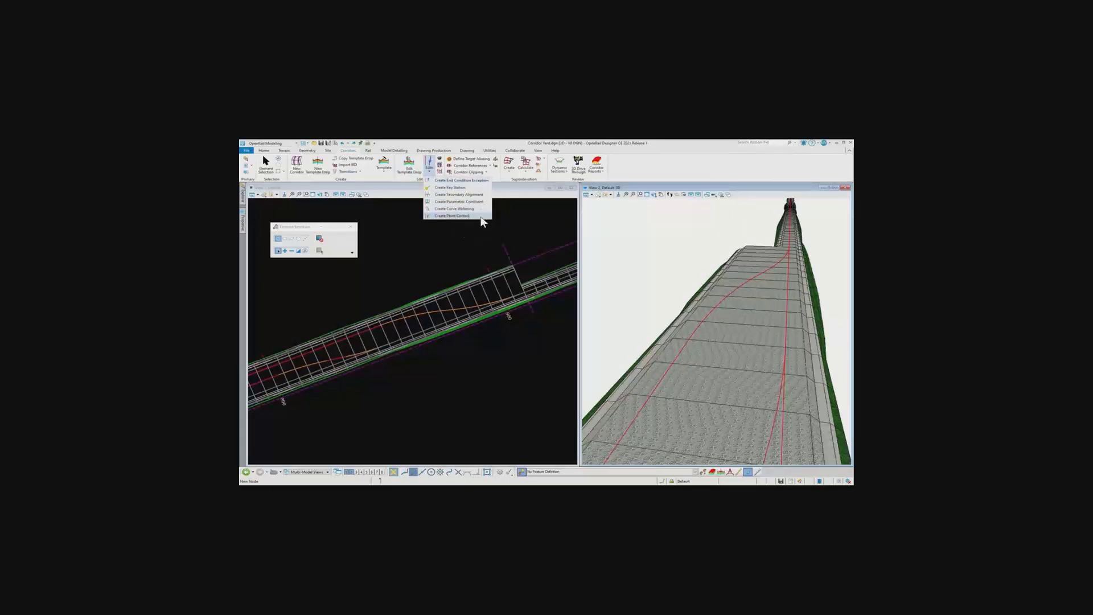
{"action": "left_click", "coordinate": [481, 217]}
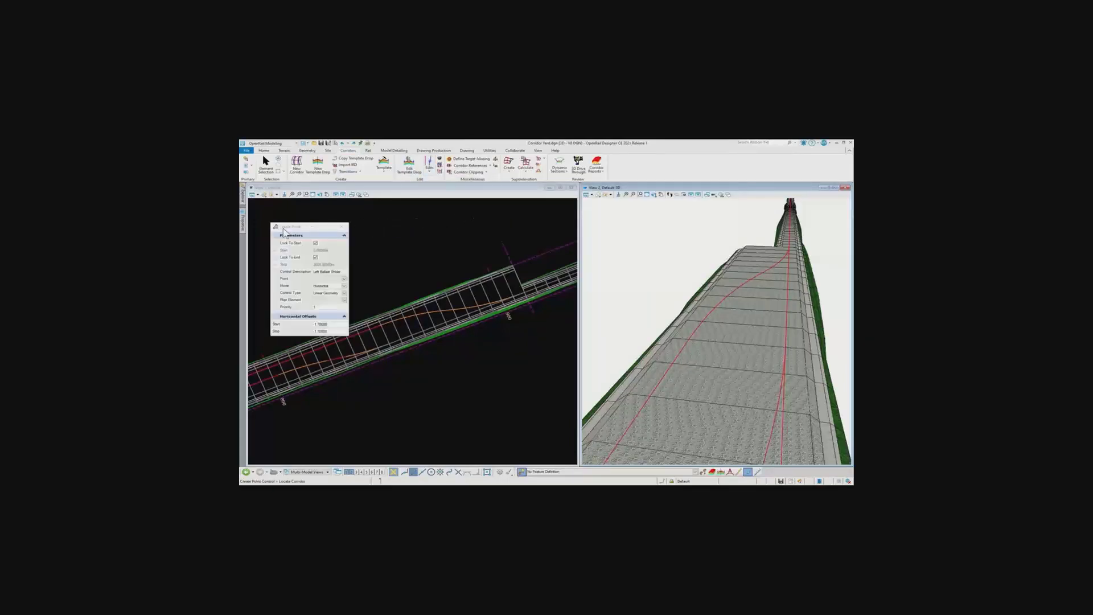
{"action": "left_click_drag", "start_coordinate": [284, 231], "coordinate": [315, 215]}
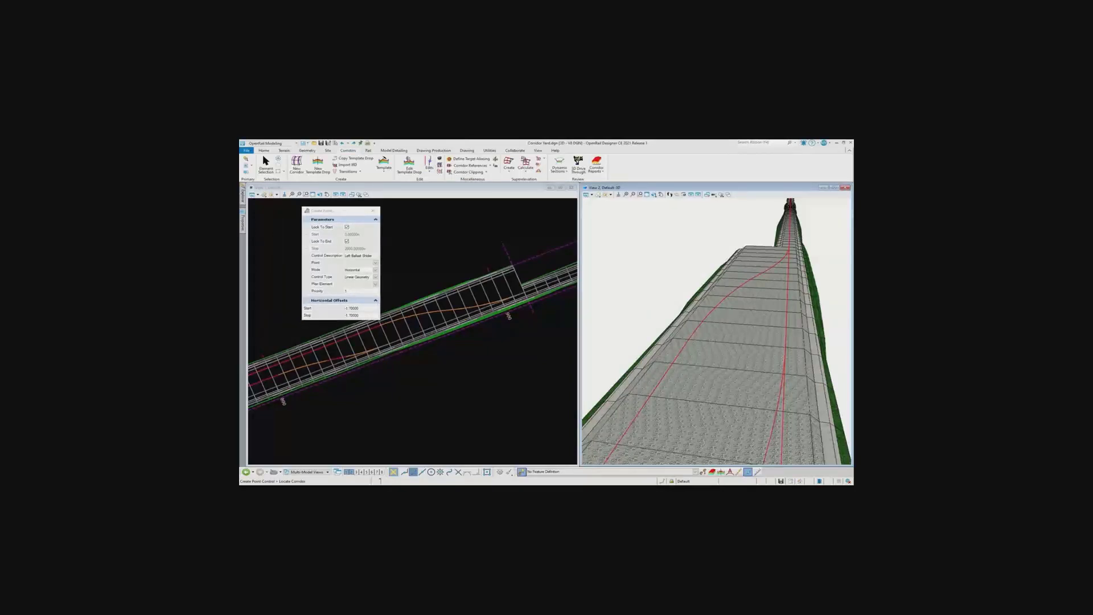
{"action": "left_click", "coordinate": [500, 275]}
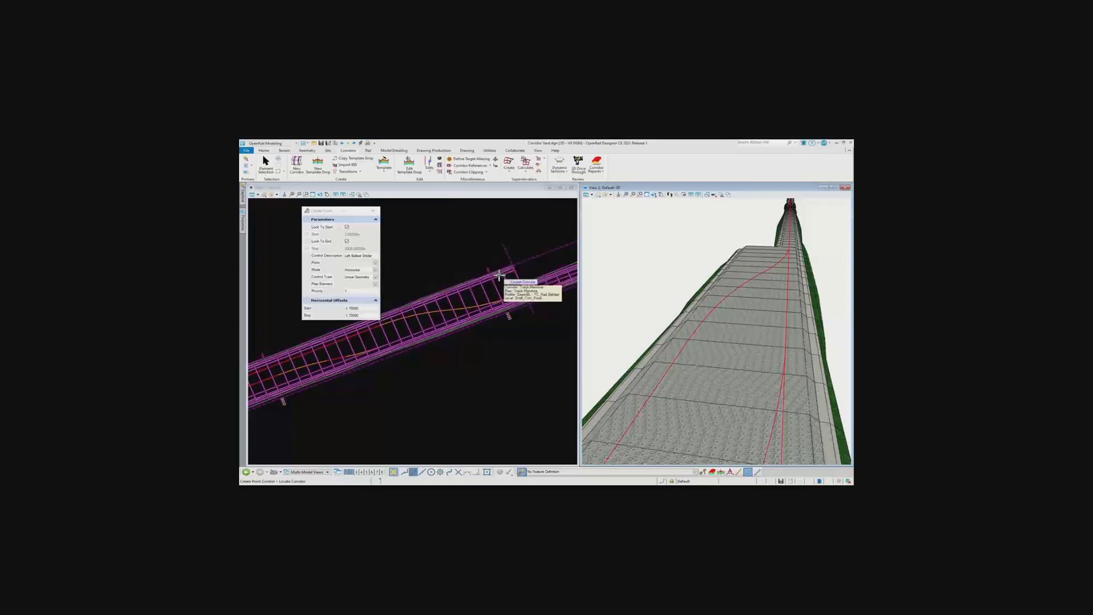
{"action": "left_click", "coordinate": [507, 283]}
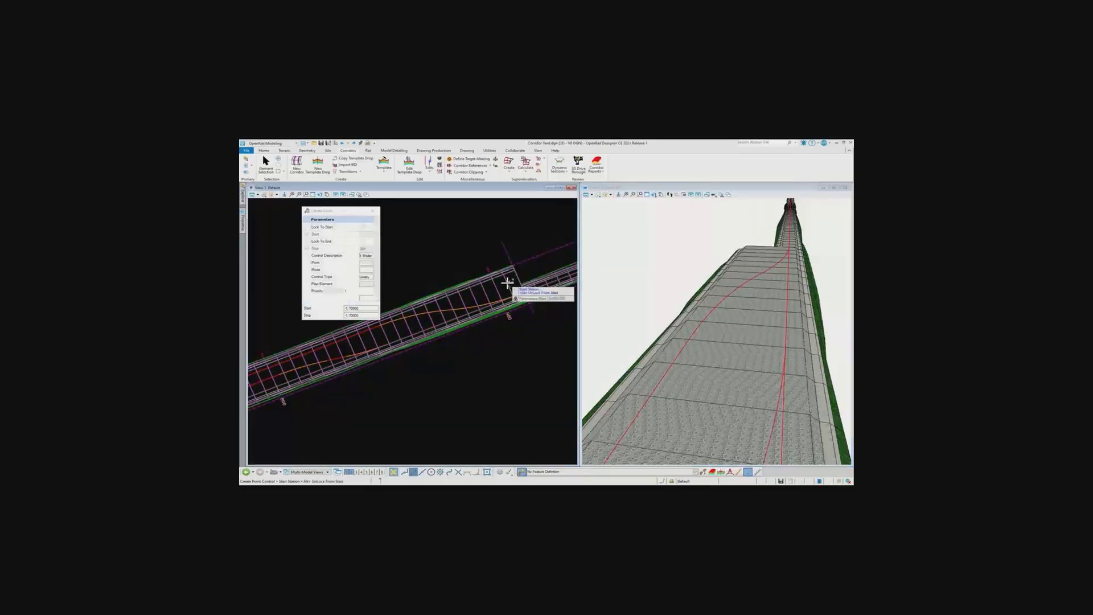
{"action": "left_click", "coordinate": [363, 228]}
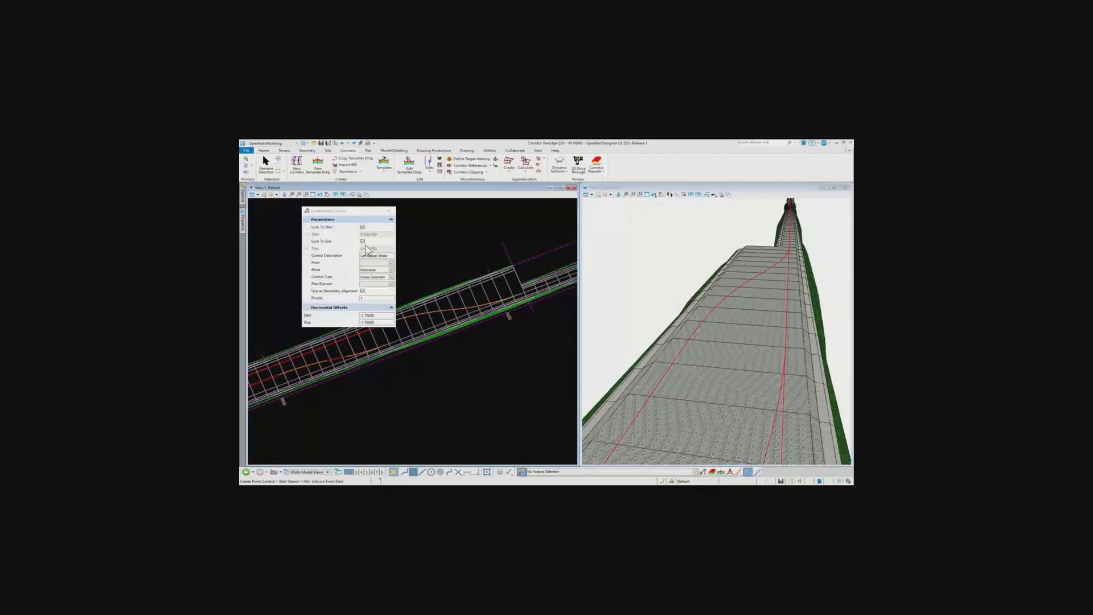
Control the LO ballast point horizontally by linear geometry, with Siding Track B as plan element and secondary alignment, and apply the point control
{"action": "left_click", "coordinate": [393, 256]}
{"action": "left_click", "coordinate": [391, 262]}
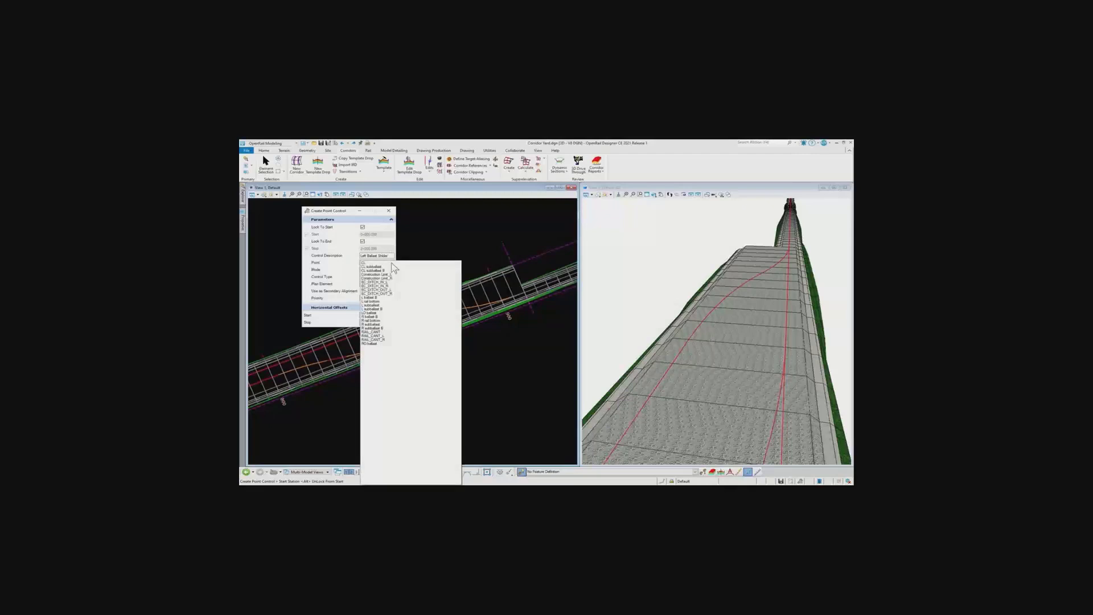
{"action": "left_click", "coordinate": [371, 313]}
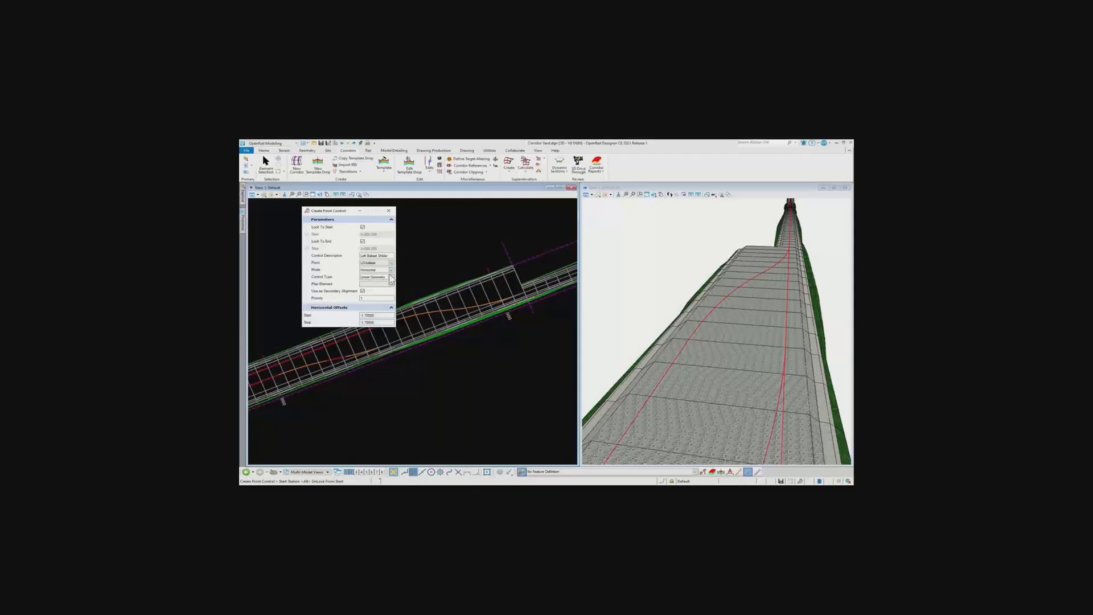
{"action": "left_click", "coordinate": [392, 284]}
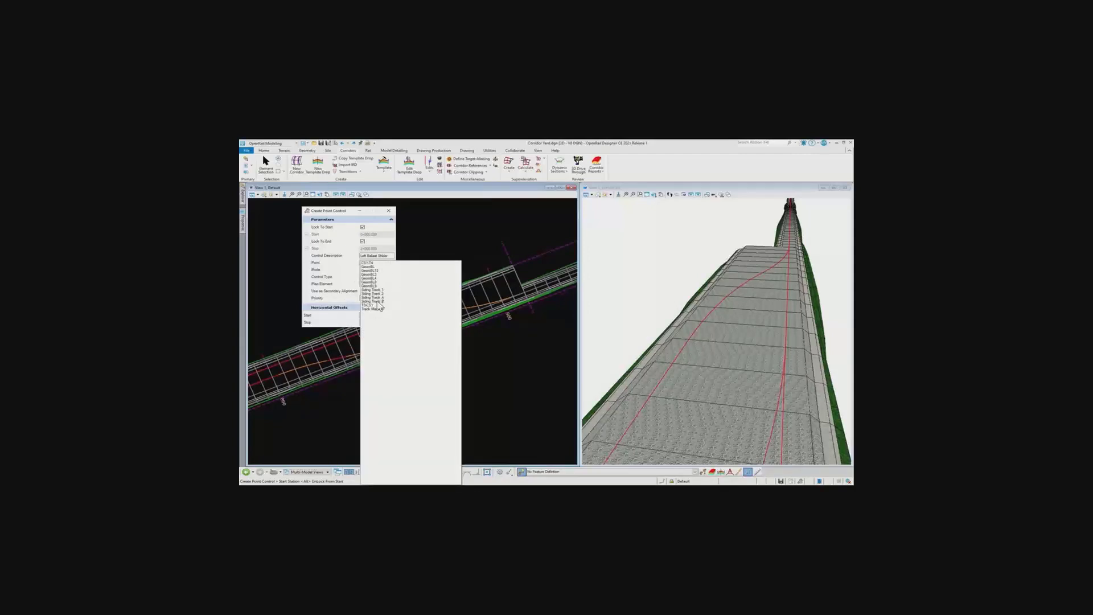
{"action": "left_click", "coordinate": [379, 302]}
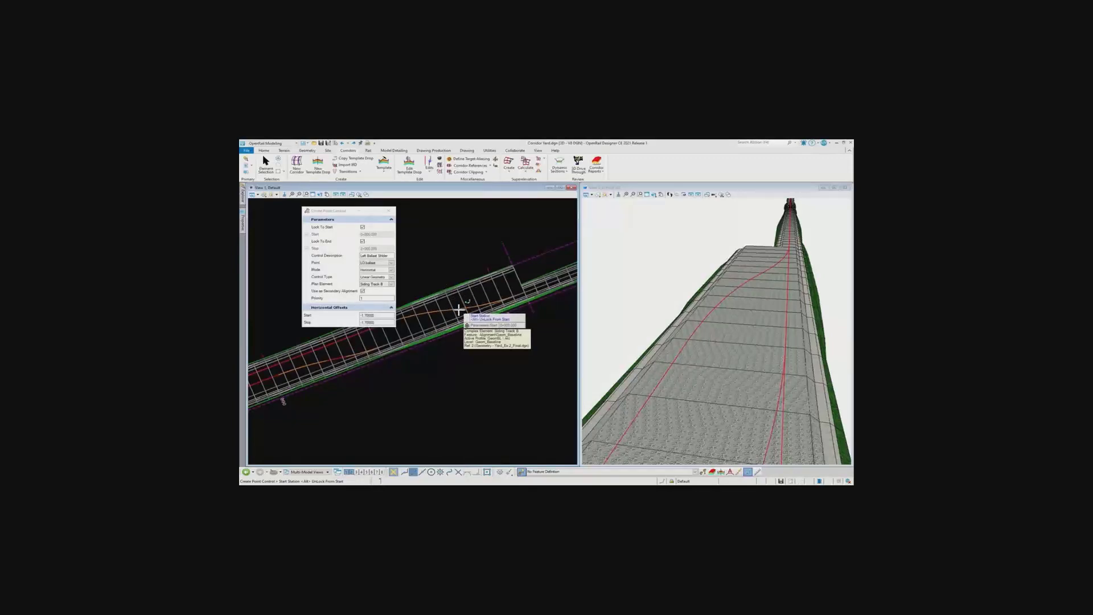
{"action": "left_click", "coordinate": [459, 373]}
{"action": "left_click", "coordinate": [459, 372]}
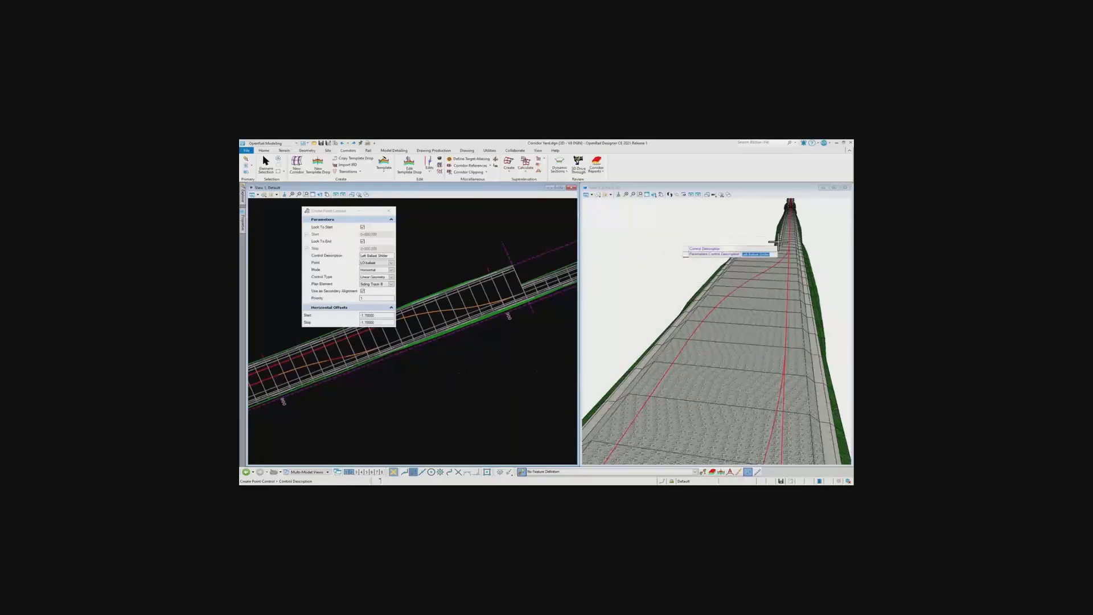
{"action": "left_click", "coordinate": [618, 228]}
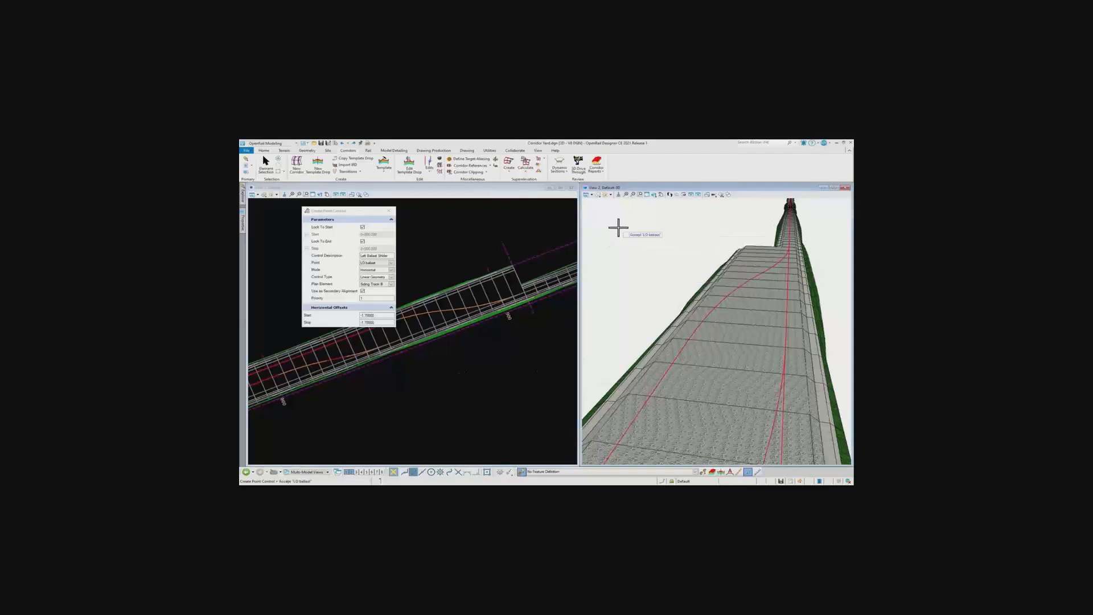
{"action": "left_click", "coordinate": [618, 228]}
{"action": "left_click", "coordinate": [618, 227]}
{"action": "left_click", "coordinate": [618, 228]}
{"action": "left_click", "coordinate": [619, 228]}
{"action": "left_click", "coordinate": [619, 228]}
{"action": "left_click", "coordinate": [618, 227]}
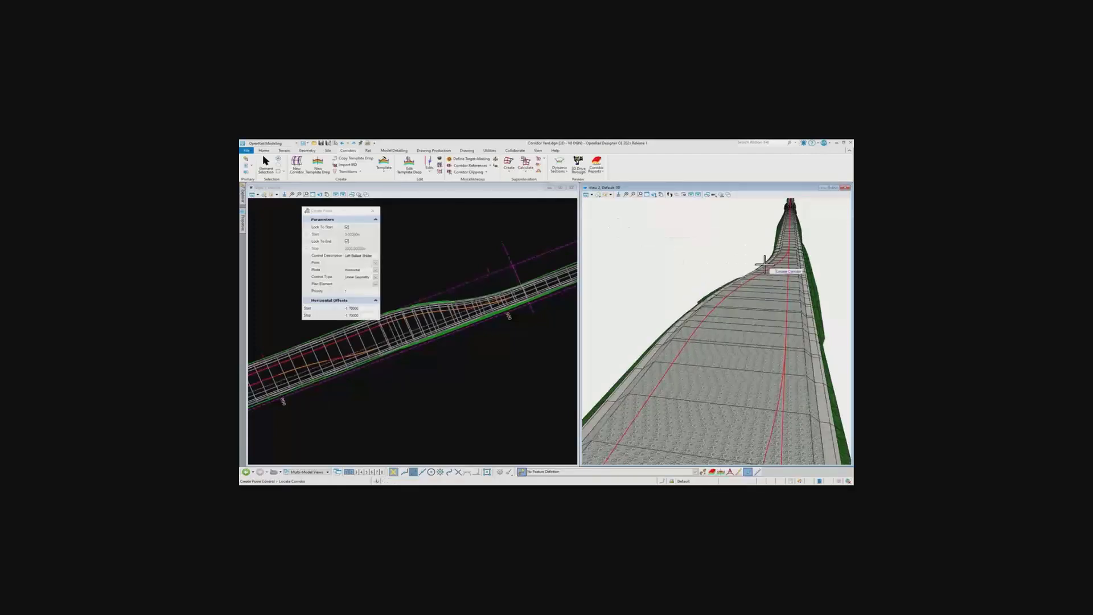
Open a cross section view of the Track Mainline corridor in View 3 and narrow its window to the 3D view's width
{"action": "scroll", "coordinate": [785, 256], "scroll_direction": "up", "scroll_amount": 3}
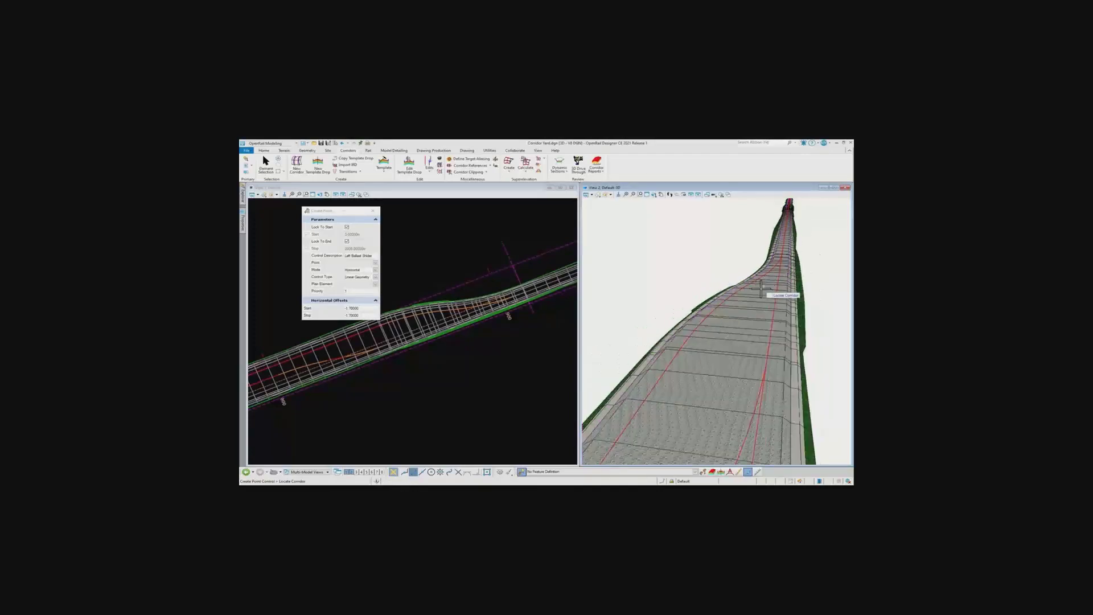
{"action": "scroll", "coordinate": [444, 348], "scroll_direction": "up", "scroll_amount": 2}
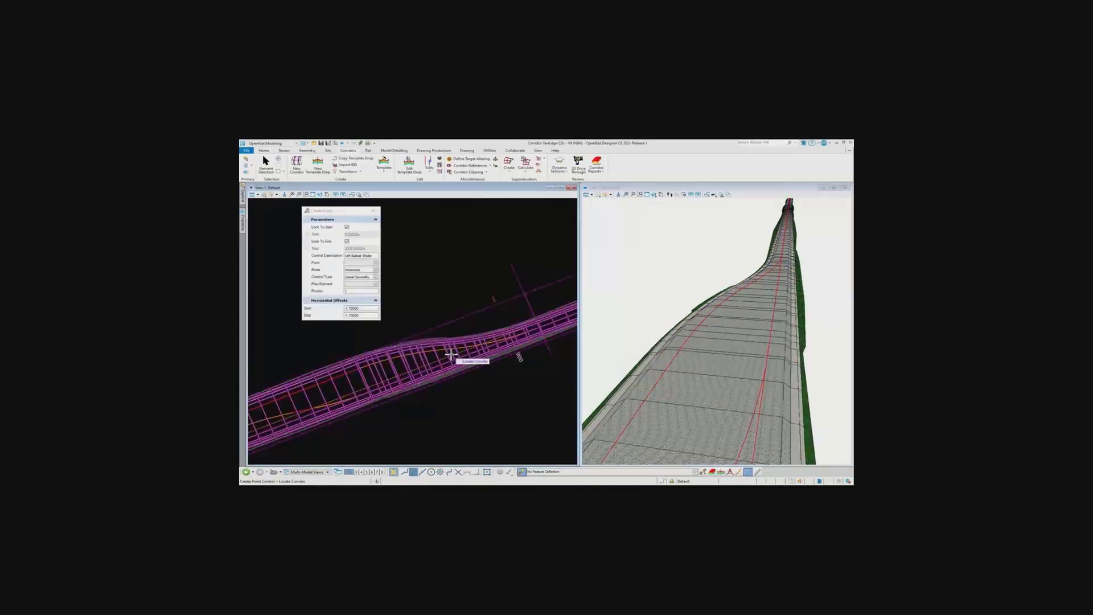
{"action": "scroll", "coordinate": [792, 283], "scroll_direction": "up", "scroll_amount": 2}
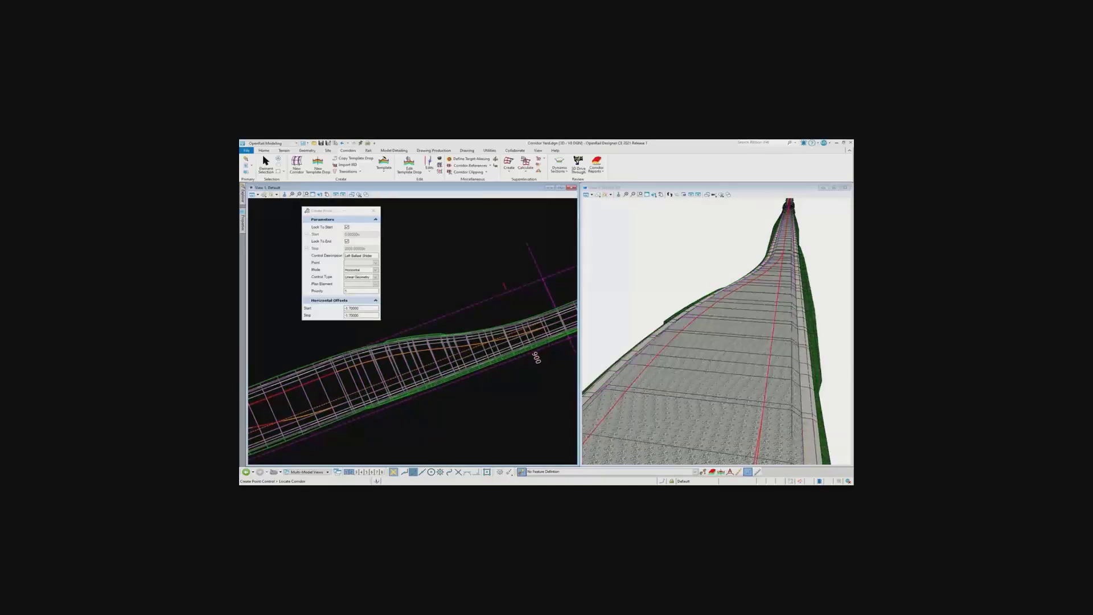
{"action": "scroll", "coordinate": [486, 299], "scroll_direction": "down", "scroll_amount": 2}
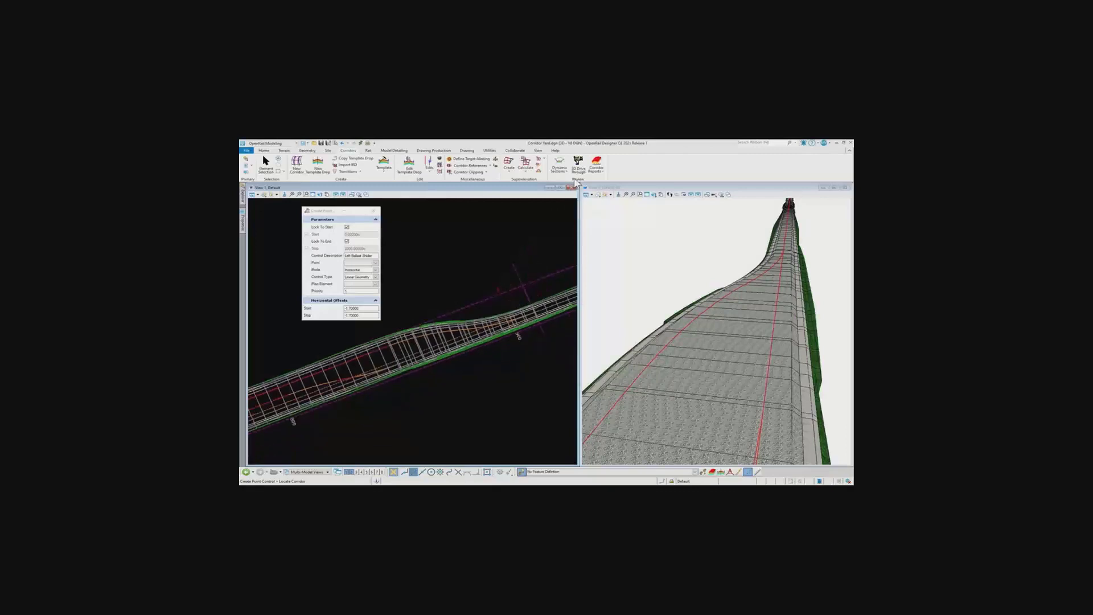
{"action": "left_click", "coordinate": [560, 166]}
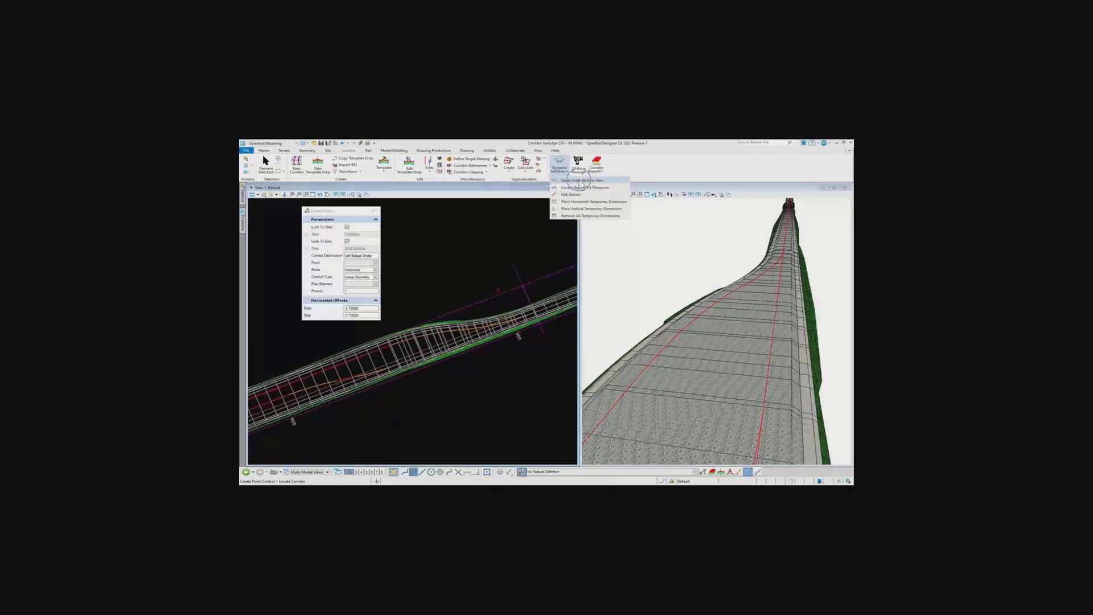
{"action": "left_click", "coordinate": [579, 181]}
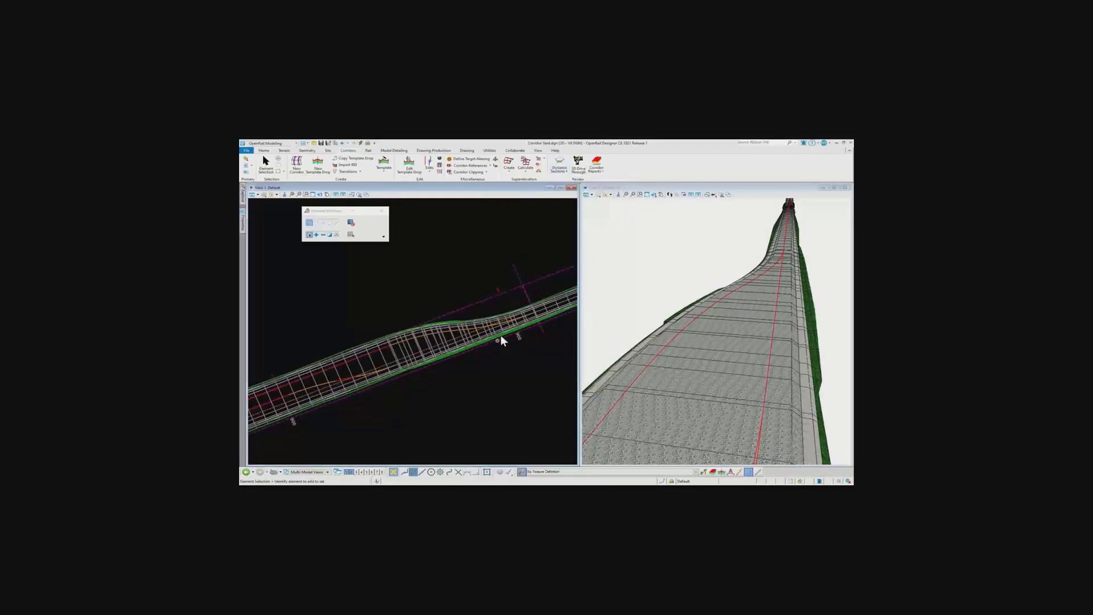
{"action": "left_click", "coordinate": [559, 167]}
{"action": "left_click", "coordinate": [570, 180]}
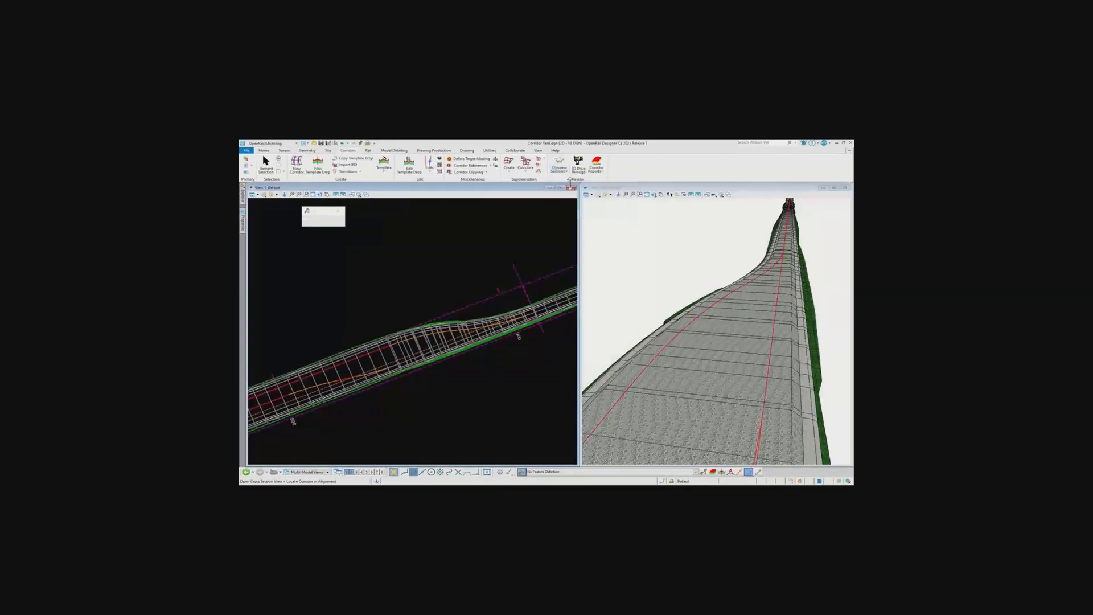
{"action": "left_click", "coordinate": [457, 323]}
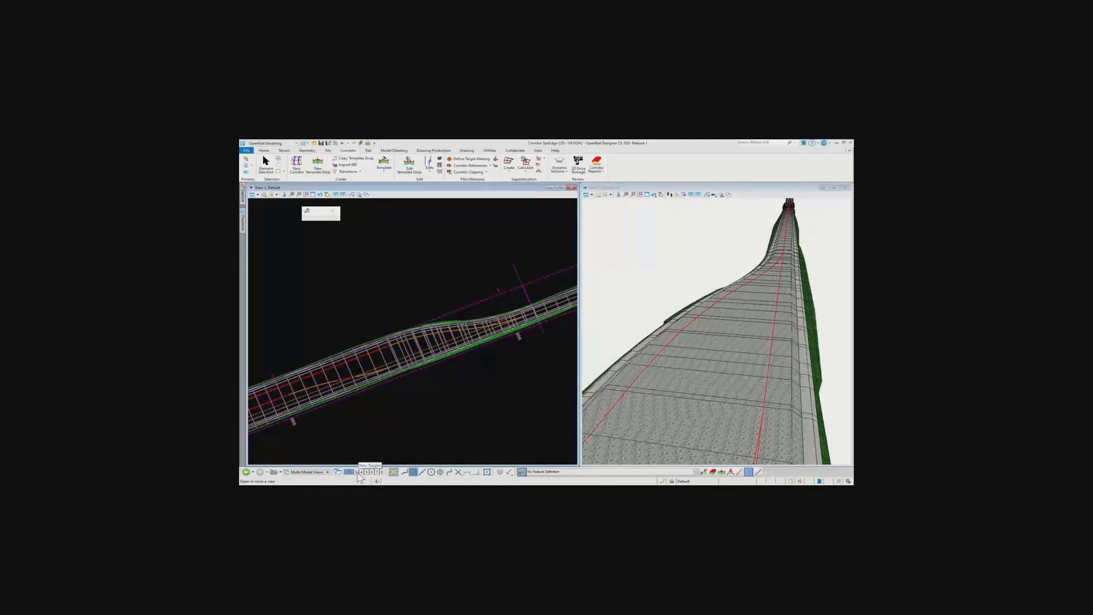
{"action": "left_click", "coordinate": [357, 473]}
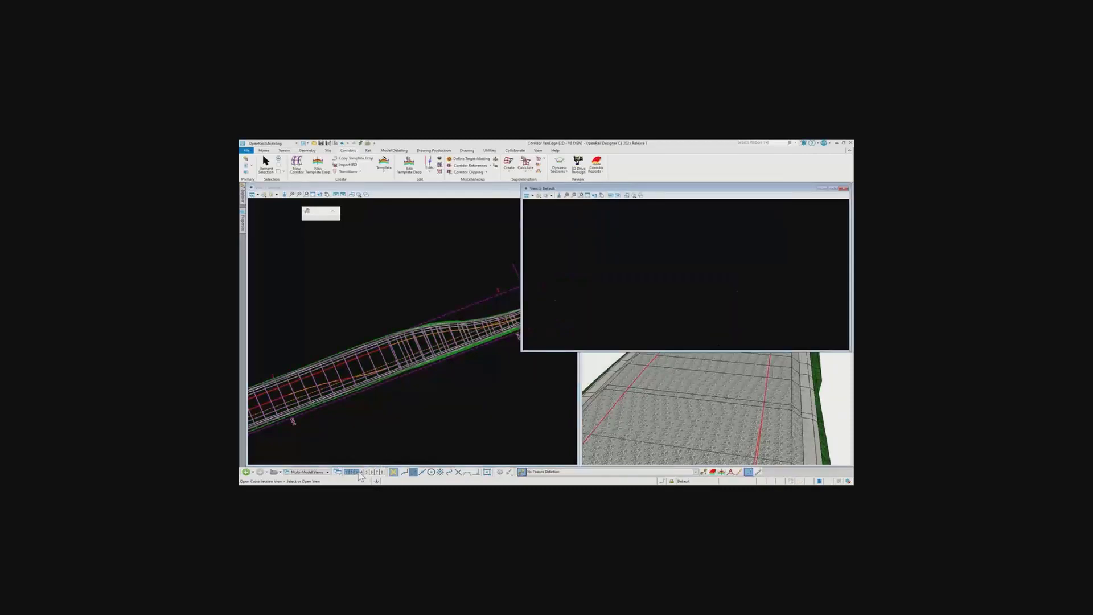
{"action": "left_click", "coordinate": [654, 262]}
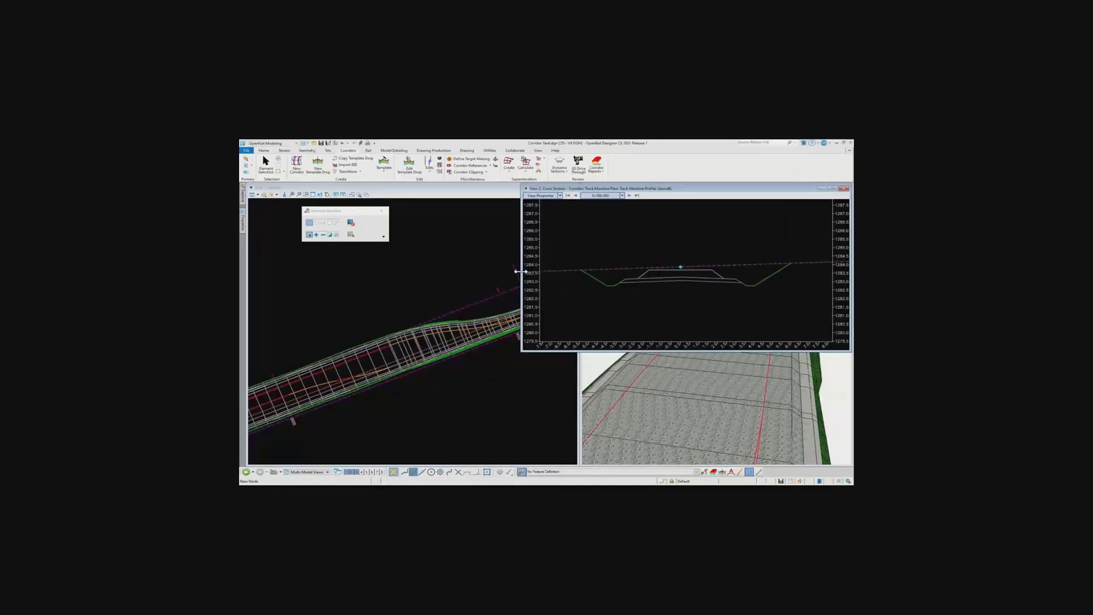
{"action": "left_click_drag", "start_coordinate": [516, 269], "coordinate": [585, 269]}
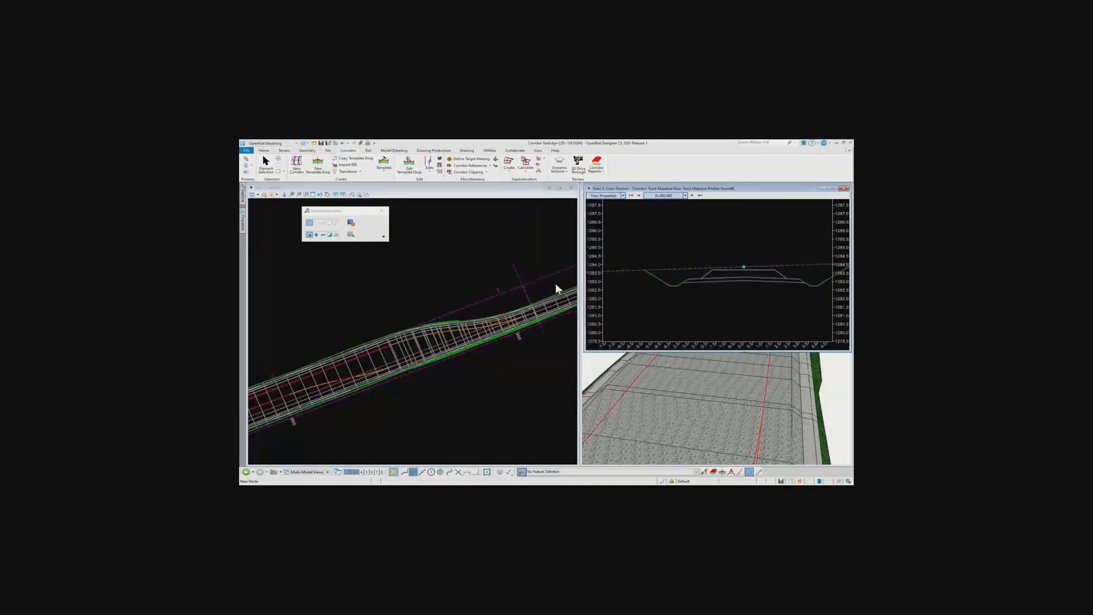
Reposition the cross section window below the plan view so that it clears the upper part of the 3D view
{"action": "scroll", "coordinate": [467, 327], "scroll_direction": "down", "scroll_amount": 3}
{"action": "scroll", "coordinate": [409, 352], "scroll_direction": "down", "scroll_amount": 3}
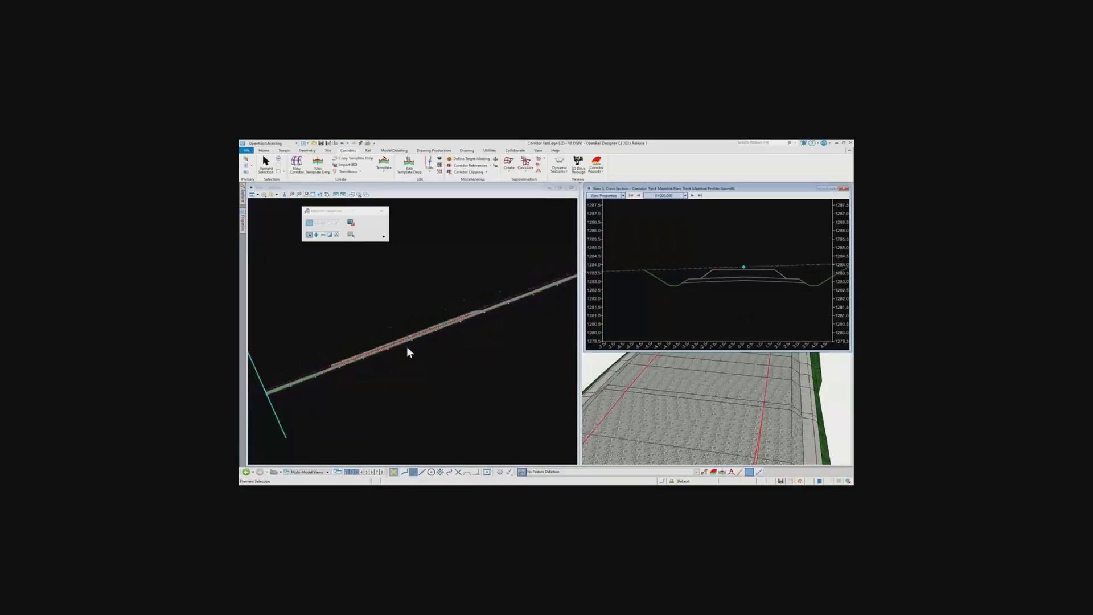
{"action": "scroll", "coordinate": [342, 365], "scroll_direction": "up", "scroll_amount": 3}
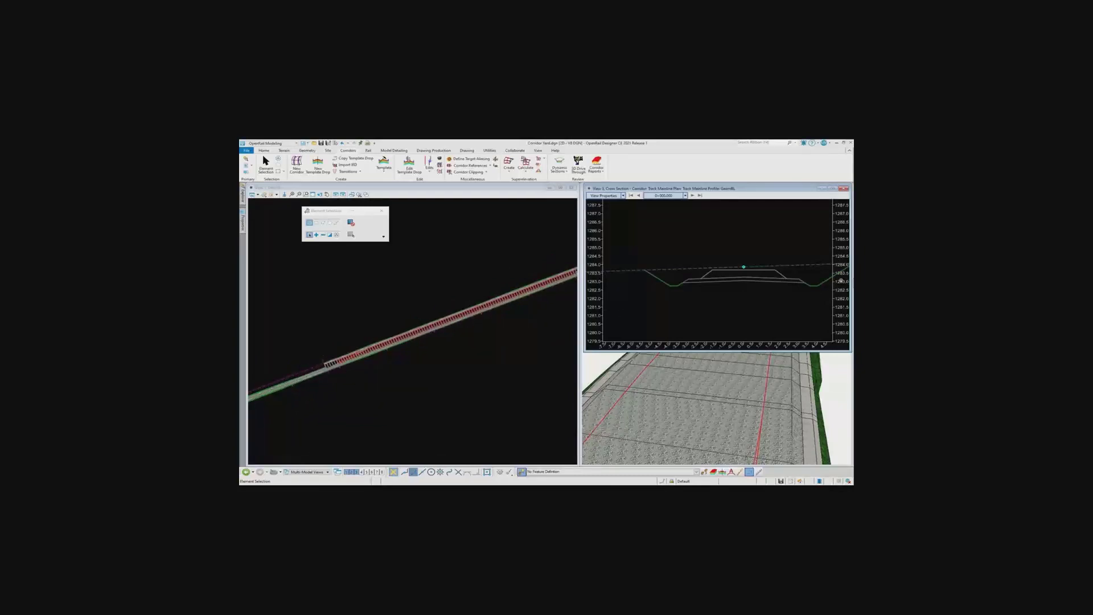
{"action": "left_click_drag", "start_coordinate": [756, 192], "coordinate": [575, 340]}
{"action": "scroll", "coordinate": [522, 305], "scroll_direction": "down", "scroll_amount": 1}
{"action": "middle_click_drag", "start_coordinate": [513, 304], "coordinate": [482, 265]}
{"action": "left_click_drag", "start_coordinate": [567, 341], "coordinate": [561, 329]}
{"action": "middle_click_drag", "start_coordinate": [562, 411], "coordinate": [535, 396]}
Locate the cross section station by a data point near the yard's eastern end and examine the ballast's left edge
{"action": "right_click", "coordinate": [545, 367]}
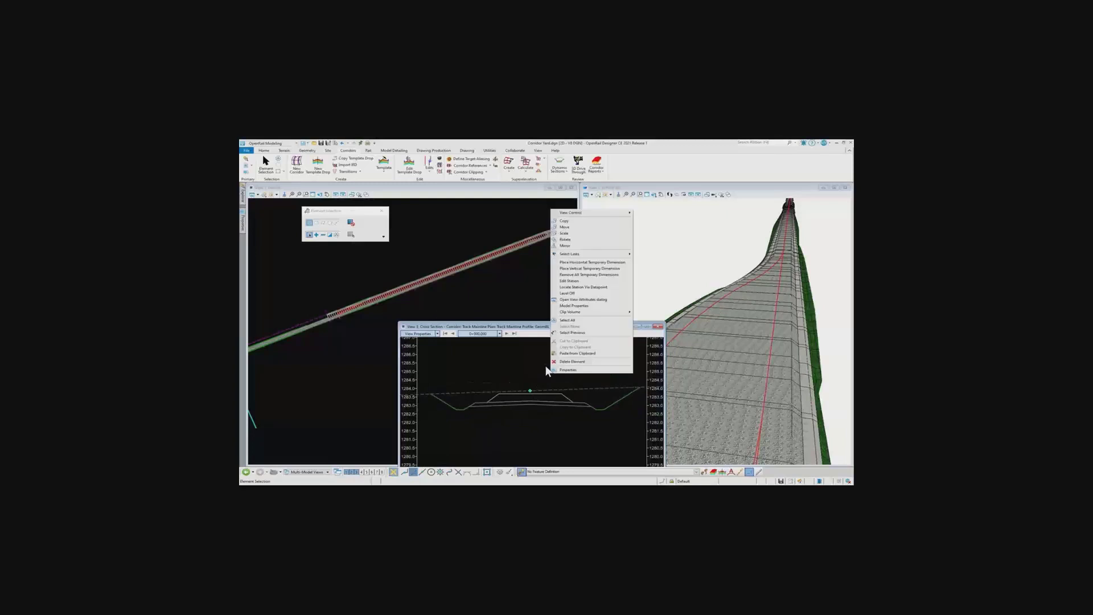
{"action": "left_click", "coordinate": [593, 287]}
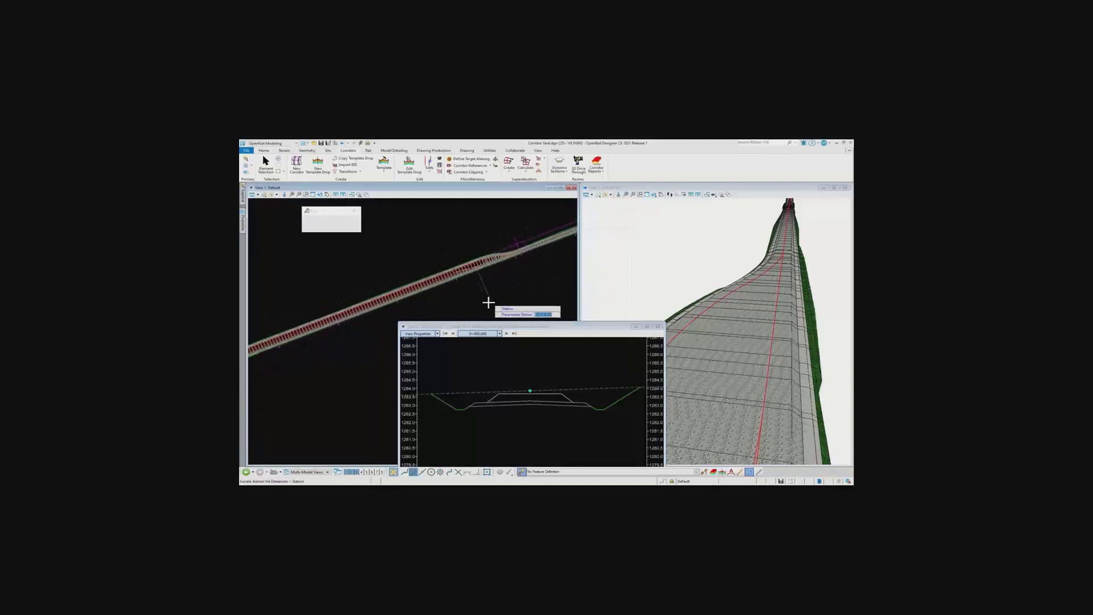
{"action": "left_click", "coordinate": [476, 308]}
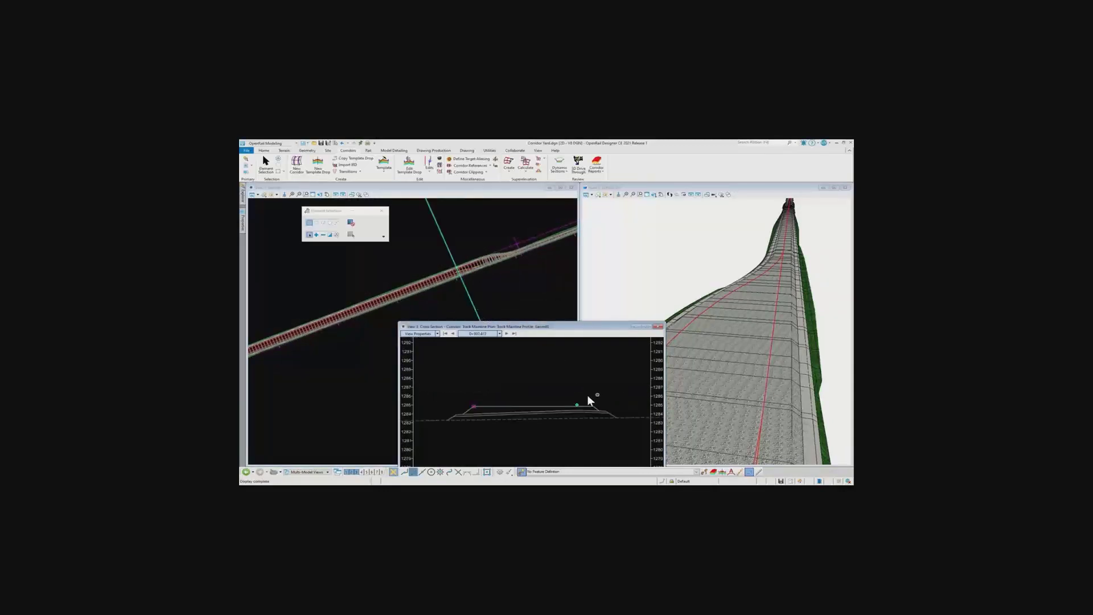
{"action": "left_click", "coordinate": [472, 411]}
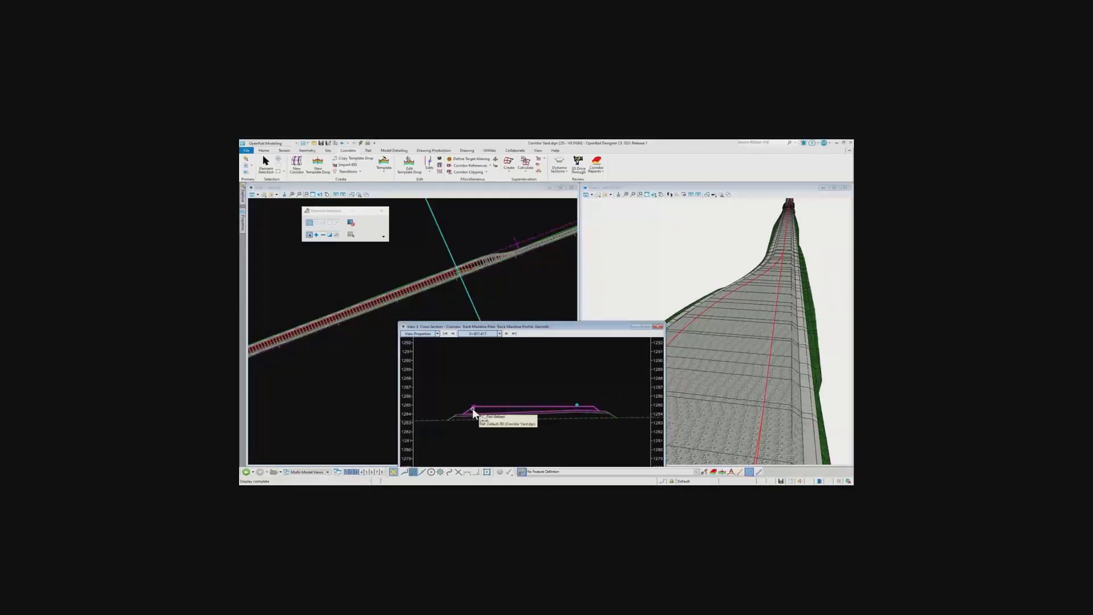
Step the Track Mainline corridor's cross section forward station by station towards the turnouts and examine the ballast width at each one
{"action": "left_click", "coordinate": [580, 405]}
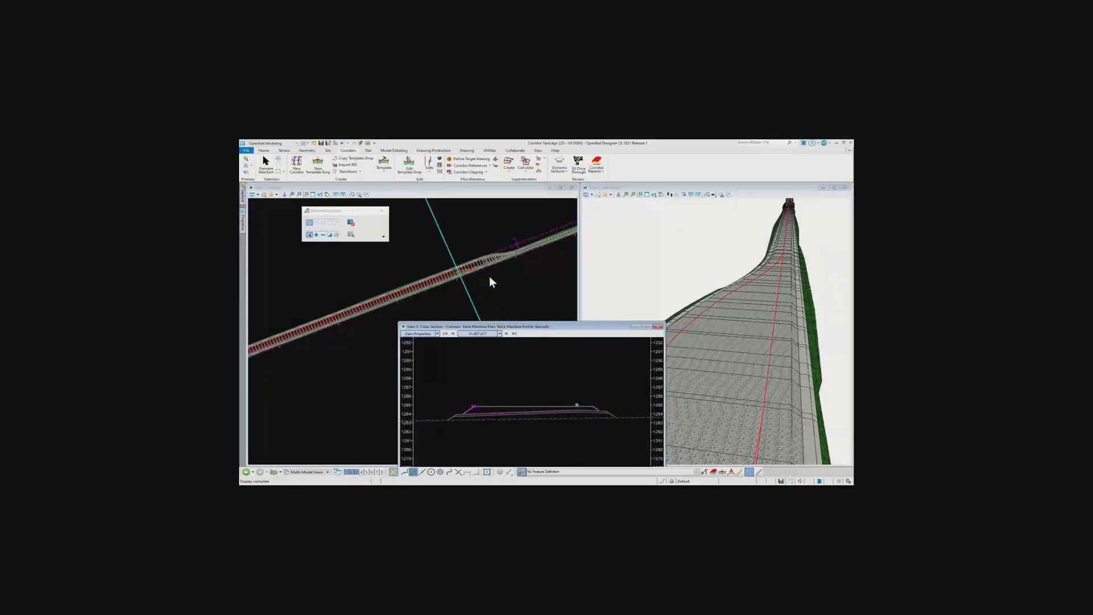
{"action": "scroll", "coordinate": [479, 276], "scroll_direction": "up", "scroll_amount": 4}
{"action": "middle_click_drag", "start_coordinate": [480, 261], "coordinate": [366, 312]}
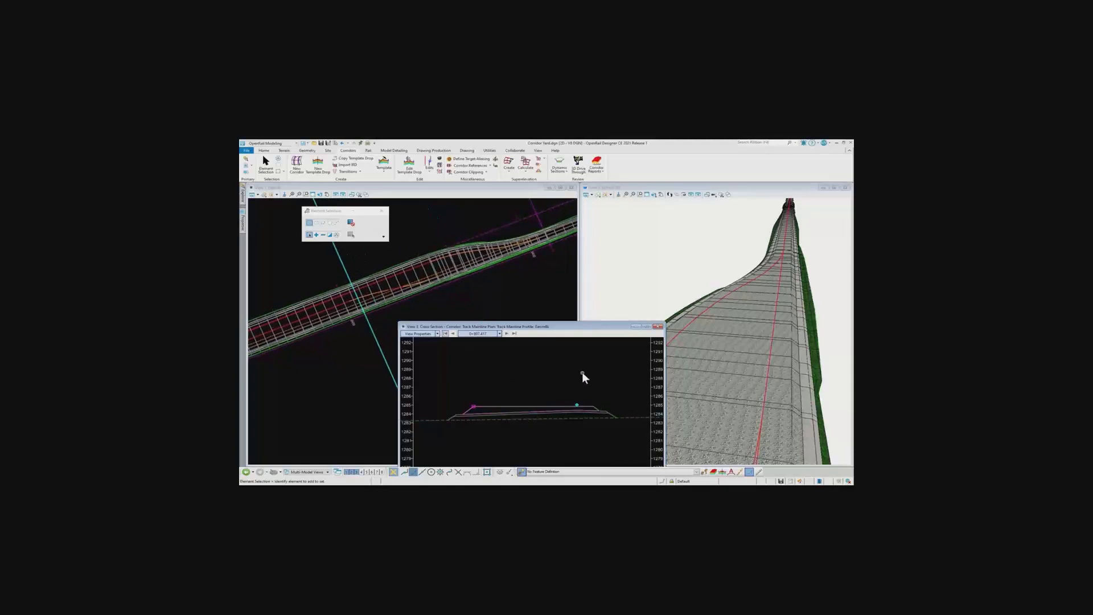
{"action": "left_click", "coordinate": [507, 334]}
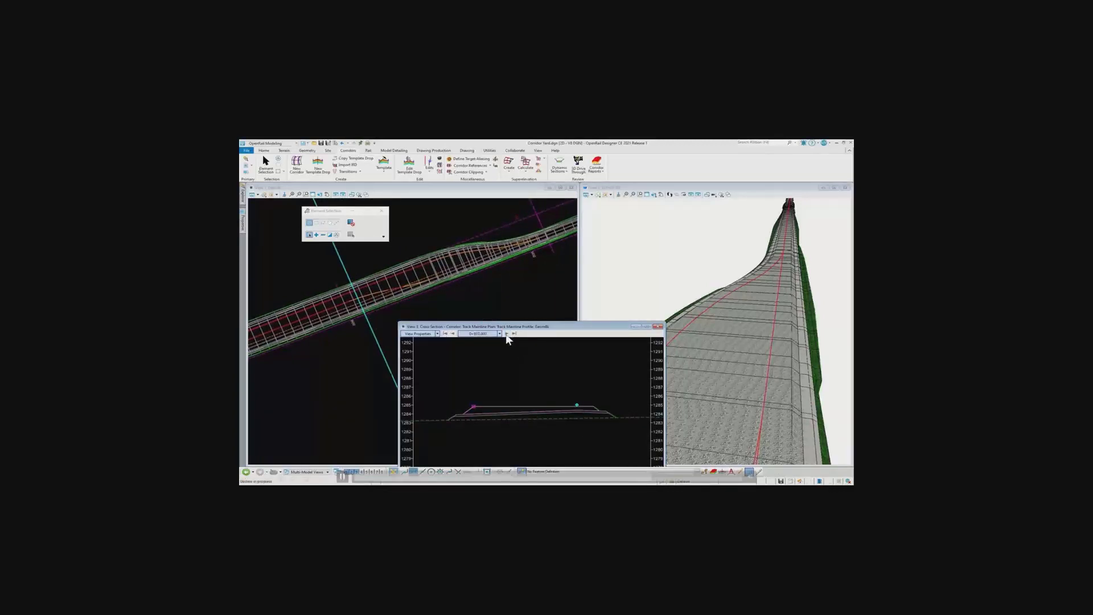
{"action": "left_click", "coordinate": [507, 334]}
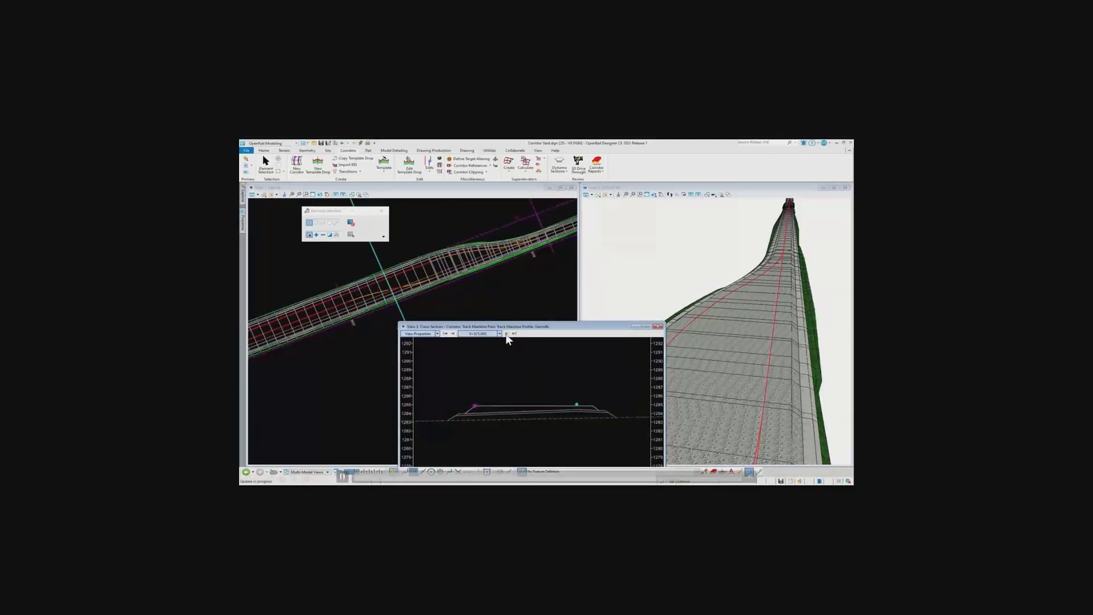
{"action": "left_click", "coordinate": [507, 334]}
{"action": "left_click", "coordinate": [507, 334]}
{"action": "left_click", "coordinate": [506, 334]}
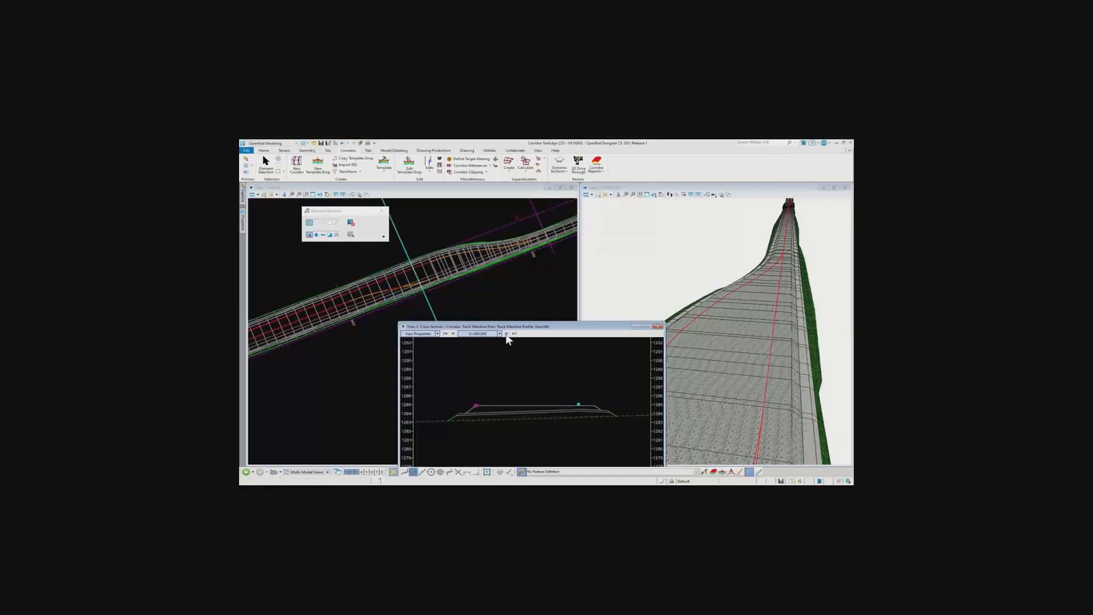
{"action": "left_click", "coordinate": [507, 335]}
{"action": "left_click", "coordinate": [507, 334]}
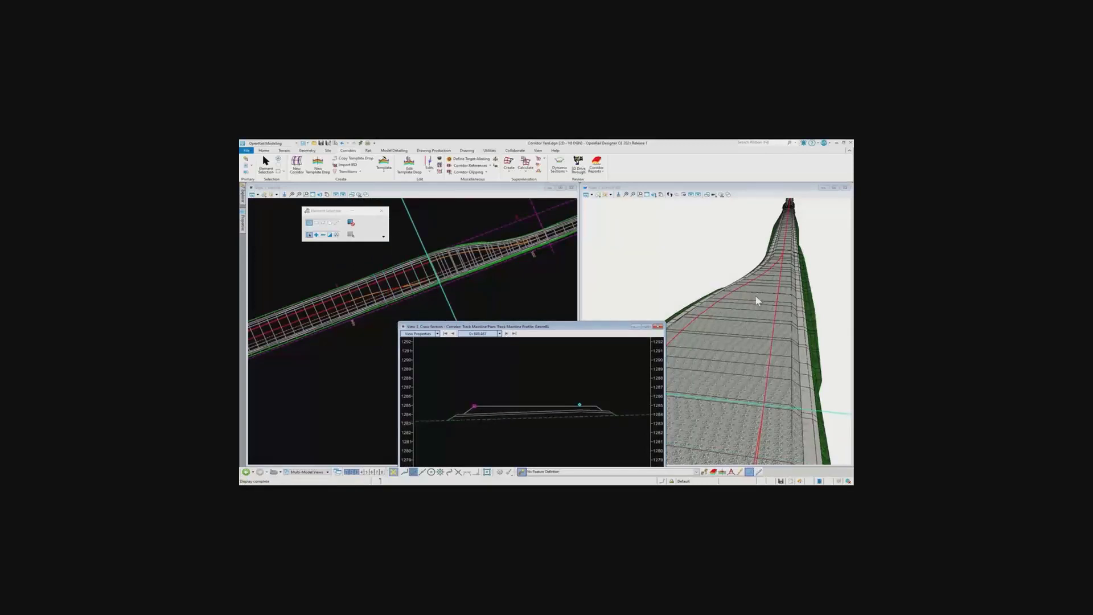
Move the cross section window clear of the 3D view, and step forward through the stations to the single-track section to examine its ballast
{"action": "left_click_drag", "start_coordinate": [556, 327], "coordinate": [457, 326]}
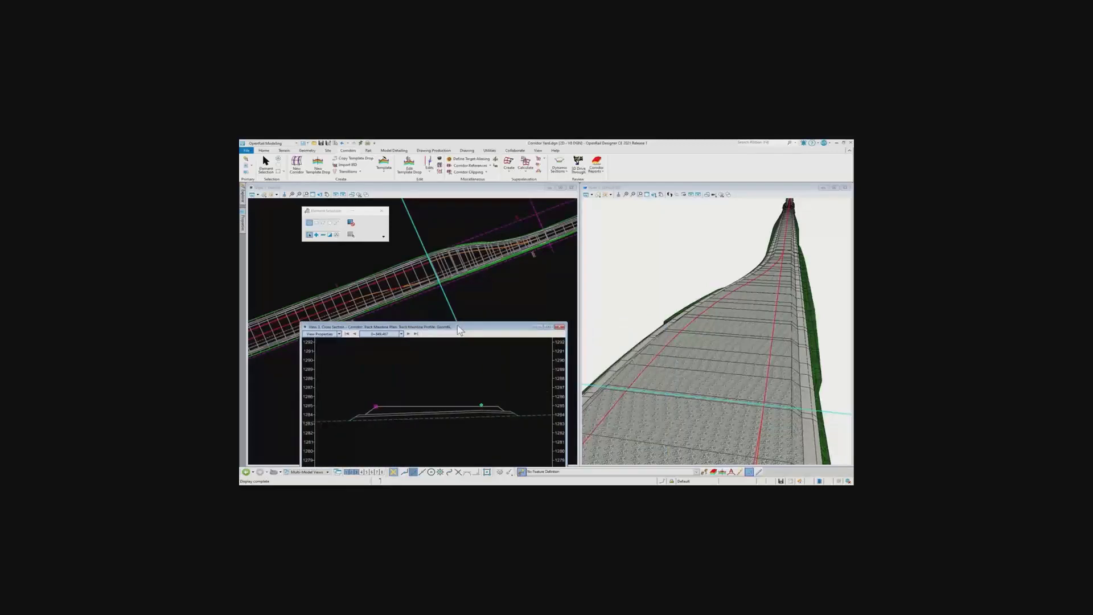
{"action": "left_click", "coordinate": [409, 334]}
{"action": "left_click", "coordinate": [408, 334]}
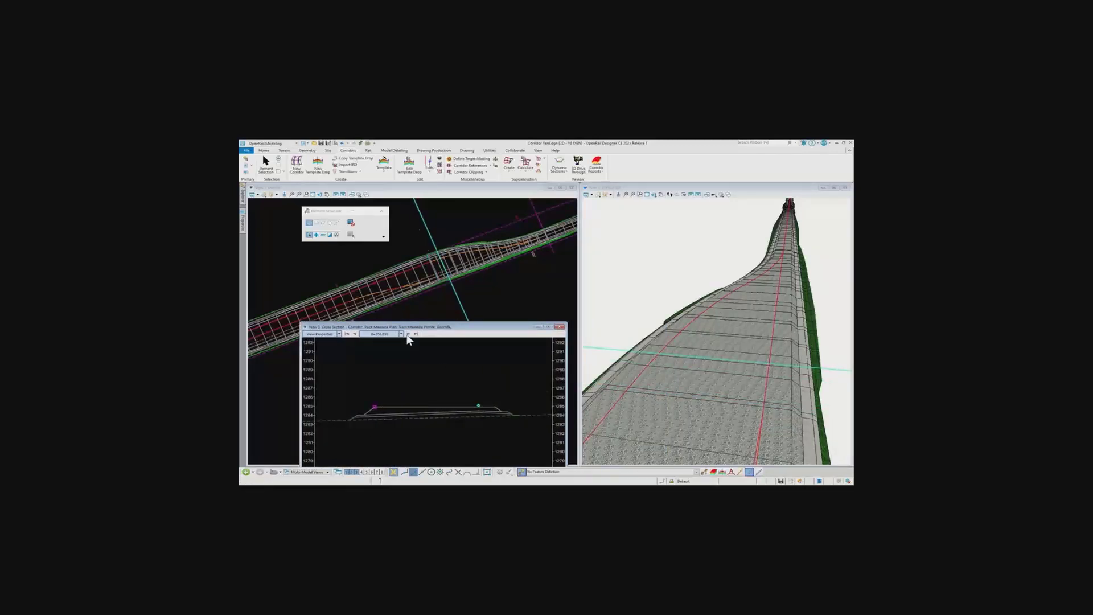
{"action": "left_click", "coordinate": [408, 335]}
{"action": "left_click", "coordinate": [408, 334]}
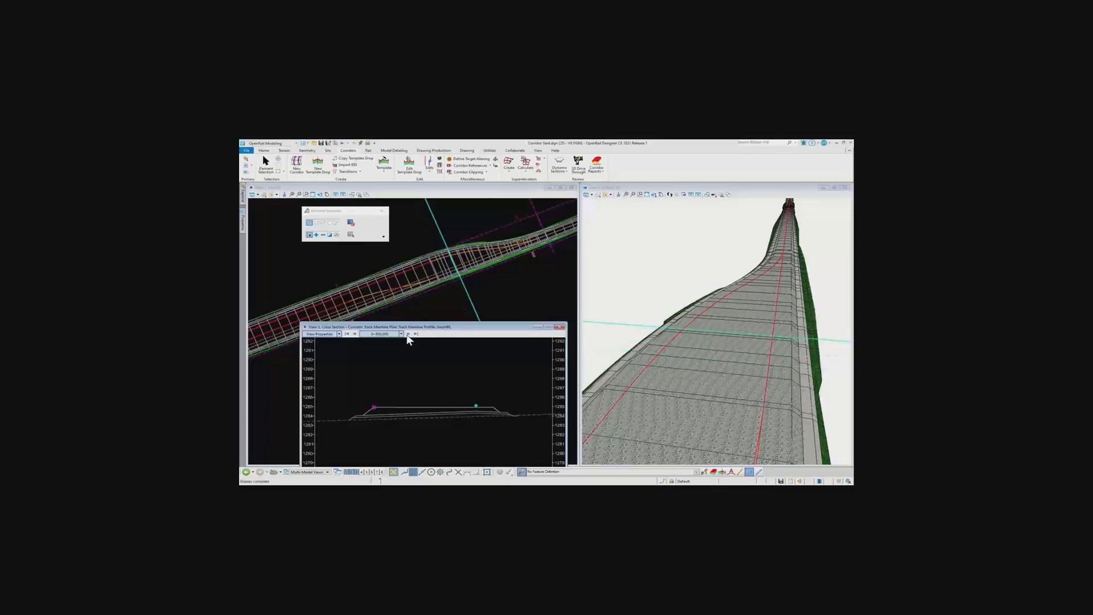
{"action": "left_click", "coordinate": [408, 334]}
{"action": "left_click", "coordinate": [408, 334]}
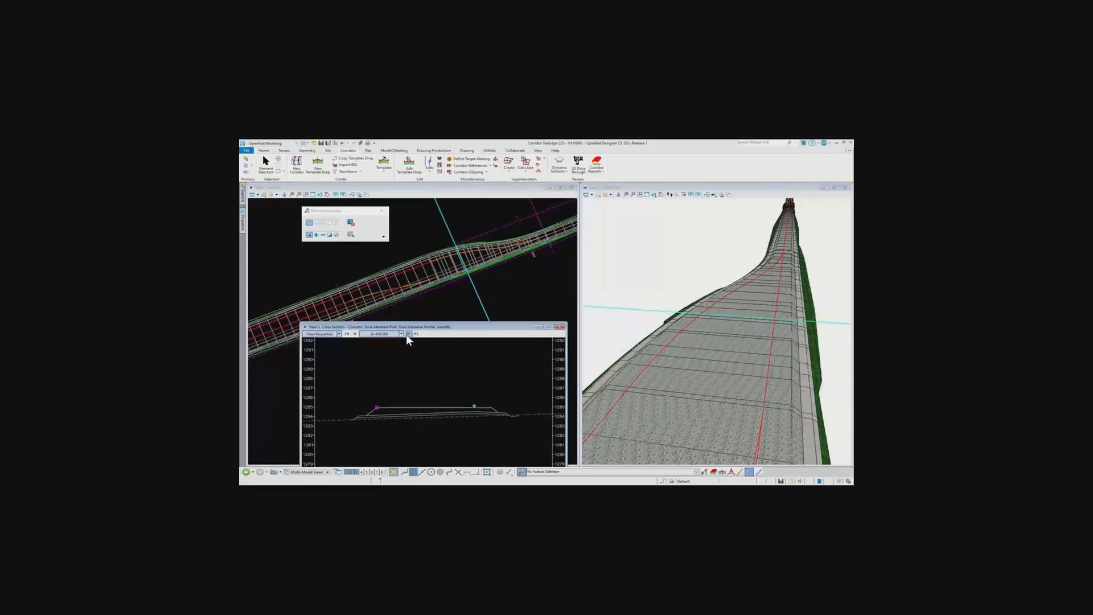
{"action": "left_click", "coordinate": [408, 334]}
{"action": "left_click", "coordinate": [409, 334]}
{"action": "left_click", "coordinate": [408, 335]}
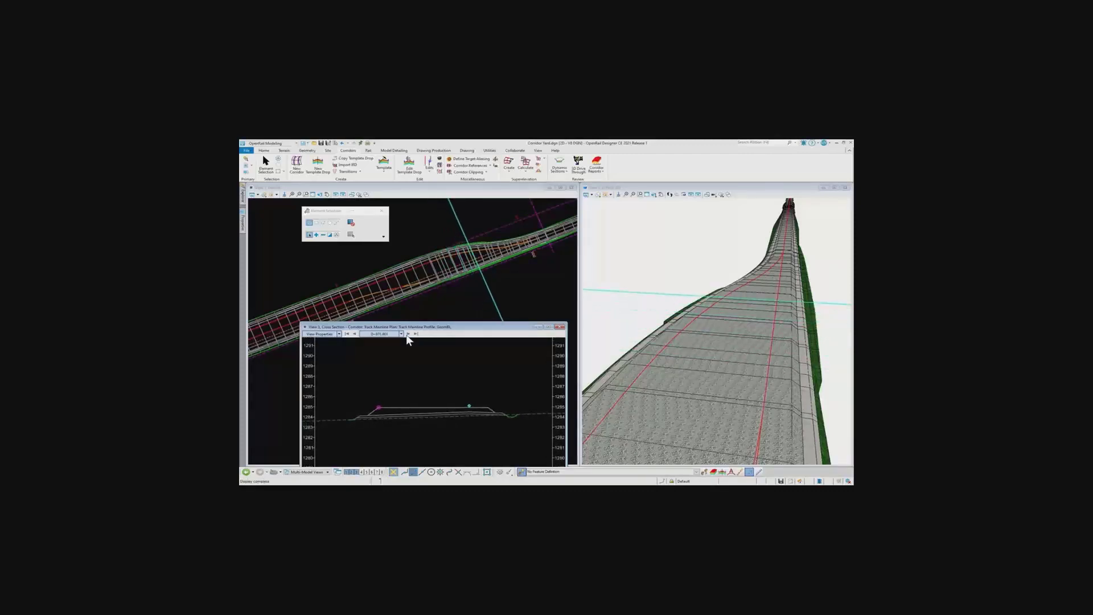
{"action": "left_click", "coordinate": [408, 334]}
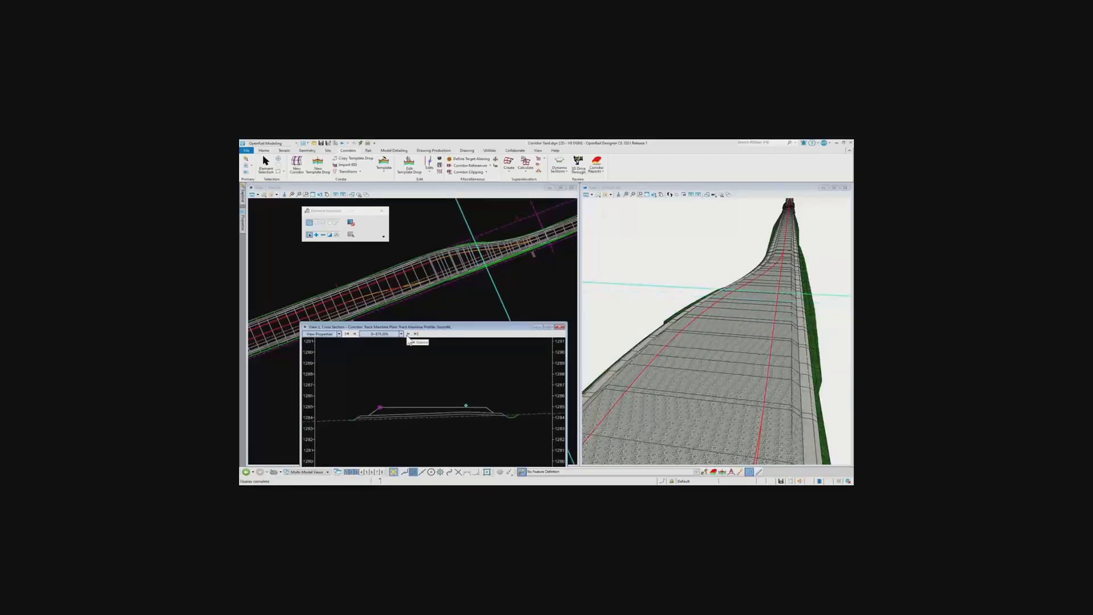
{"action": "left_click", "coordinate": [408, 335]}
{"action": "left_click", "coordinate": [408, 334]}
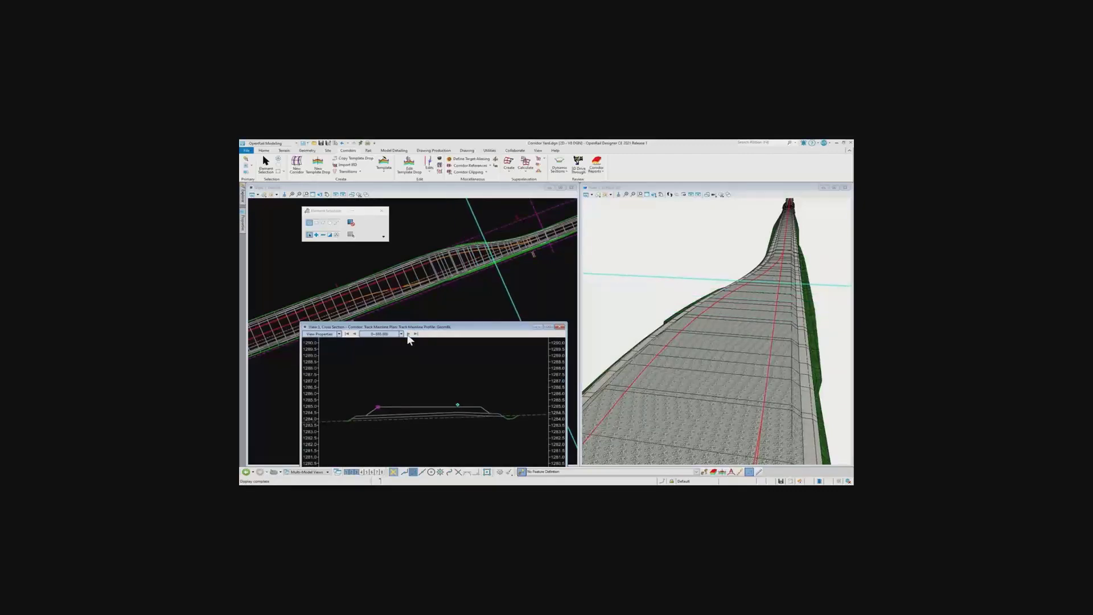
{"action": "left_click", "coordinate": [409, 335]}
{"action": "left_click", "coordinate": [408, 335]}
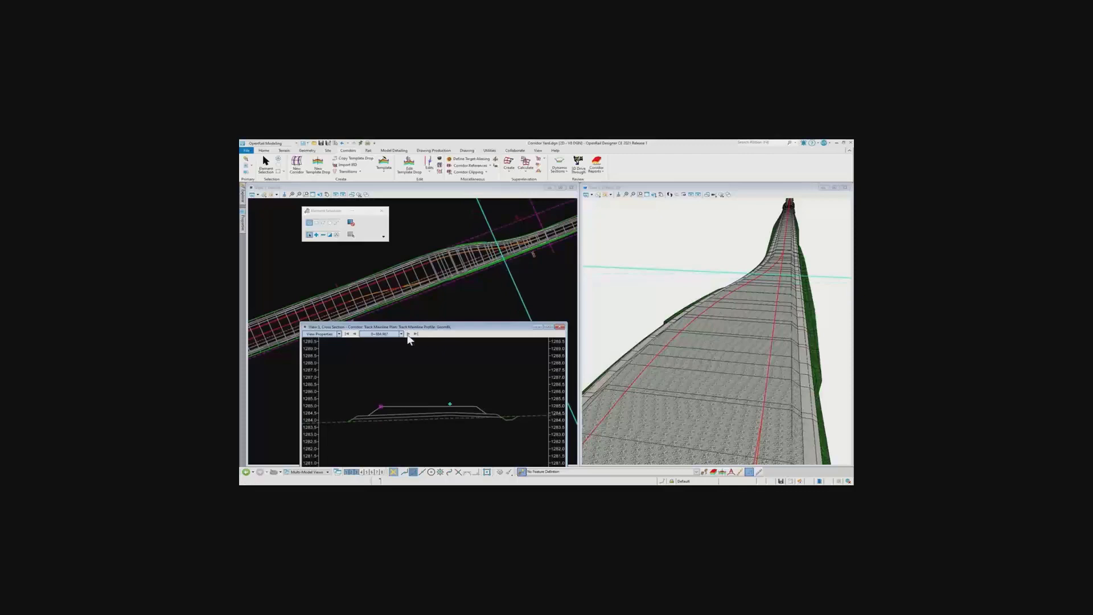
{"action": "left_click", "coordinate": [409, 335]}
{"action": "left_click", "coordinate": [409, 335]}
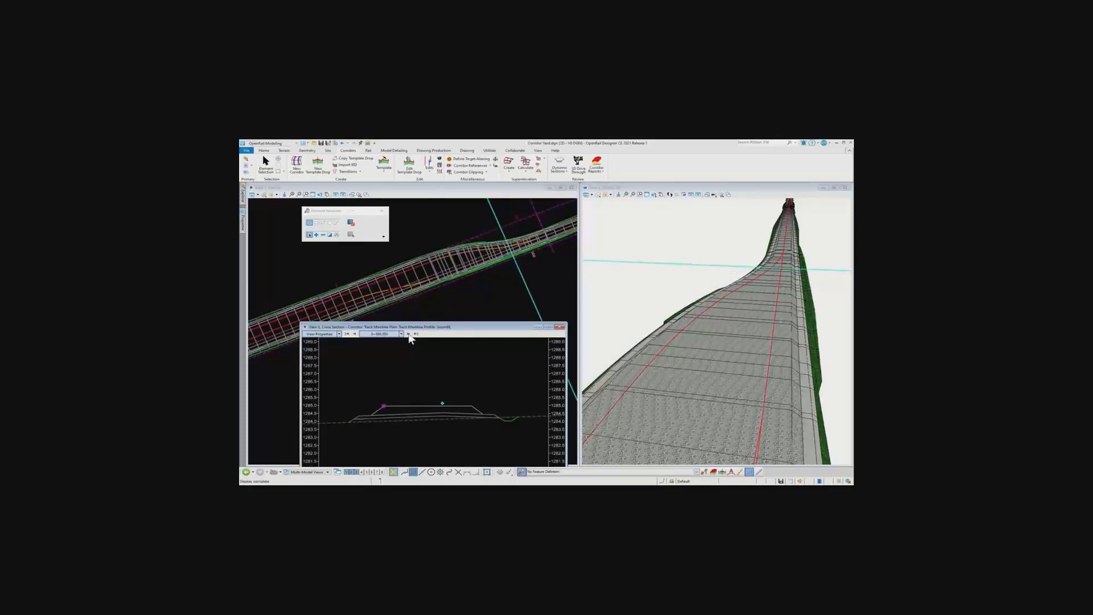
{"action": "left_click", "coordinate": [409, 335]}
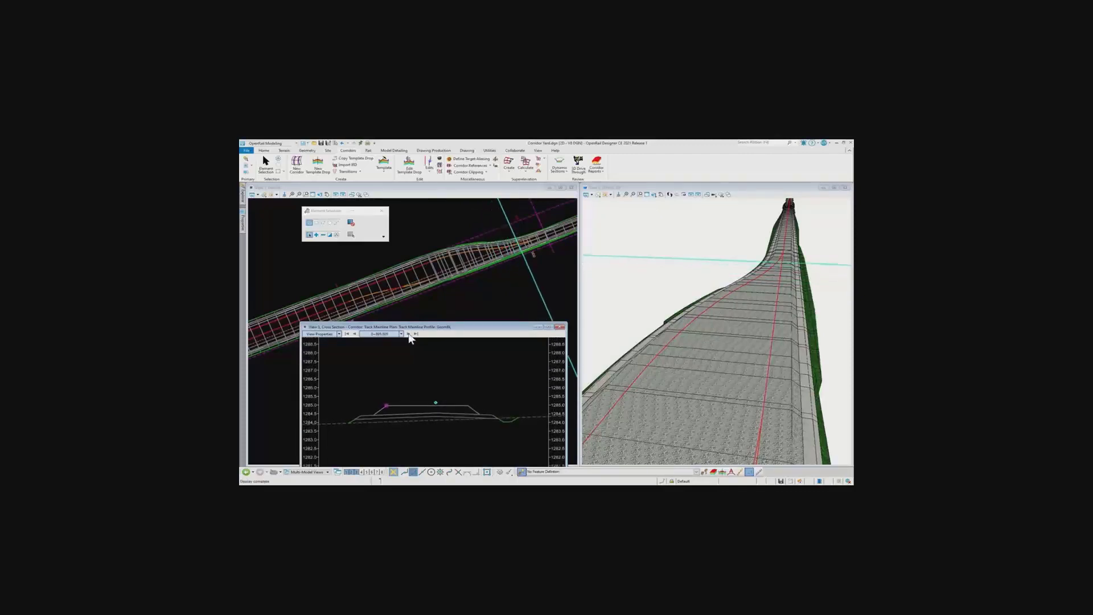
{"action": "left_click", "coordinate": [408, 335]}
{"action": "left_click", "coordinate": [408, 335]}
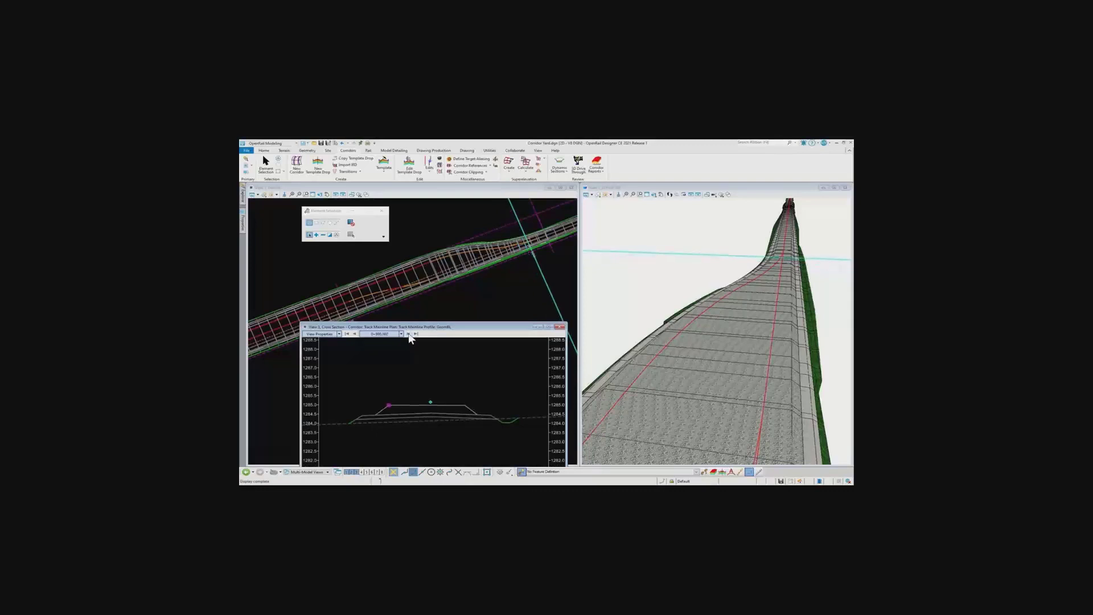
{"action": "left_click", "coordinate": [408, 335]}
{"action": "left_click", "coordinate": [409, 335]}
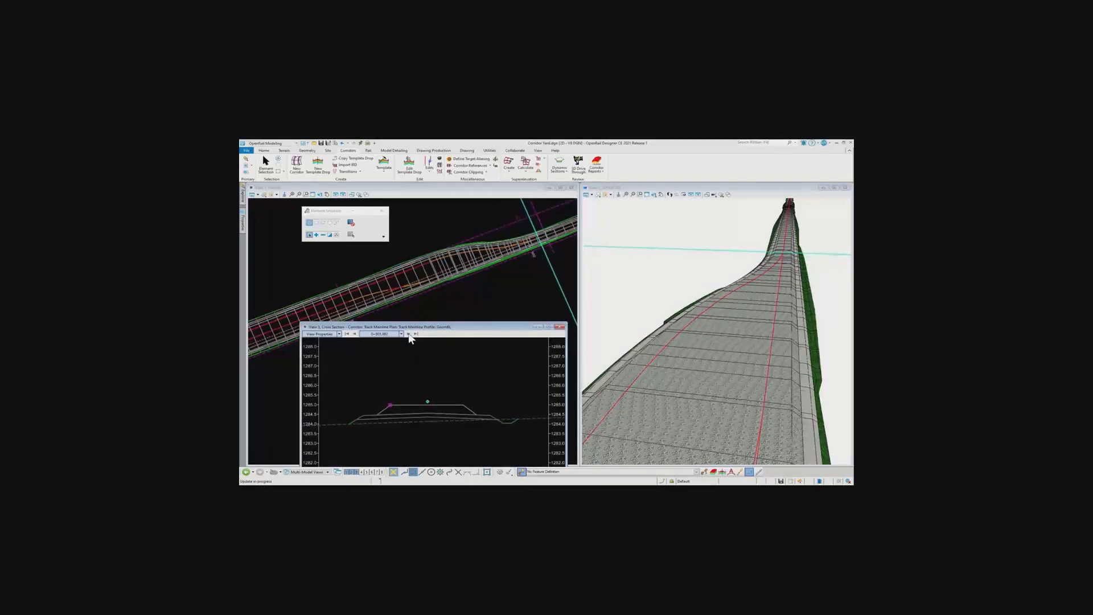
{"action": "left_click", "coordinate": [408, 335]}
{"action": "left_click", "coordinate": [408, 335]}
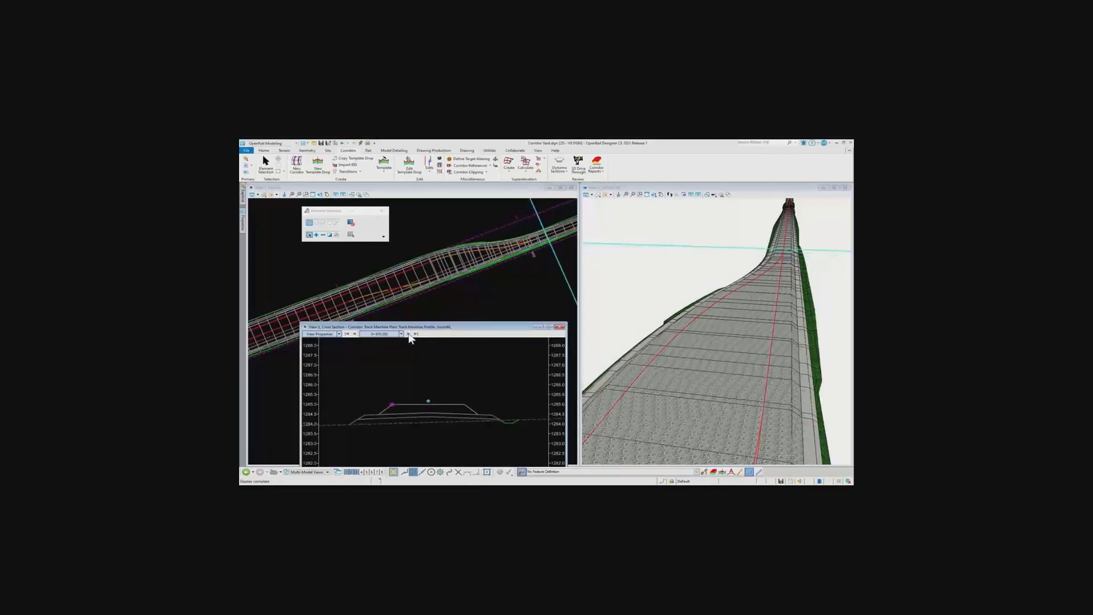
{"action": "scroll", "coordinate": [428, 406], "scroll_direction": "up", "scroll_amount": 2}
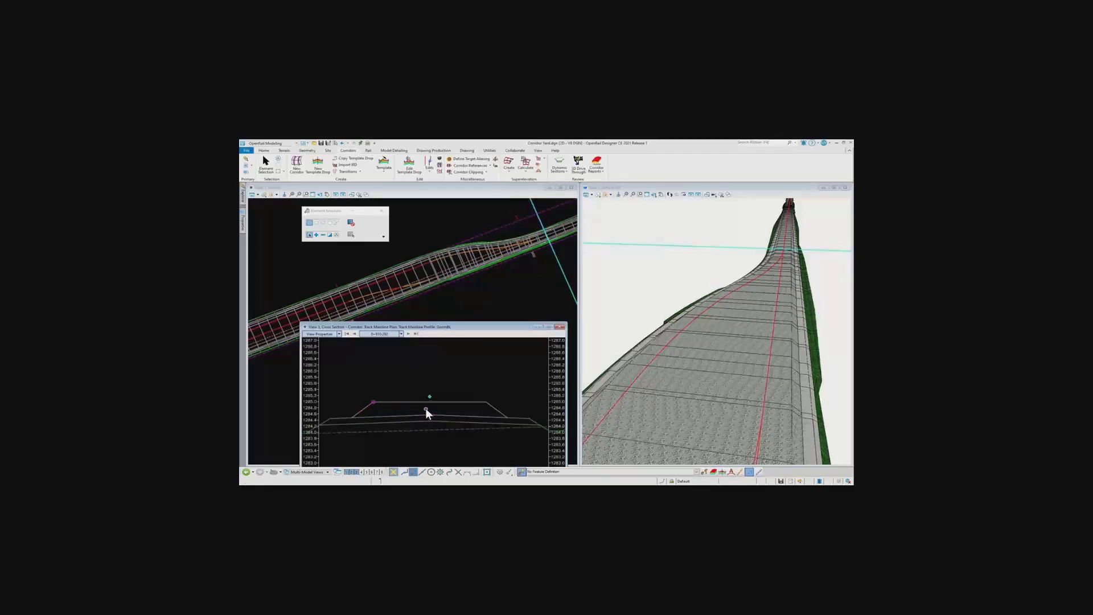
{"action": "scroll", "coordinate": [789, 246], "scroll_direction": "up", "scroll_amount": 5}
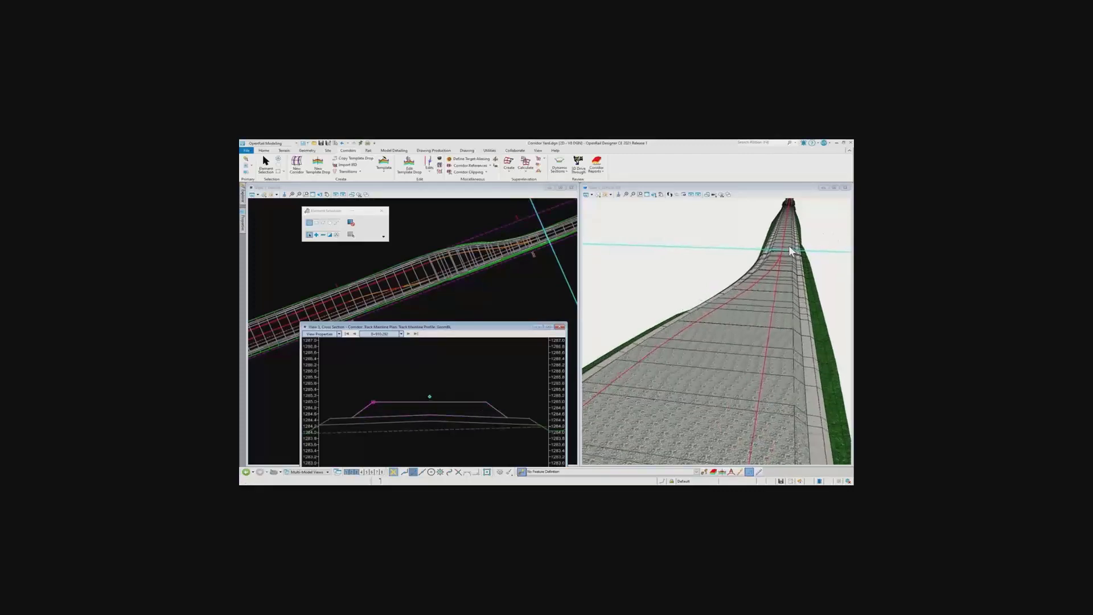
{"action": "scroll", "coordinate": [791, 251], "scroll_direction": "up", "scroll_amount": 2}
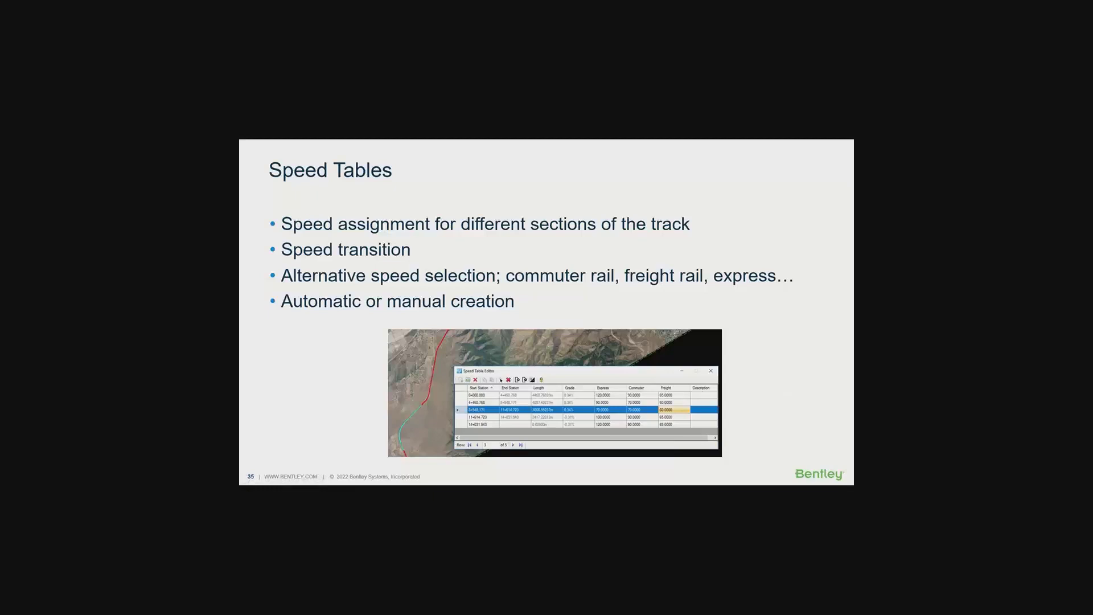
{"action": "key", "text": "Right"}
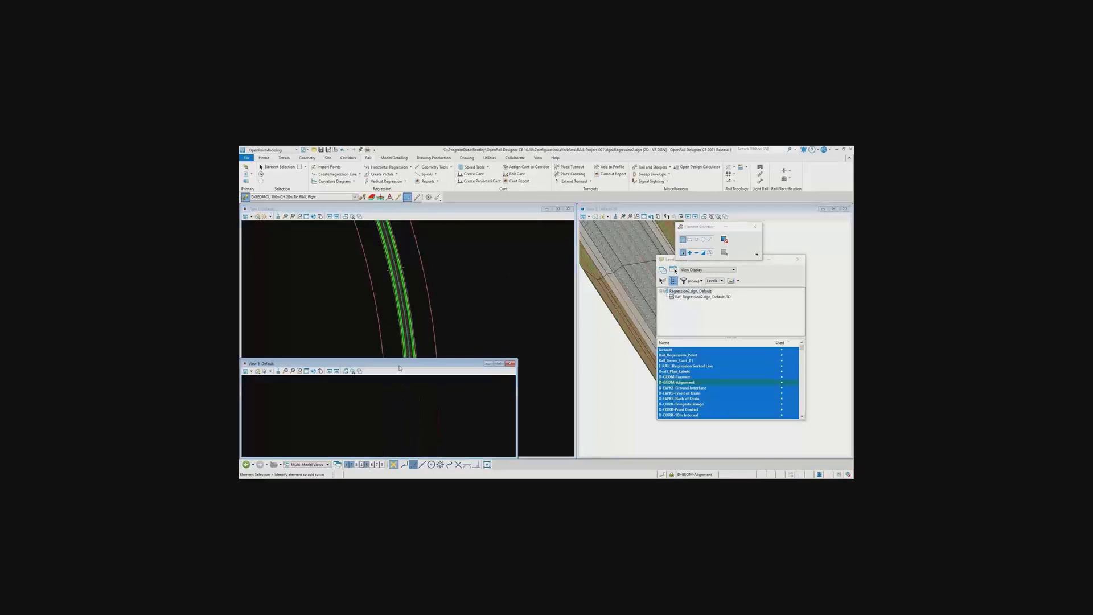
Clear the View 3 window from the plan view, close the level display dialog, and open the corridor's cross section in View 3
{"action": "left_click_drag", "start_coordinate": [401, 368], "coordinate": [649, 302]}
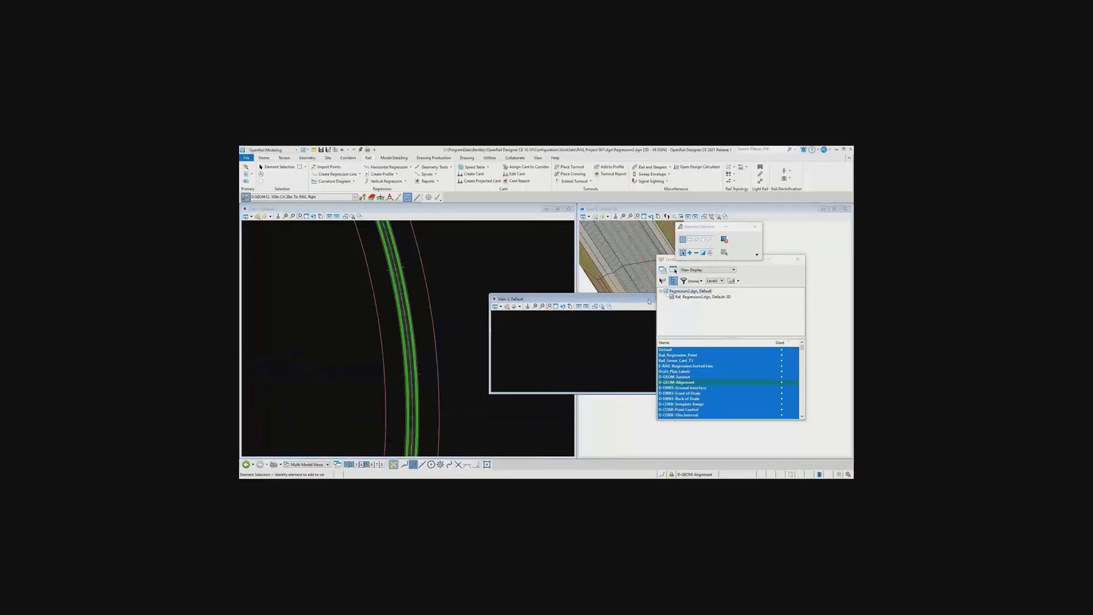
{"action": "left_click", "coordinate": [799, 260]}
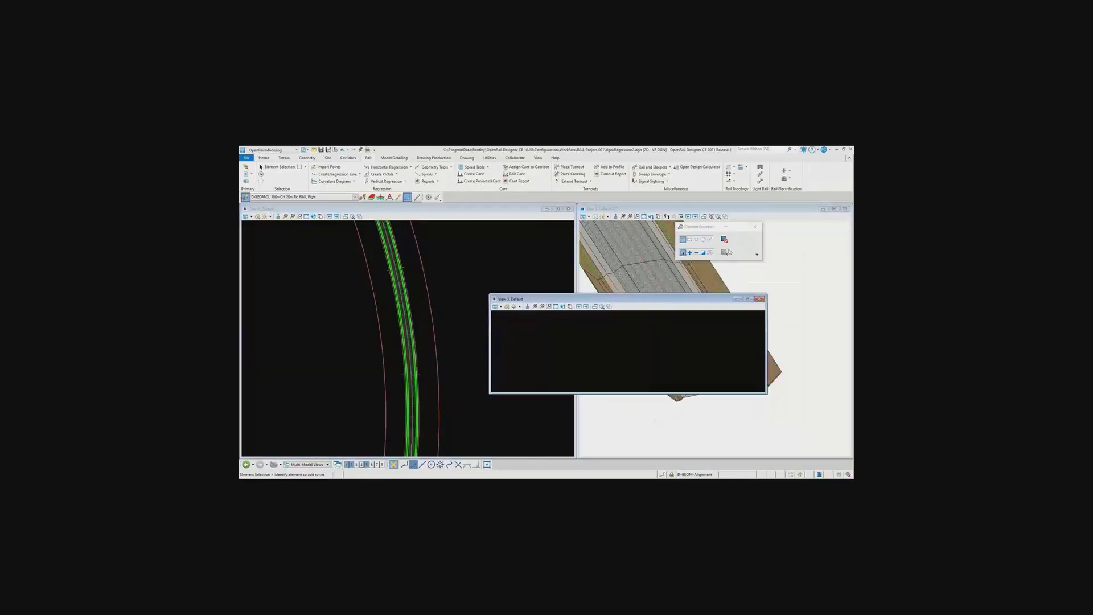
{"action": "left_click", "coordinate": [357, 158]}
{"action": "left_click", "coordinate": [559, 172]}
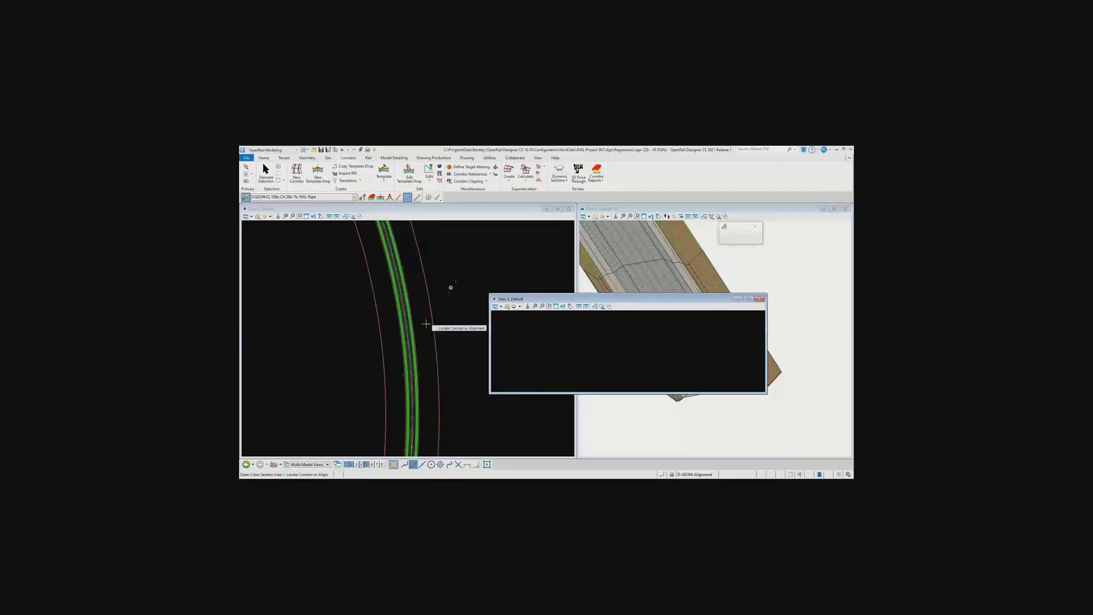
{"action": "left_click", "coordinate": [416, 353]}
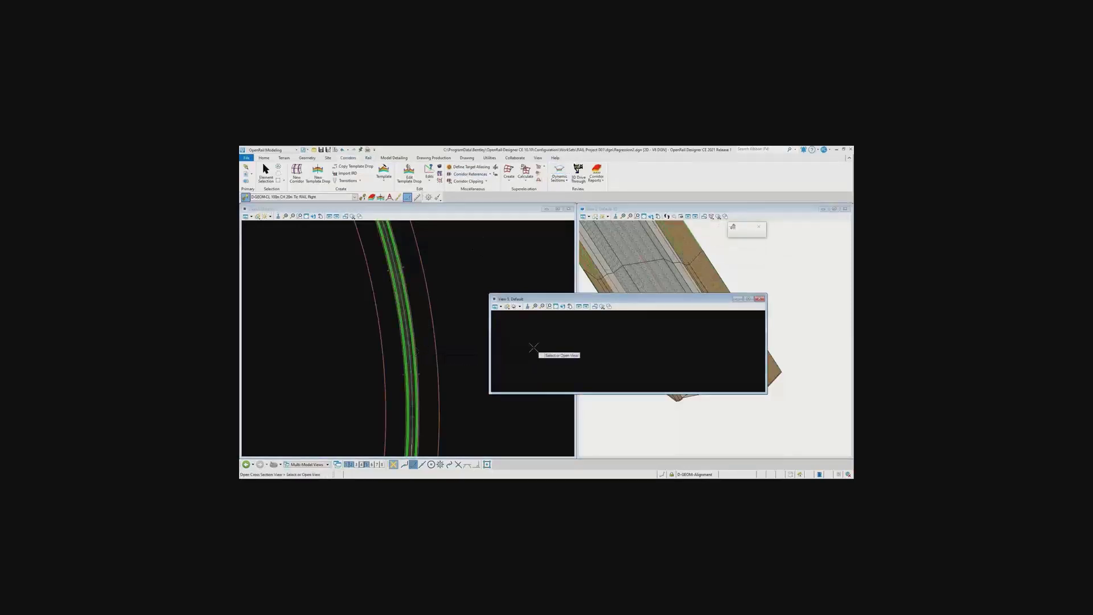
{"action": "left_click", "coordinate": [534, 347]}
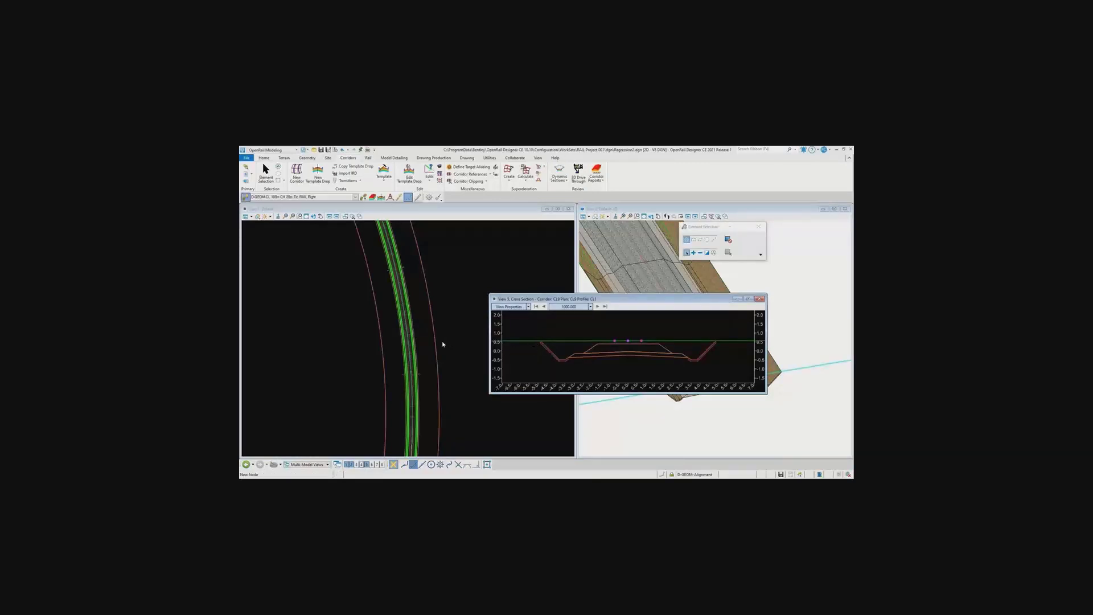
Select the corridor in plan and move its cross section marker from the corridor's start up to the first curve
{"action": "scroll", "coordinate": [415, 344], "scroll_direction": "down", "scroll_amount": 7}
{"action": "scroll", "coordinate": [415, 344], "scroll_direction": "down", "scroll_amount": 2}
{"action": "scroll", "coordinate": [415, 344], "scroll_direction": "up", "scroll_amount": 4}
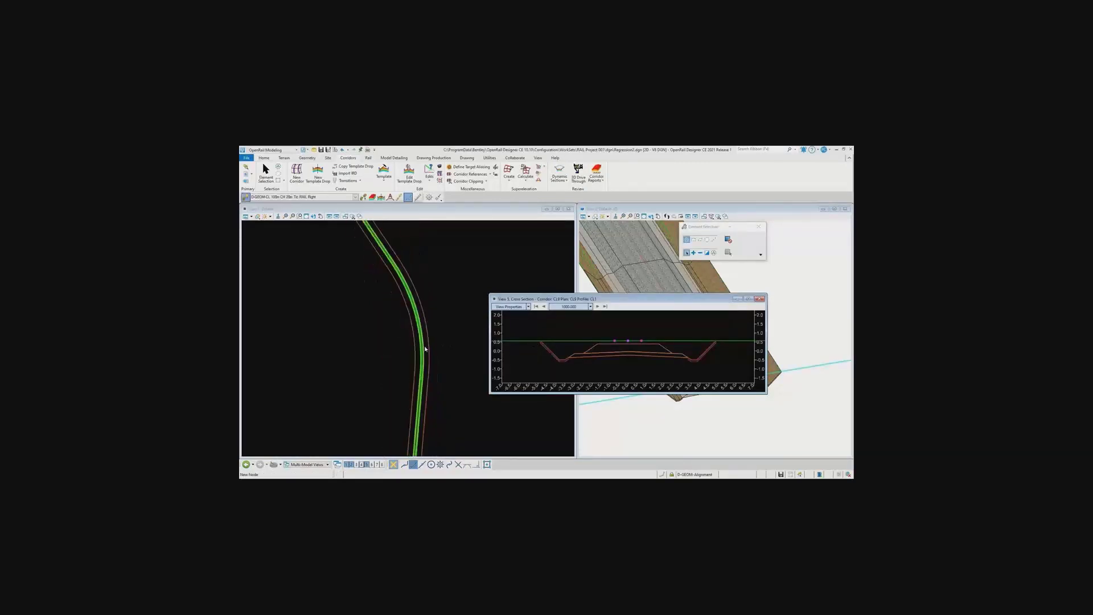
{"action": "left_click", "coordinate": [424, 352]}
{"action": "left_click", "coordinate": [424, 352]}
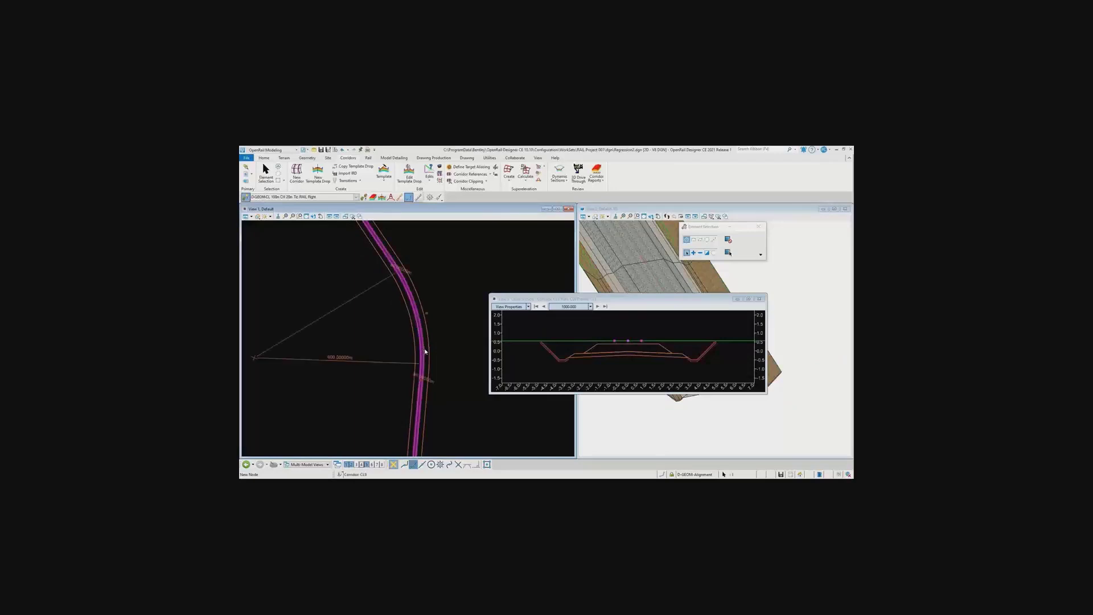
{"action": "scroll", "coordinate": [426, 330], "scroll_direction": "down", "scroll_amount": 3}
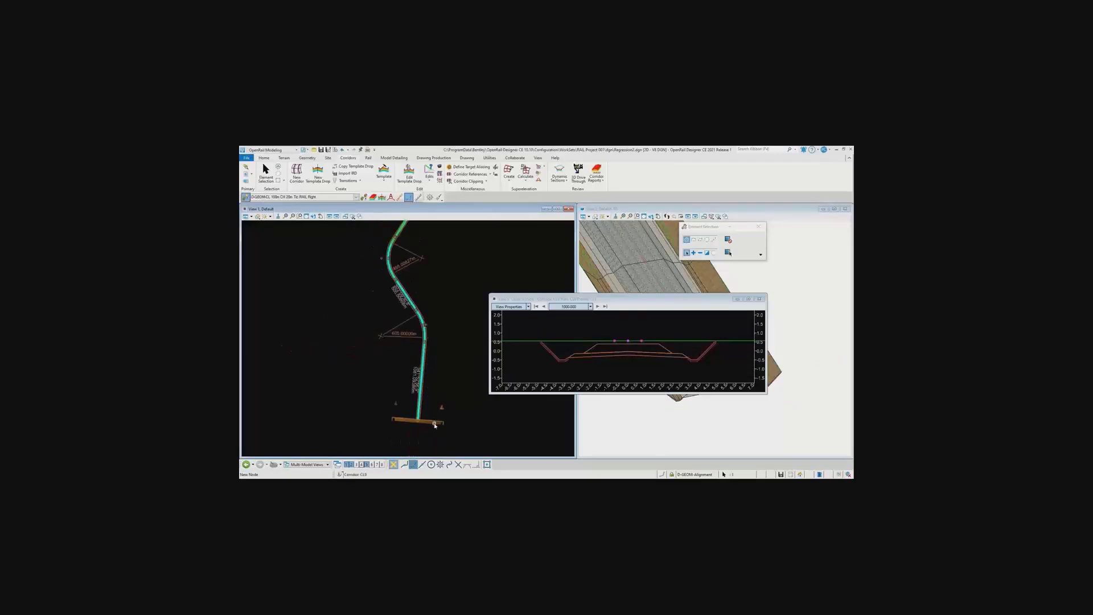
{"action": "left_click_drag", "start_coordinate": [435, 424], "coordinate": [444, 321]}
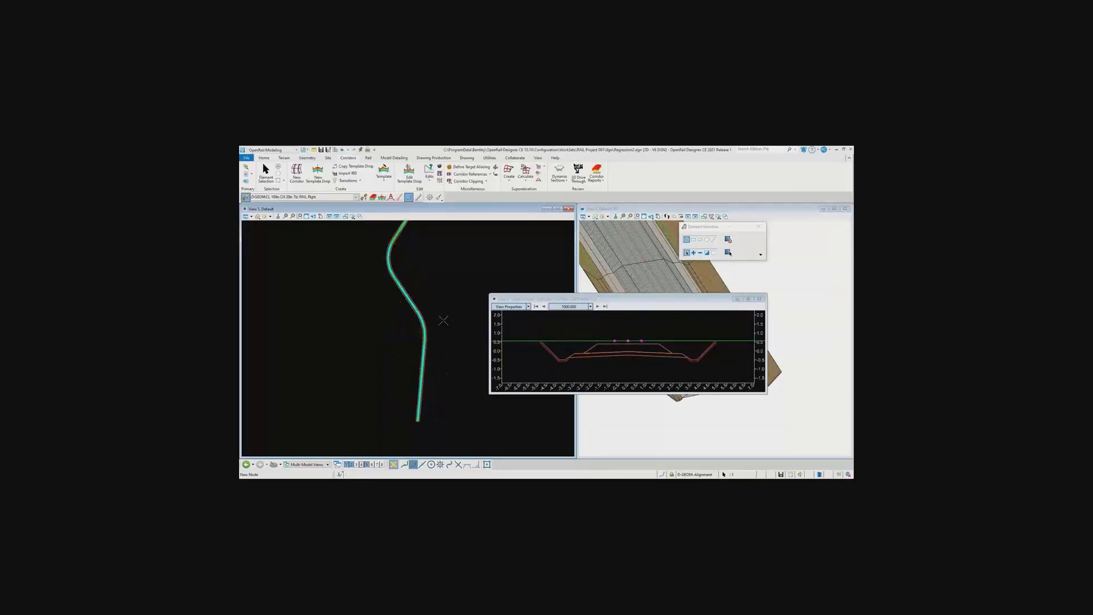
Examine the ballast's cross slope in the curve's cross section, and move the marker back to the straight near the corridor's start
{"action": "scroll", "coordinate": [633, 356], "scroll_direction": "up", "scroll_amount": 3}
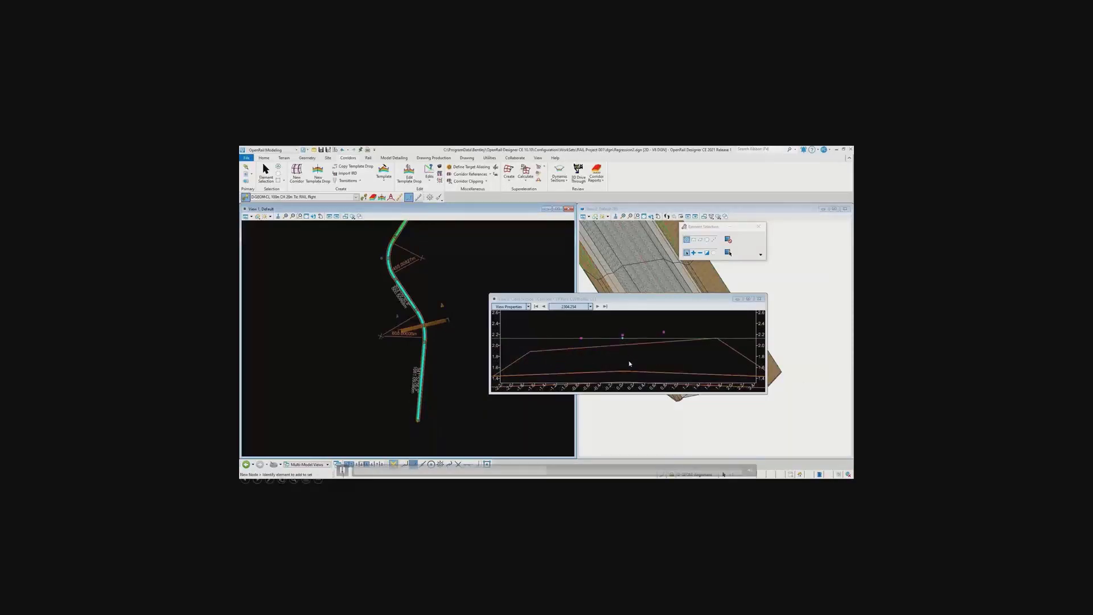
{"action": "scroll", "coordinate": [631, 354], "scroll_direction": "down", "scroll_amount": 1}
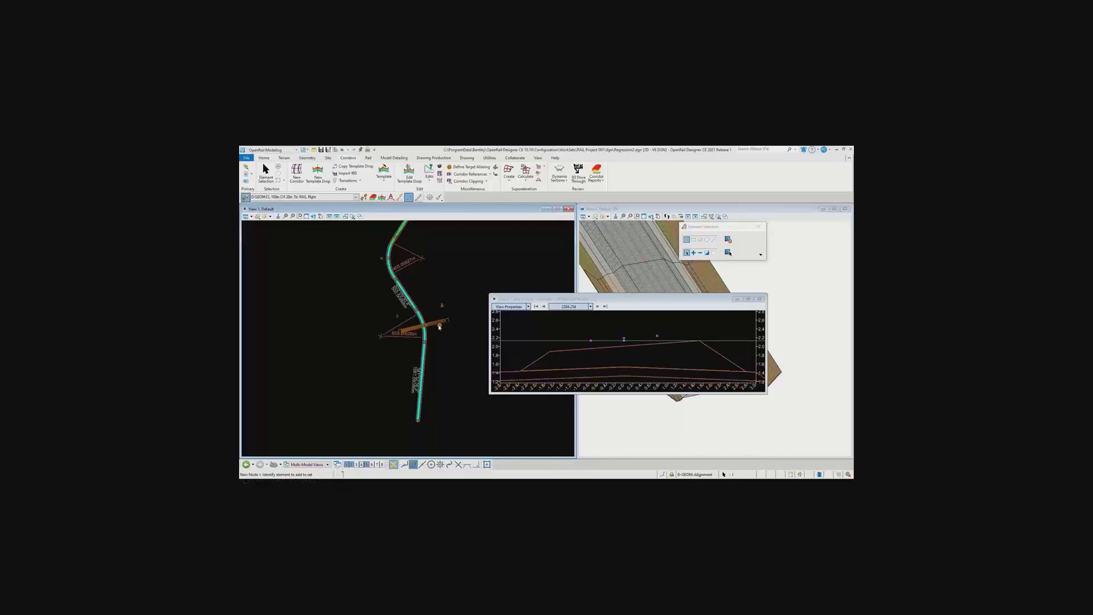
{"action": "left_click_drag", "start_coordinate": [439, 327], "coordinate": [427, 411]}
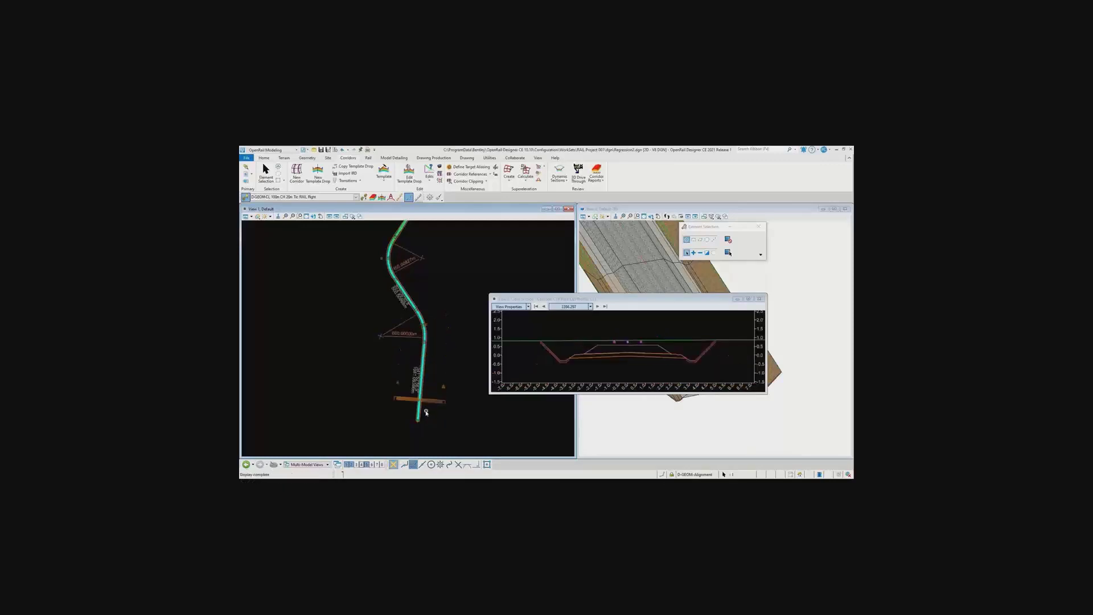
Clear the corridor selection near its start in plan, and turn off the display of the attached Default-3D reference
{"action": "scroll", "coordinate": [427, 412], "scroll_direction": "up", "scroll_amount": 5}
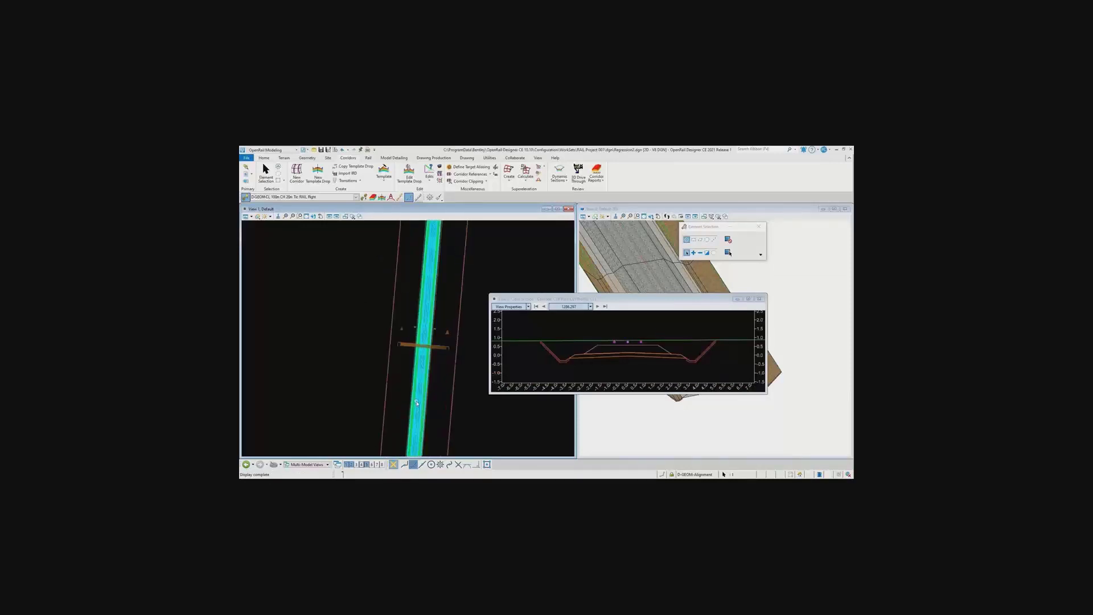
{"action": "scroll", "coordinate": [431, 359], "scroll_direction": "up", "scroll_amount": 1}
{"action": "left_click", "coordinate": [329, 266]}
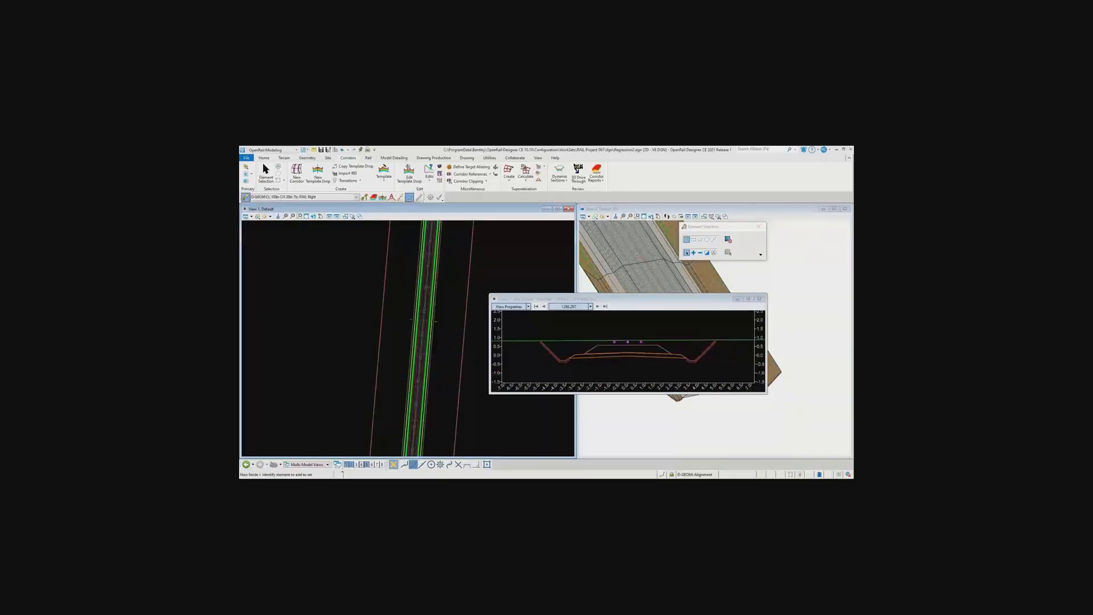
{"action": "left_click_drag", "start_coordinate": [240, 238], "coordinate": [471, 238]}
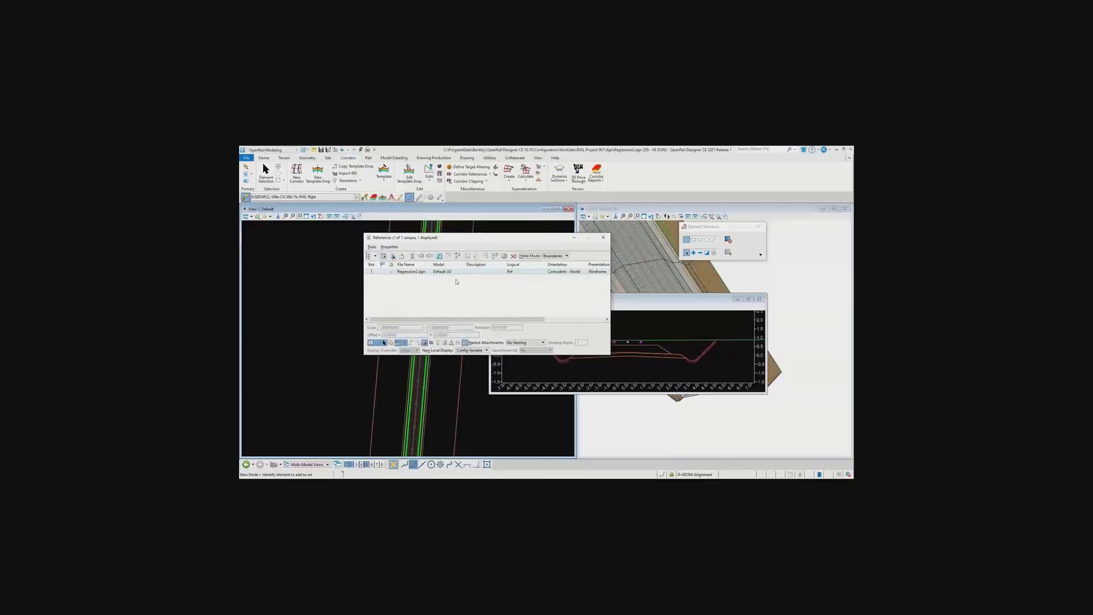
{"action": "left_click", "coordinate": [370, 342]}
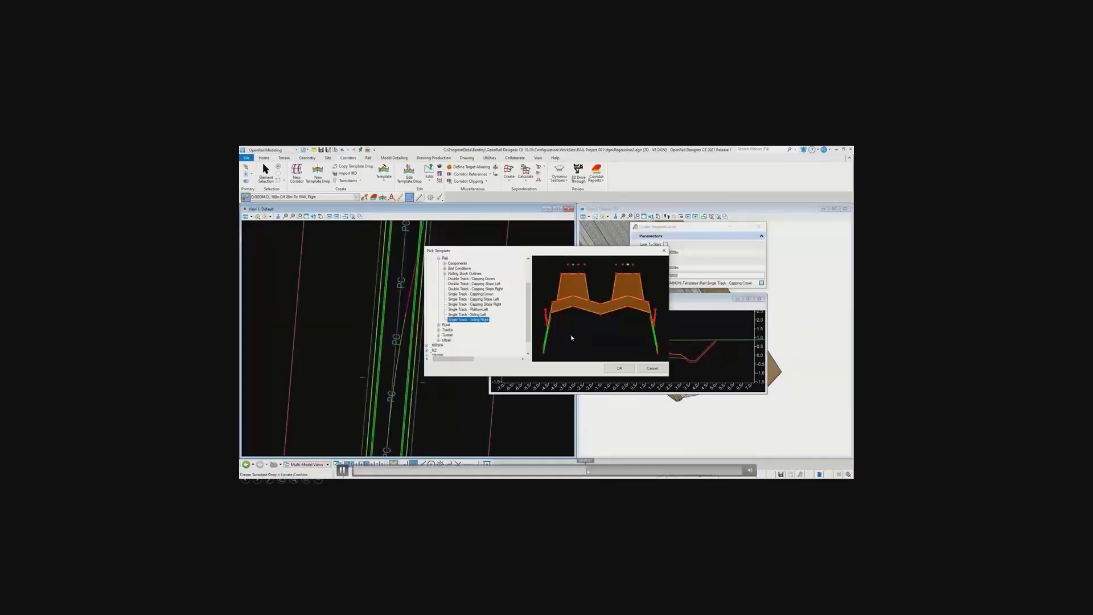
Choose the Single Track - Siding Right template for a new template drop, starting at the siding alignment's first end
{"action": "left_click", "coordinate": [621, 369]}
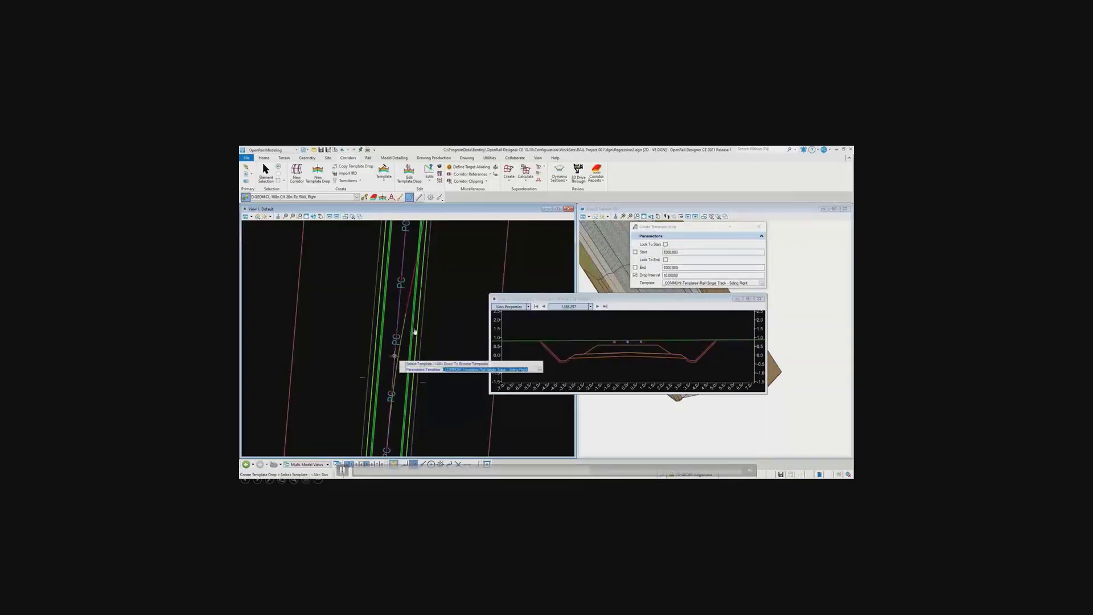
{"action": "left_click", "coordinate": [408, 348]}
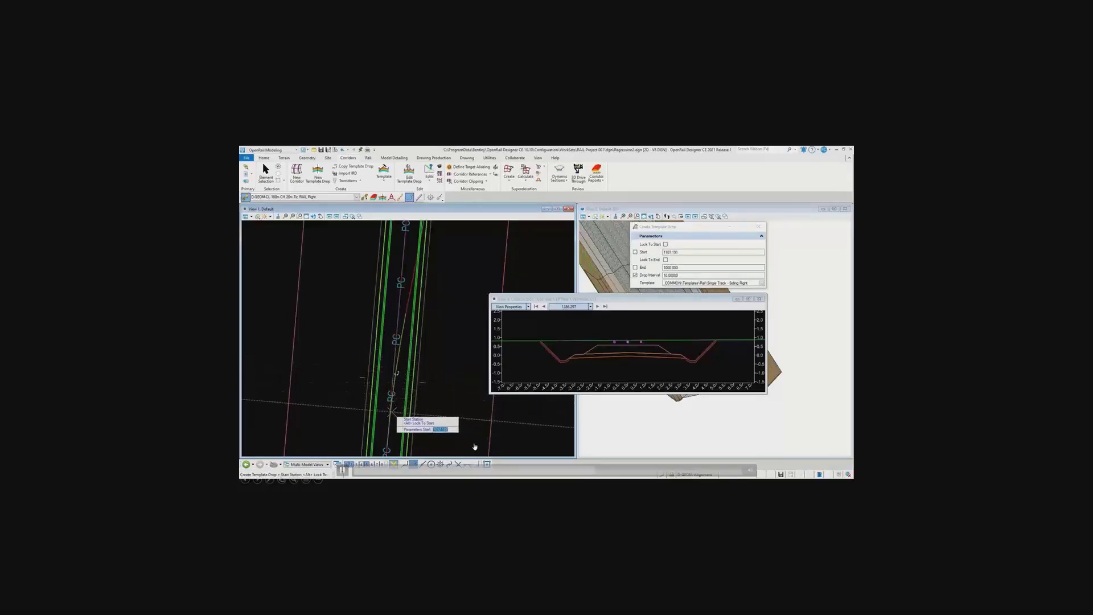
{"action": "scroll", "coordinate": [393, 412], "scroll_direction": "down", "scroll_amount": 3}
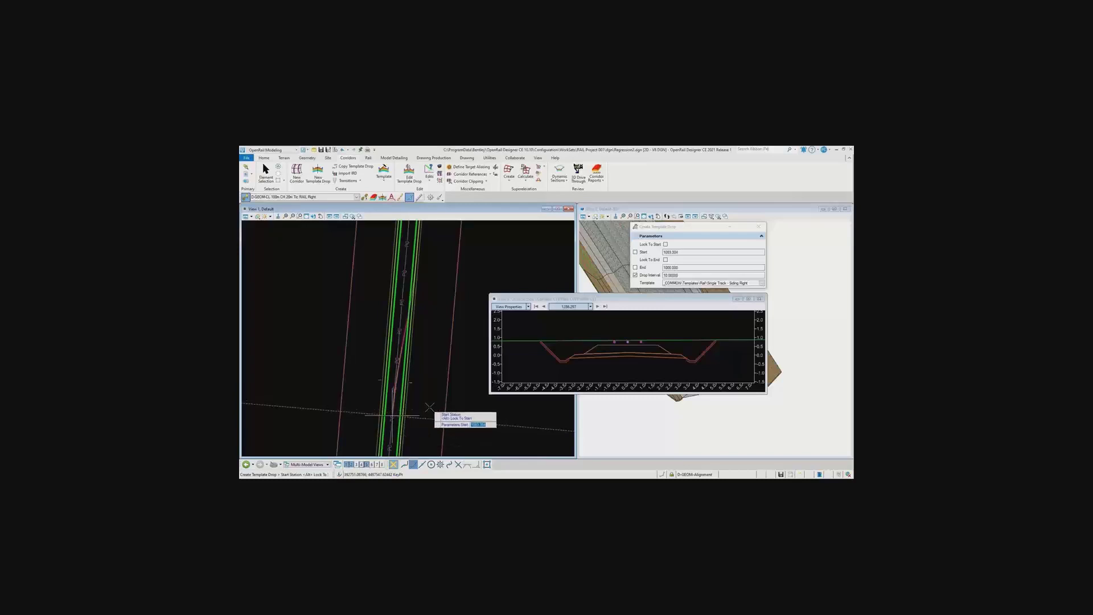
{"action": "left_click", "coordinate": [429, 407]}
End the siding template drop at the siding alignment's far end and accept a drop interval of 10
{"action": "scroll", "coordinate": [429, 410], "scroll_direction": "down", "scroll_amount": 4}
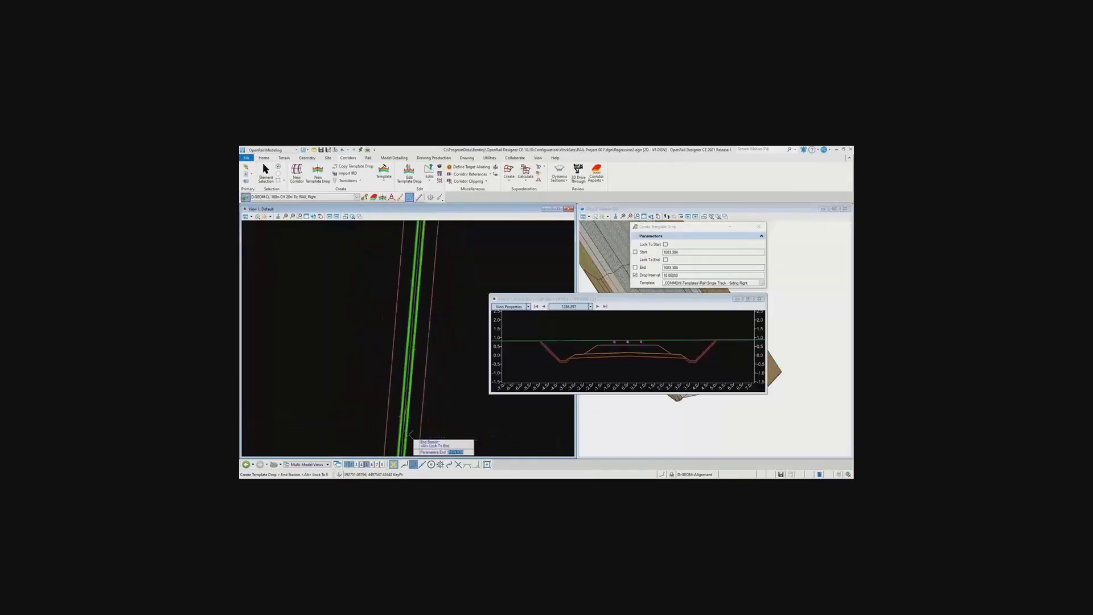
{"action": "middle_click_drag", "start_coordinate": [428, 267], "coordinate": [426, 429]}
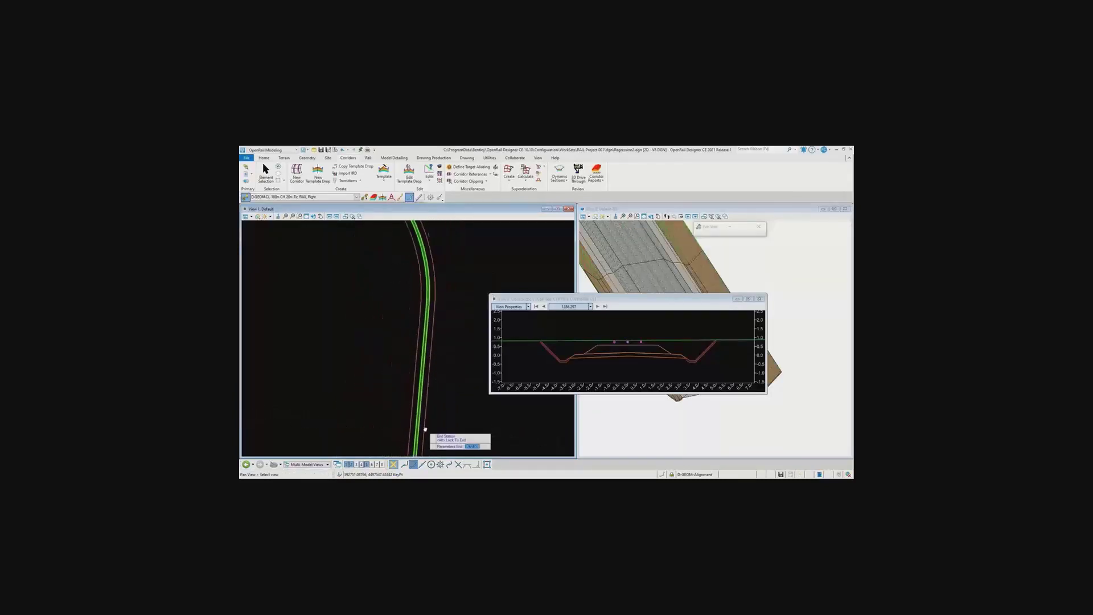
{"action": "scroll", "coordinate": [427, 379], "scroll_direction": "up", "scroll_amount": 3}
{"action": "scroll", "coordinate": [419, 399], "scroll_direction": "up", "scroll_amount": 3}
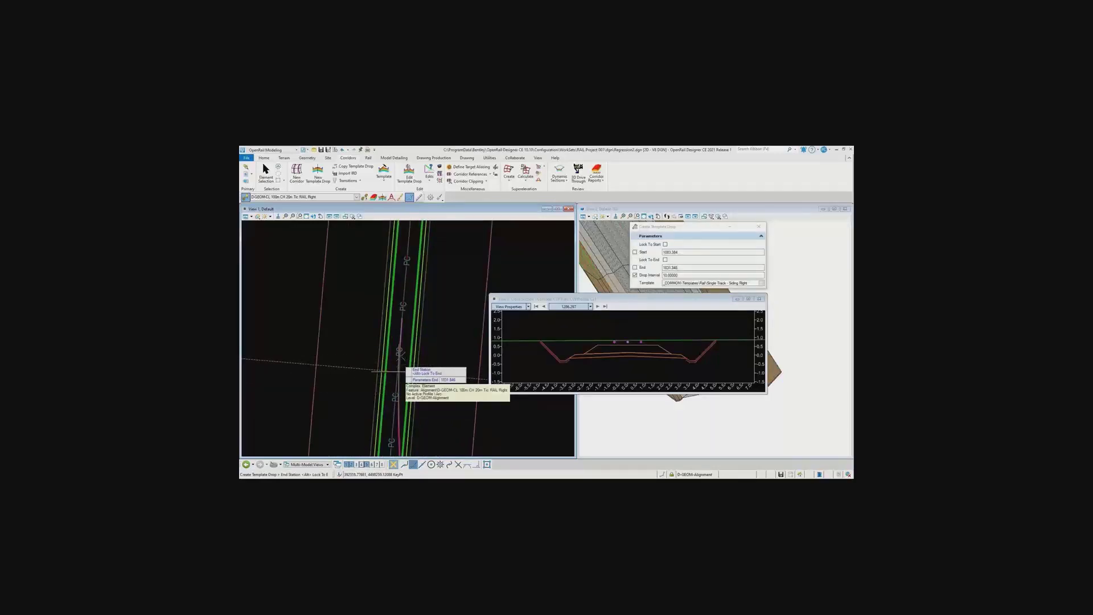
{"action": "left_click", "coordinate": [425, 334]}
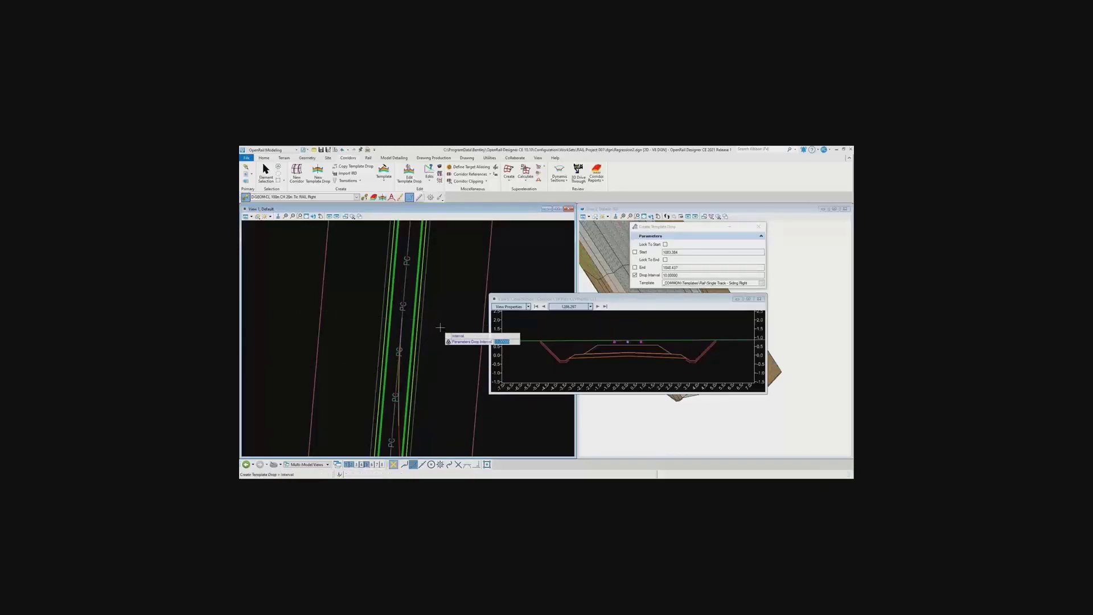
{"action": "left_click", "coordinate": [440, 327]}
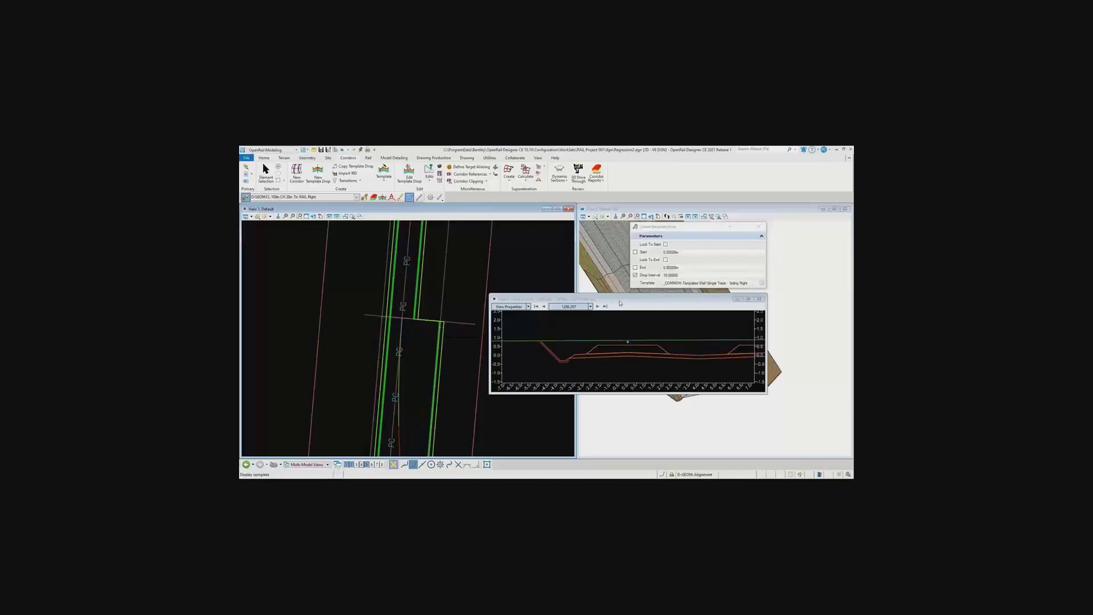
Move the cross section window and template drop dialog clear of the 3D view, and examine the two-track siding section
{"action": "left_click_drag", "start_coordinate": [626, 299], "coordinate": [642, 364]}
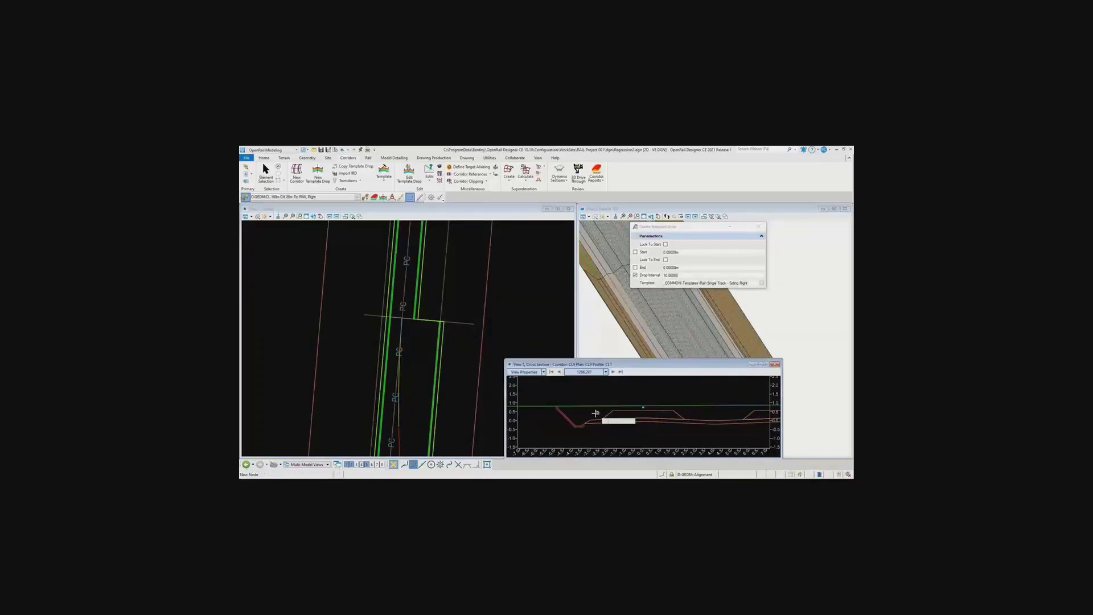
{"action": "scroll", "coordinate": [681, 314], "scroll_direction": "down", "scroll_amount": 3}
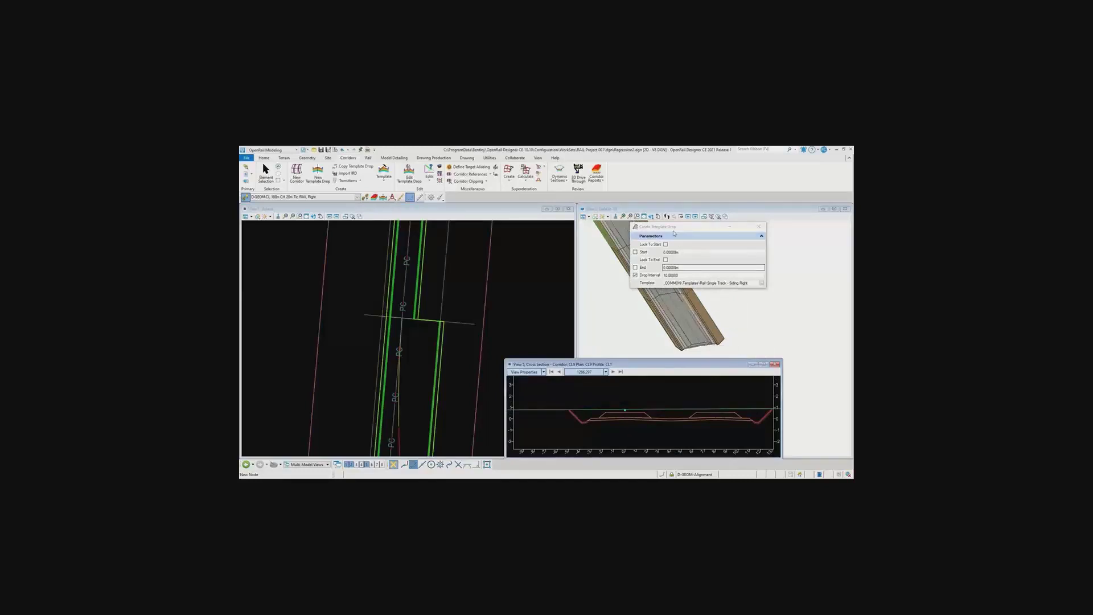
{"action": "left_click_drag", "start_coordinate": [672, 227], "coordinate": [785, 256]}
{"action": "scroll", "coordinate": [703, 336], "scroll_direction": "down", "scroll_amount": 2}
{"action": "scroll", "coordinate": [707, 335], "scroll_direction": "down", "scroll_amount": 1}
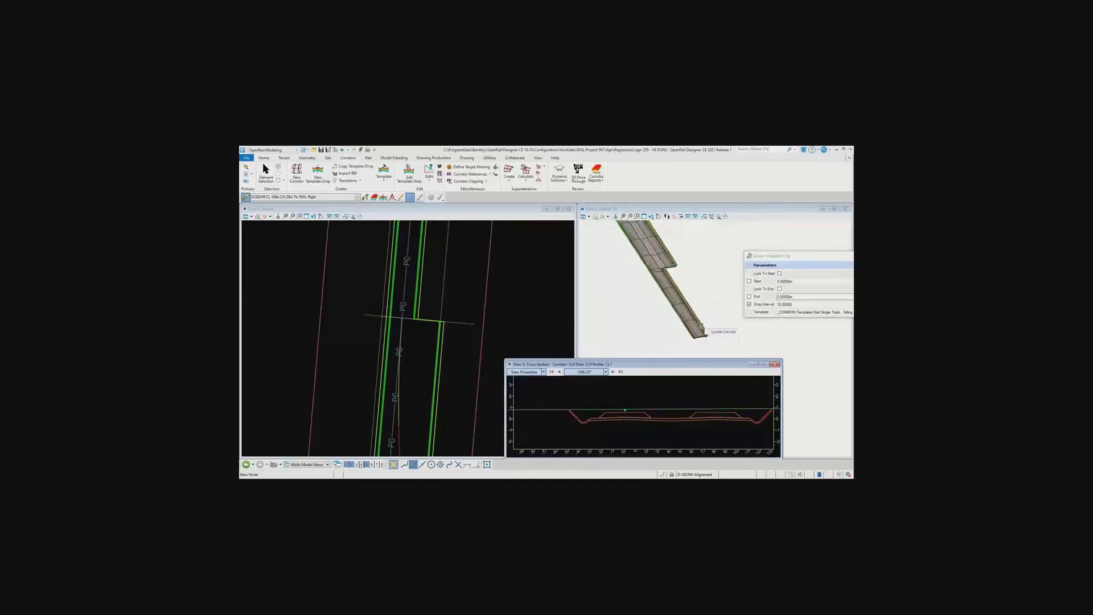
{"action": "scroll", "coordinate": [661, 262], "scroll_direction": "up", "scroll_amount": 5}
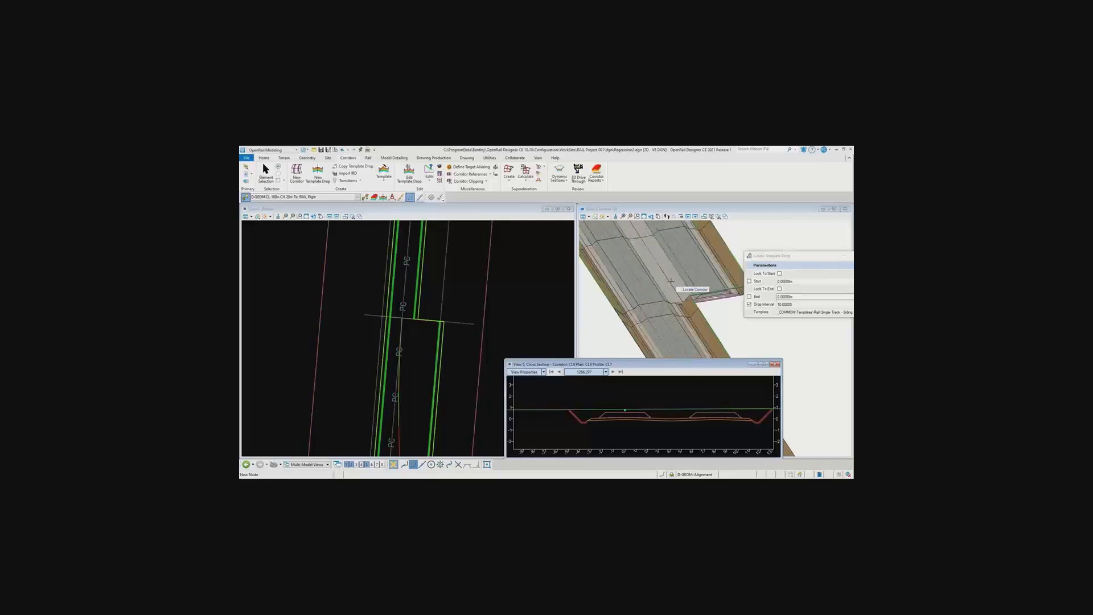
{"action": "scroll", "coordinate": [439, 305], "scroll_direction": "down", "scroll_amount": 4}
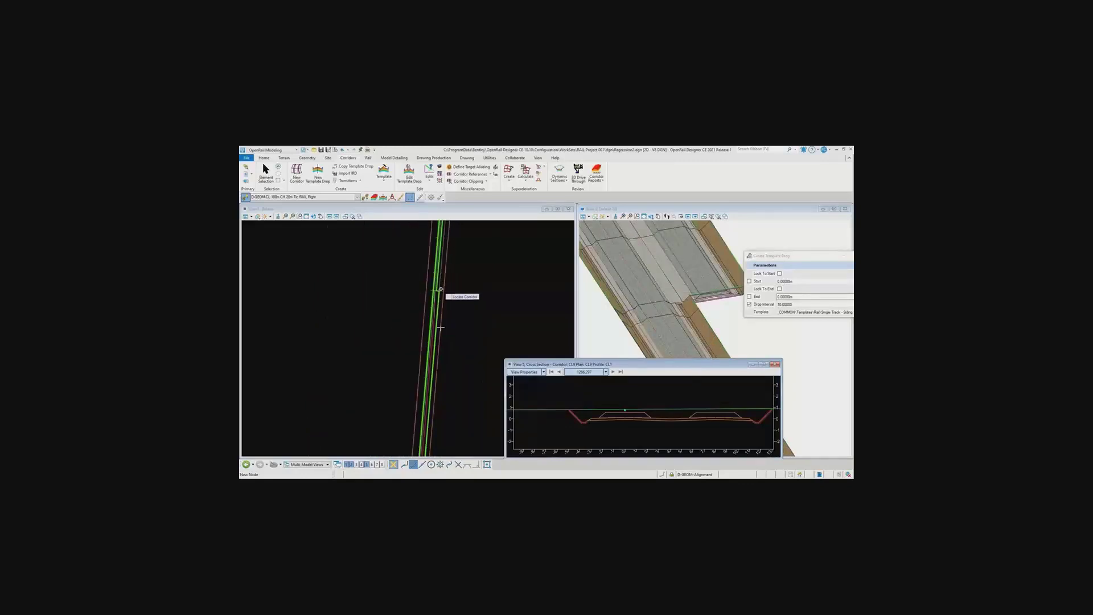
Create a point control on the corridor, with its start station at the beginning of the siding template drop
{"action": "scroll", "coordinate": [437, 409], "scroll_direction": "up", "scroll_amount": 2}
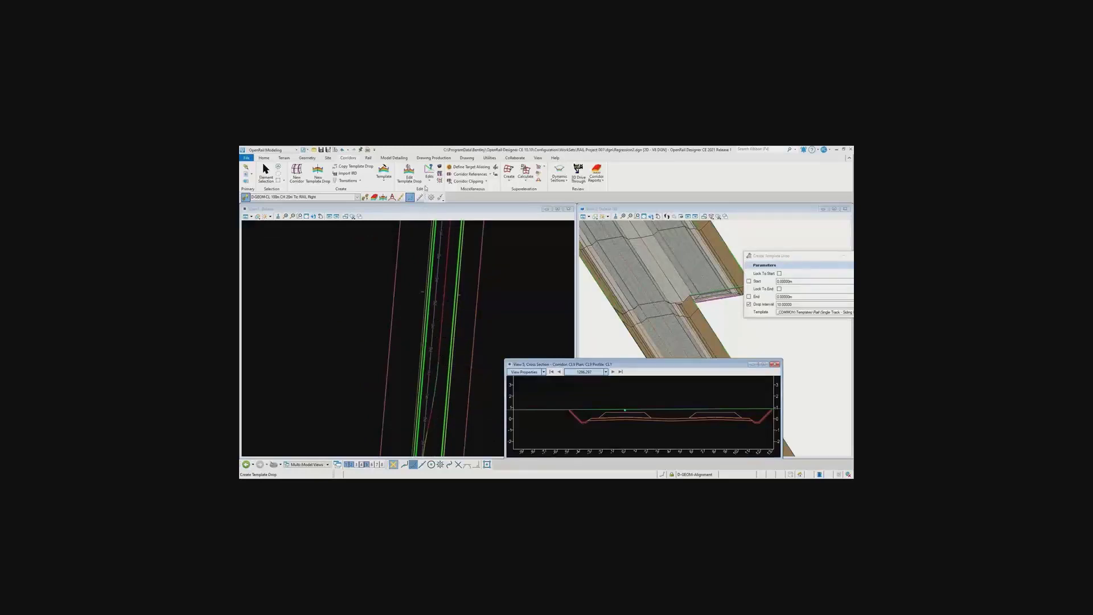
{"action": "left_click", "coordinate": [430, 181]}
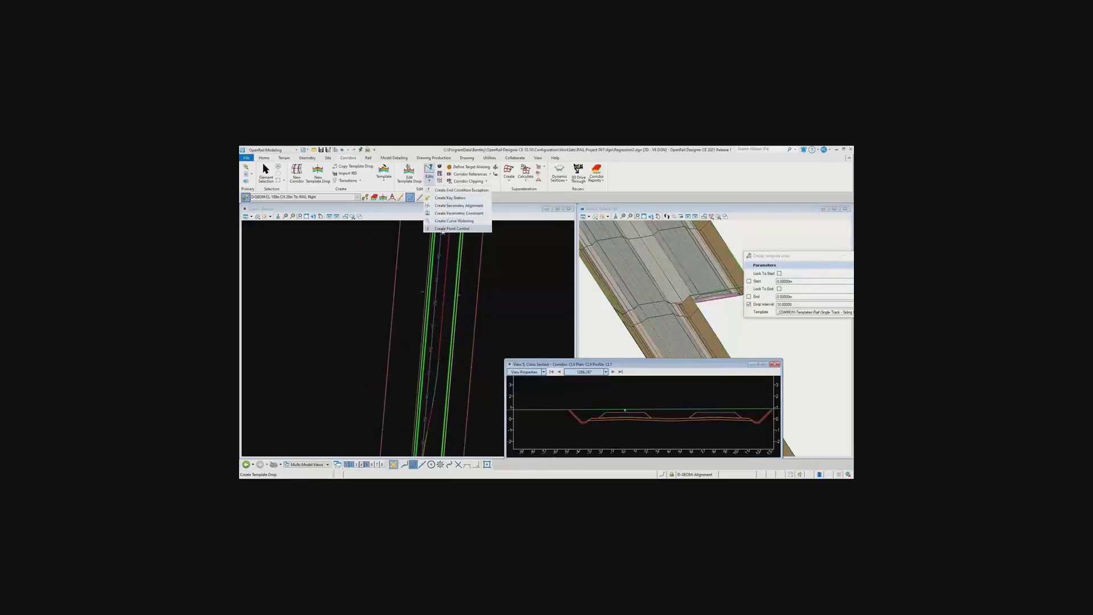
{"action": "left_click", "coordinate": [439, 229]}
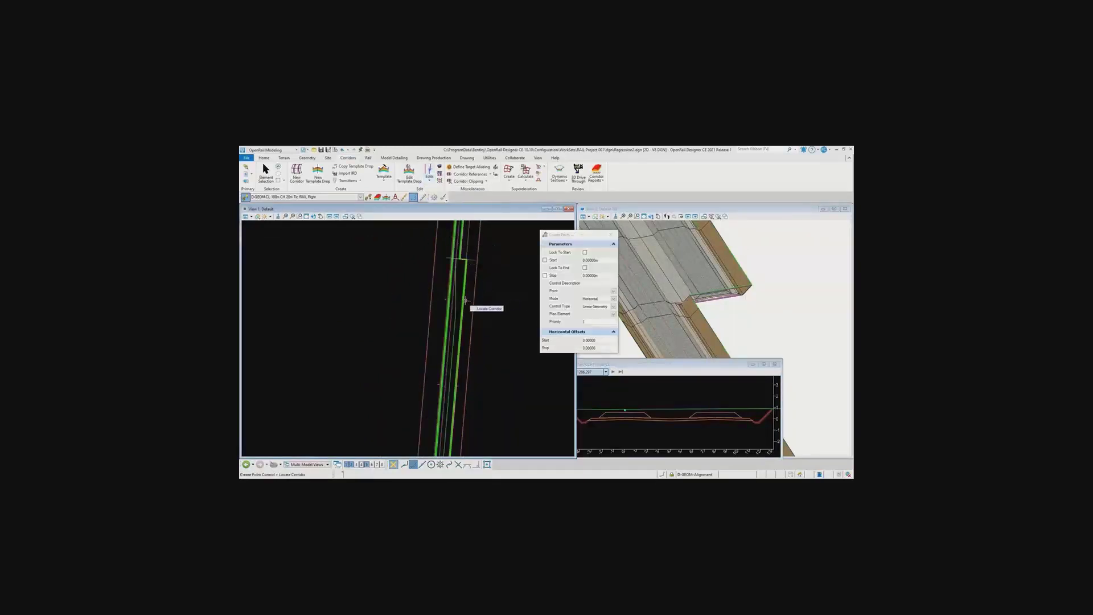
{"action": "scroll", "coordinate": [476, 280], "scroll_direction": "down", "scroll_amount": 2}
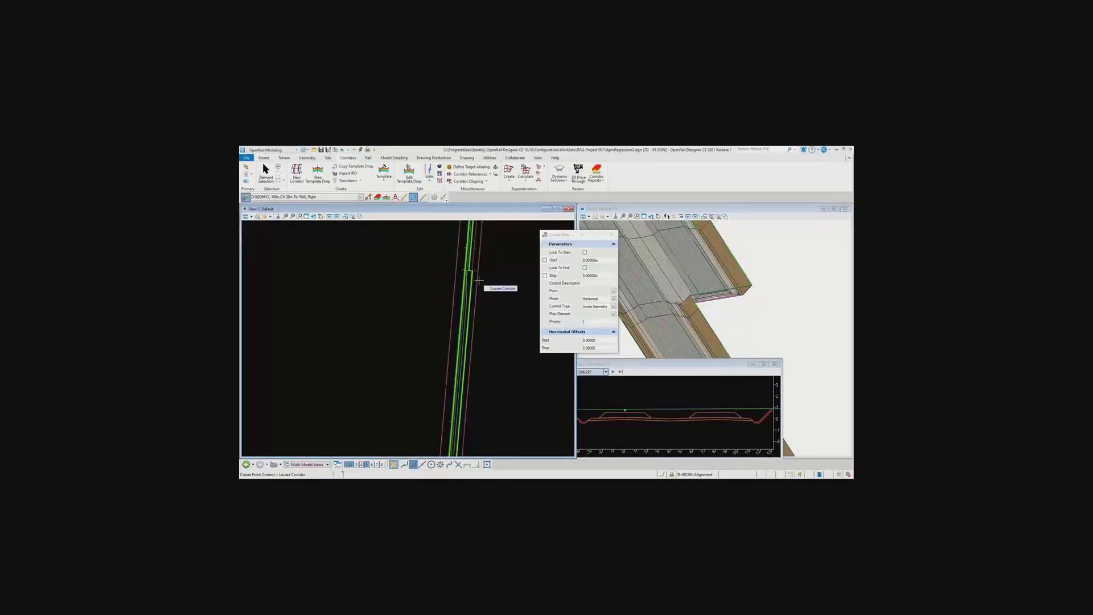
{"action": "scroll", "coordinate": [482, 331], "scroll_direction": "up", "scroll_amount": 3}
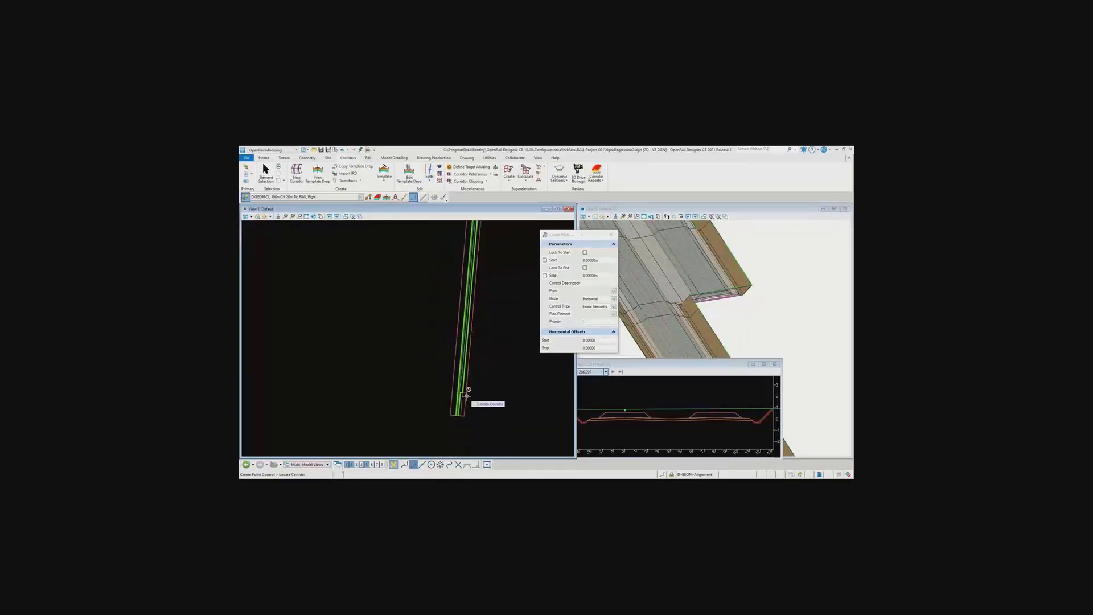
{"action": "left_click", "coordinate": [460, 344]}
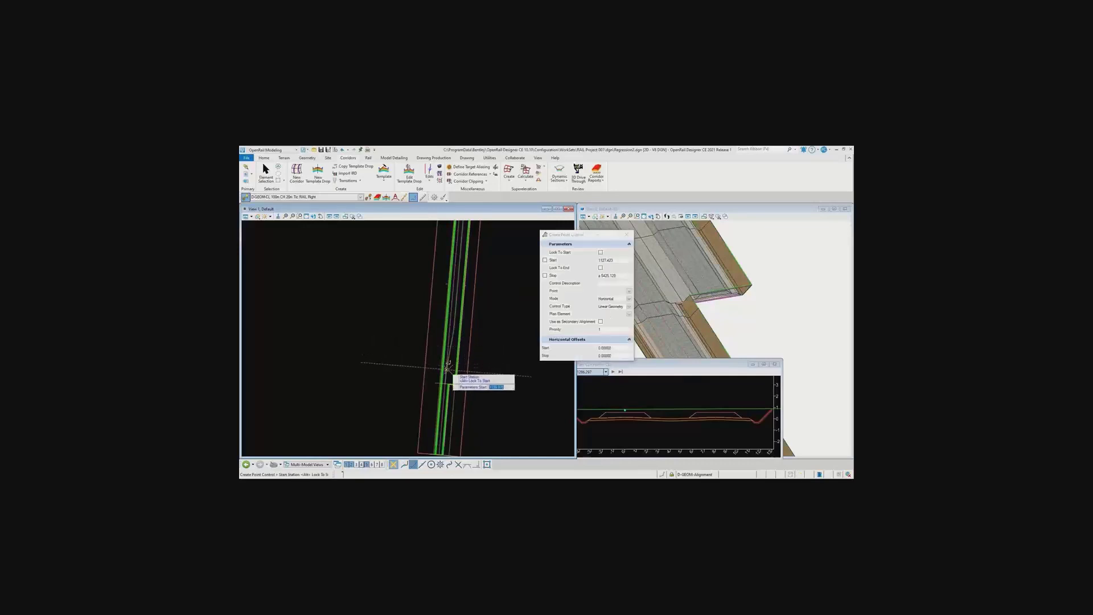
{"action": "left_click", "coordinate": [453, 371]}
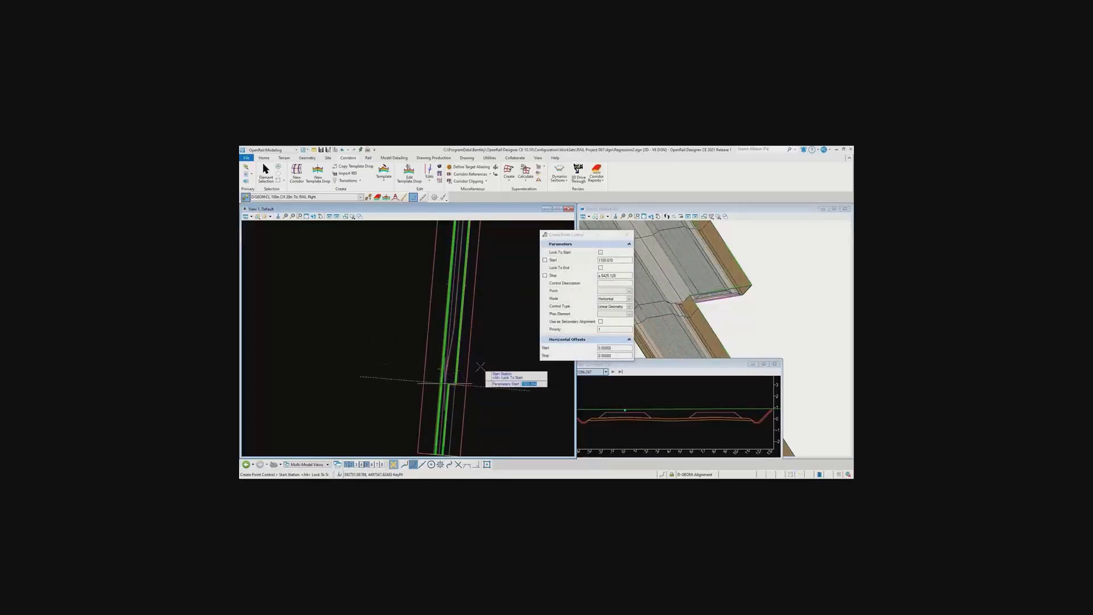
Set the point control's stop station at the far end of the siding template drop
{"action": "scroll", "coordinate": [480, 366], "scroll_direction": "down", "scroll_amount": 4}
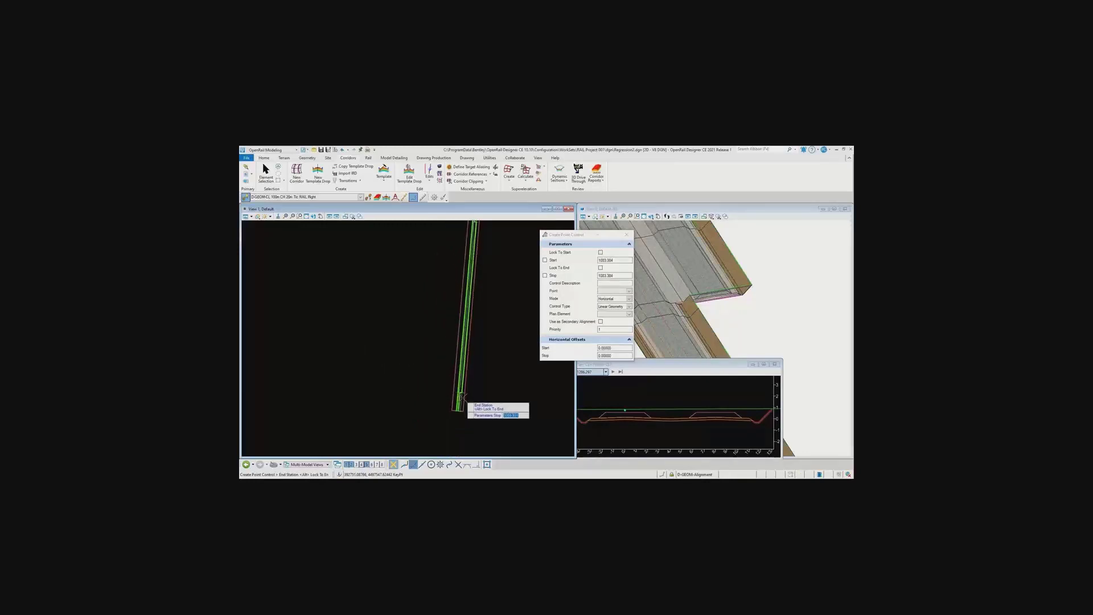
{"action": "scroll", "coordinate": [465, 308], "scroll_direction": "up", "scroll_amount": 4}
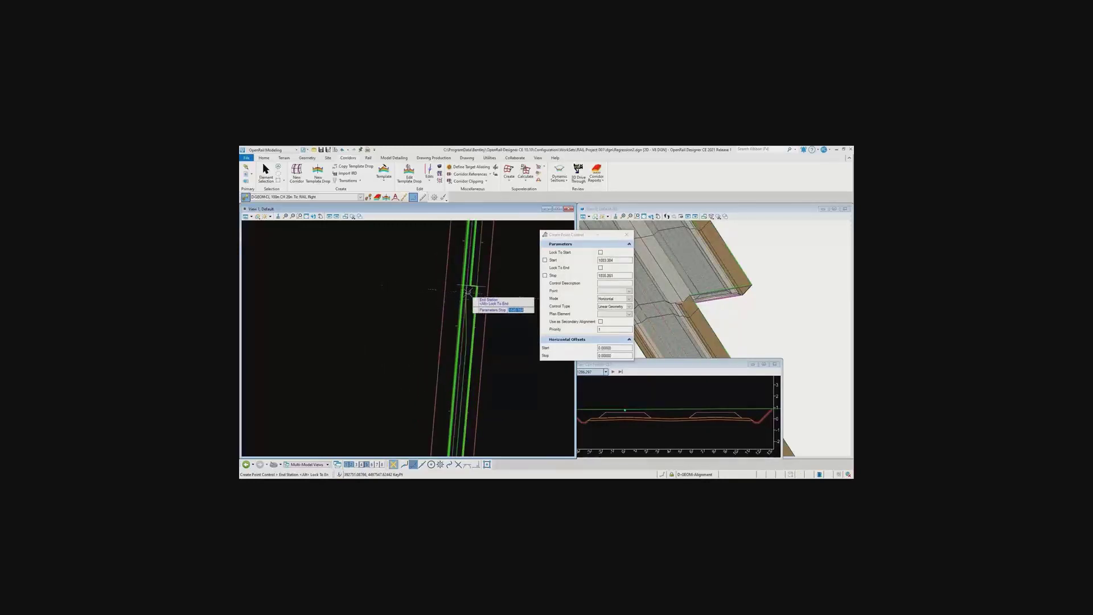
{"action": "scroll", "coordinate": [467, 300], "scroll_direction": "up", "scroll_amount": 4}
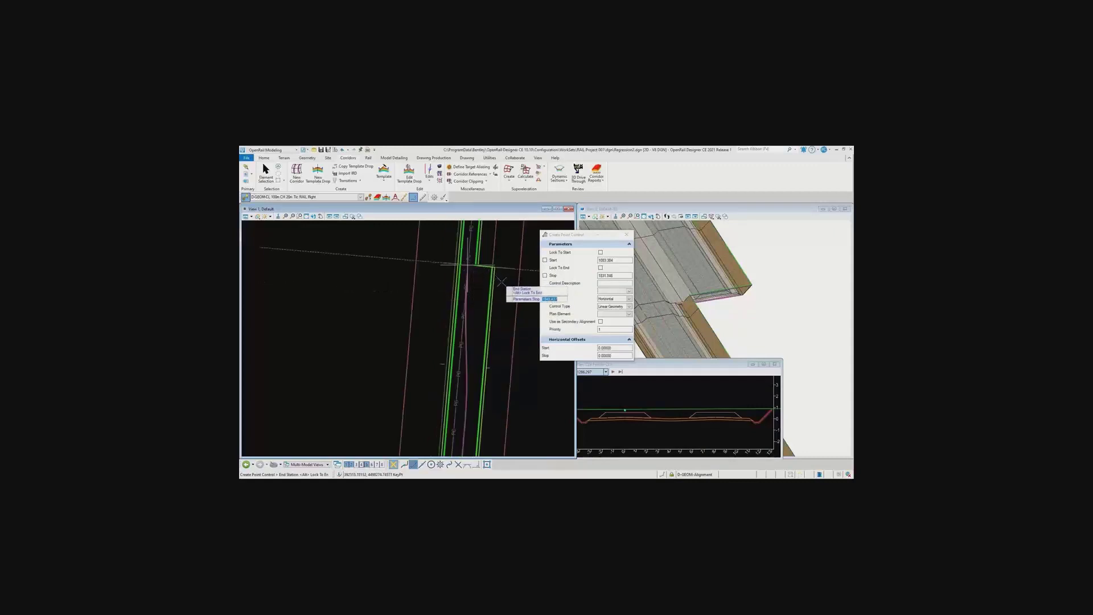
{"action": "left_click", "coordinate": [500, 290]}
{"action": "left_click", "coordinate": [502, 291]}
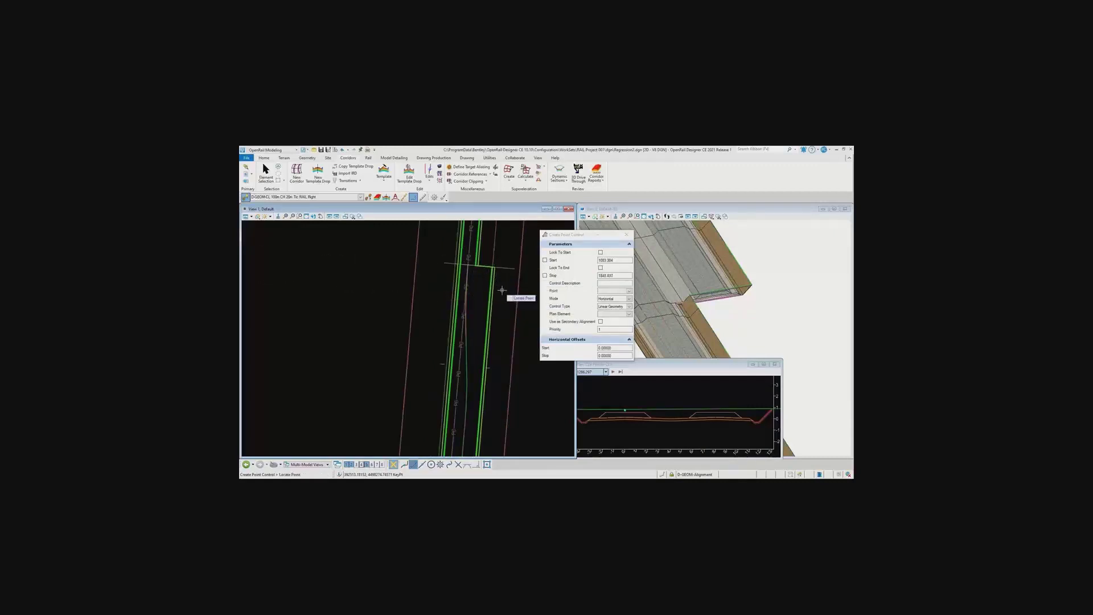
Control point CL2 horizontally by linear geometry along the siding alignment with zero offsets, and inspect the siding ballast in 3D
{"action": "left_click", "coordinate": [629, 291]}
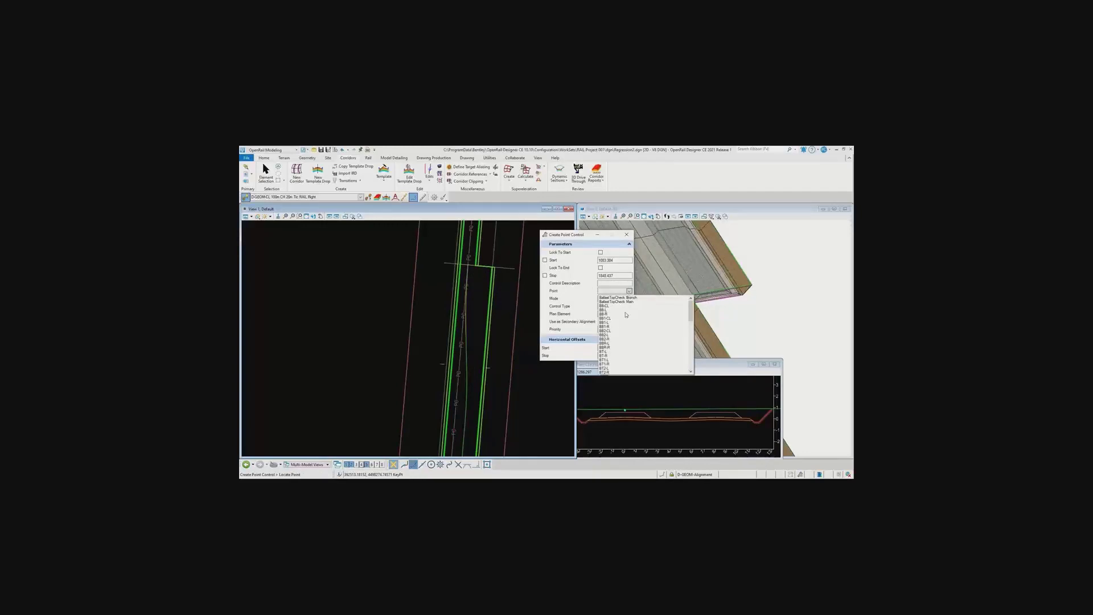
{"action": "scroll", "coordinate": [626, 314], "scroll_direction": "down", "scroll_amount": 4}
{"action": "left_click", "coordinate": [609, 335]}
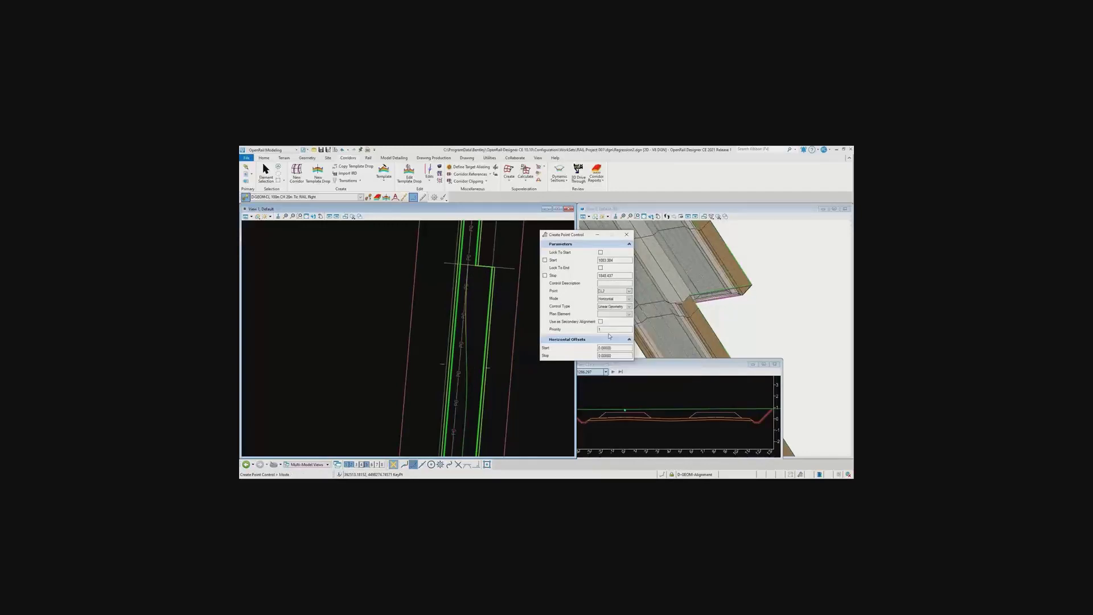
{"action": "left_click", "coordinate": [501, 319]}
{"action": "left_click", "coordinate": [501, 320]}
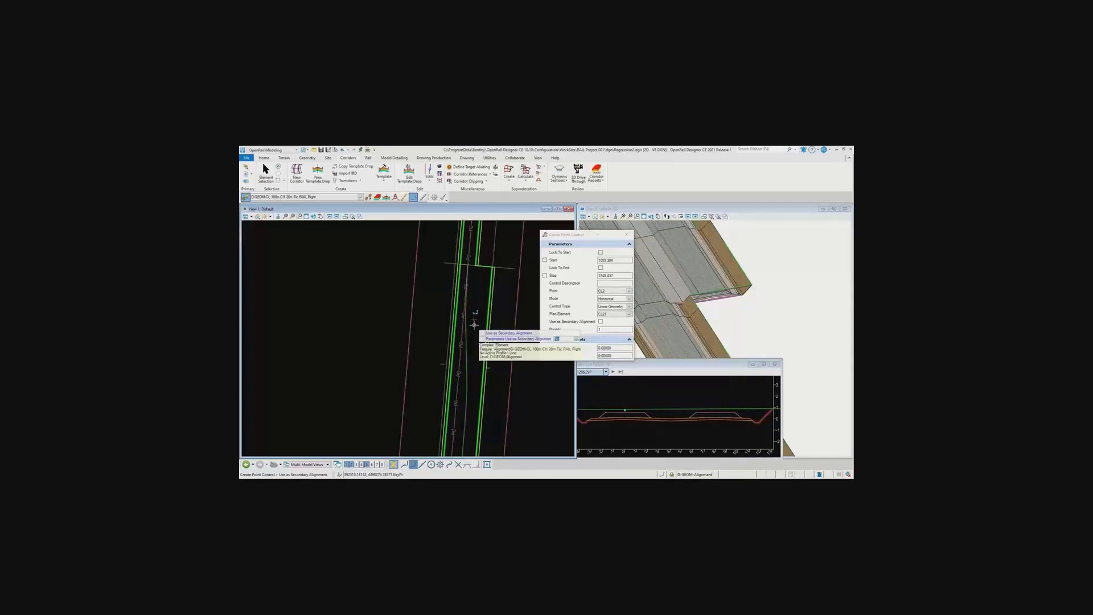
{"action": "left_click", "coordinate": [475, 325]}
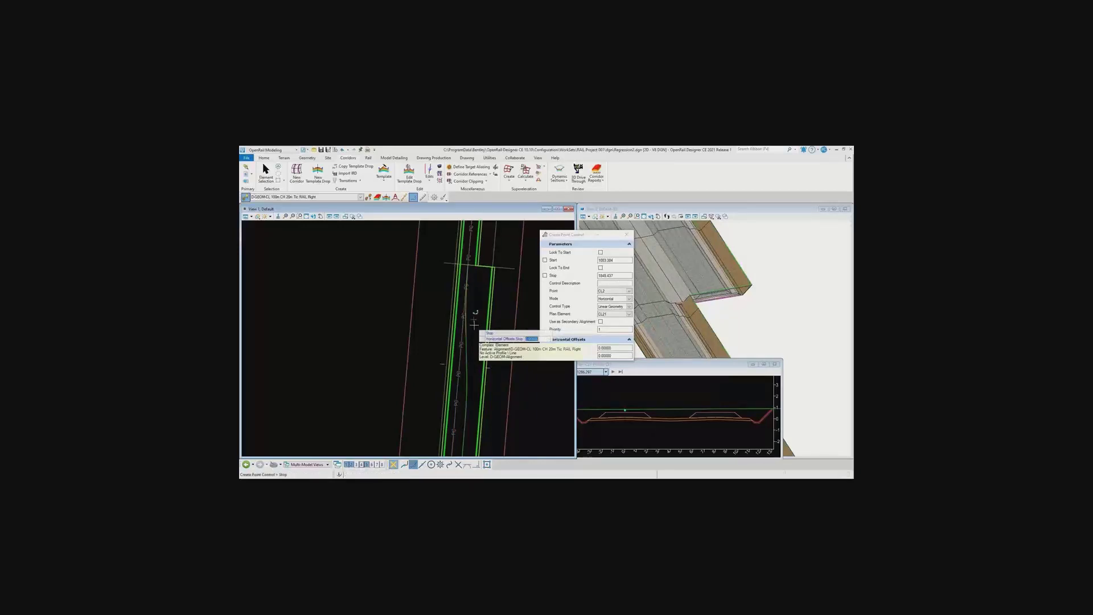
{"action": "left_click", "coordinate": [474, 325]}
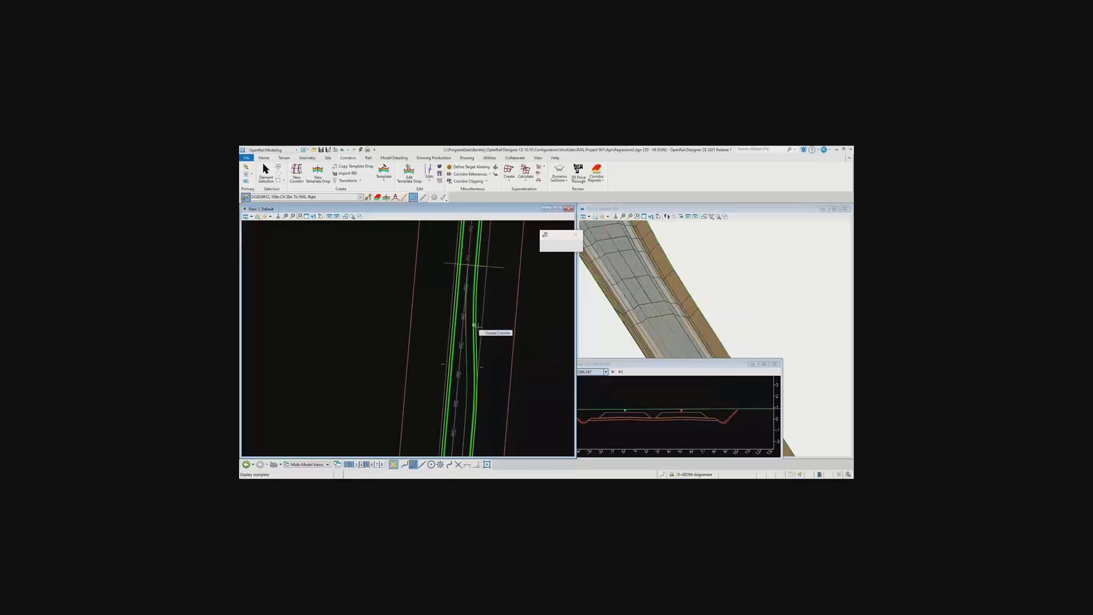
{"action": "scroll", "coordinate": [754, 333], "scroll_direction": "down", "scroll_amount": 4}
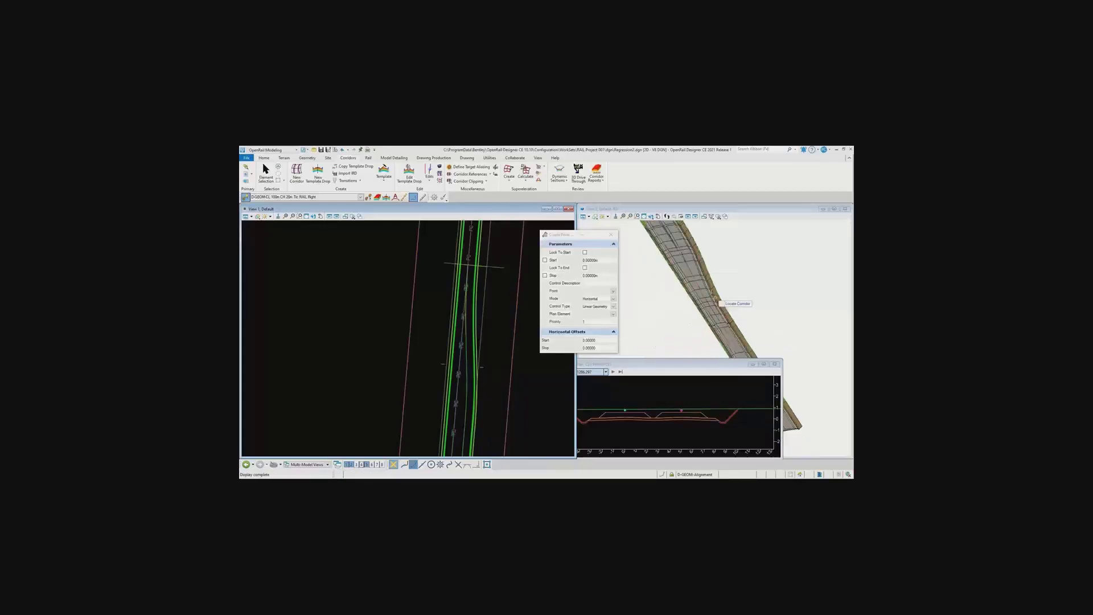
{"action": "scroll", "coordinate": [692, 253], "scroll_direction": "up", "scroll_amount": 3}
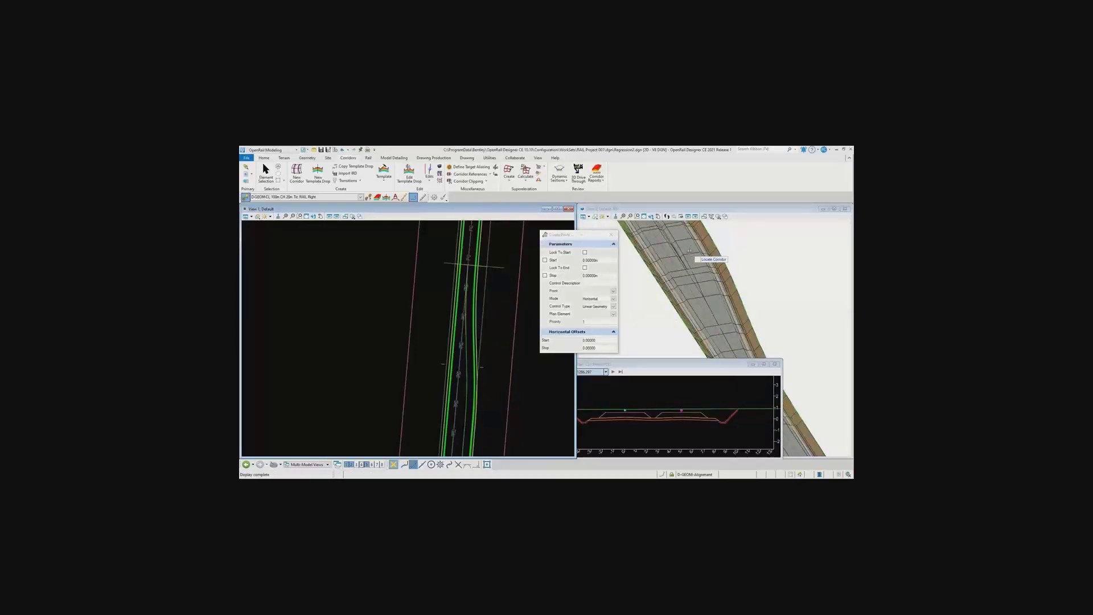
Advance the corridor cross section to the following stations and reposition its window so the station controls are accessible
{"action": "middle_click_drag", "start_coordinate": [730, 309], "coordinate": [723, 266], "text": "shift"}
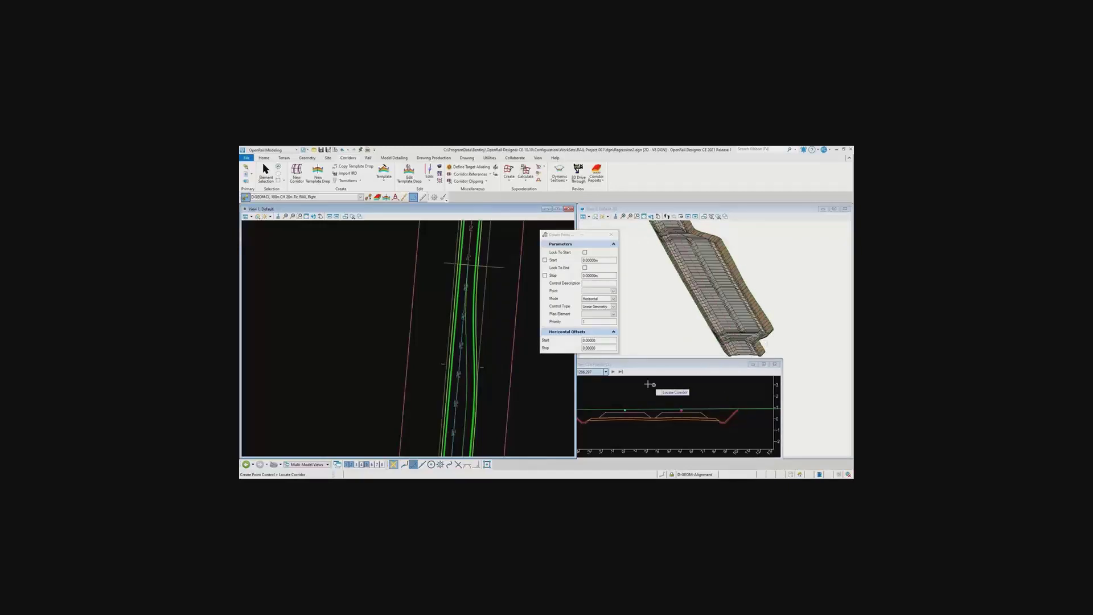
{"action": "left_click", "coordinate": [613, 372]}
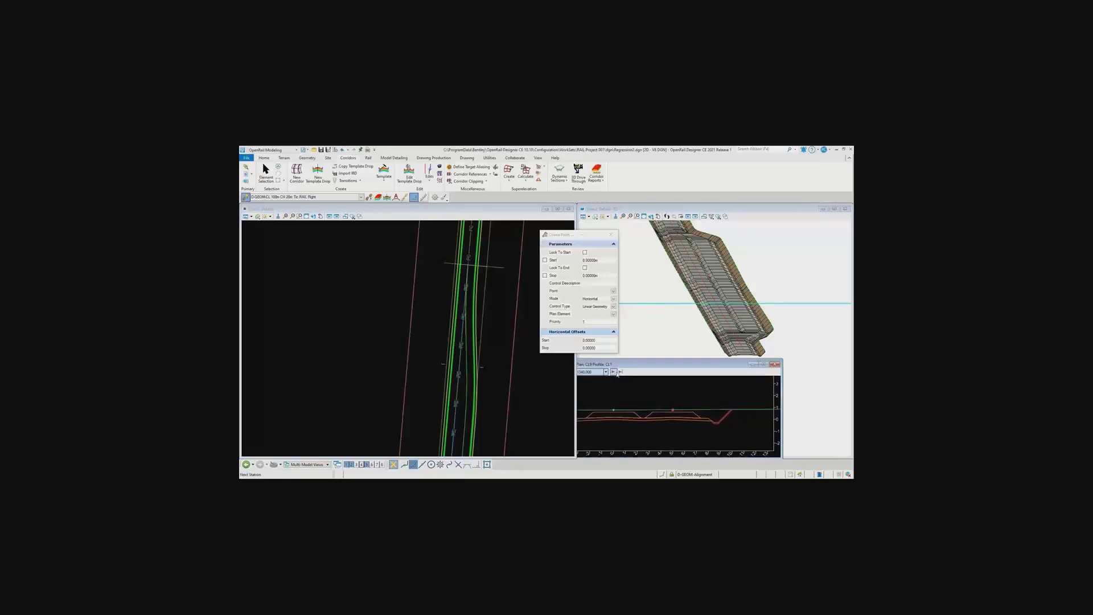
{"action": "left_click", "coordinate": [613, 372]}
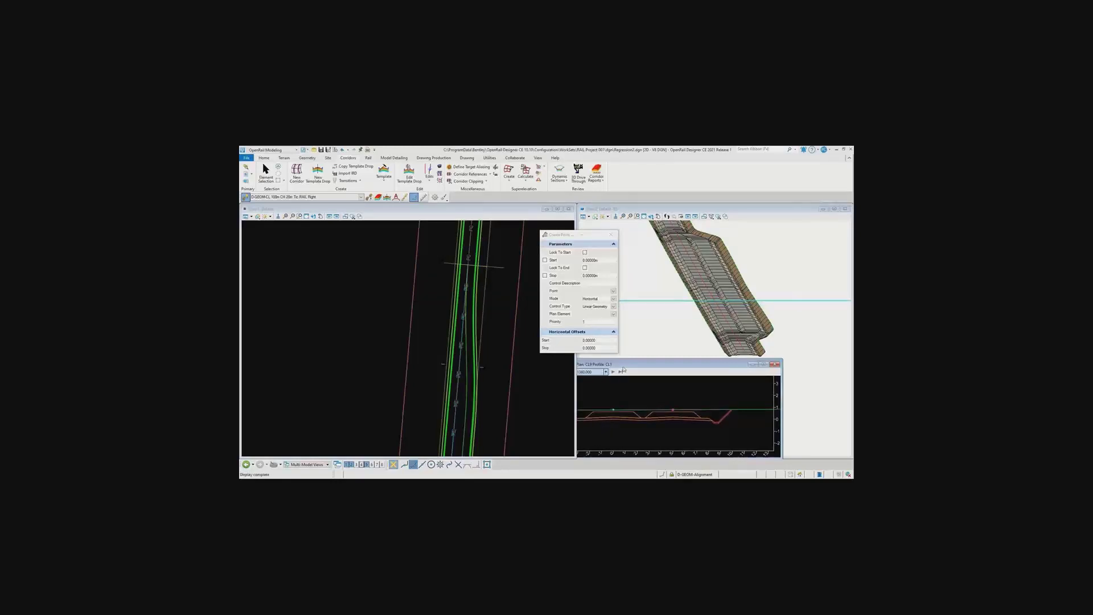
{"action": "left_click_drag", "start_coordinate": [626, 364], "coordinate": [658, 363]}
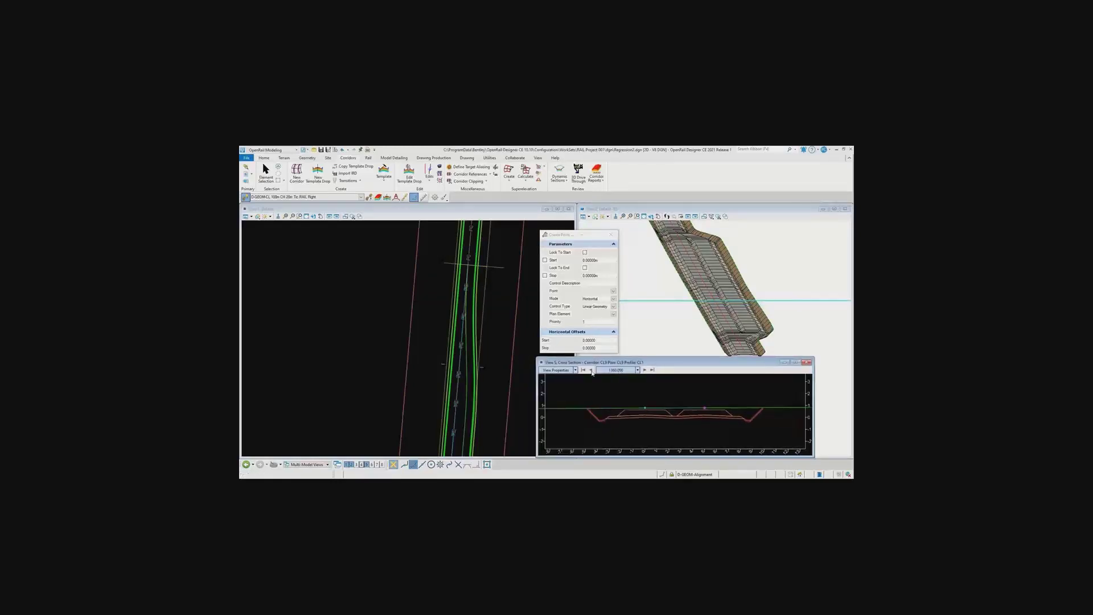
Step the cross section backward station by station toward the siding's start, examining how the two track ballasts converge
{"action": "left_click", "coordinate": [591, 371]}
{"action": "left_click", "coordinate": [591, 371]}
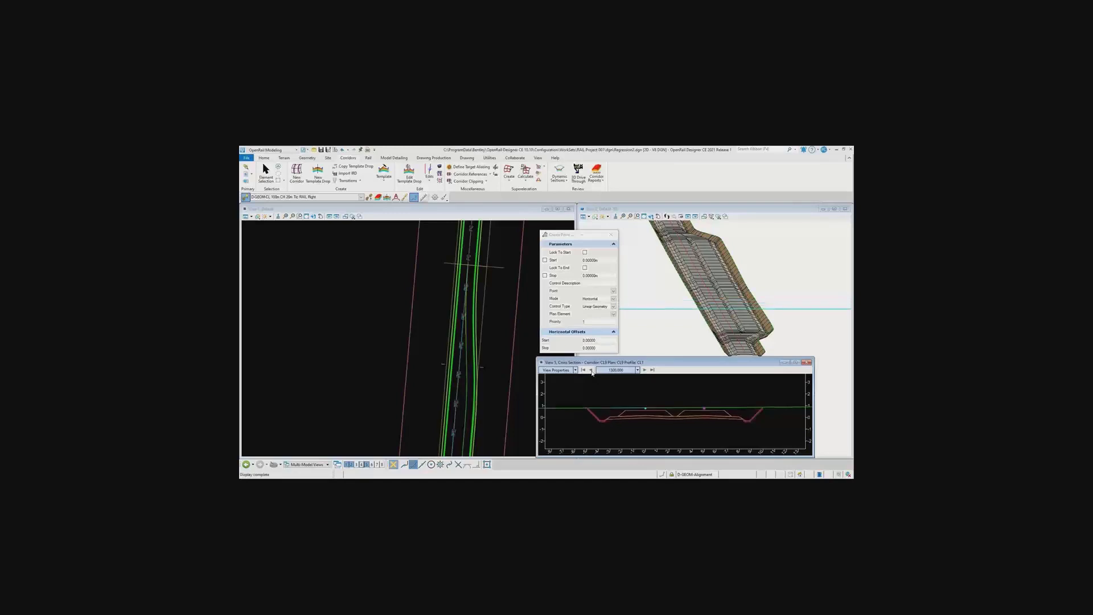
{"action": "left_click", "coordinate": [591, 371]}
{"action": "left_click", "coordinate": [592, 371]}
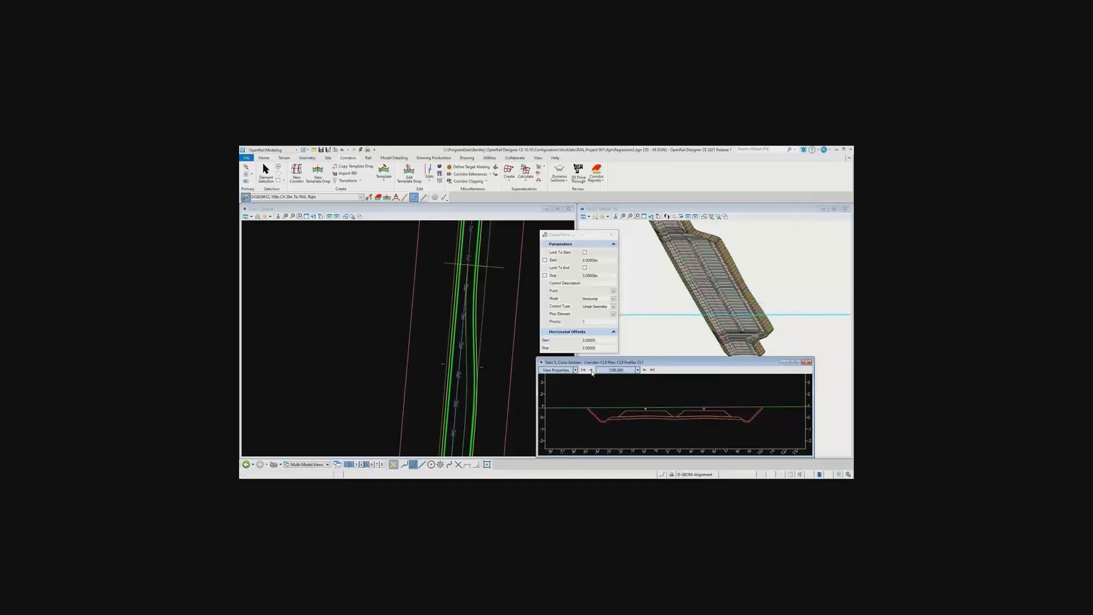
{"action": "left_click", "coordinate": [592, 371]}
{"action": "left_click", "coordinate": [591, 371]}
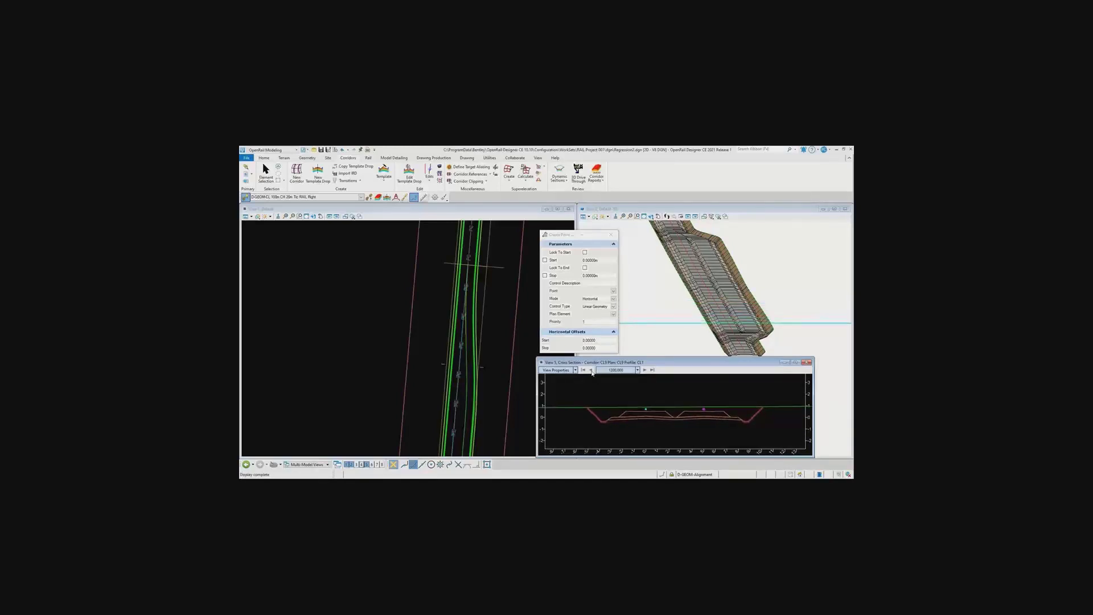
{"action": "left_click", "coordinate": [591, 371]}
{"action": "left_click", "coordinate": [592, 370]}
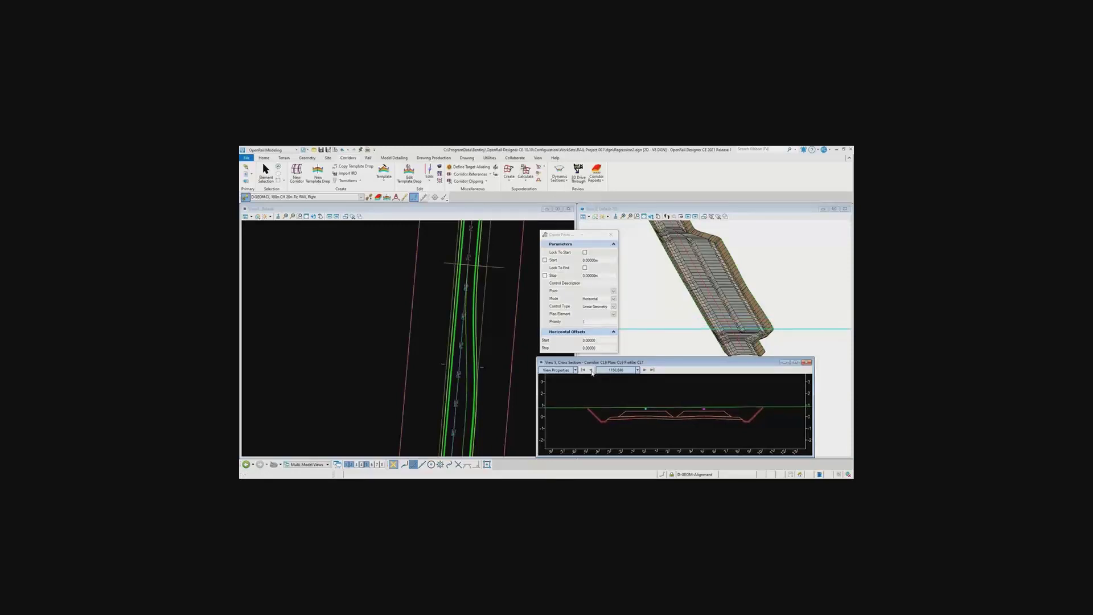
{"action": "left_click", "coordinate": [591, 371]}
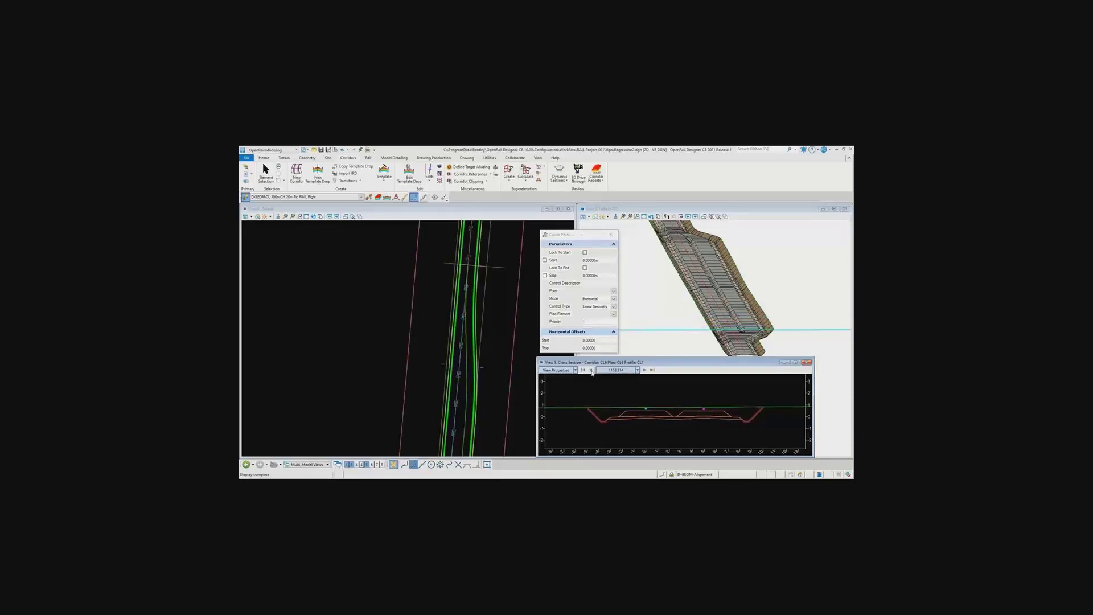
{"action": "left_click", "coordinate": [591, 371]}
{"action": "left_click", "coordinate": [591, 371]}
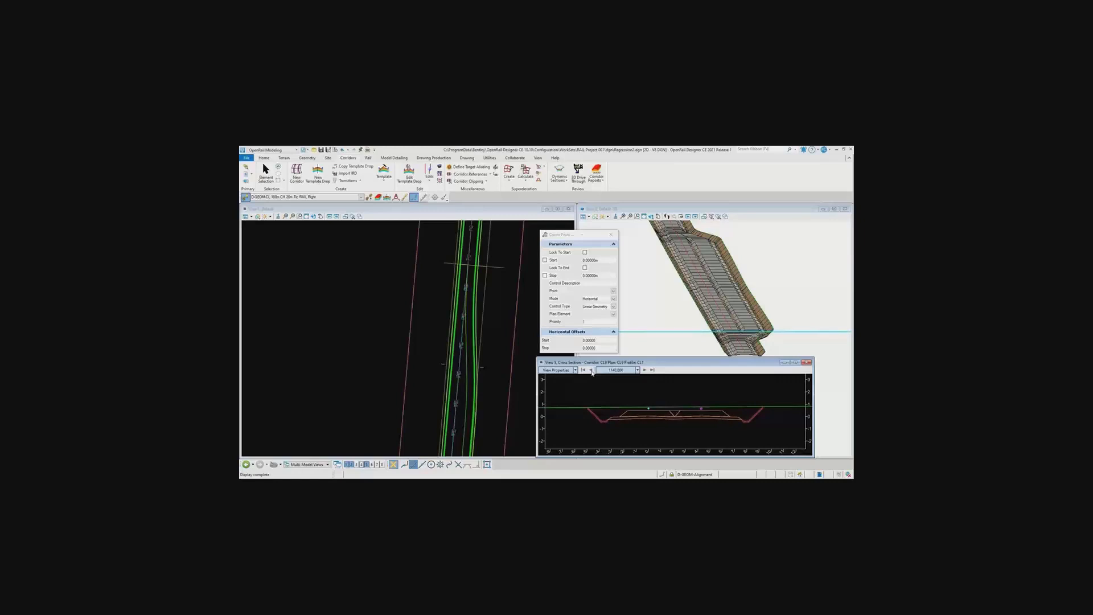
{"action": "left_click", "coordinate": [591, 370]}
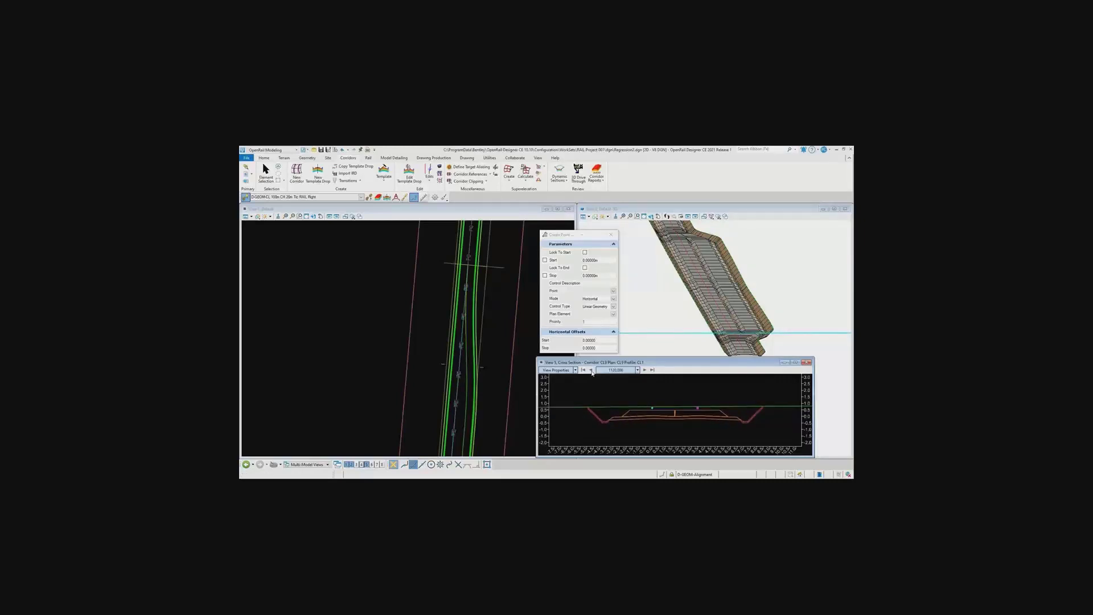
{"action": "left_click", "coordinate": [591, 370]}
{"action": "left_click", "coordinate": [591, 371]}
{"action": "left_click", "coordinate": [591, 371]}
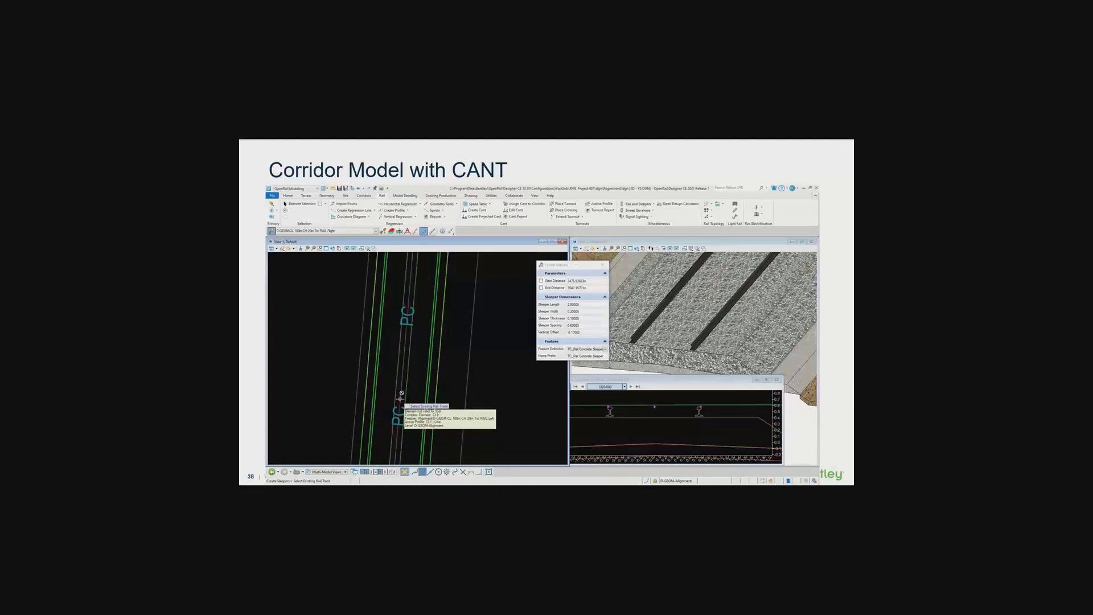
Review the superelevation flags and constraints of the Tunnel Center, Cant_R and Cant_L points in the circular tunnel template
{"action": "mouse_move", "coordinate": [591, 418]}
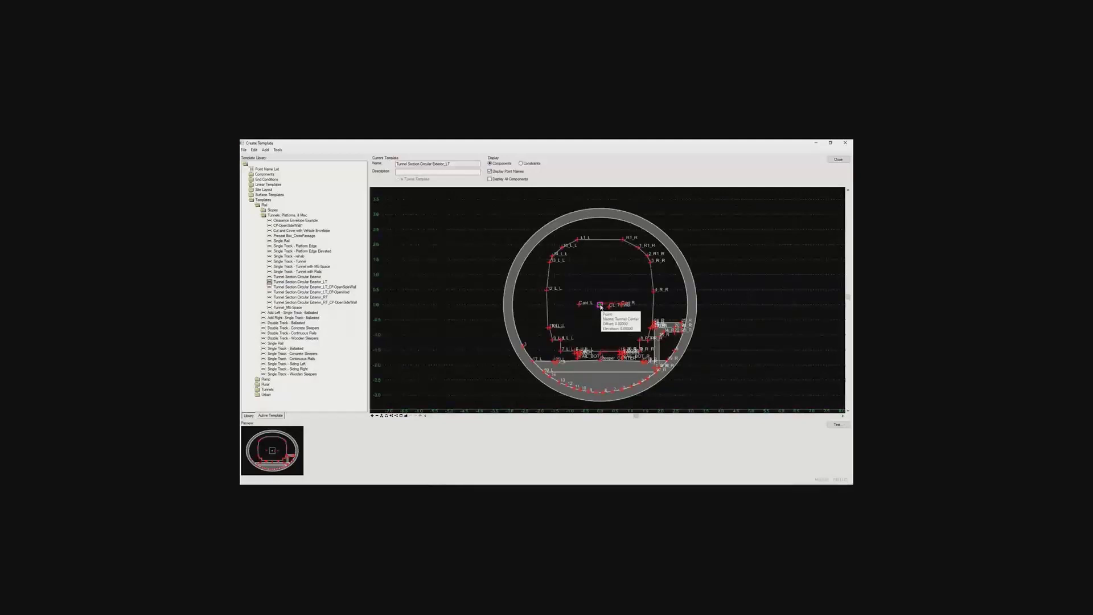
{"action": "double_click", "coordinate": [601, 306]}
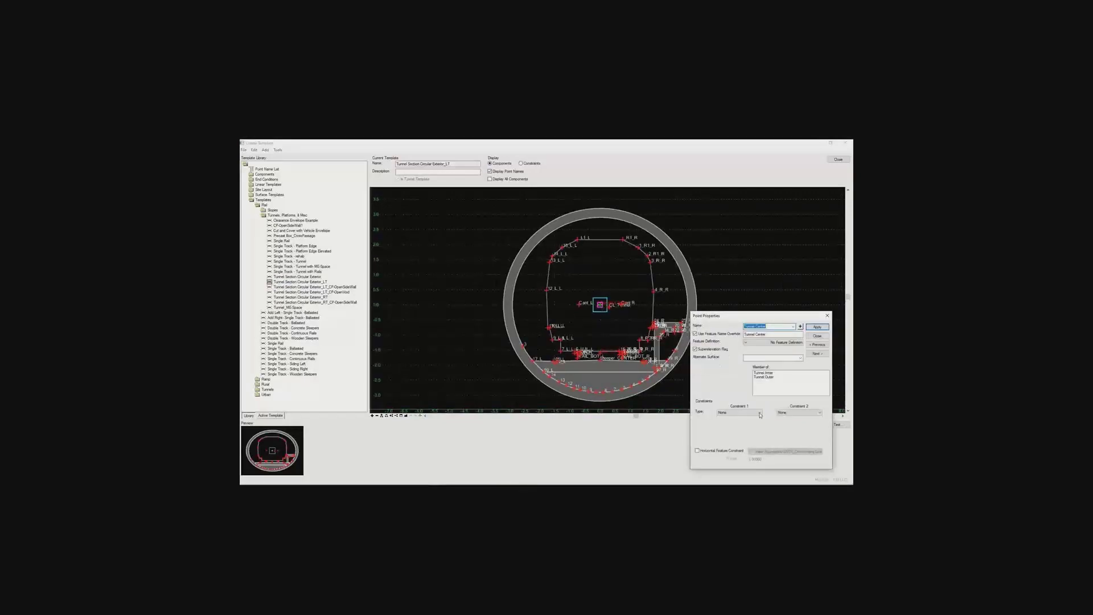
{"action": "left_click", "coordinate": [801, 328]}
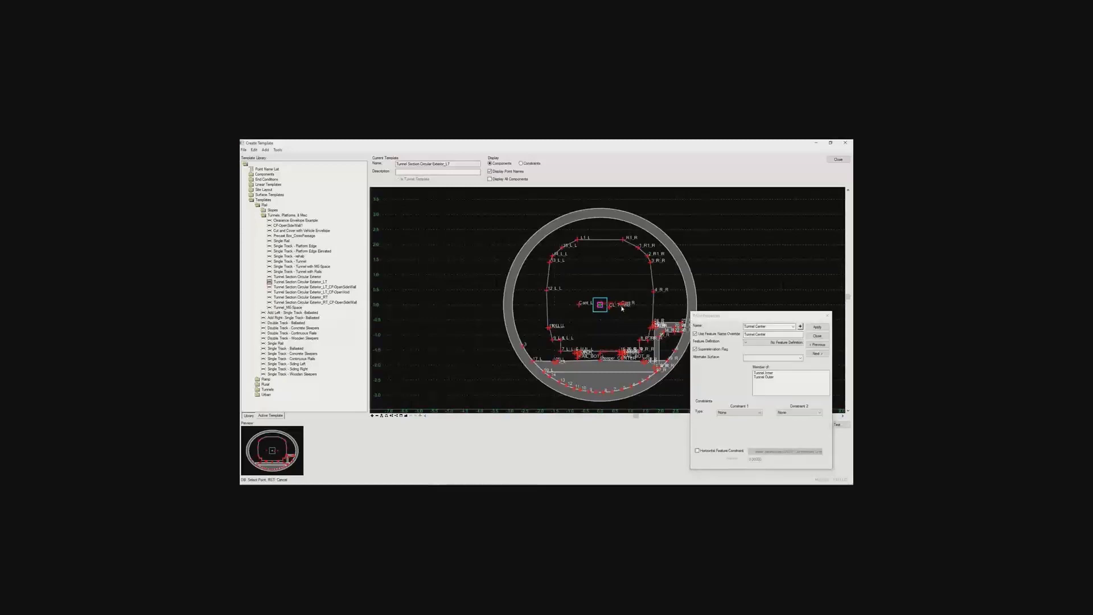
{"action": "scroll", "coordinate": [623, 309], "scroll_direction": "up", "scroll_amount": 3}
{"action": "left_click", "coordinate": [622, 303]}
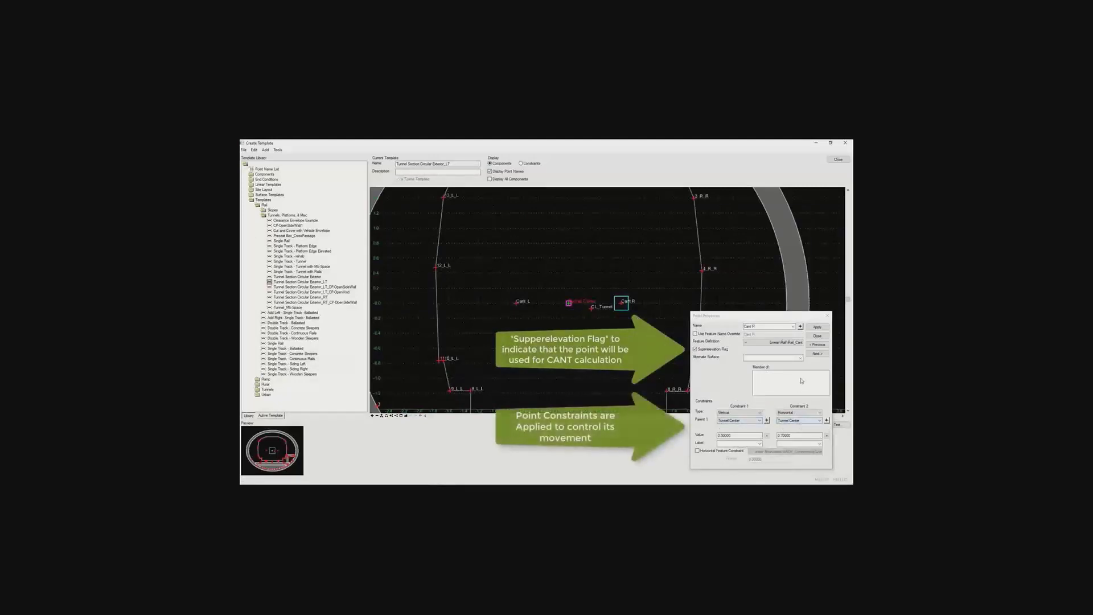
{"action": "left_click", "coordinate": [801, 327]}
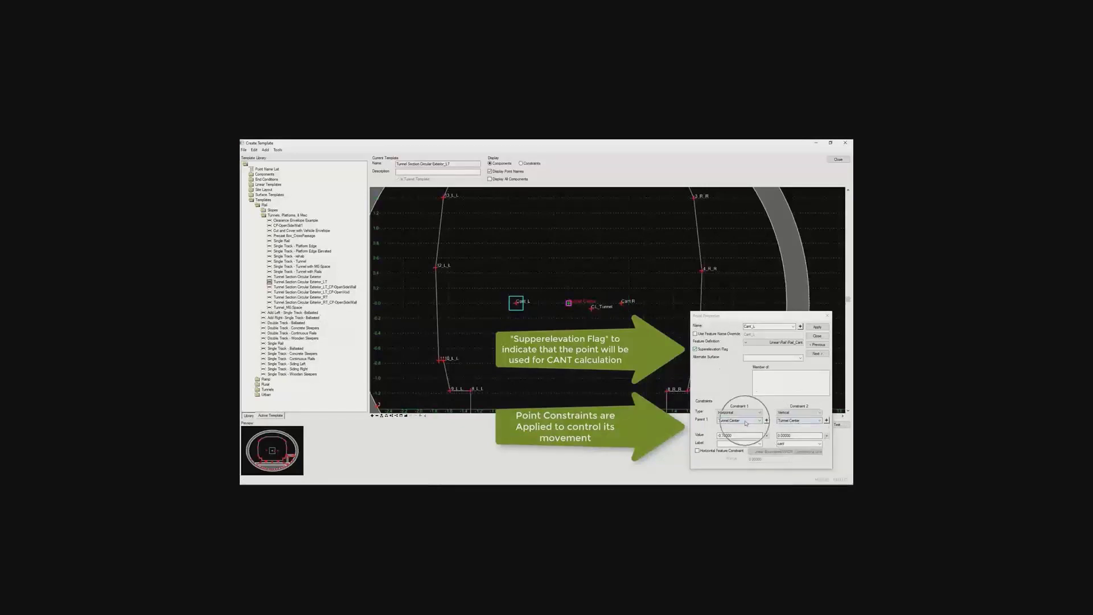
{"action": "scroll", "coordinate": [586, 302], "scroll_direction": "down", "scroll_amount": 5}
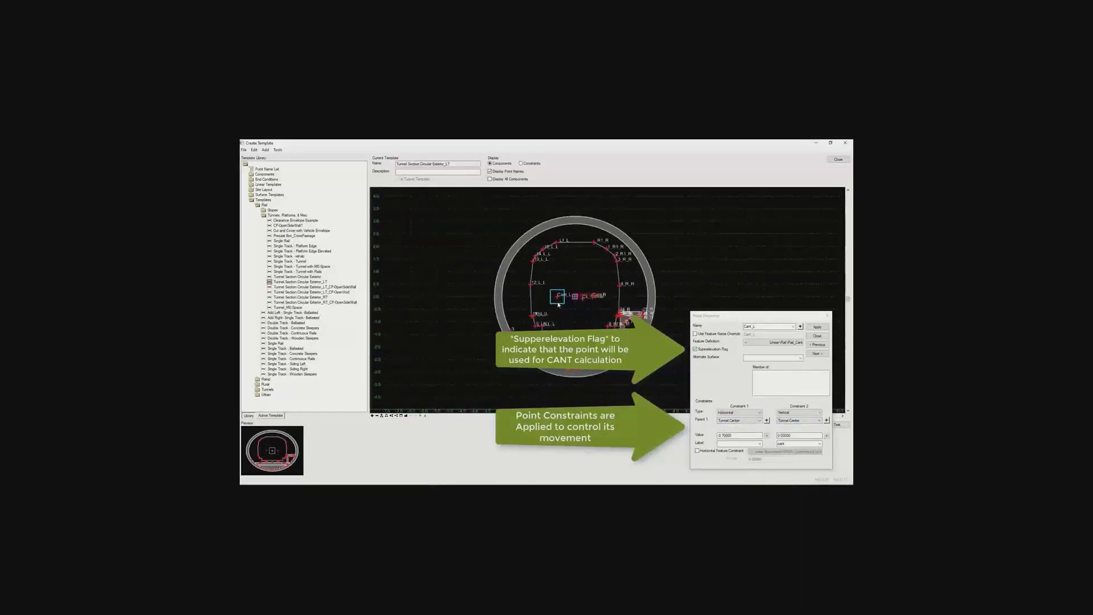
{"action": "left_click", "coordinate": [828, 316]}
Test the vertical point control of Cant_L to see how the tunnel section responds to cant
{"action": "right_click", "coordinate": [559, 298]}
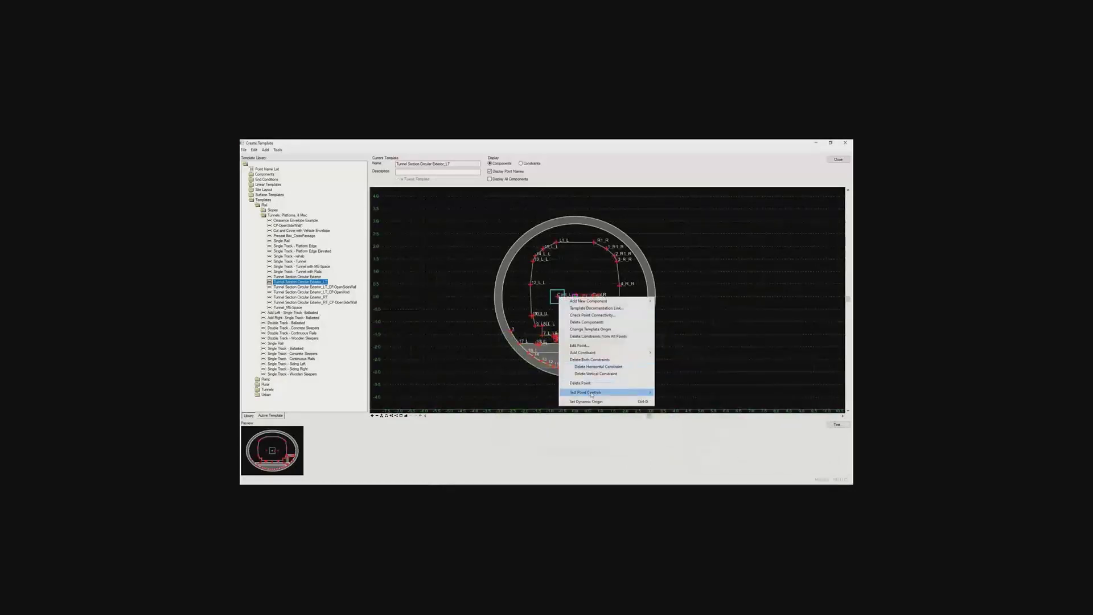
{"action": "mouse_move", "coordinate": [627, 392]}
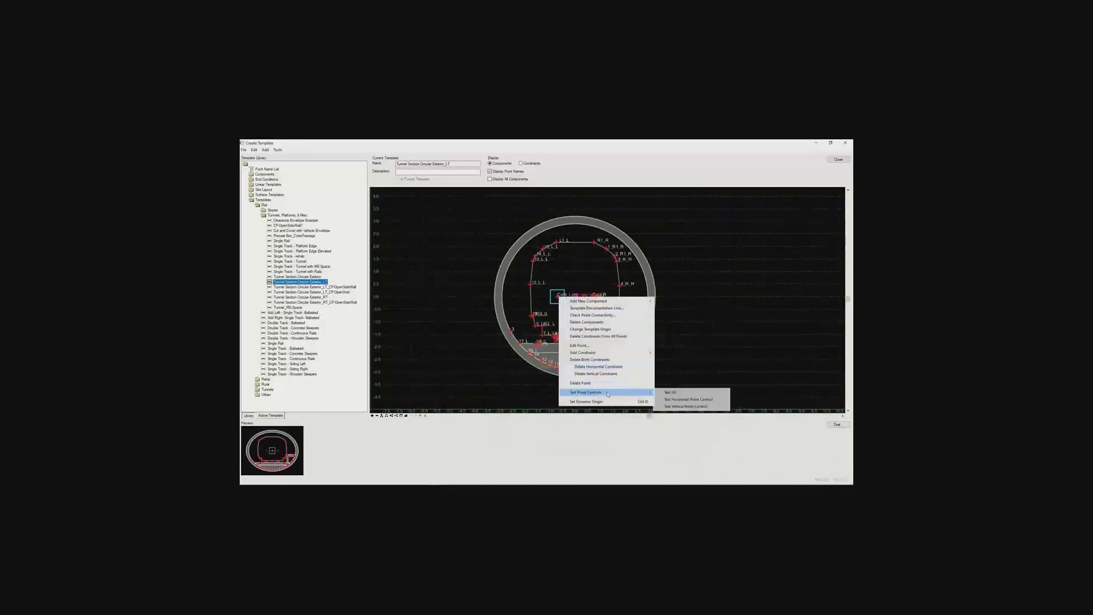
{"action": "left_click", "coordinate": [682, 407]}
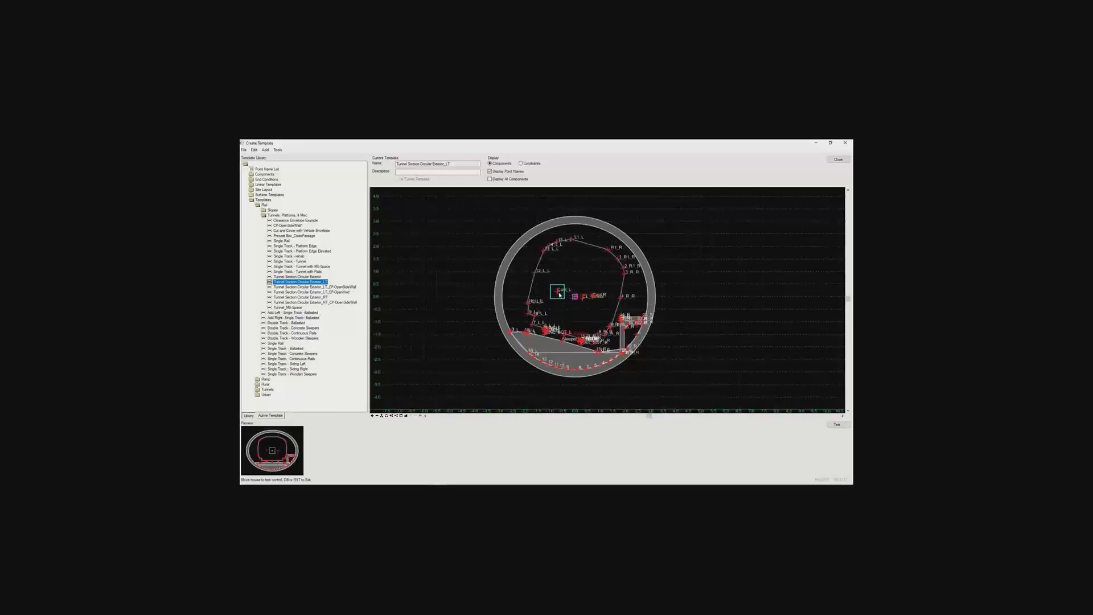
Display the tunnel template's constraints instead of its components and examine how the points relate to Cant_L and Tunnel Center
{"action": "scroll", "coordinate": [559, 294], "scroll_direction": "up", "scroll_amount": 2}
{"action": "left_click", "coordinate": [528, 165]}
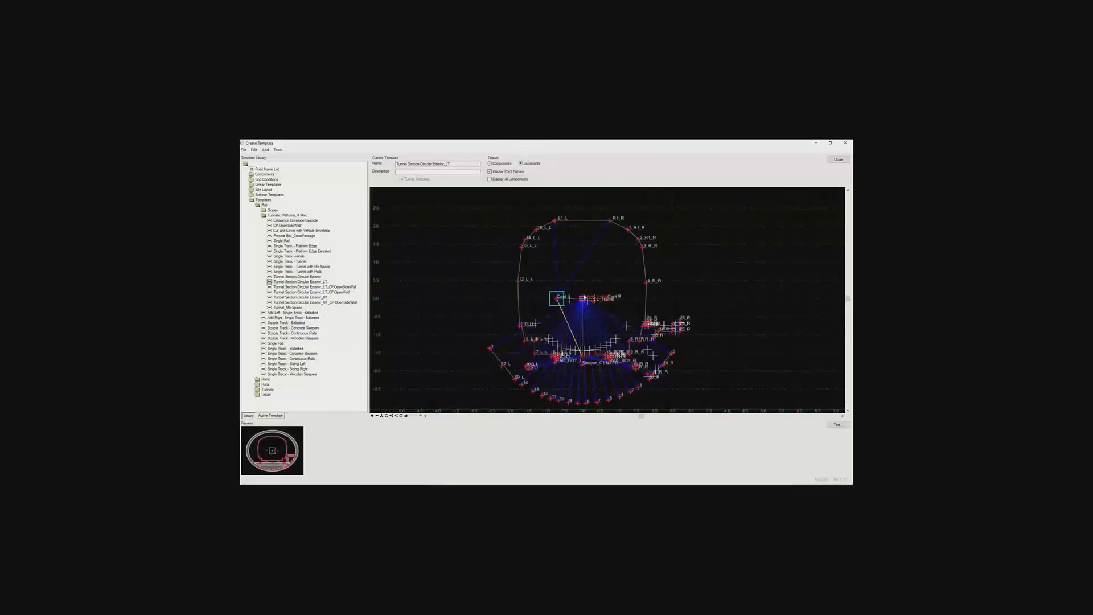
{"action": "scroll", "coordinate": [587, 313], "scroll_direction": "up", "scroll_amount": 3}
{"action": "mouse_move", "coordinate": [573, 266]}
{"action": "middle_mouse_down"}
{"action": "mouse_move", "coordinate": [574, 310]}
{"action": "mouse_move", "coordinate": [645, 330]}
{"action": "mouse_move", "coordinate": [563, 247]}
{"action": "middle_mouse_up"}
{"action": "scroll", "coordinate": [561, 245], "scroll_direction": "down", "scroll_amount": 3}
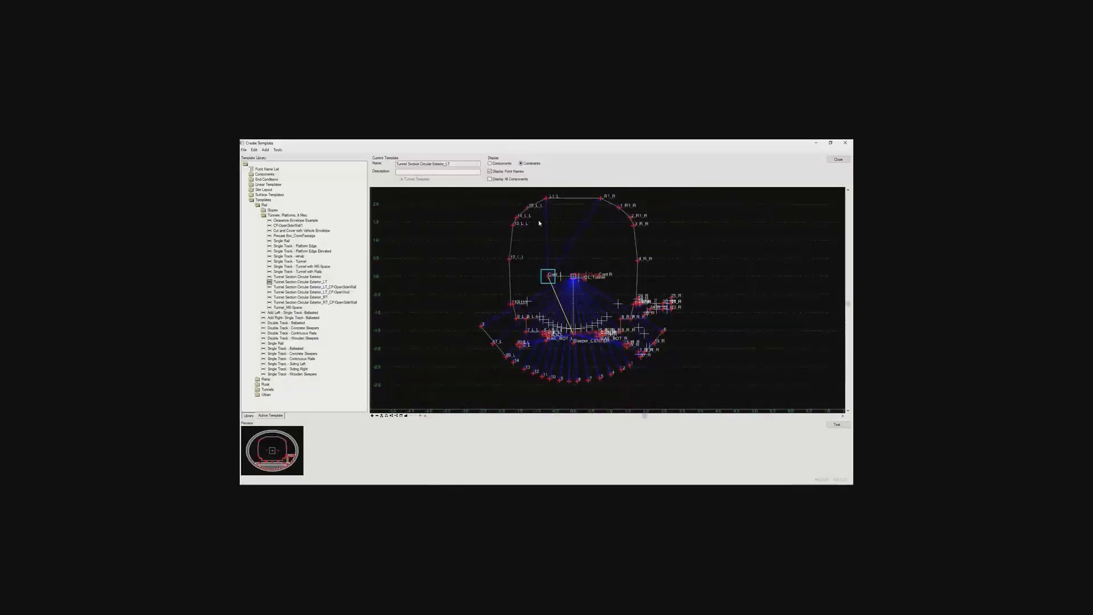
{"action": "scroll", "coordinate": [545, 225], "scroll_direction": "down", "scroll_amount": 1}
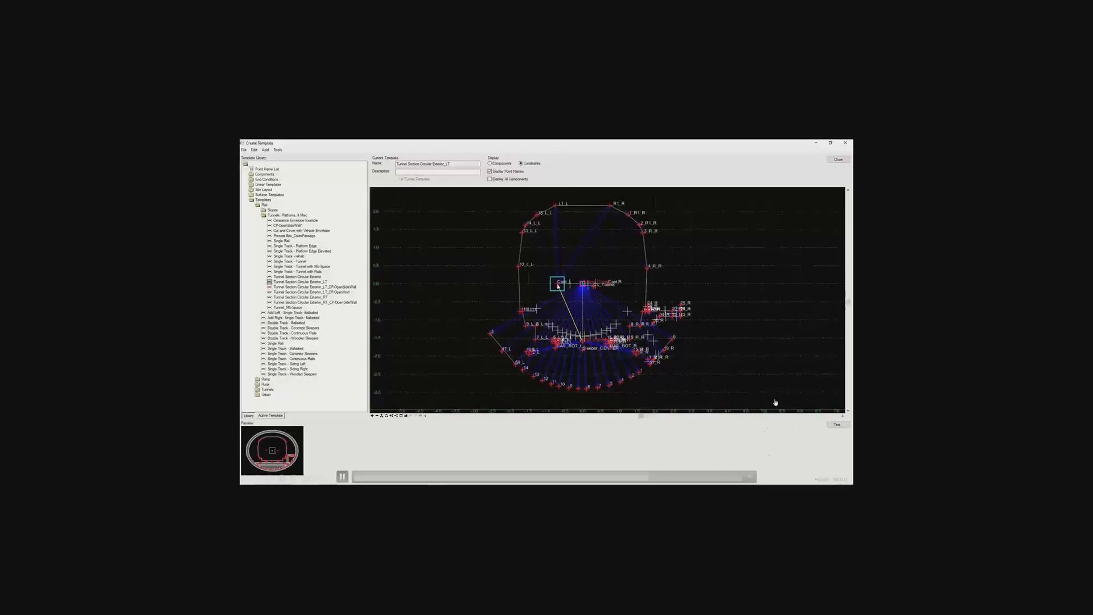
{"action": "right_click", "coordinate": [558, 286]}
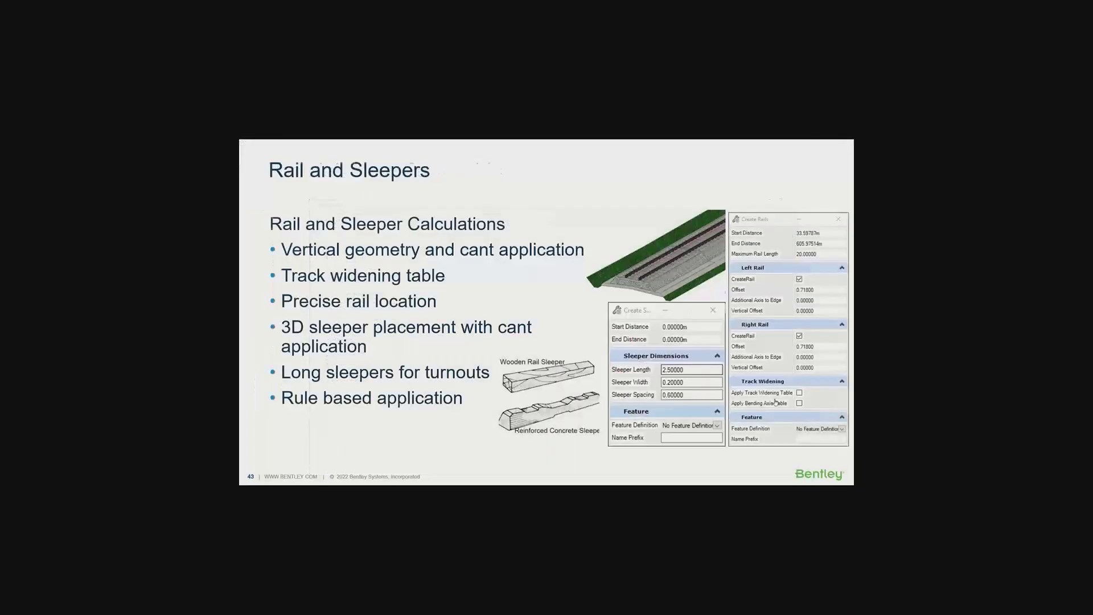
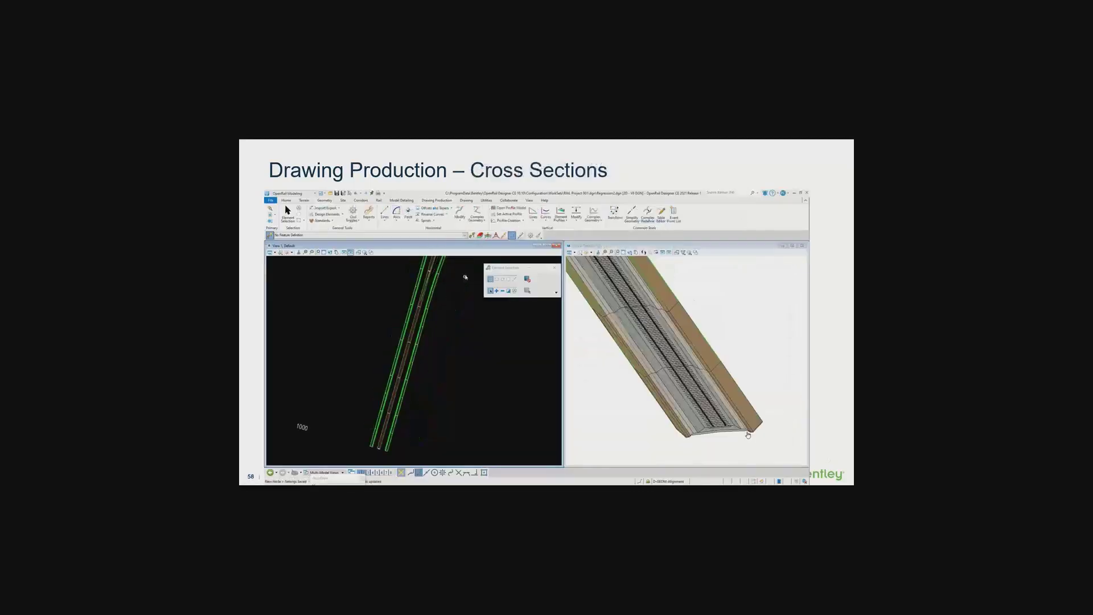
{"action": "left_click", "coordinate": [605, 478]}
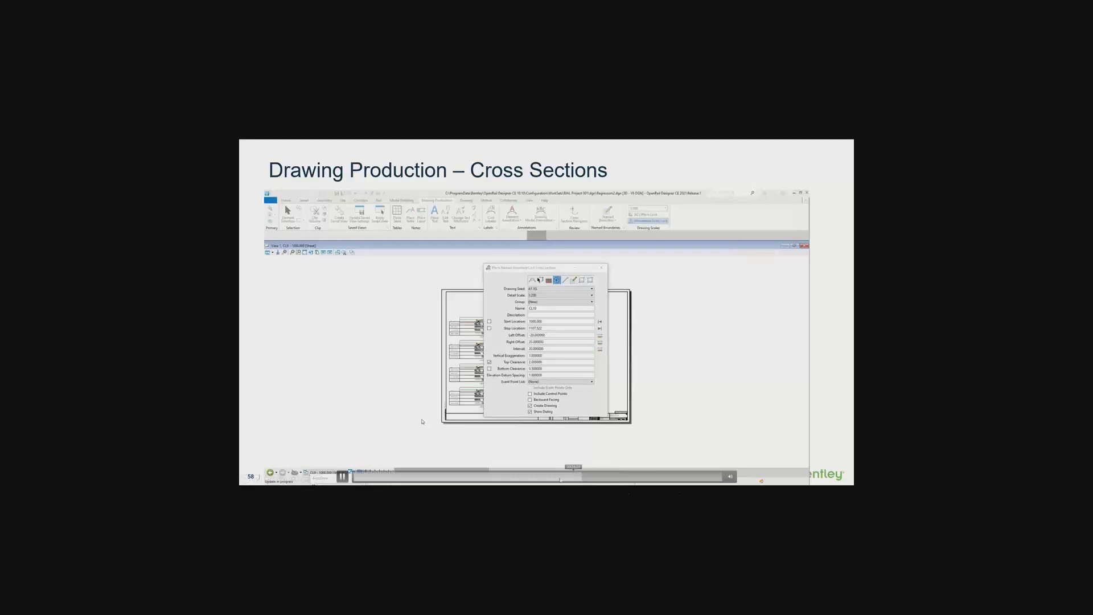
{"action": "left_click", "coordinate": [571, 478]}
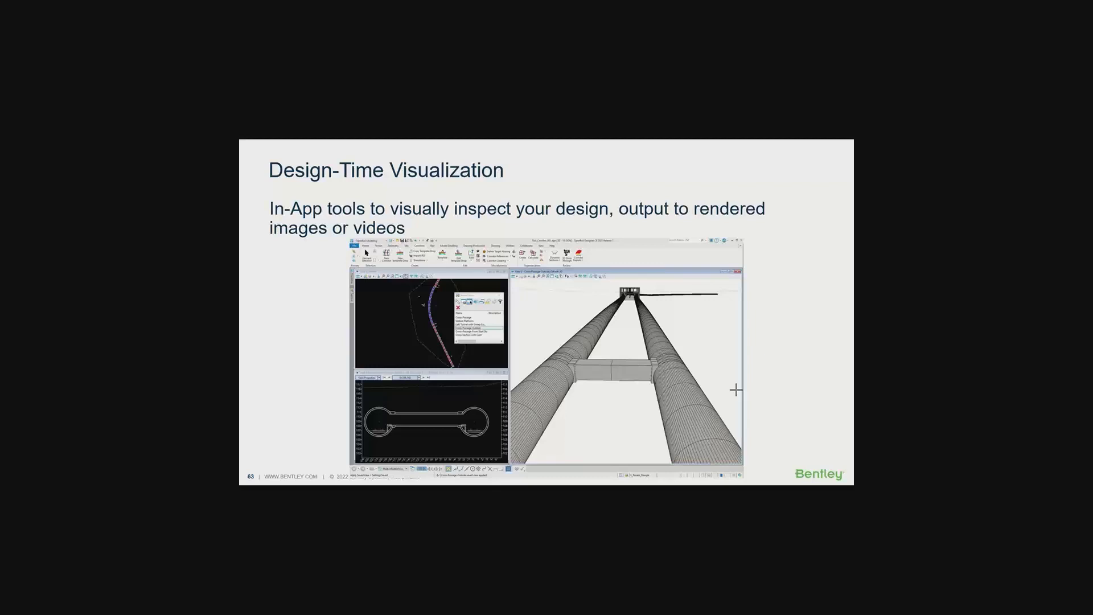
{"action": "mouse_move", "coordinate": [658, 323]}
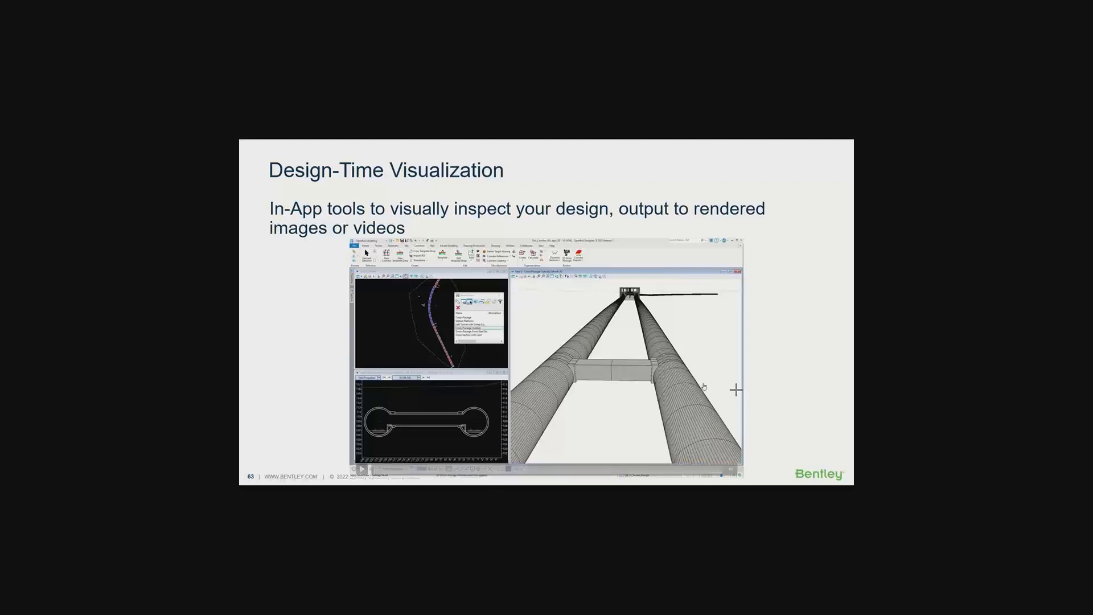
{"action": "left_click", "coordinate": [704, 387]}
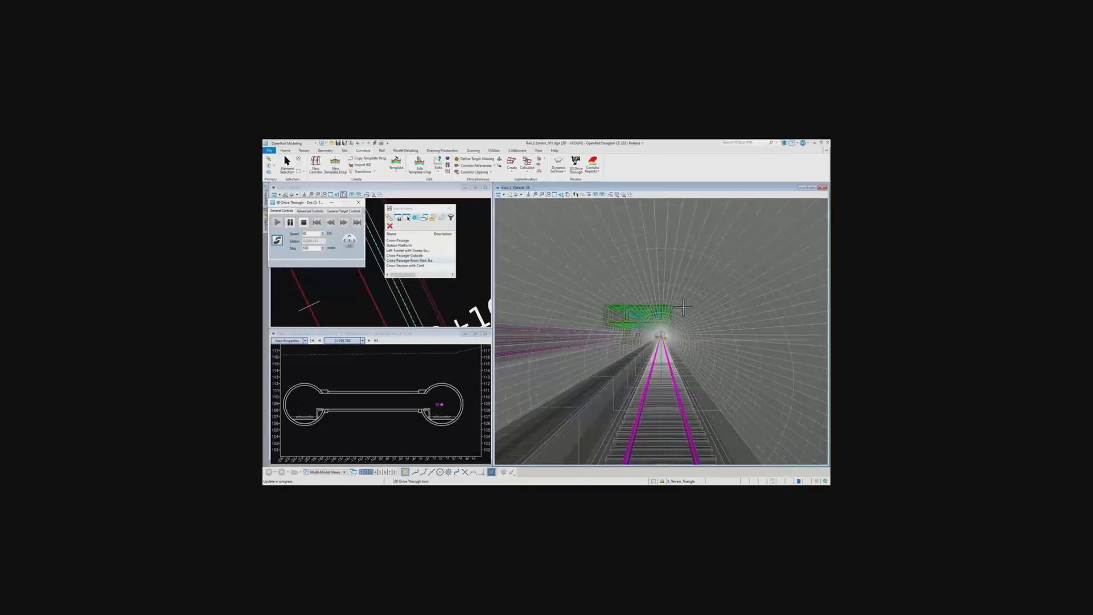
Inspect the rail design in the 3D drive-through, pausing in the columned station section and again inside the circular tunnel
{"action": "left_click", "coordinate": [290, 226]}
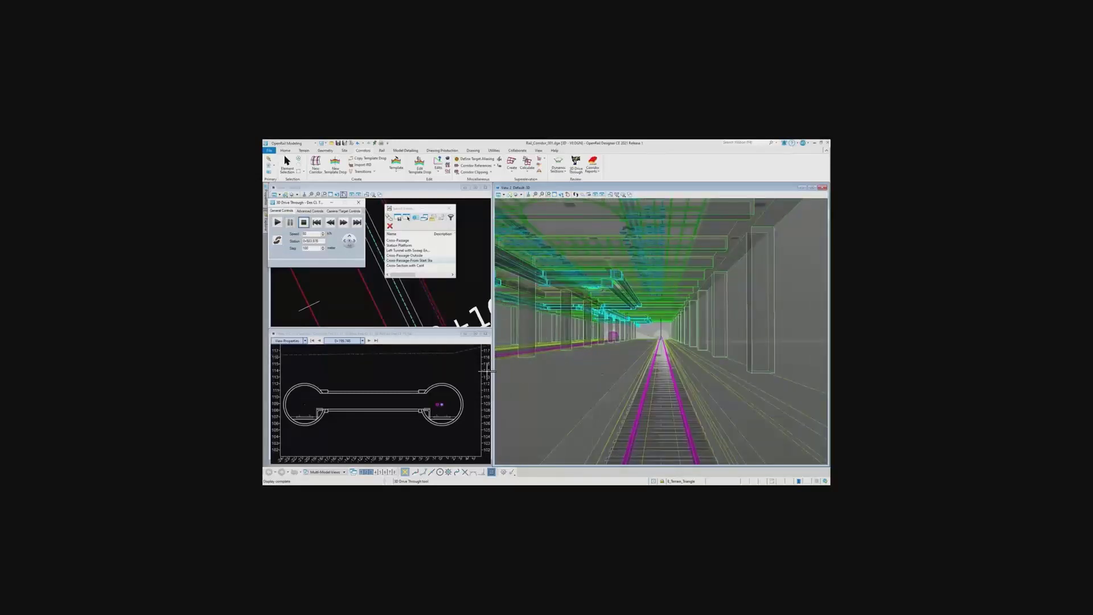
{"action": "left_click", "coordinate": [278, 223]}
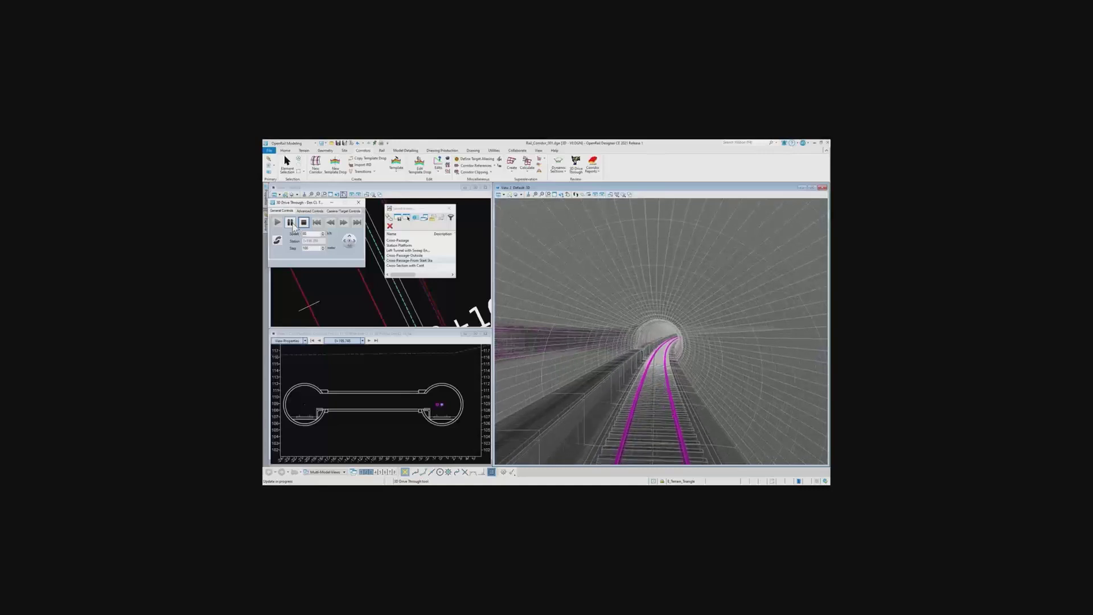
{"action": "left_click", "coordinate": [291, 223]}
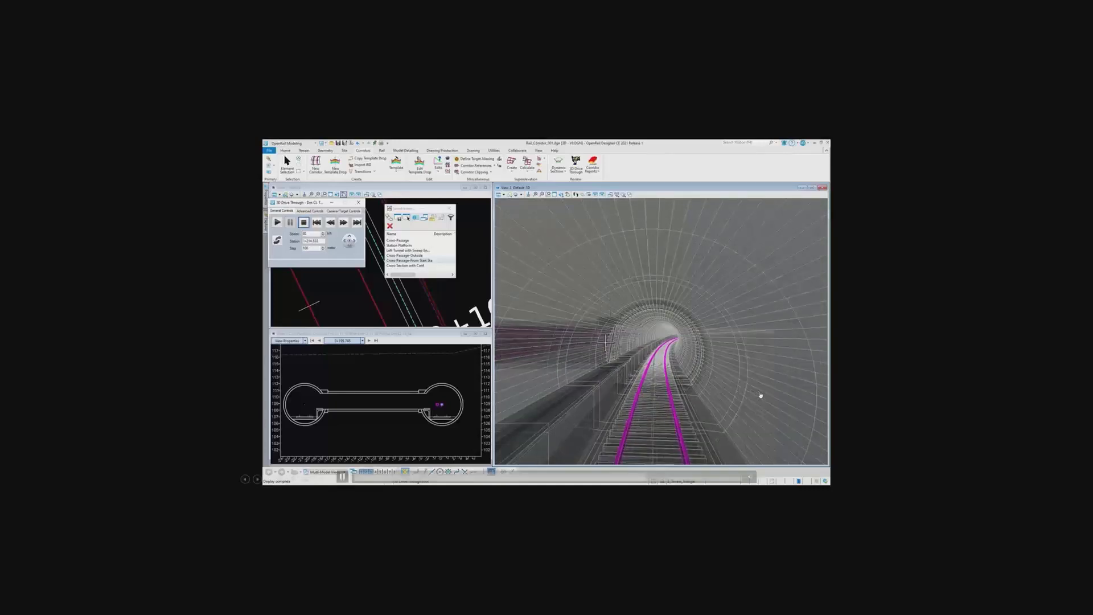